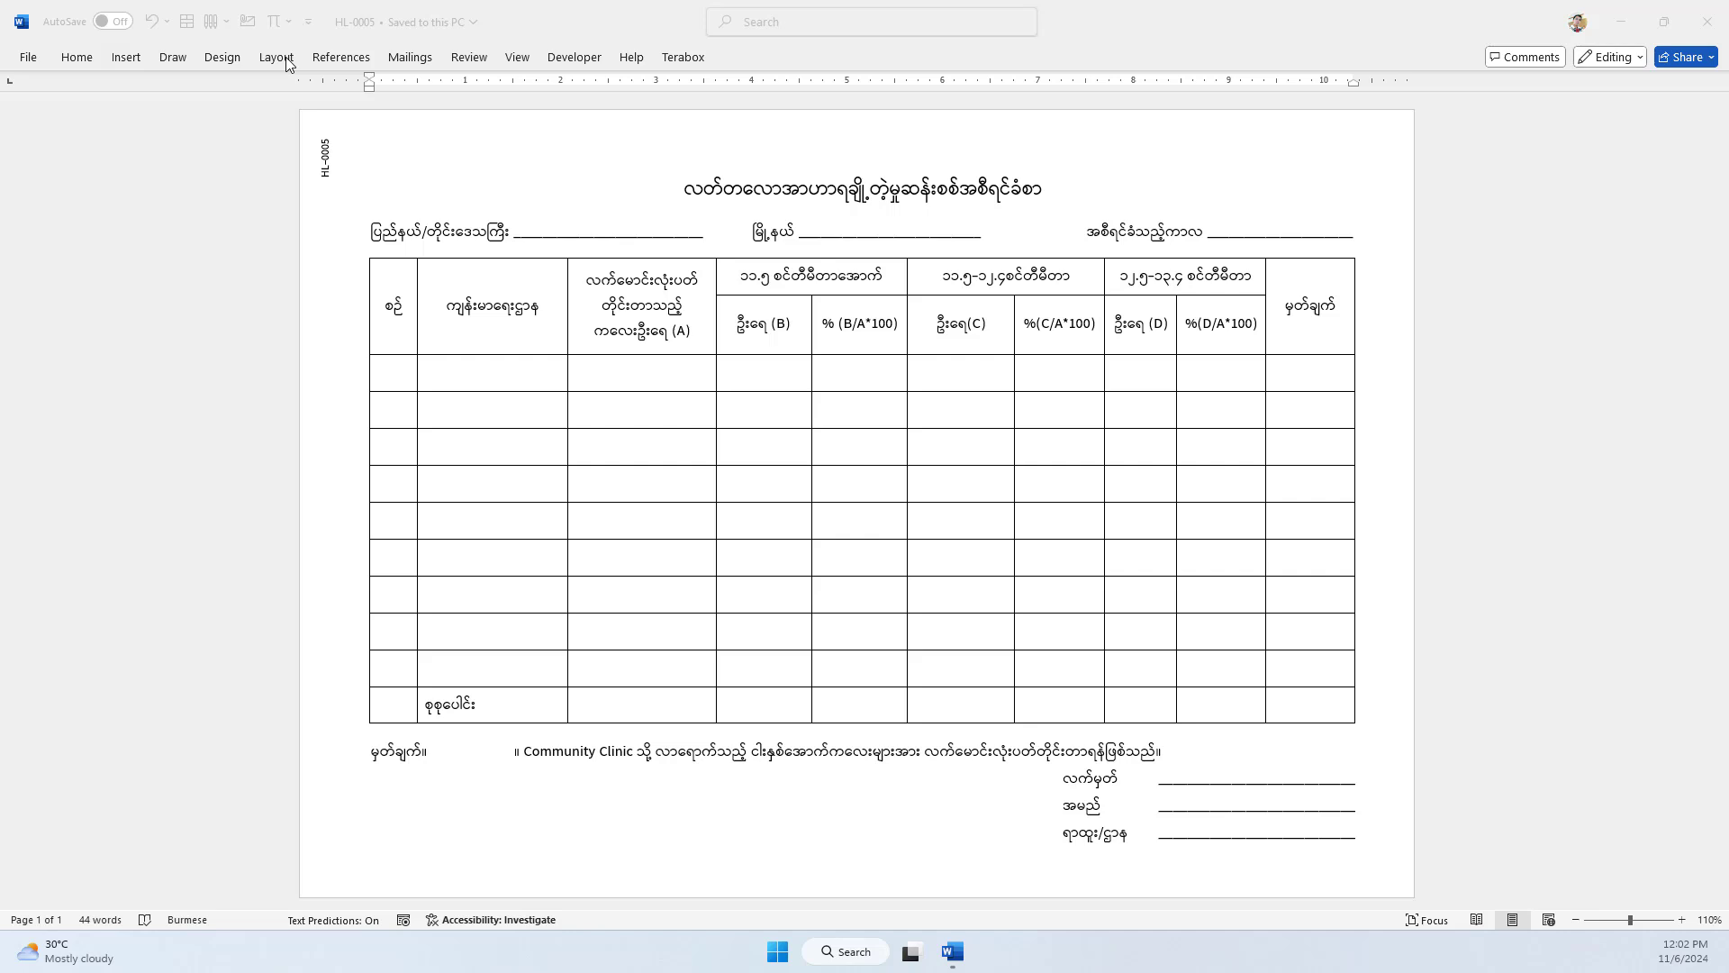
Check the paper size and page orientation used by the HL-0005 form
left_click(277, 56)
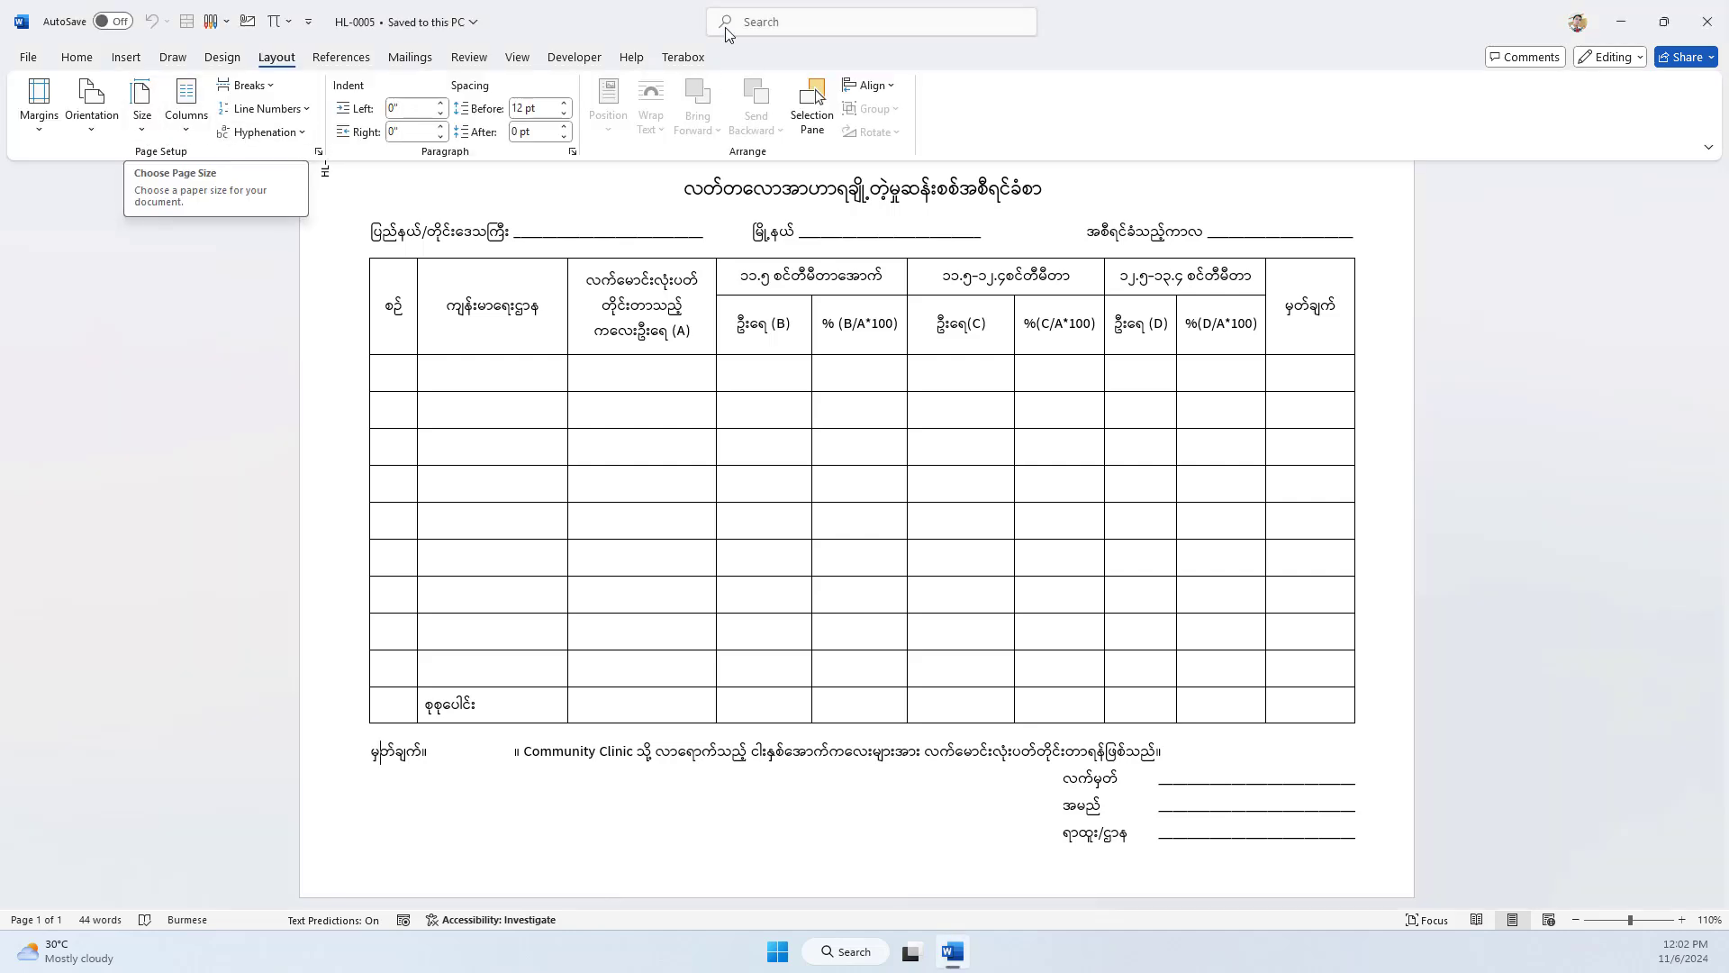
left_click(201, 494)
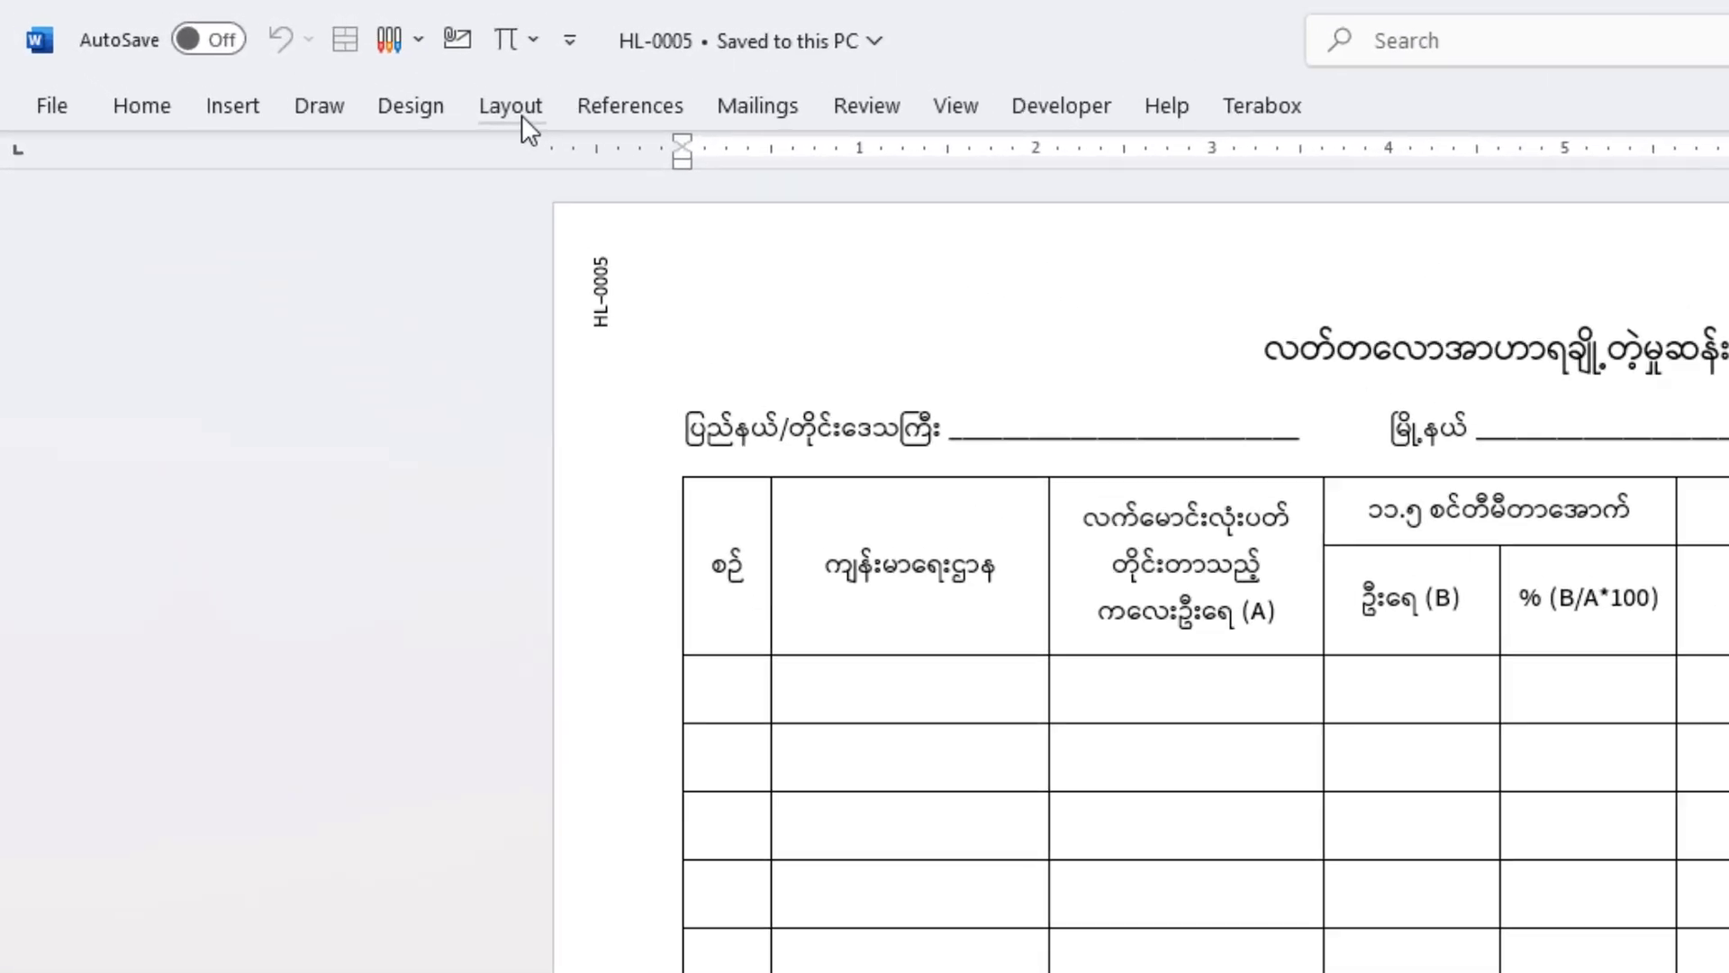
left_click(523, 118)
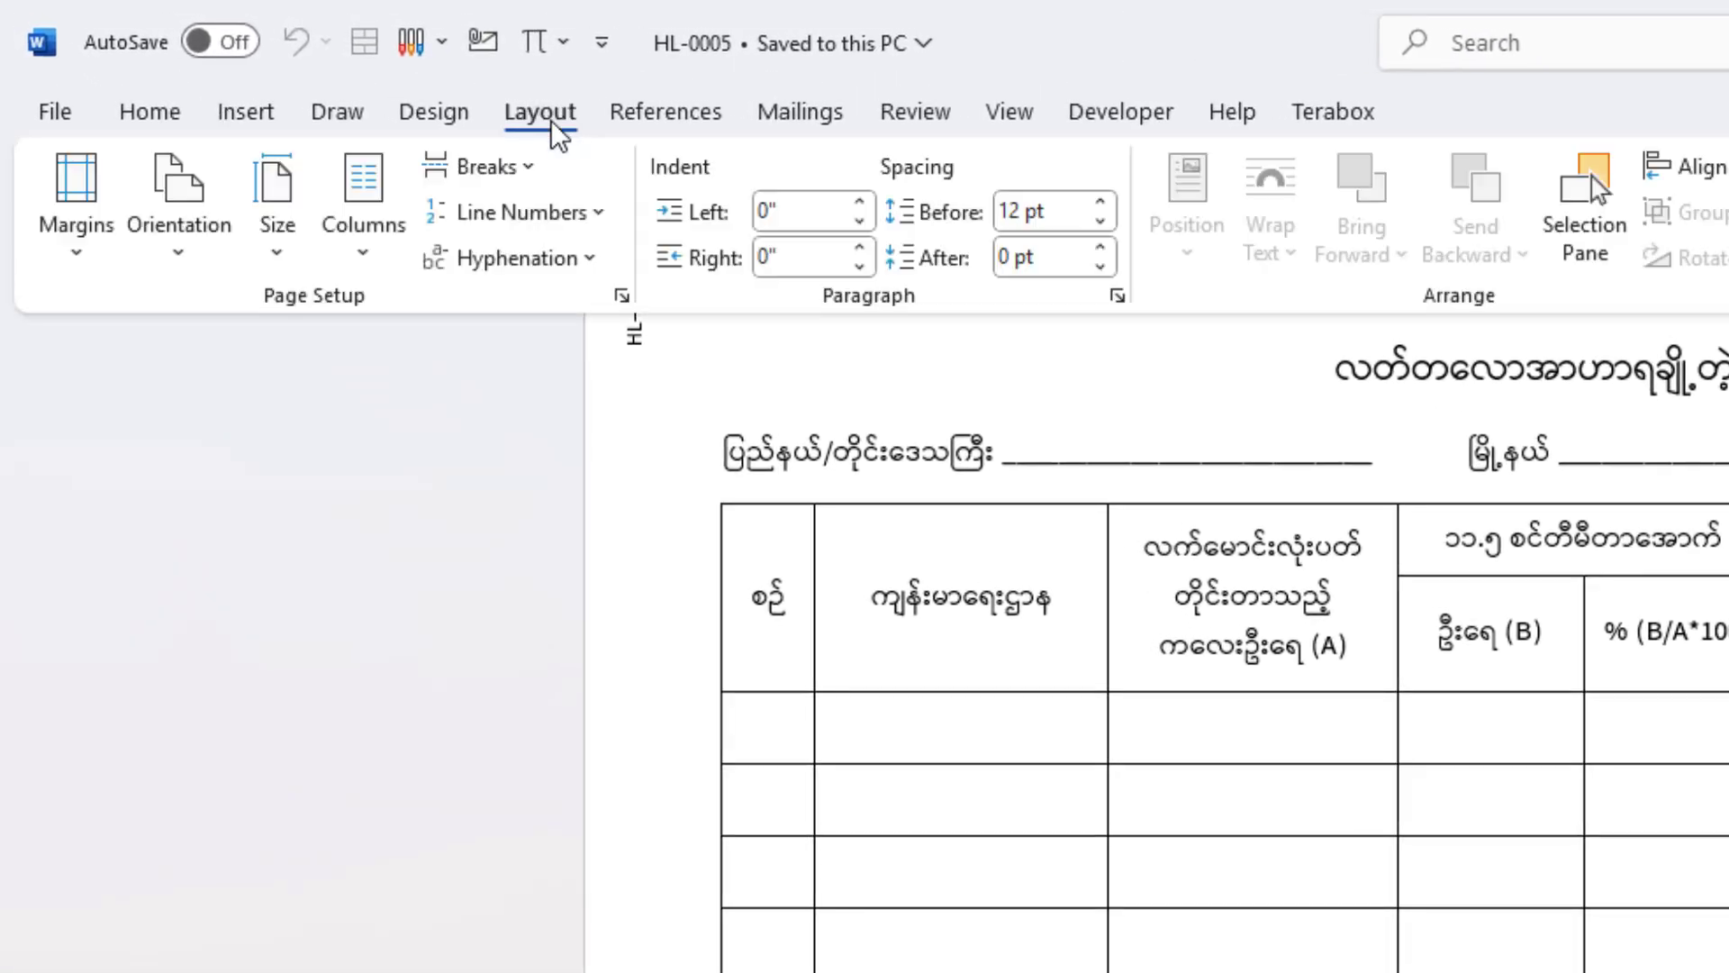
left_click(276, 252)
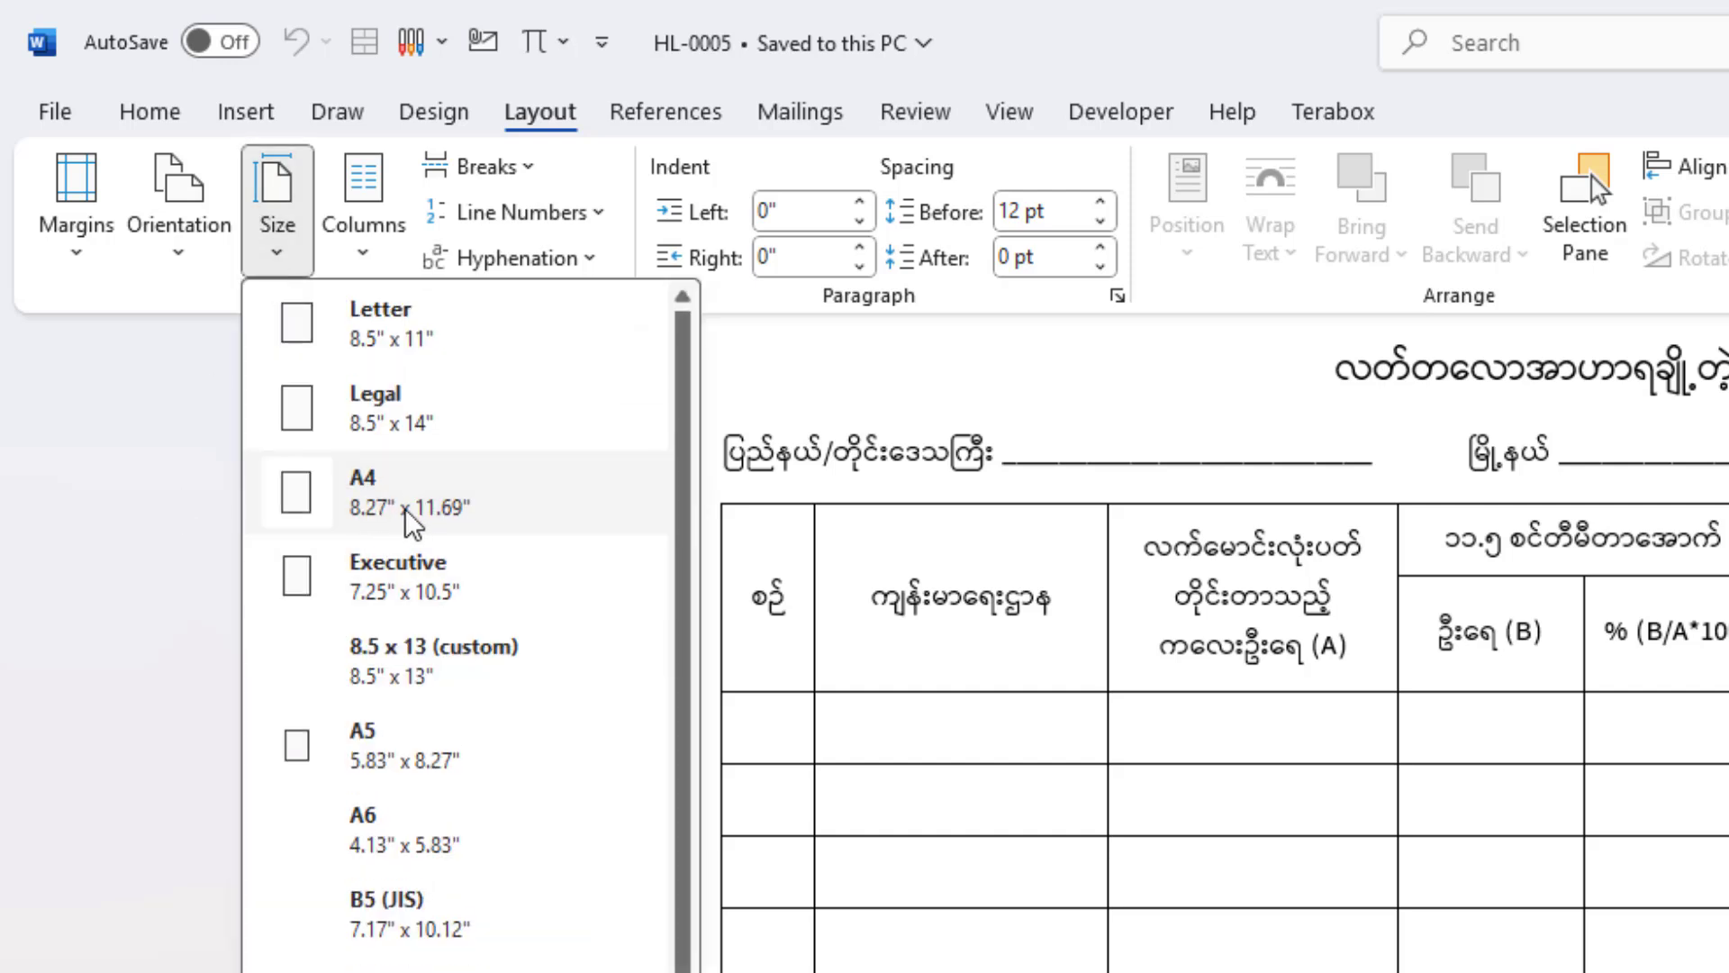
left_click(166, 447)
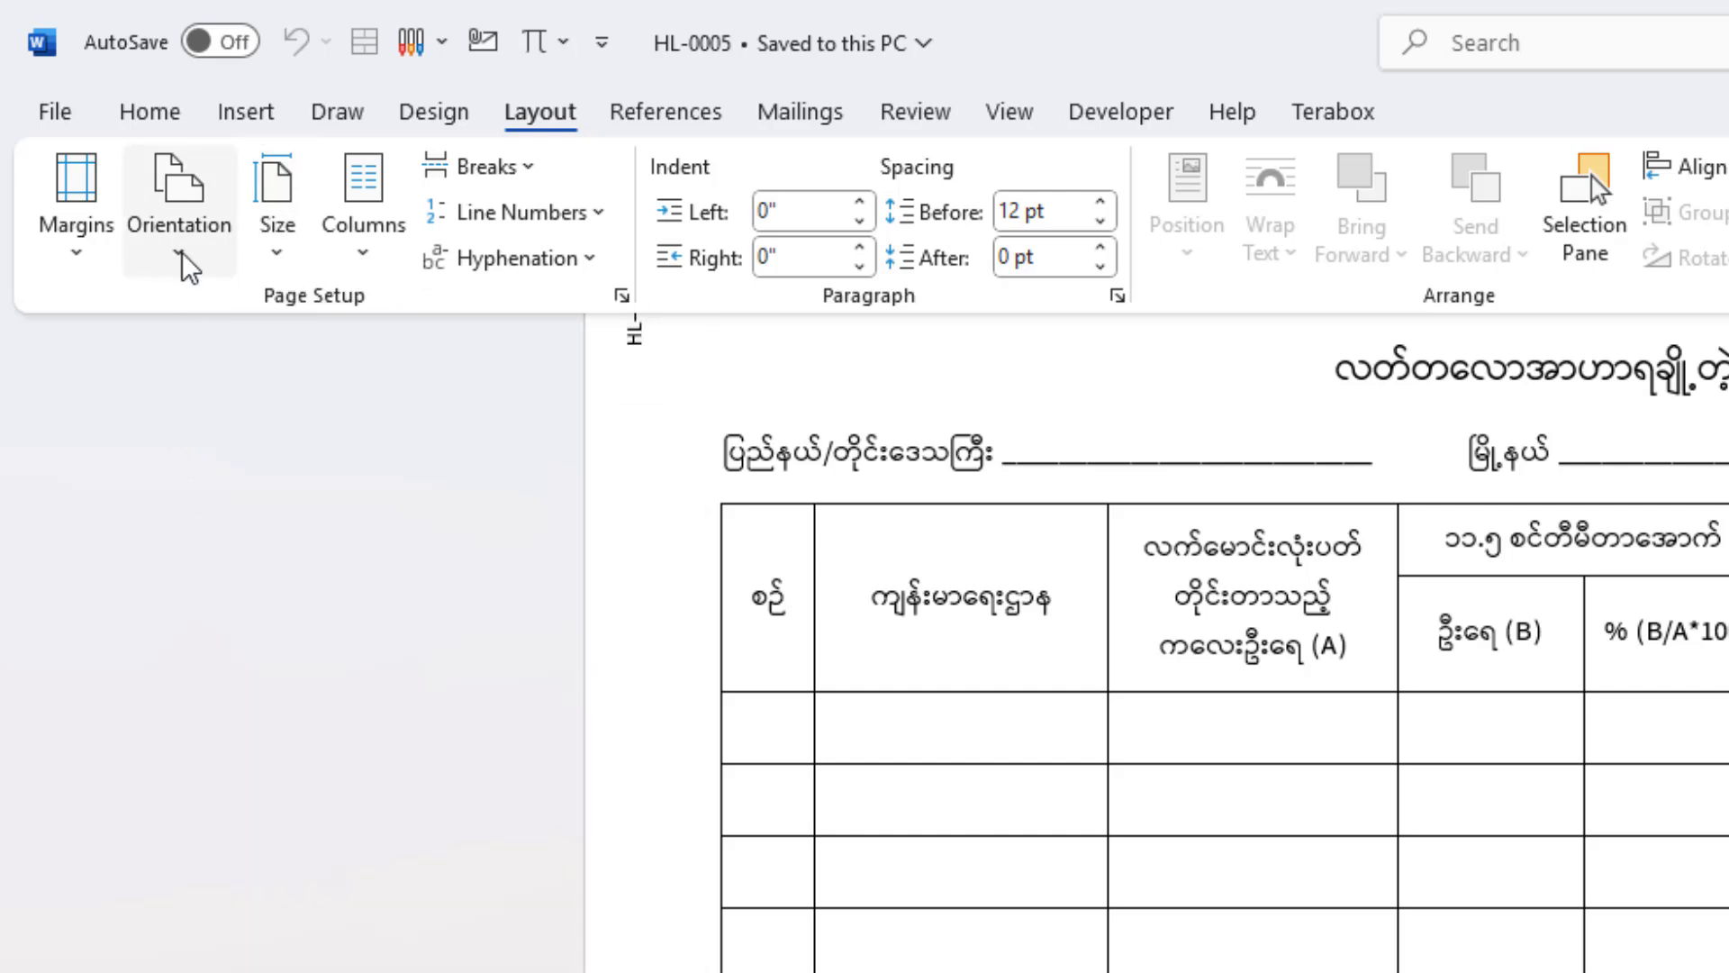
left_click(186, 262)
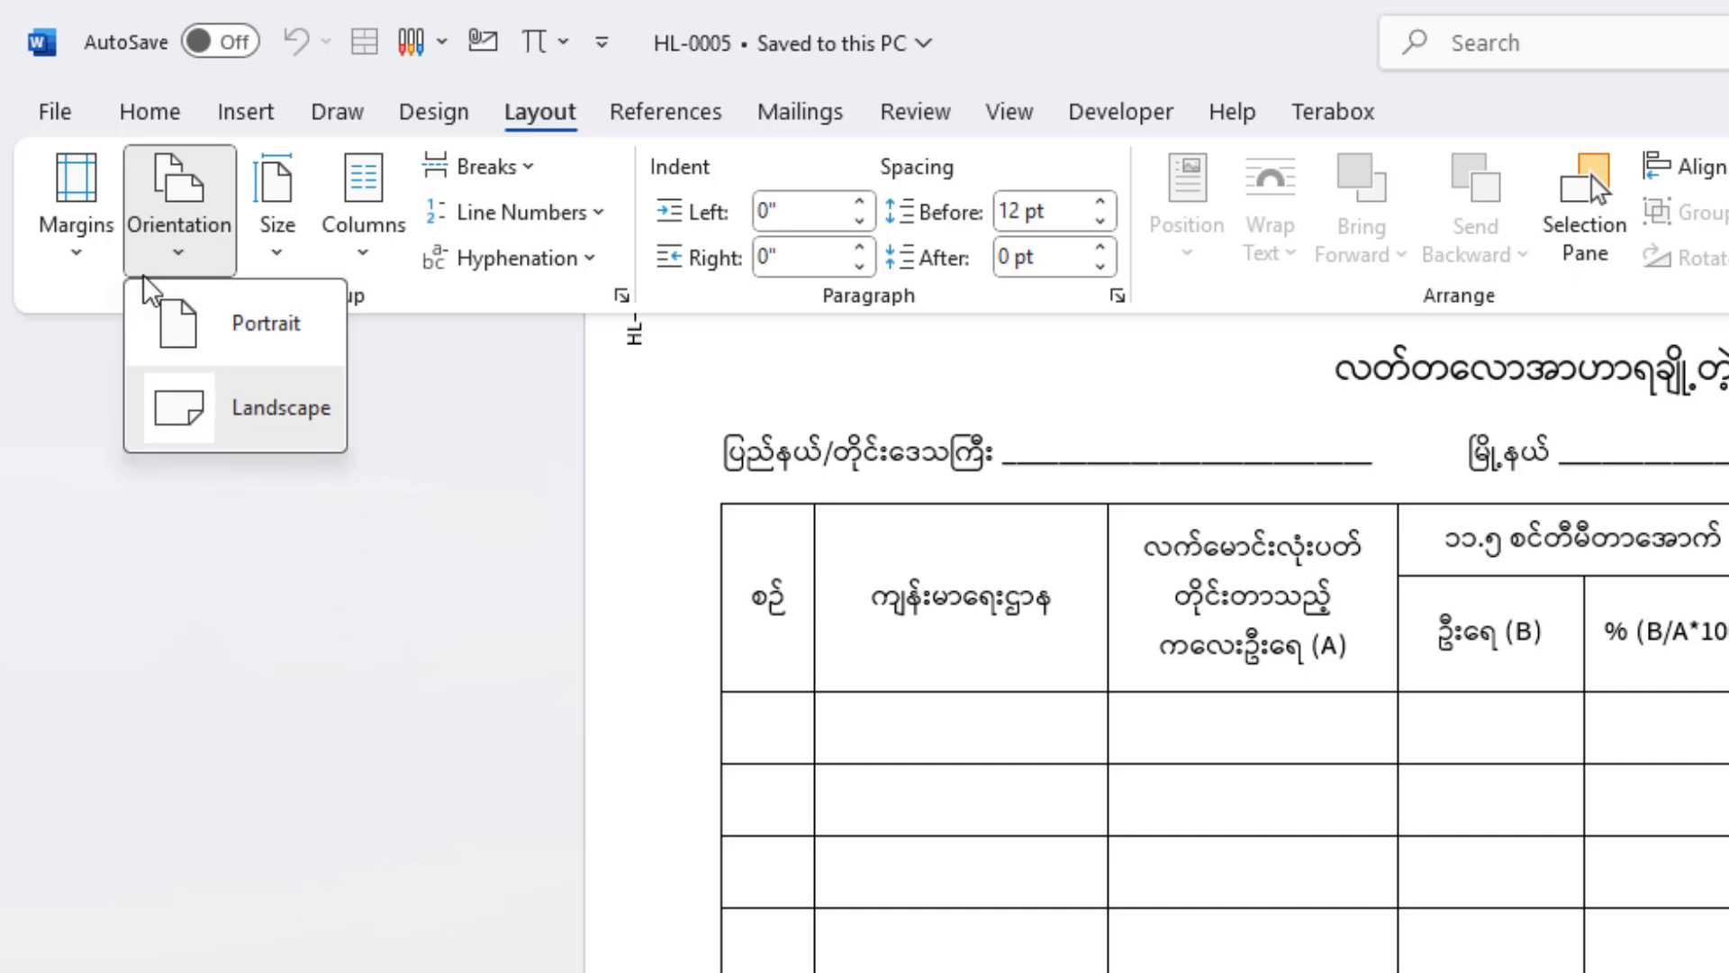
Examine the top, bottom, left and right margins in the form's custom margin settings
left_click(93, 272)
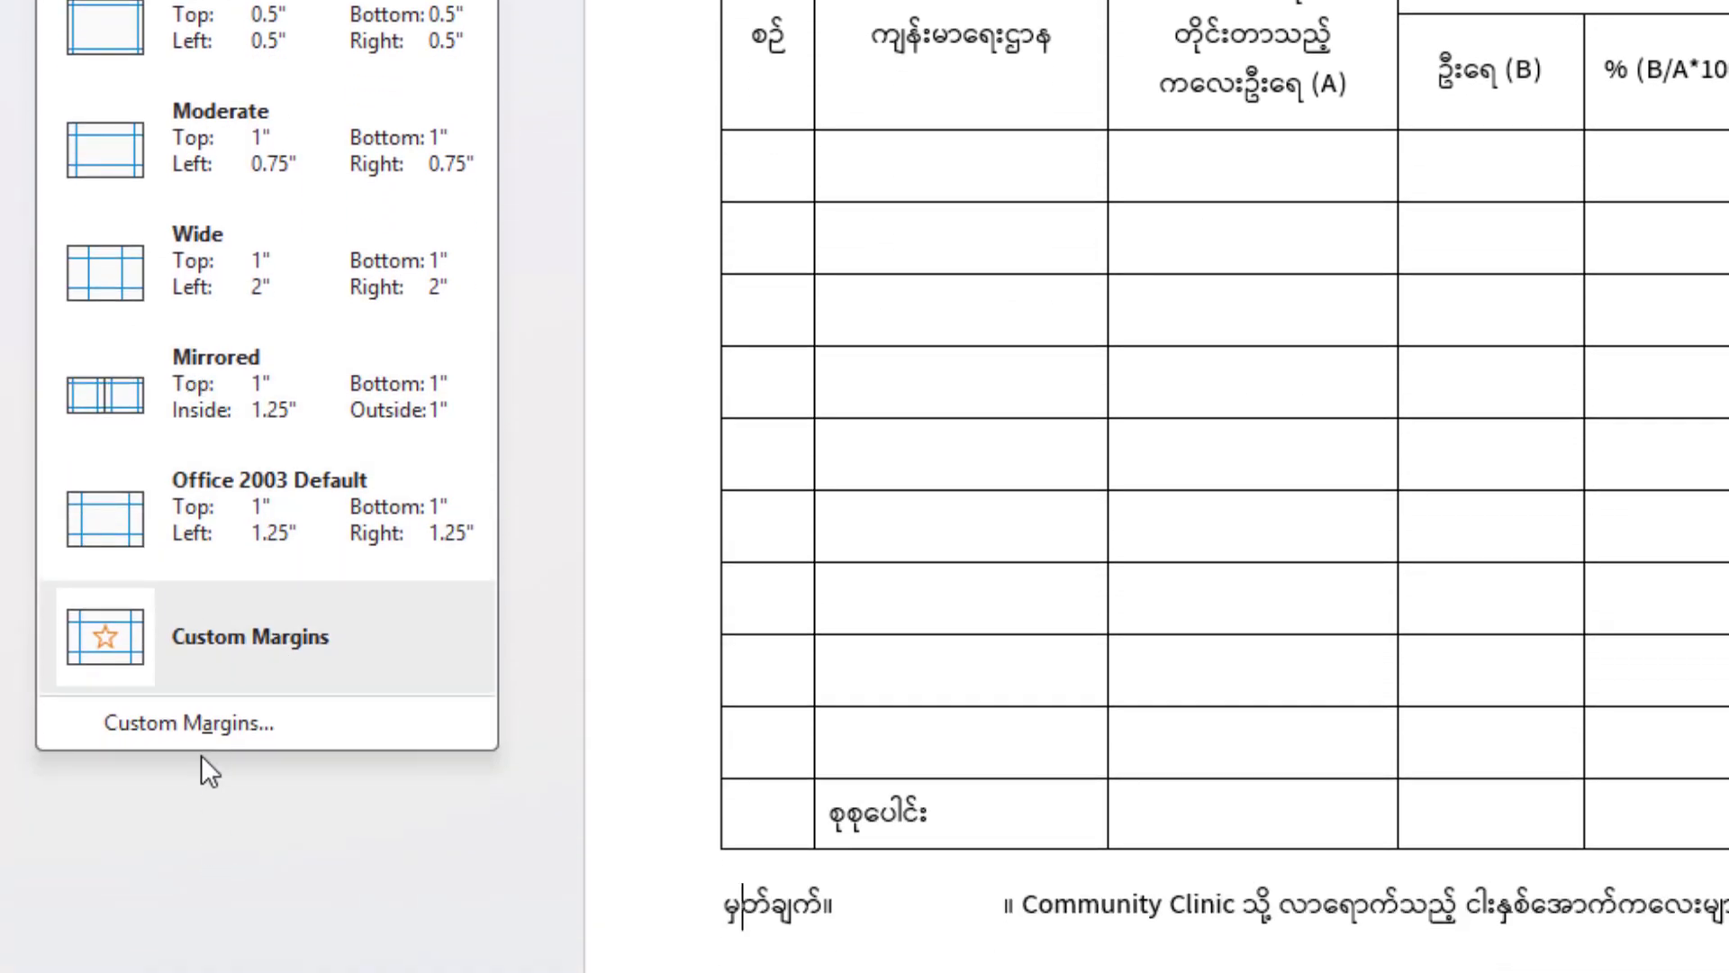
left_click(196, 727)
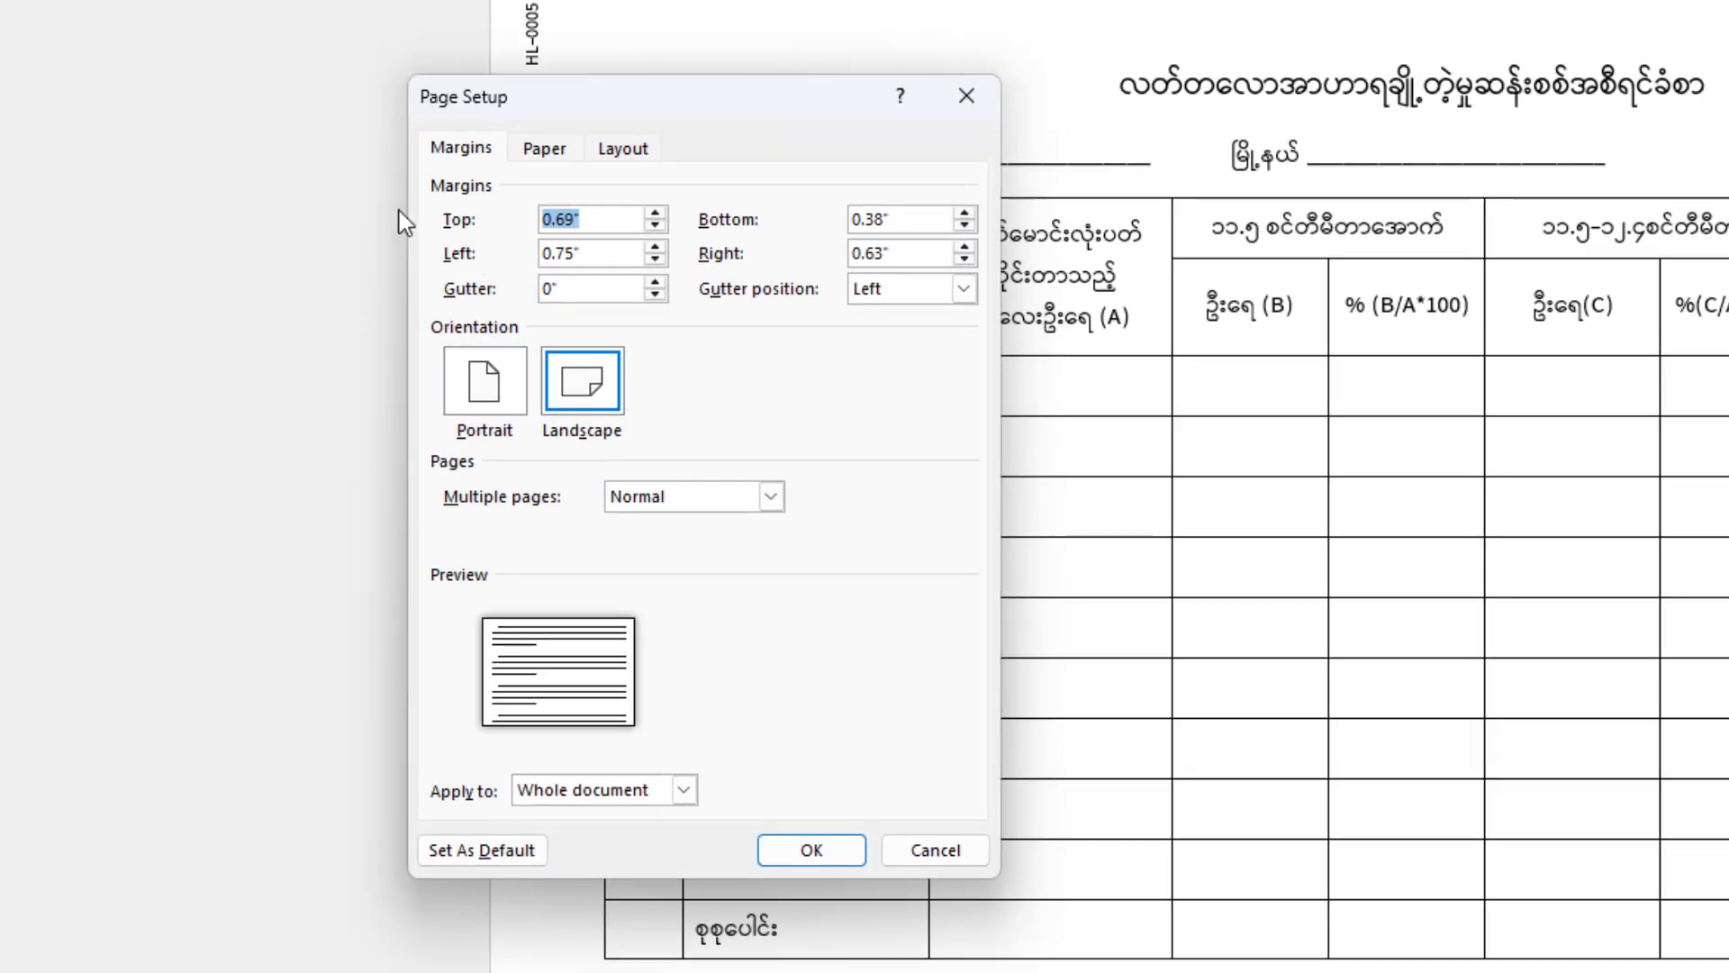
left_click(585, 227)
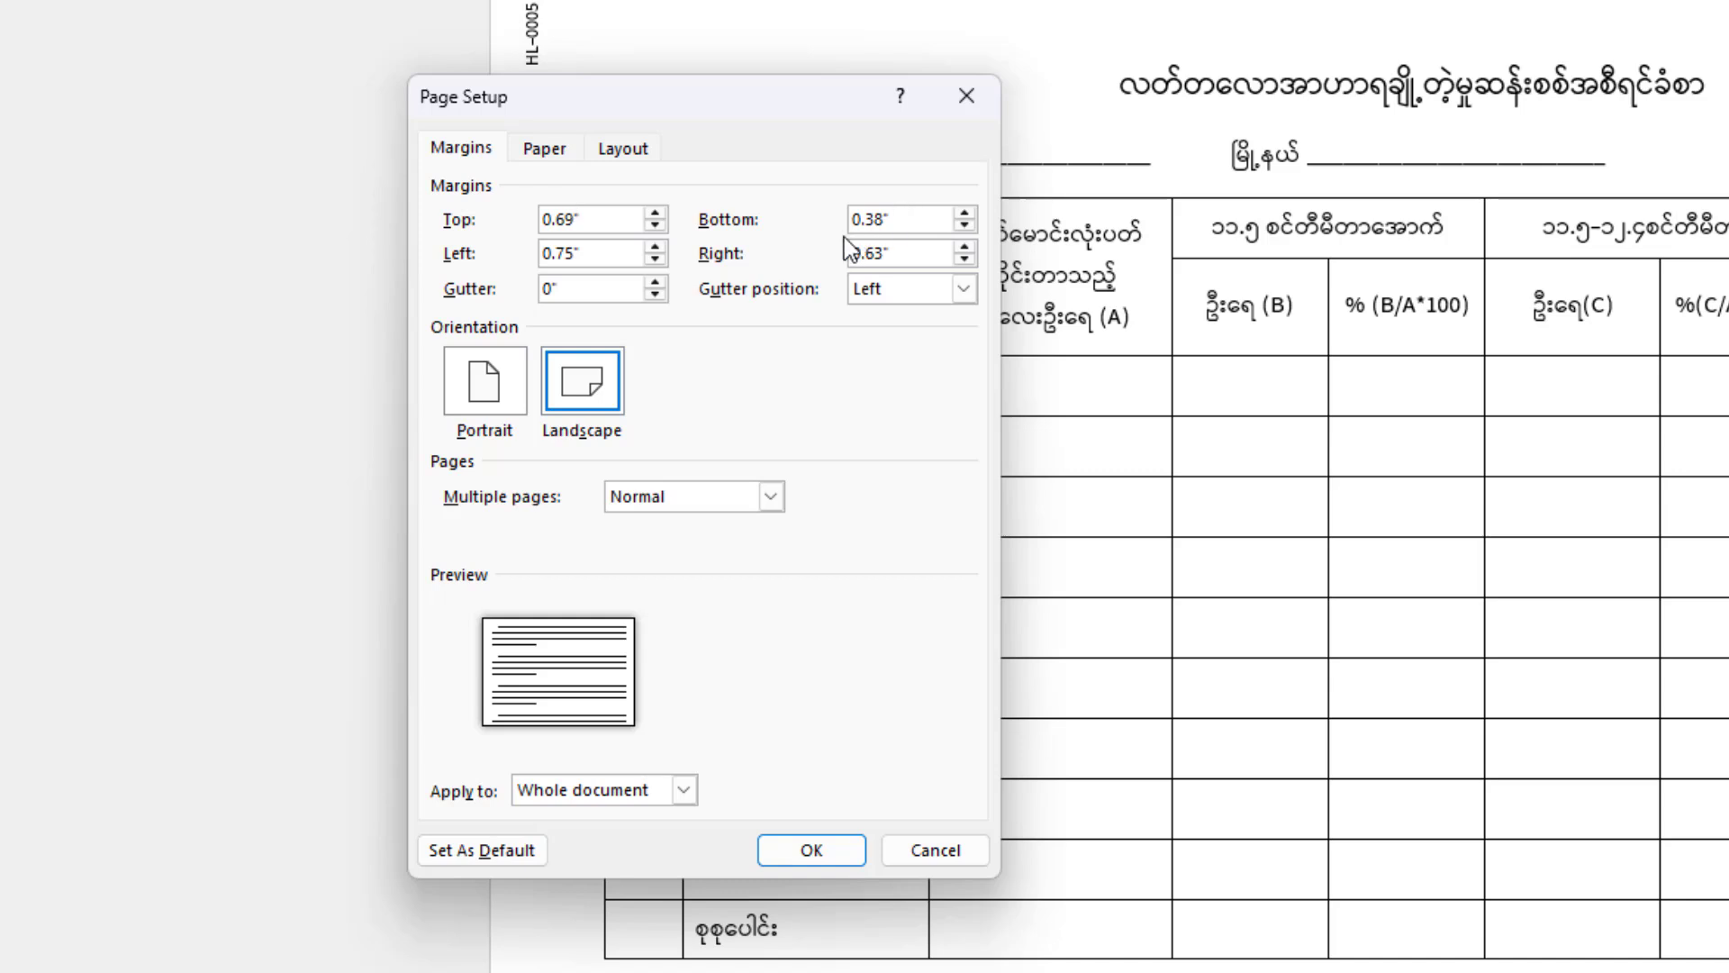
key("Tab")
key("shift+Tab")
left_click(605, 254)
key("alt+l")
left_click(606, 255)
key("alt+r")
key("Return")
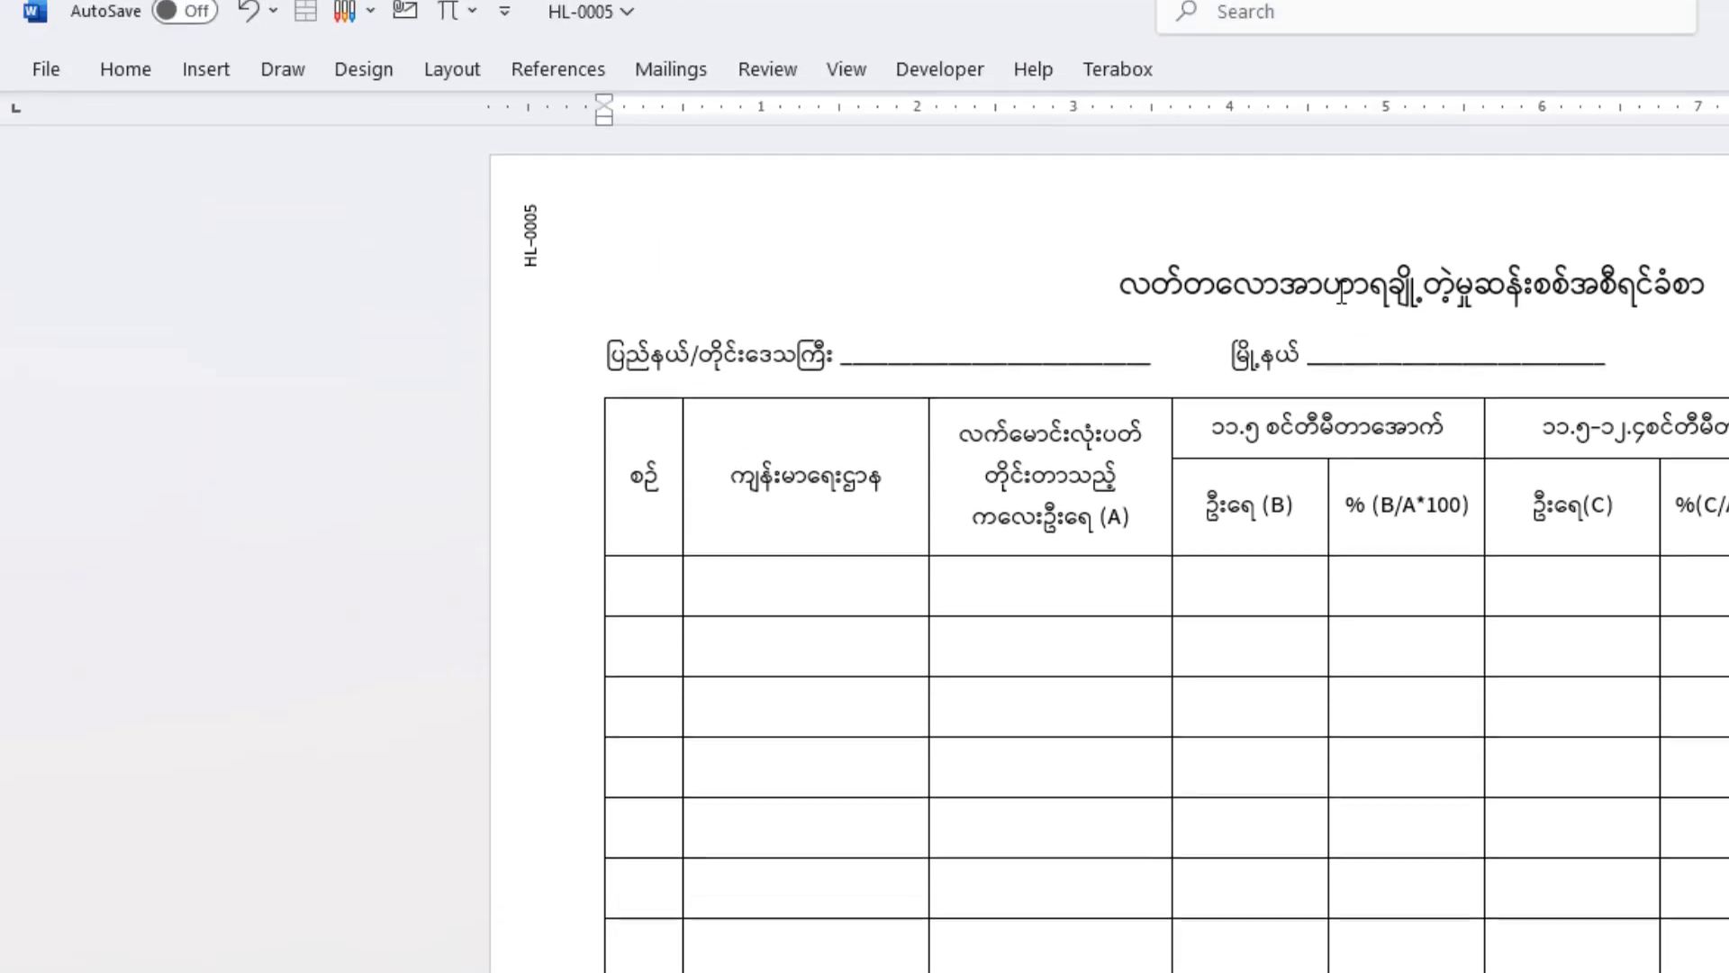
Check the font and size of the form's title line
left_click(118, 76)
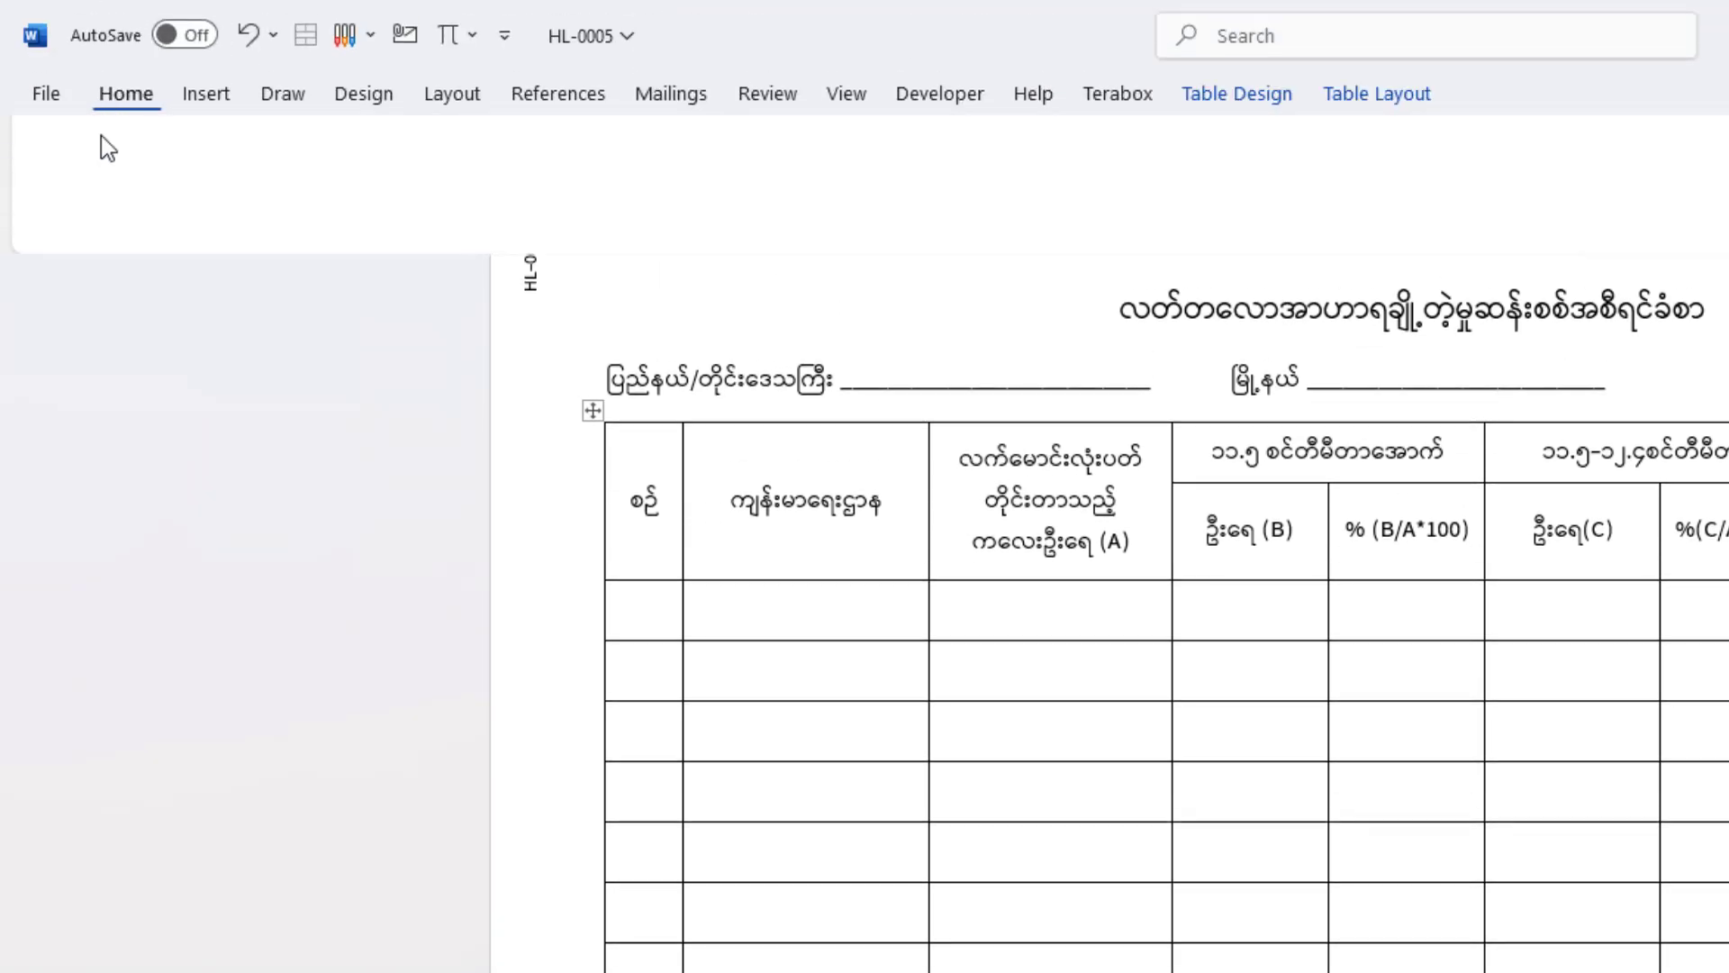
left_click(1032, 500)
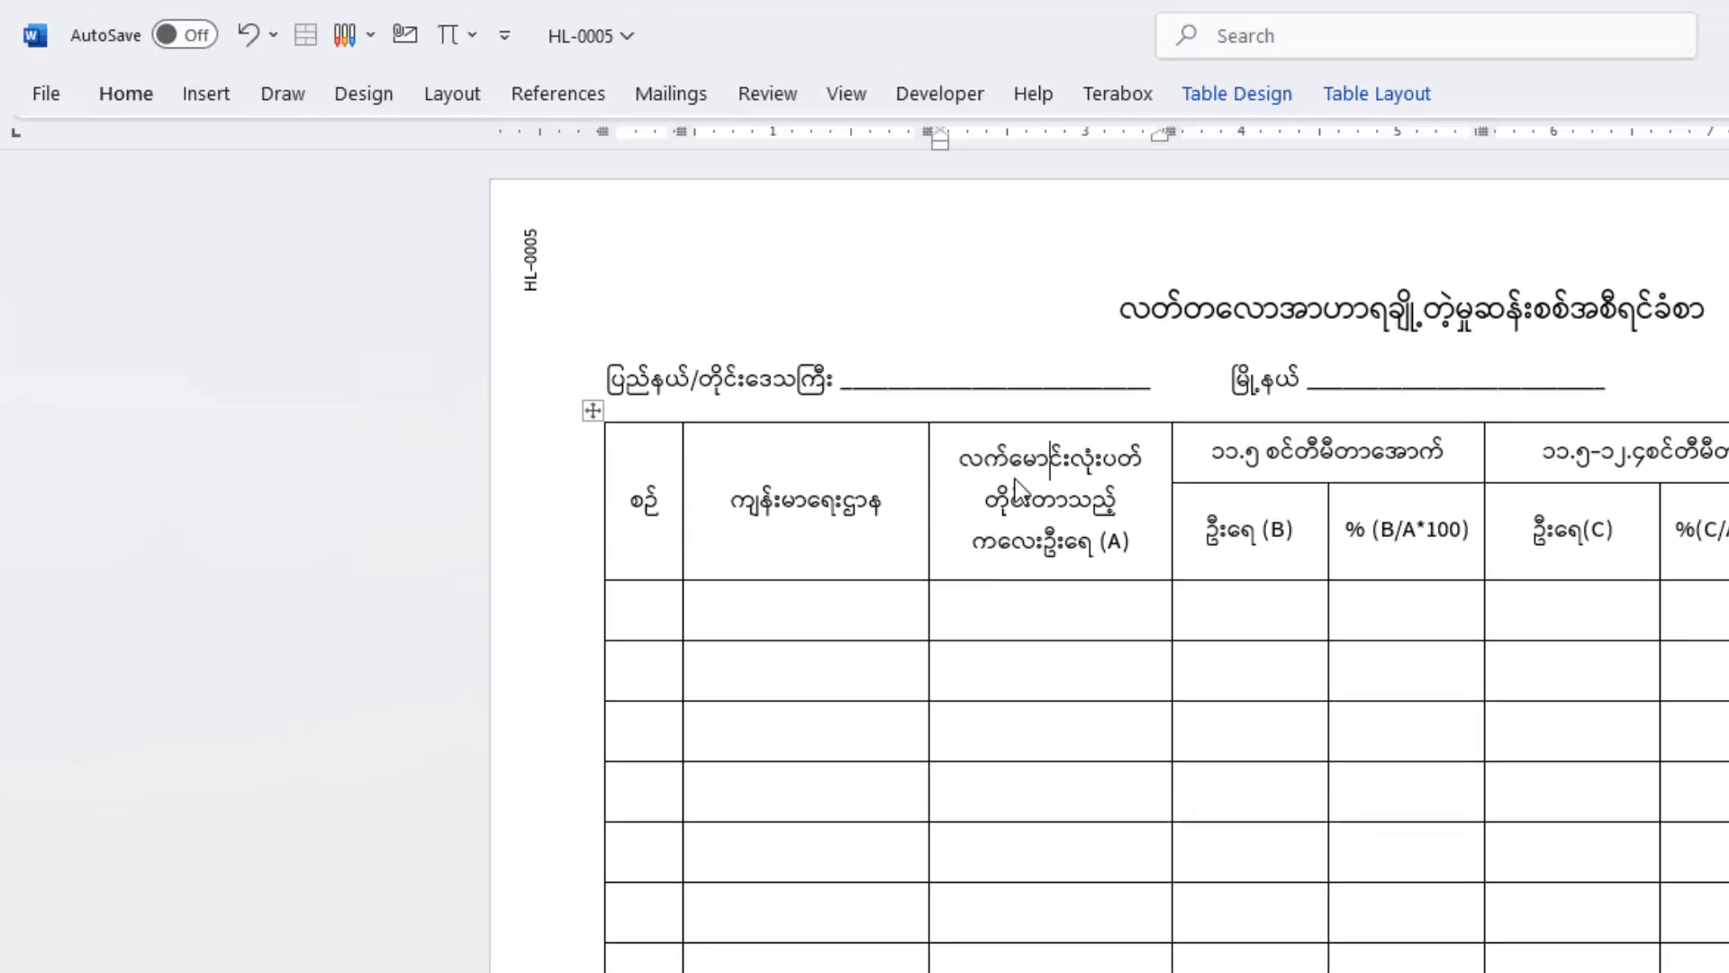
left_click(1361, 309)
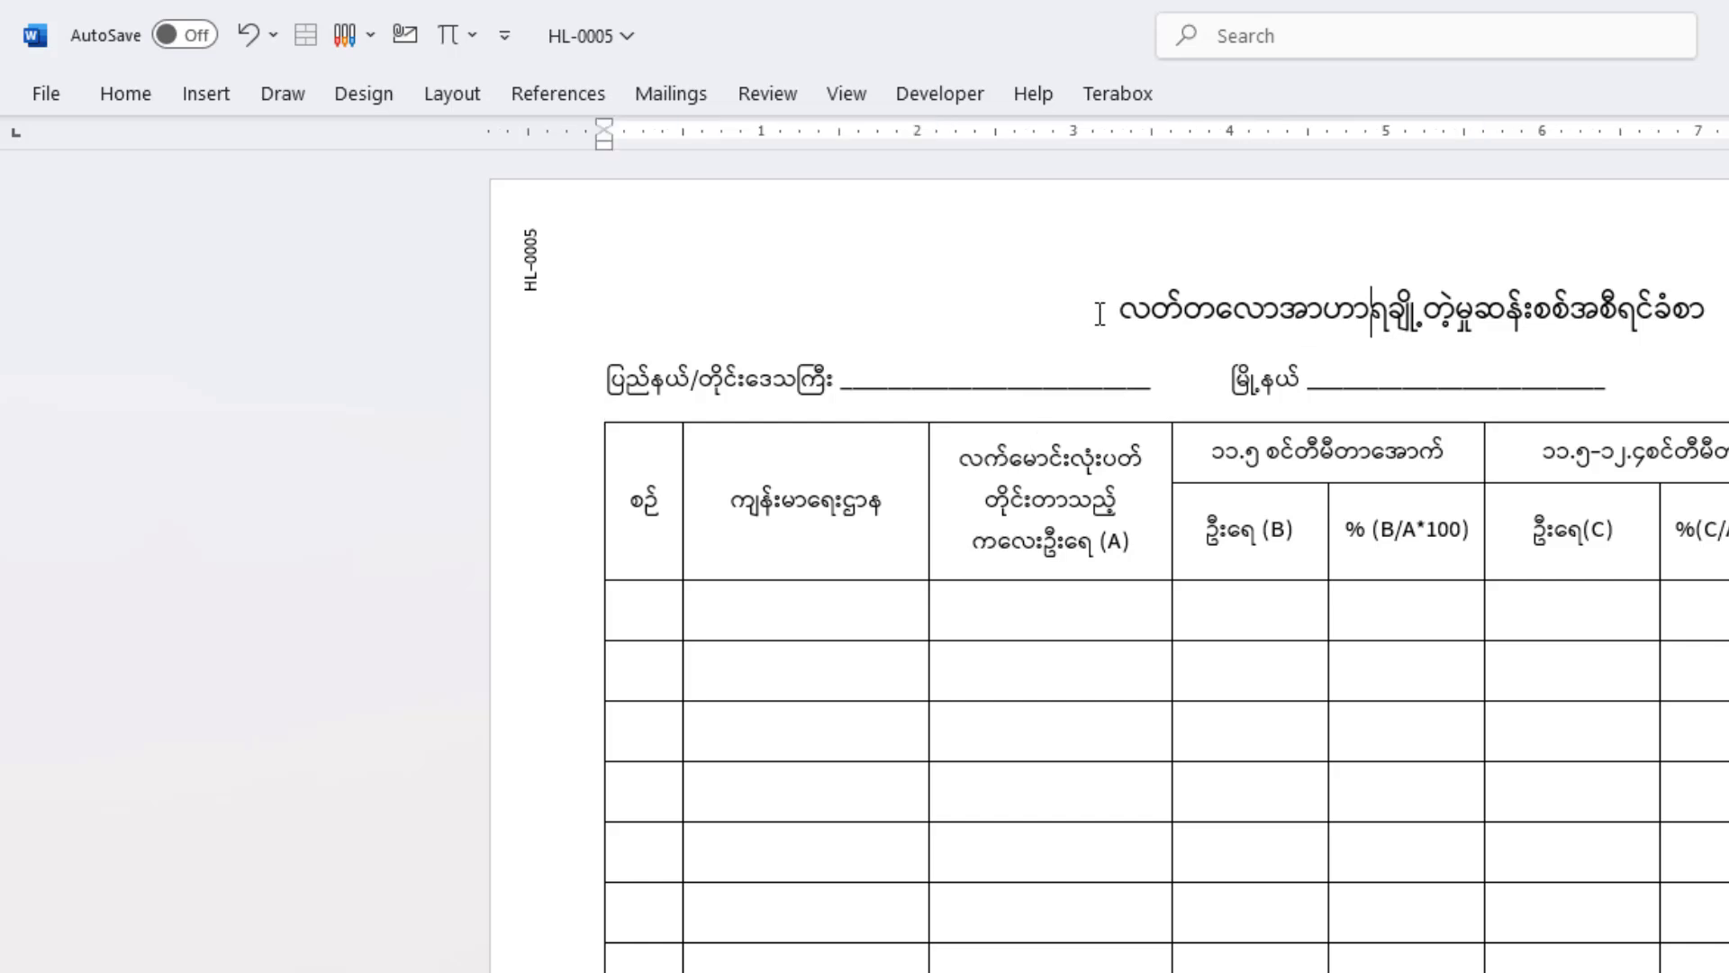
left_click(126, 96)
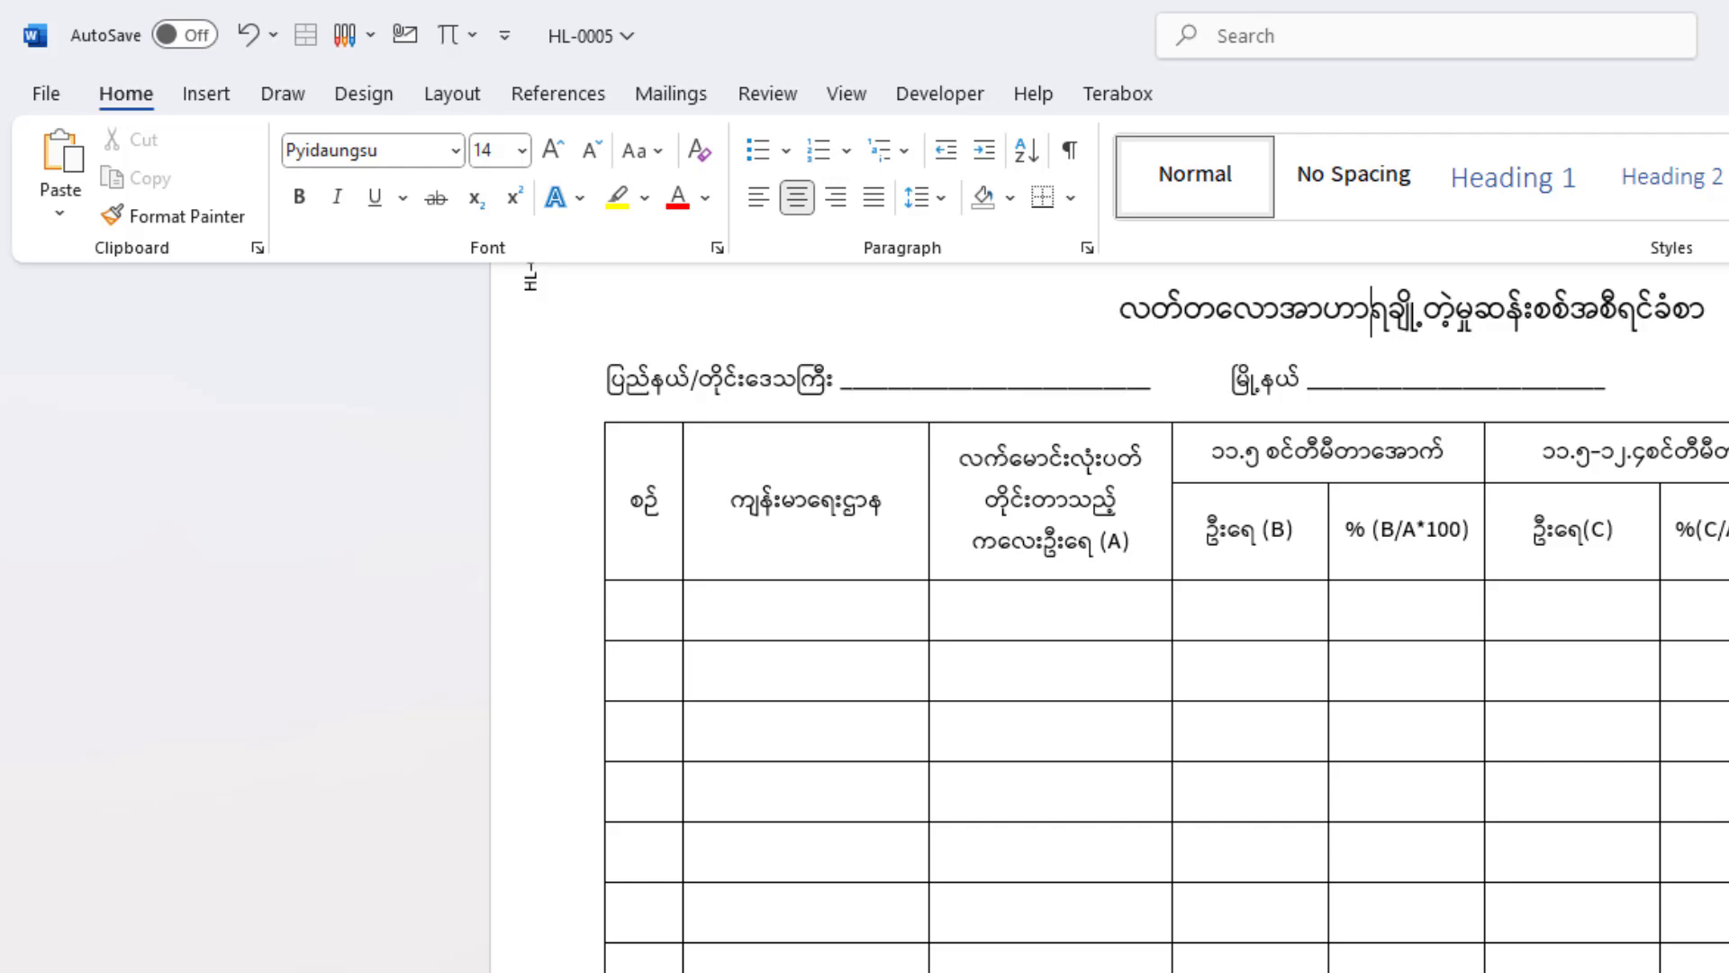
key("Escape")
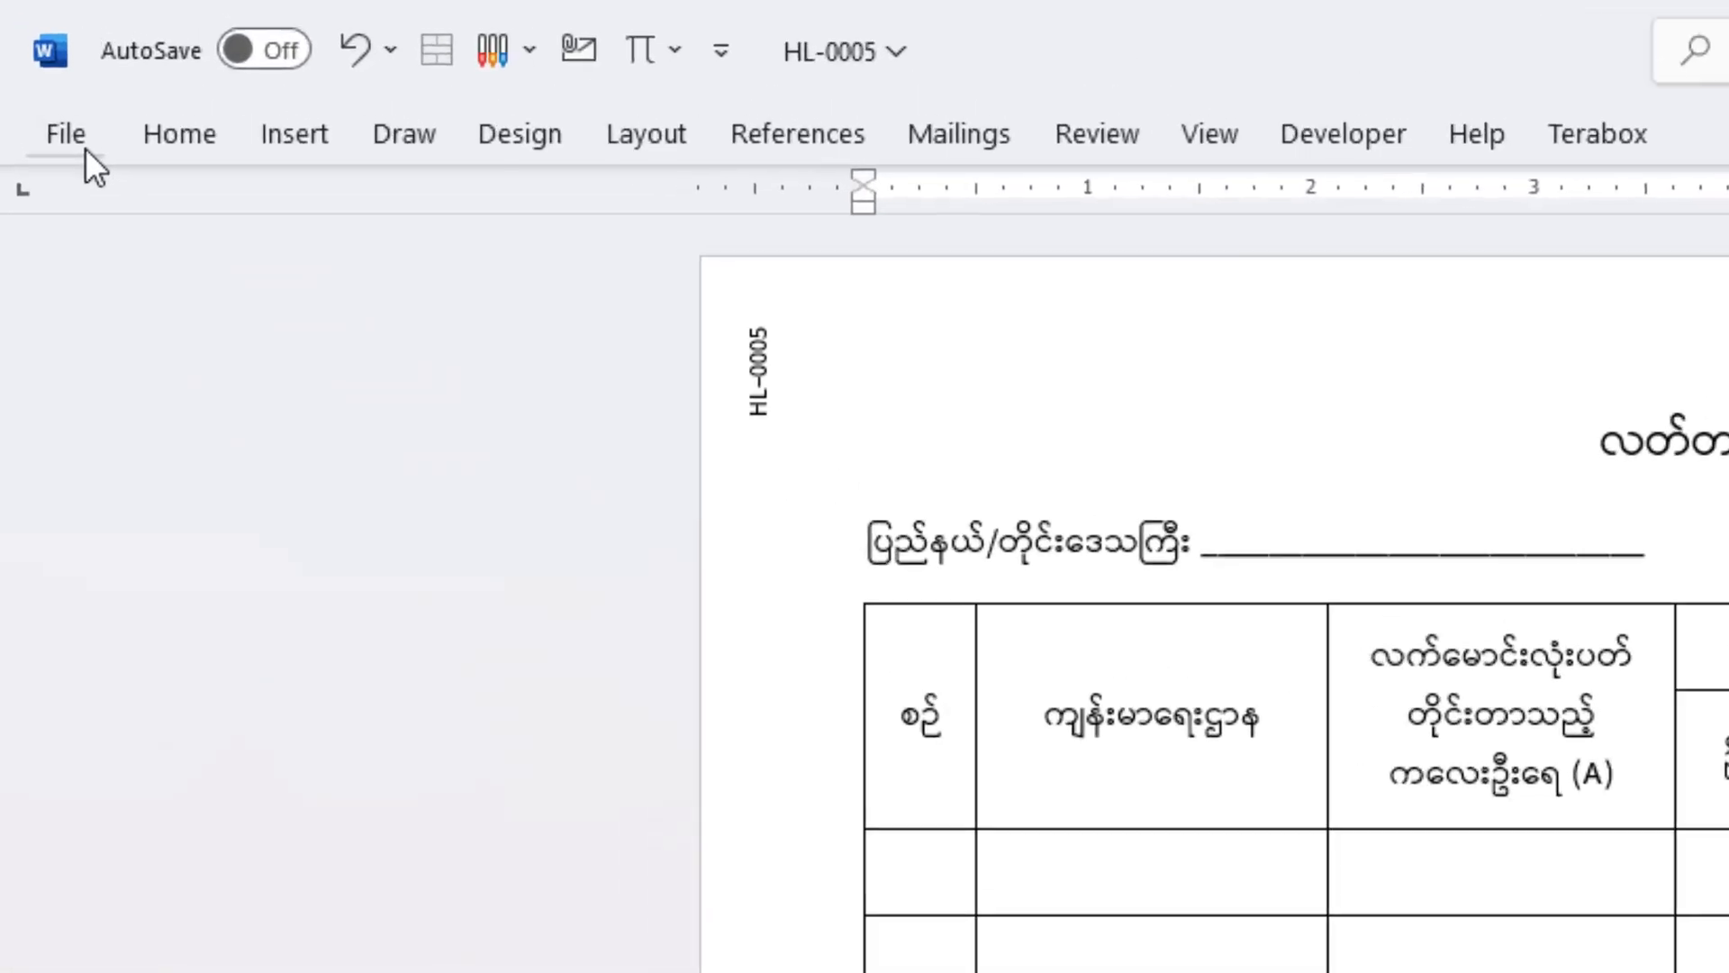
Create a blank document and snap its window to the left half of the screen
left_click(82, 142)
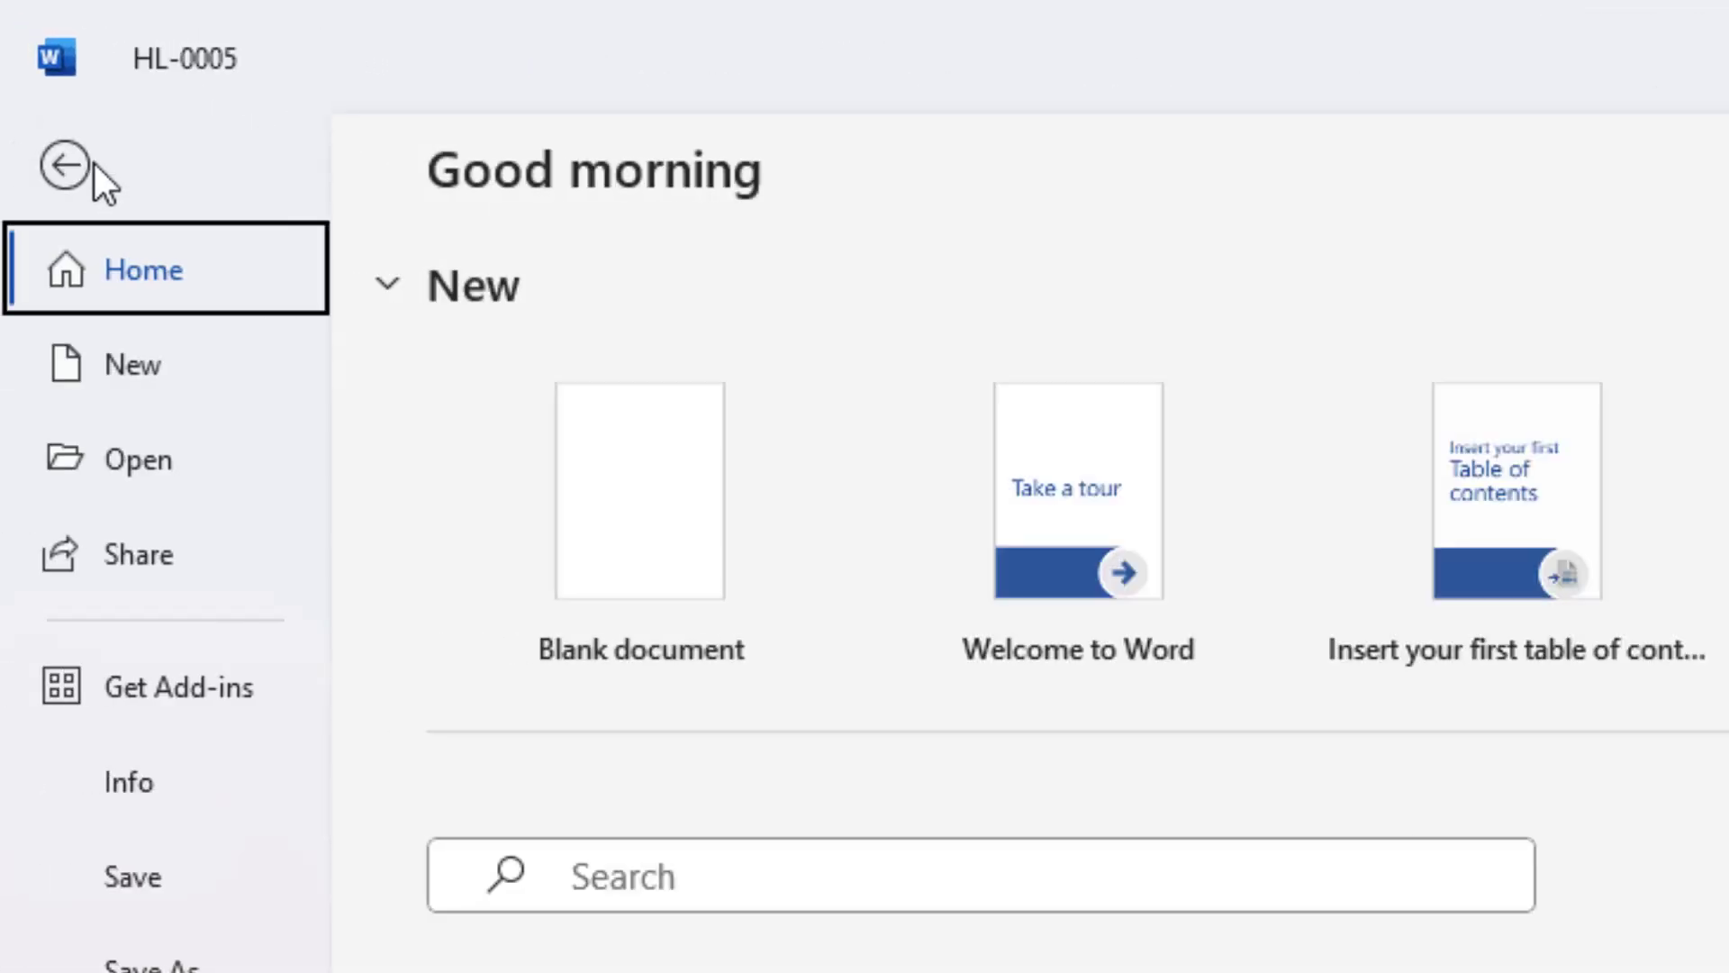
left_click(656, 550)
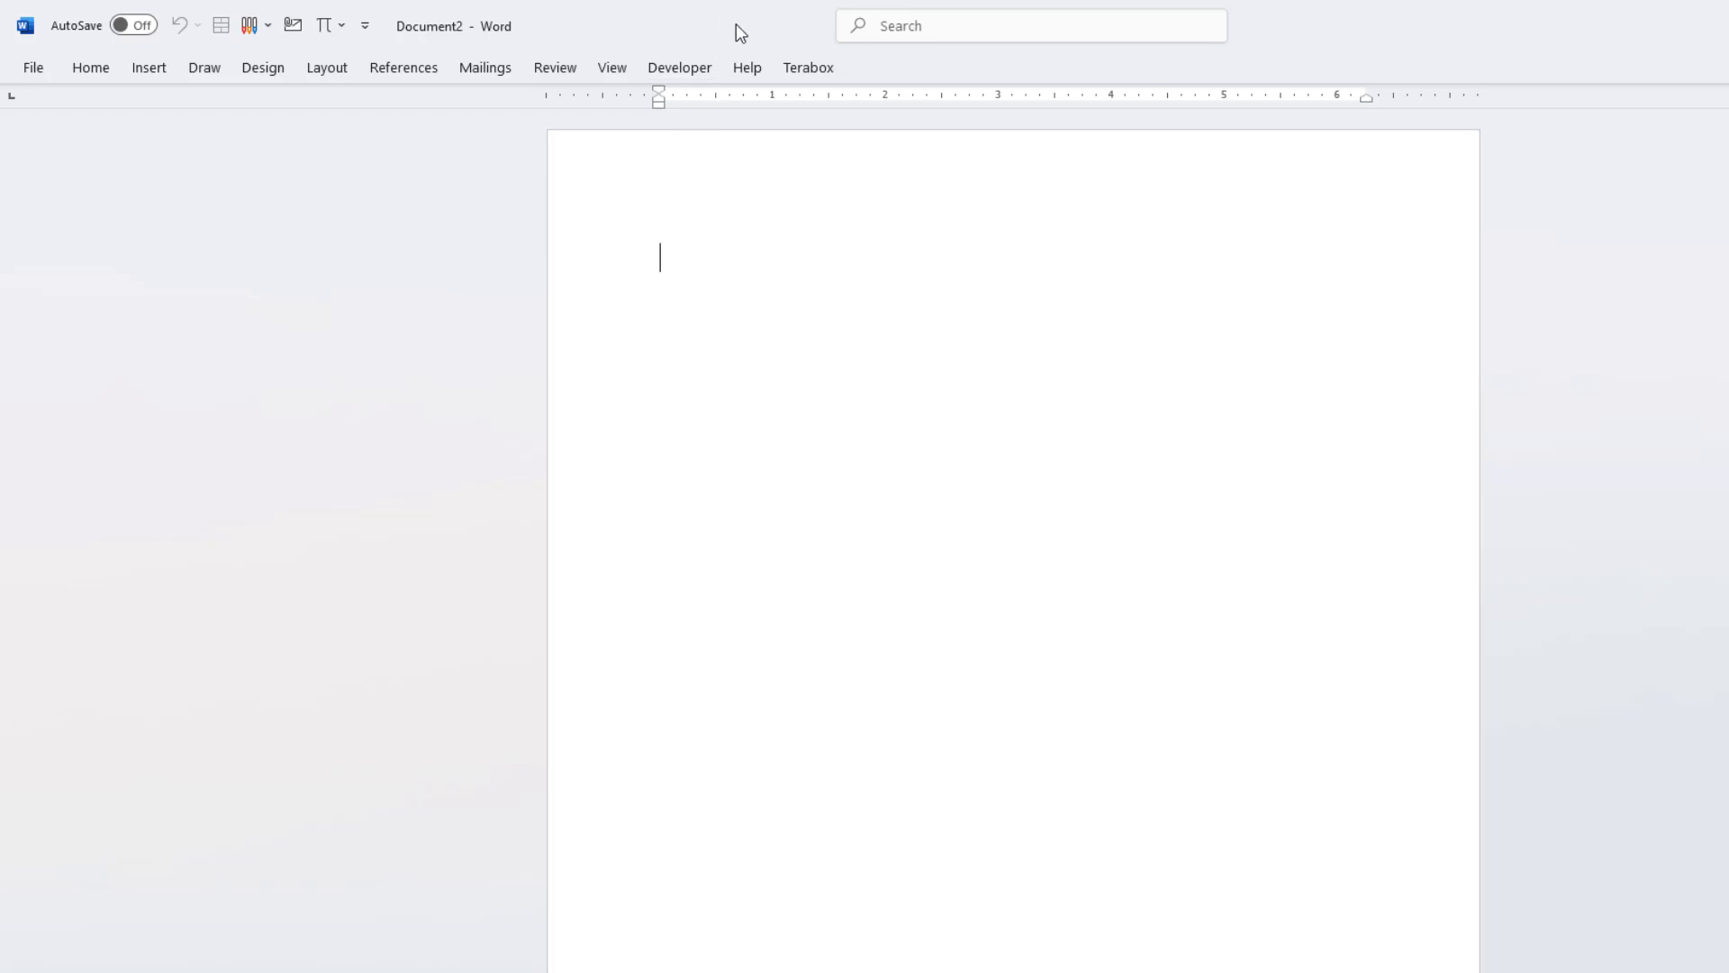
left_click_drag(744, 36, 1711, 418)
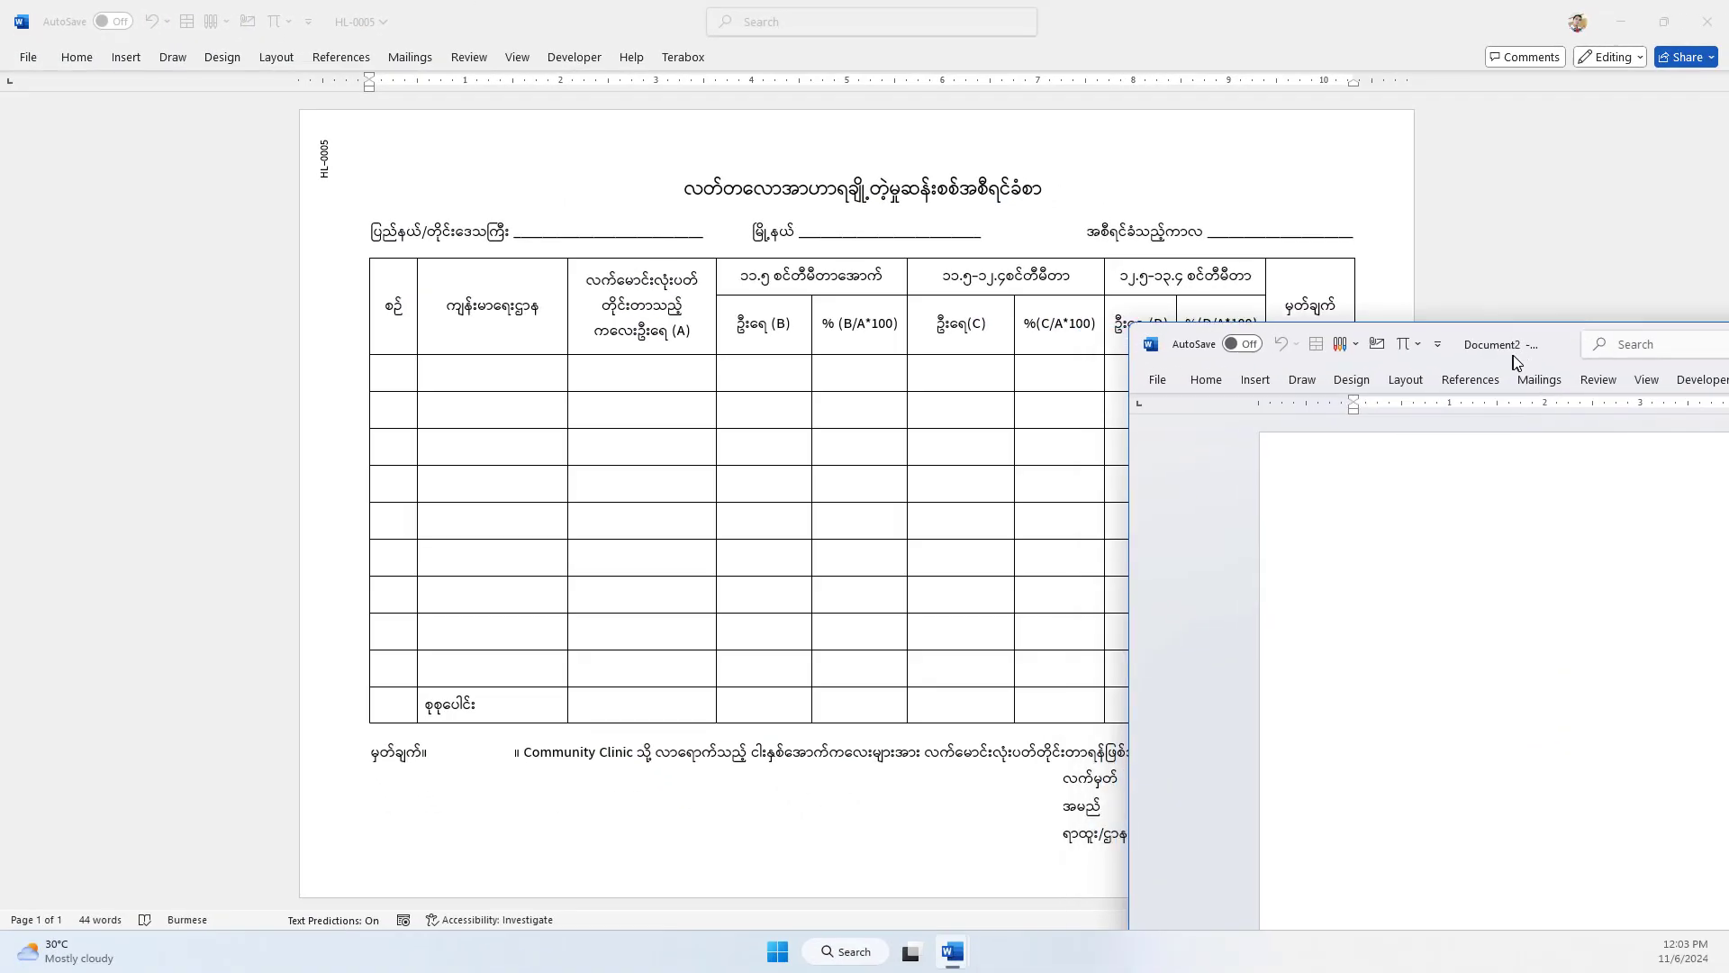
left_click_drag(1514, 362, 77, 321)
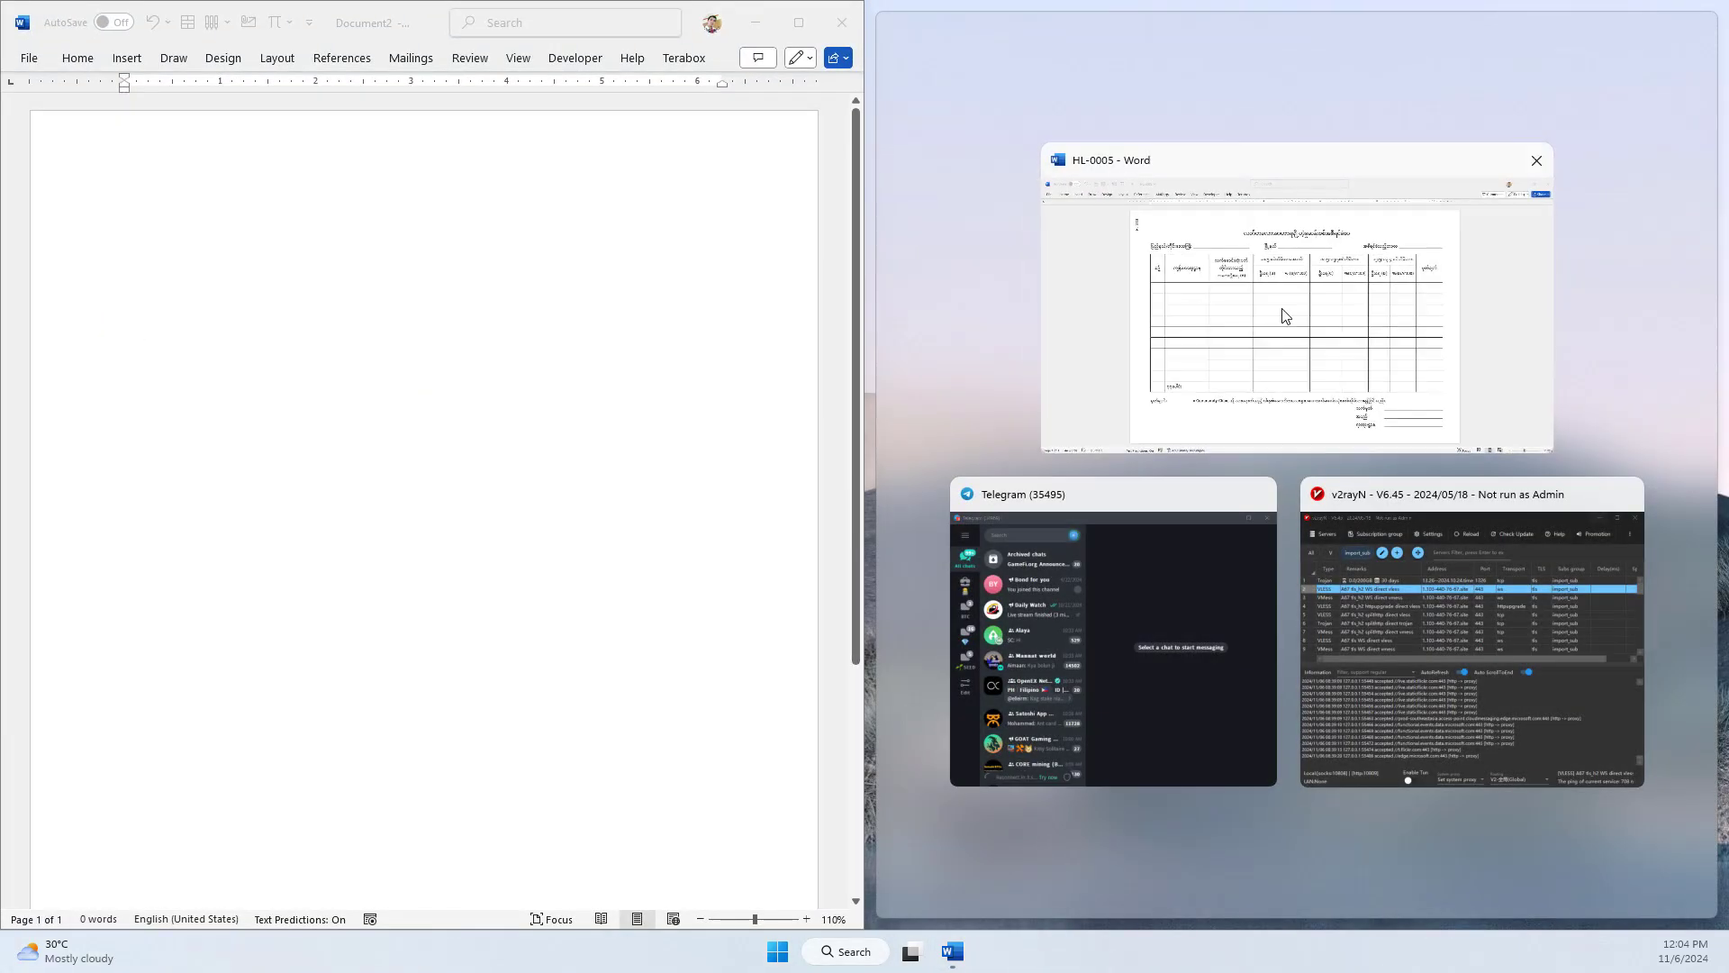
Place the HL-0005 document alongside, widen the blank document's window and zoom out to 70% for the form and 90% for the blank page
left_click(1317, 339)
left_click_drag(865, 488, 934, 488)
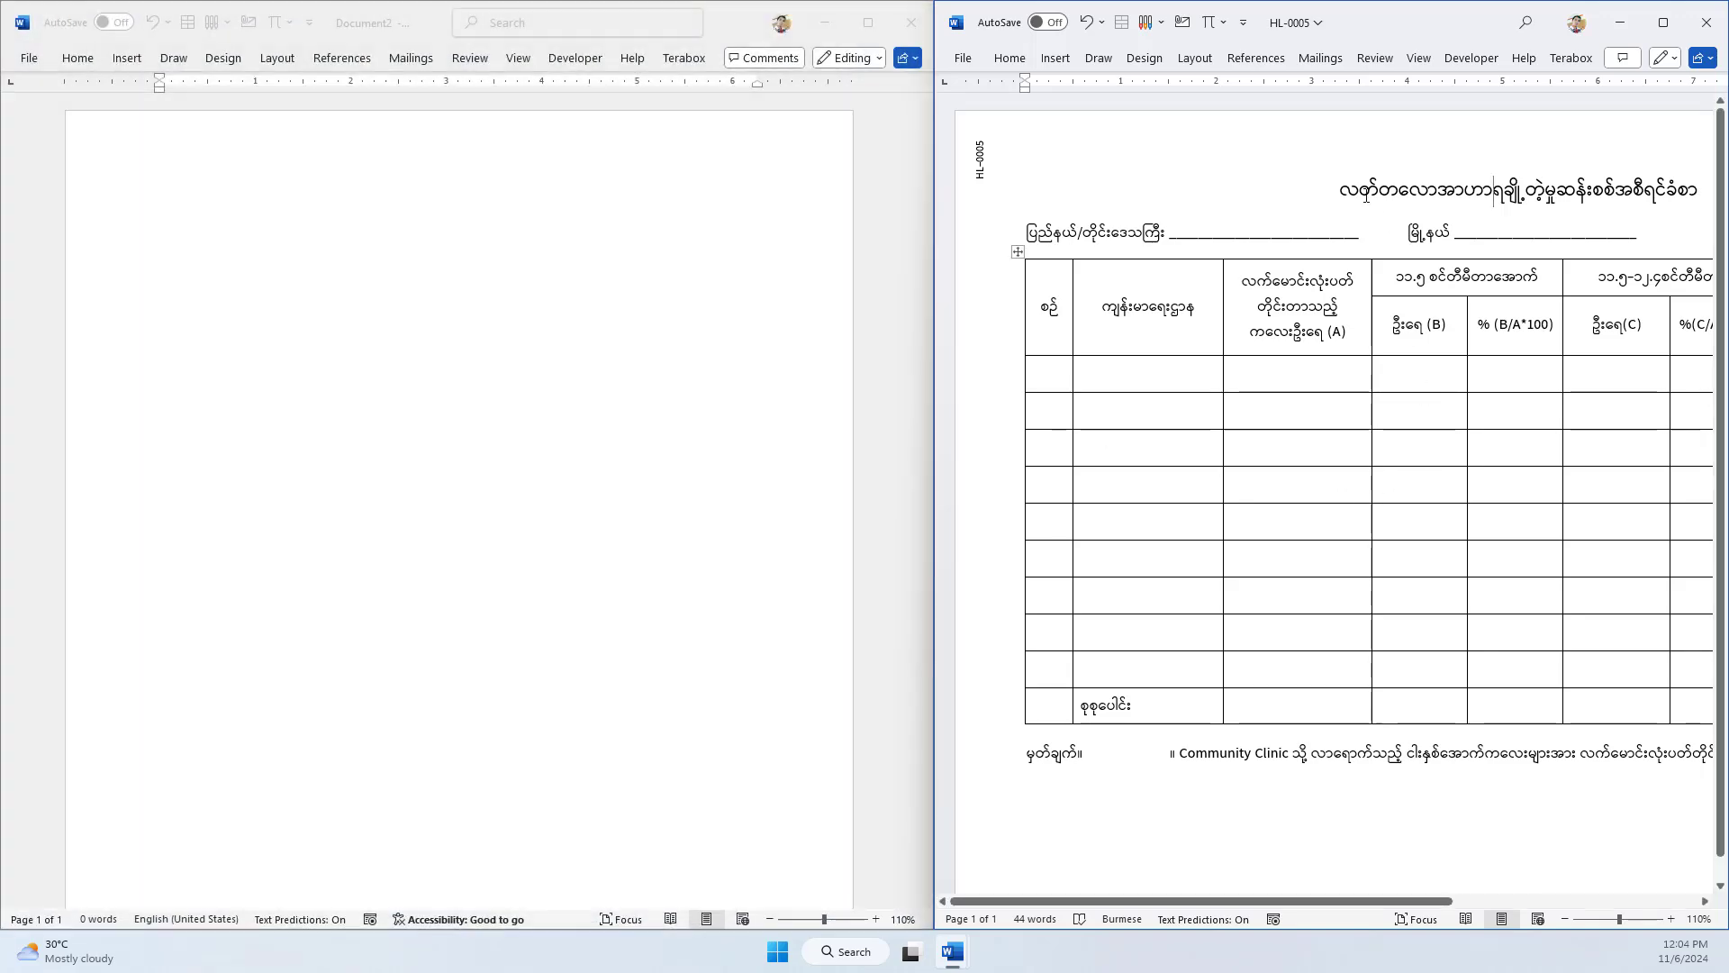
scroll(1281, 156, "down", 4, "ctrl")
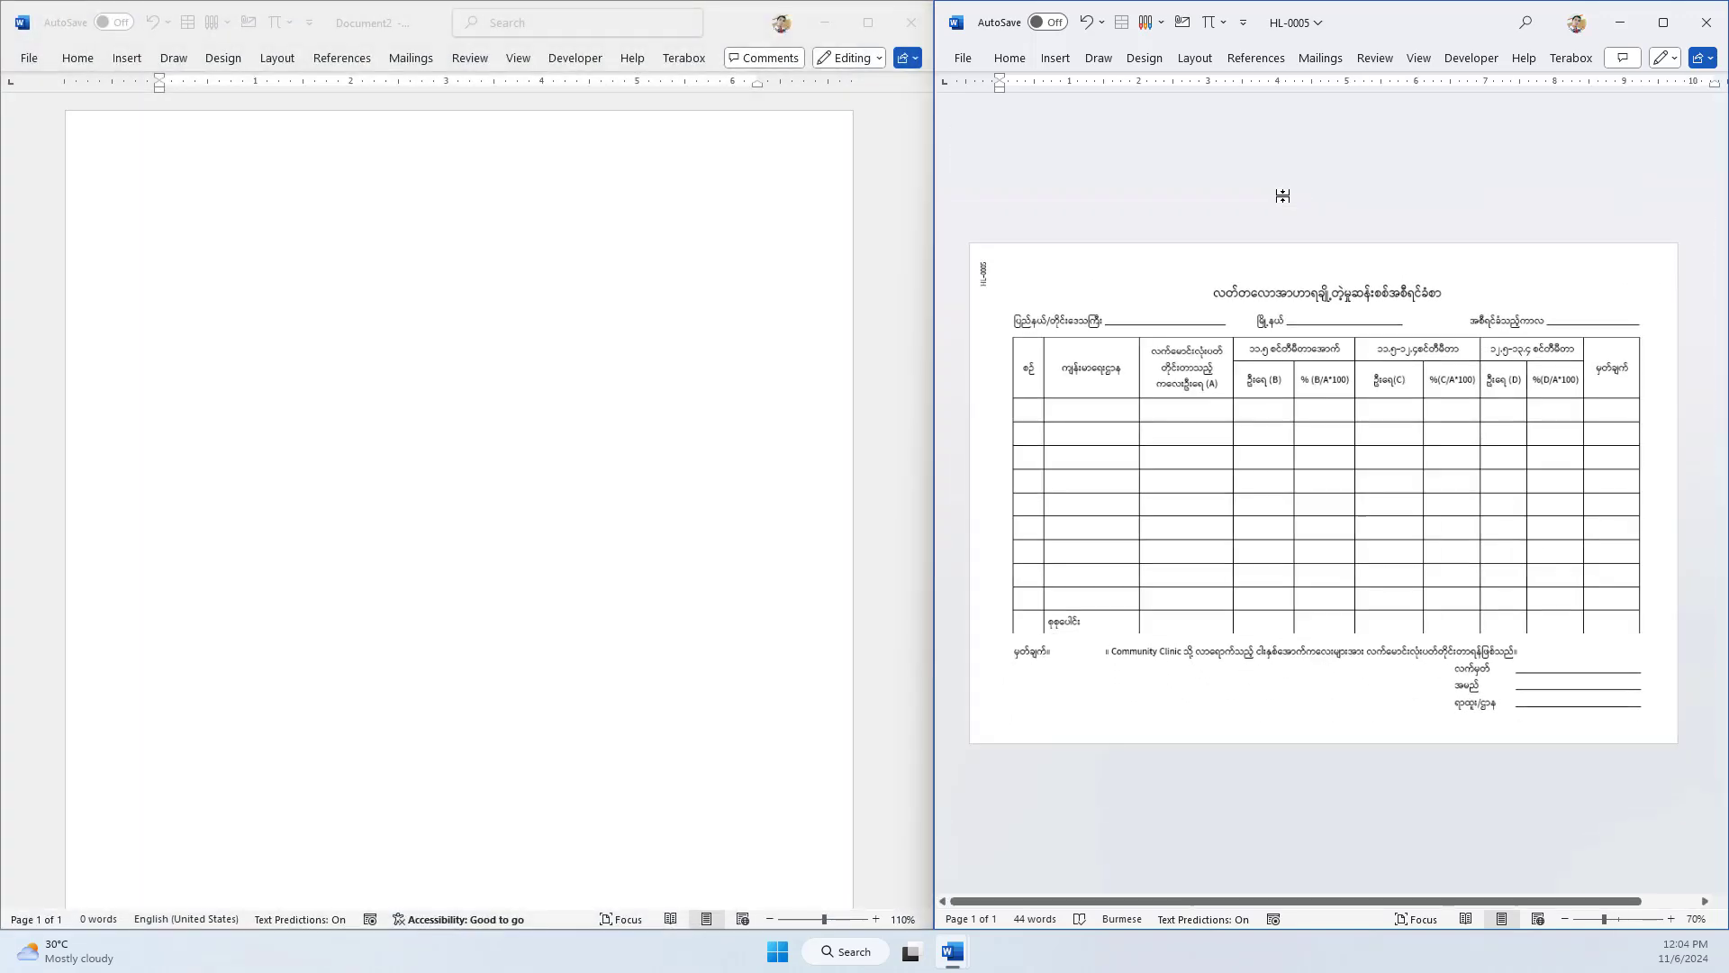
left_click_drag(934, 488, 952, 486)
left_click(432, 402)
scroll(419, 378, "down", 2, "ctrl")
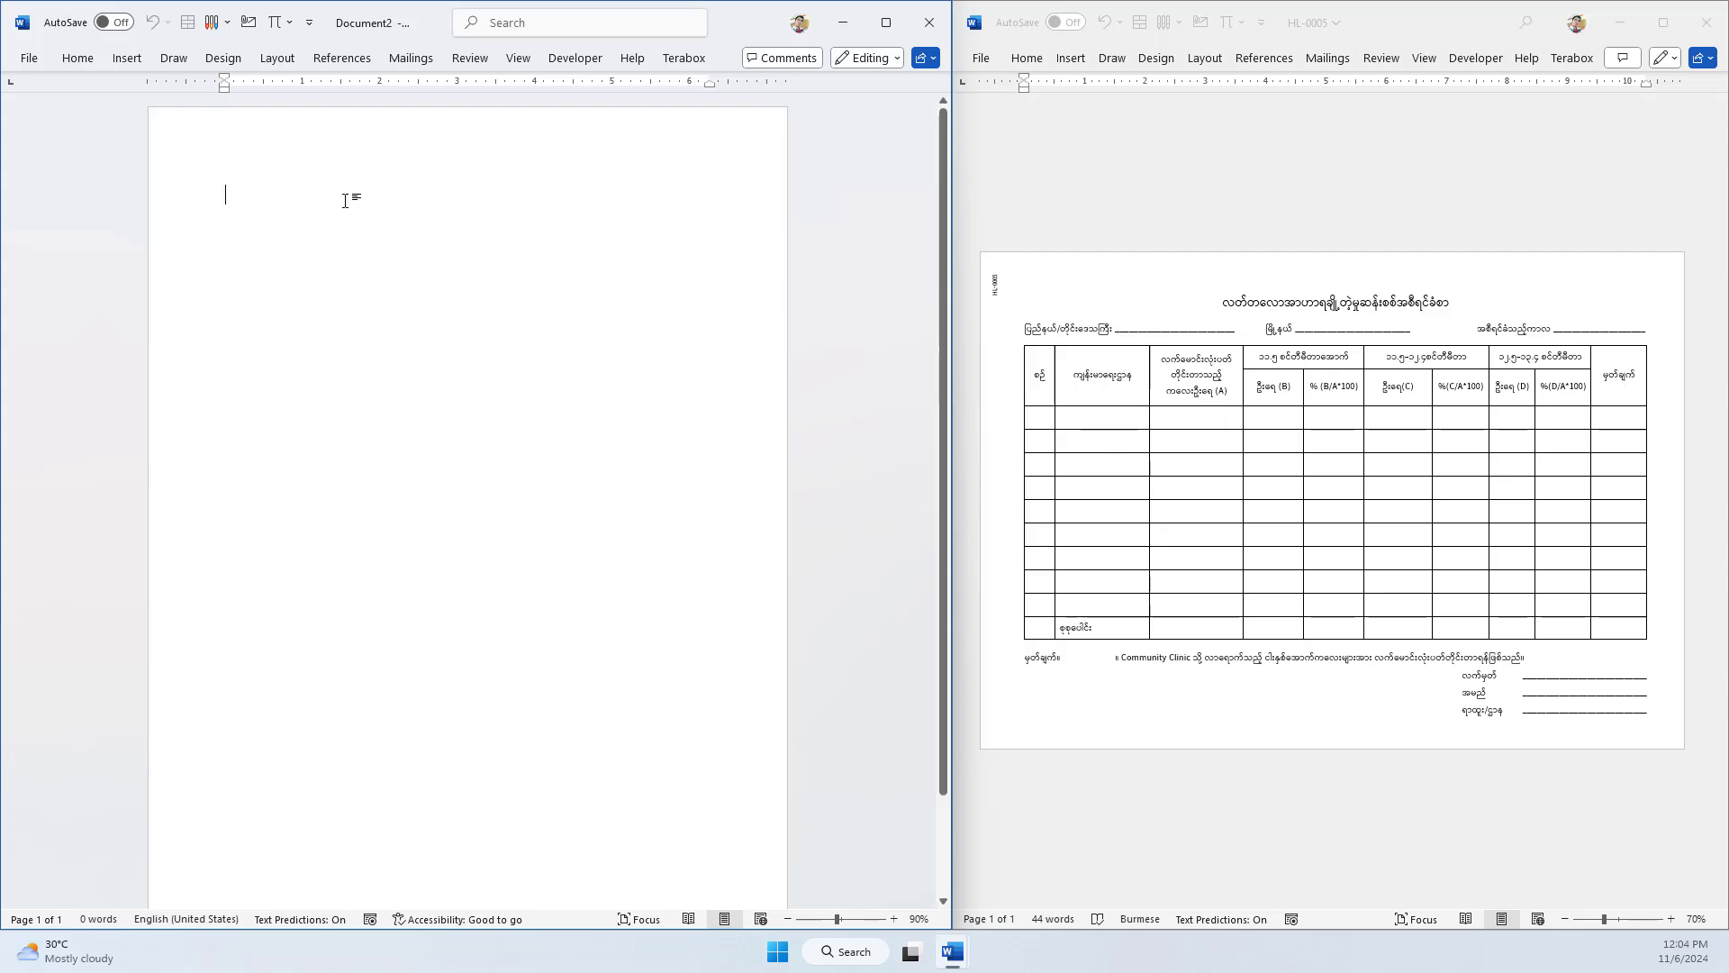
Set the blank document's paper size to A4 and its orientation to Landscape
left_click(278, 57)
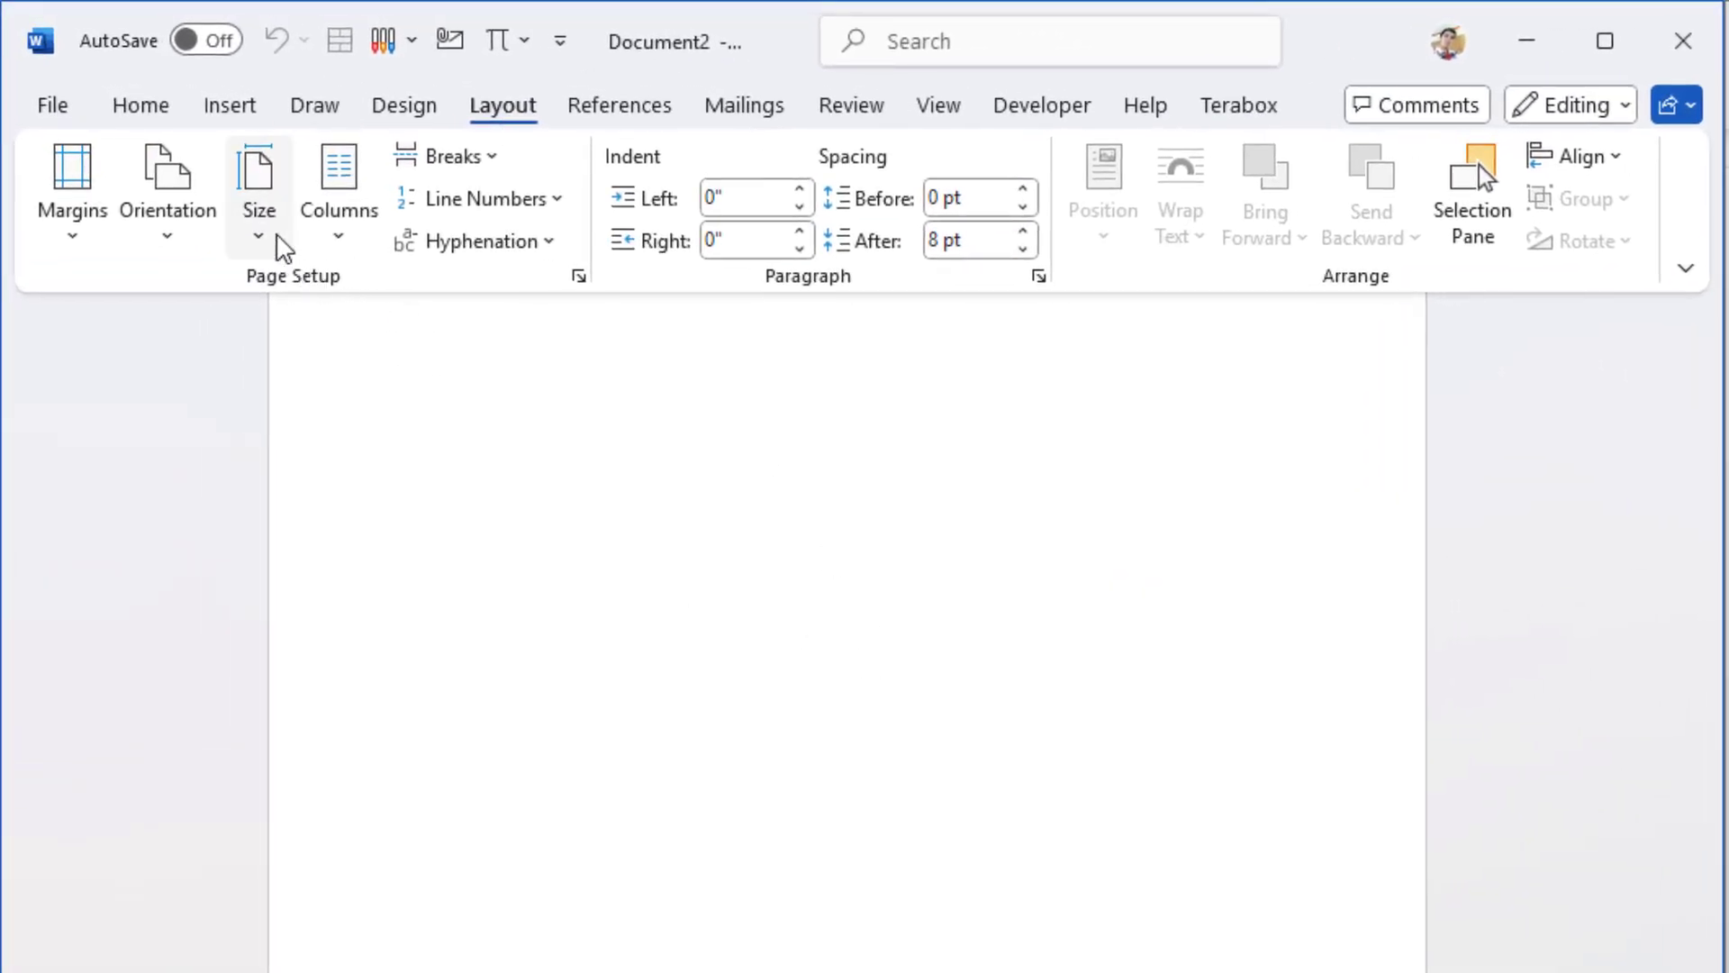
left_click(284, 248)
left_click(441, 477)
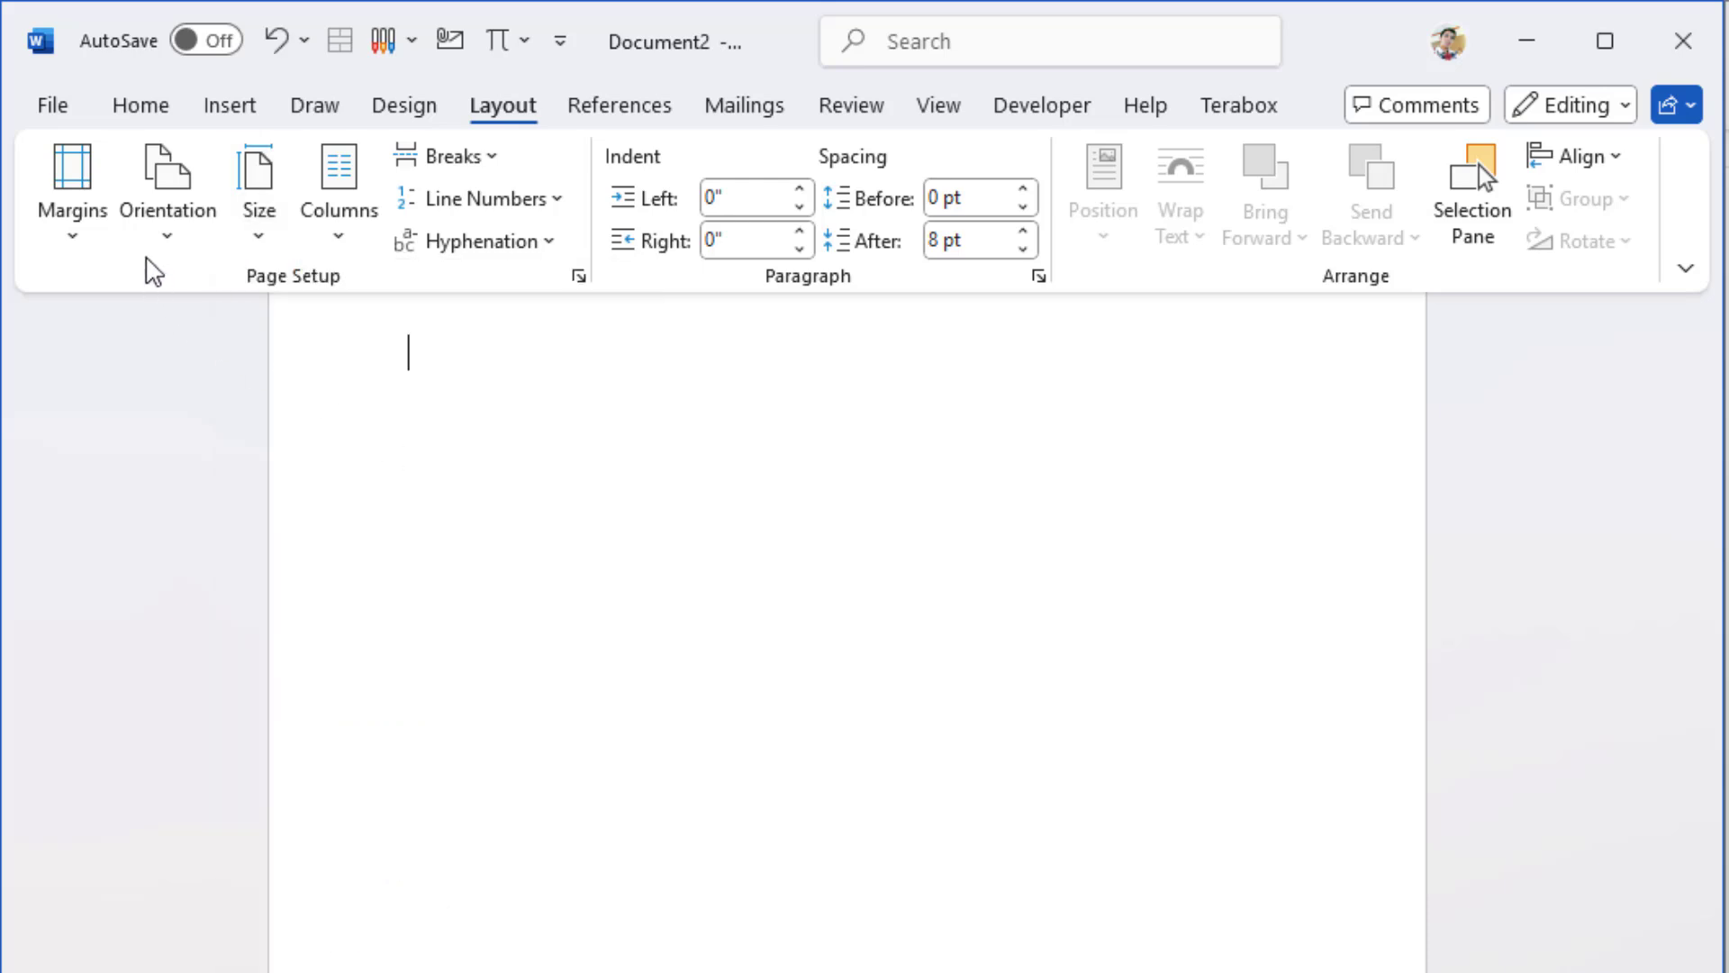
left_click(164, 248)
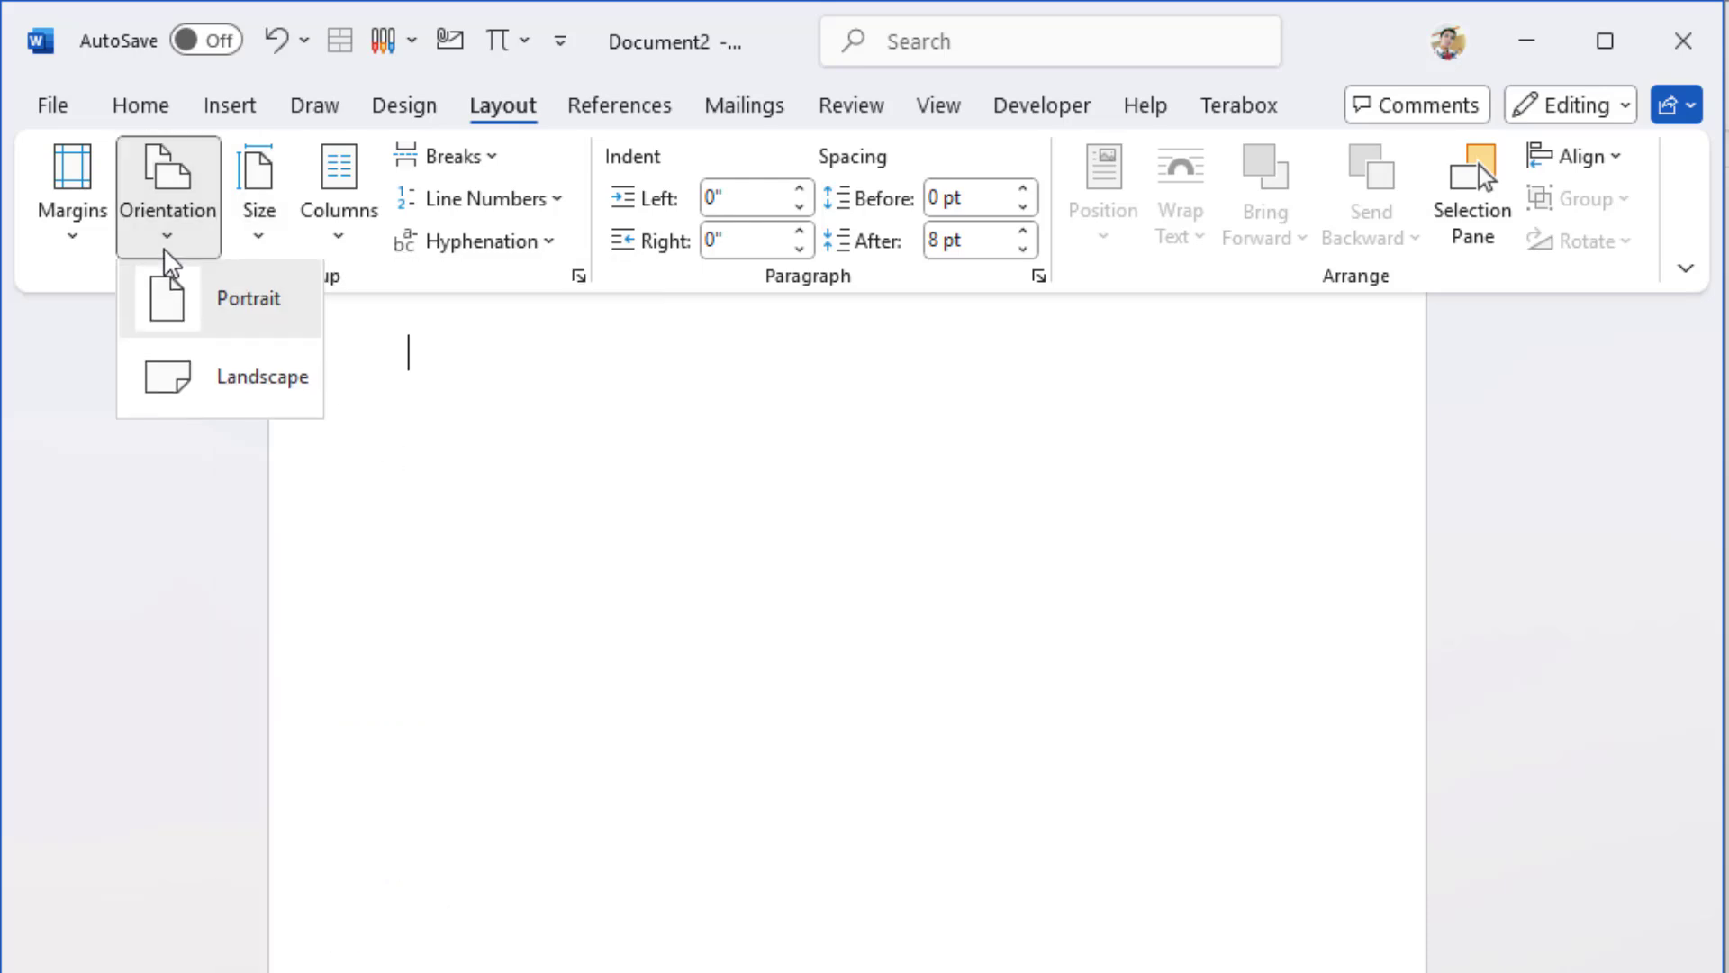
left_click(203, 404)
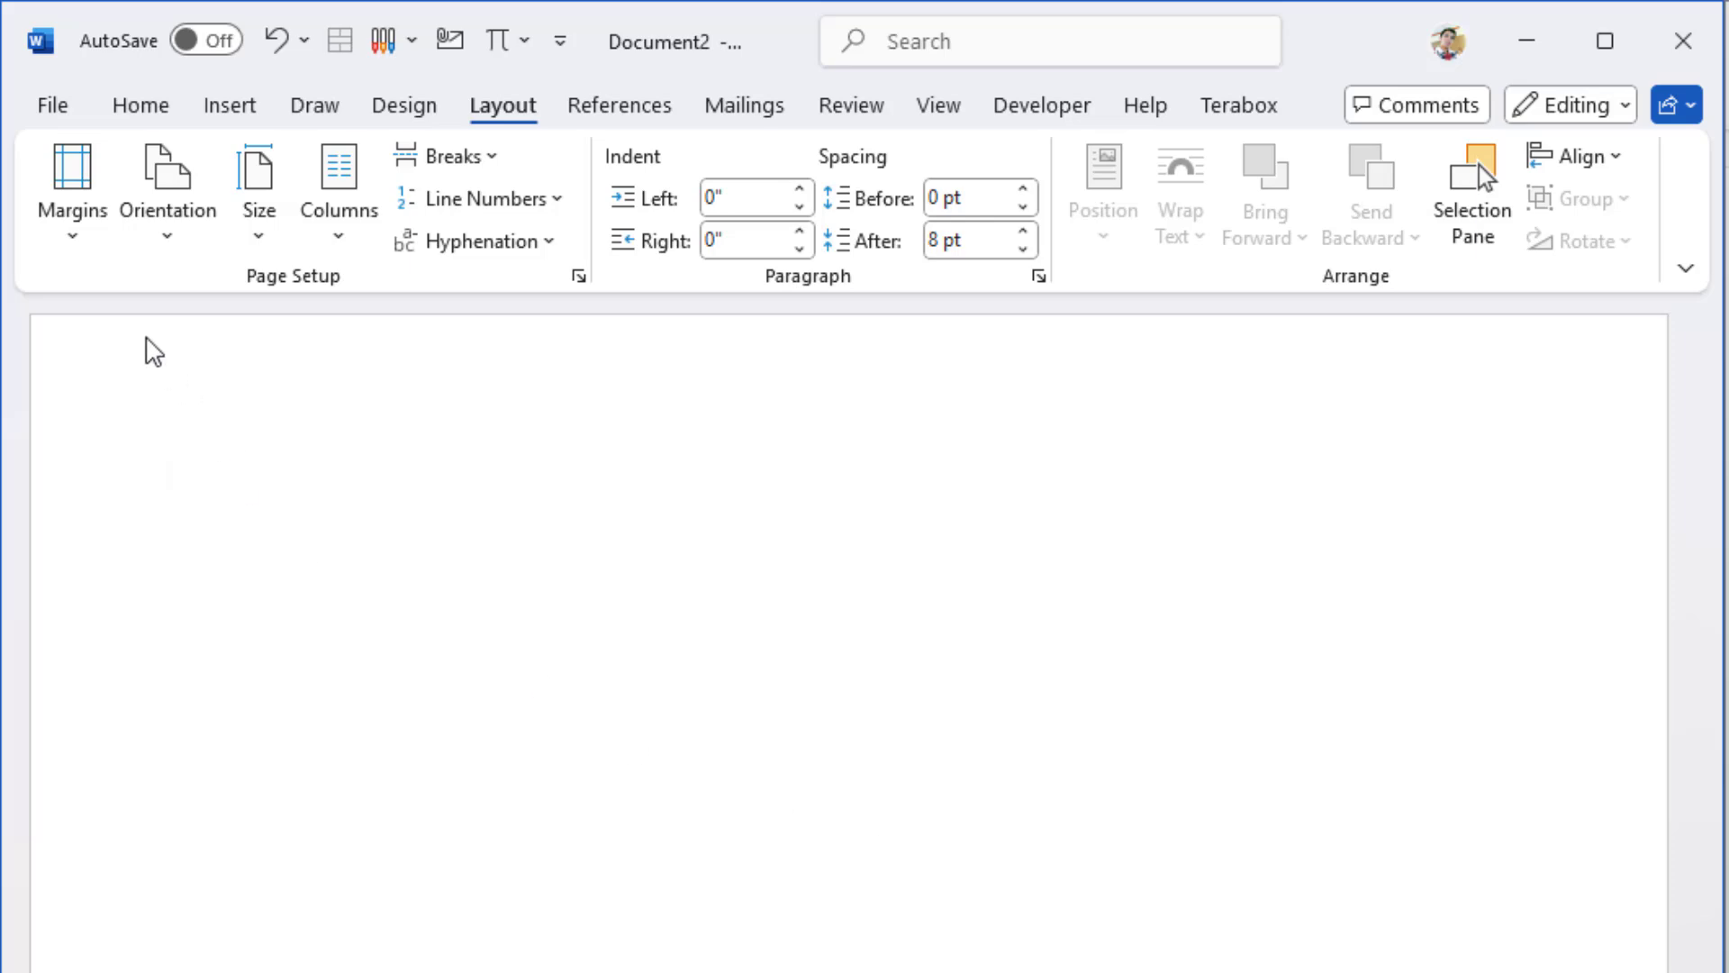
Move the sticky note with the margin values over the HL-0005 window and close that document's page setup, keeping the note in view
left_click(74, 245)
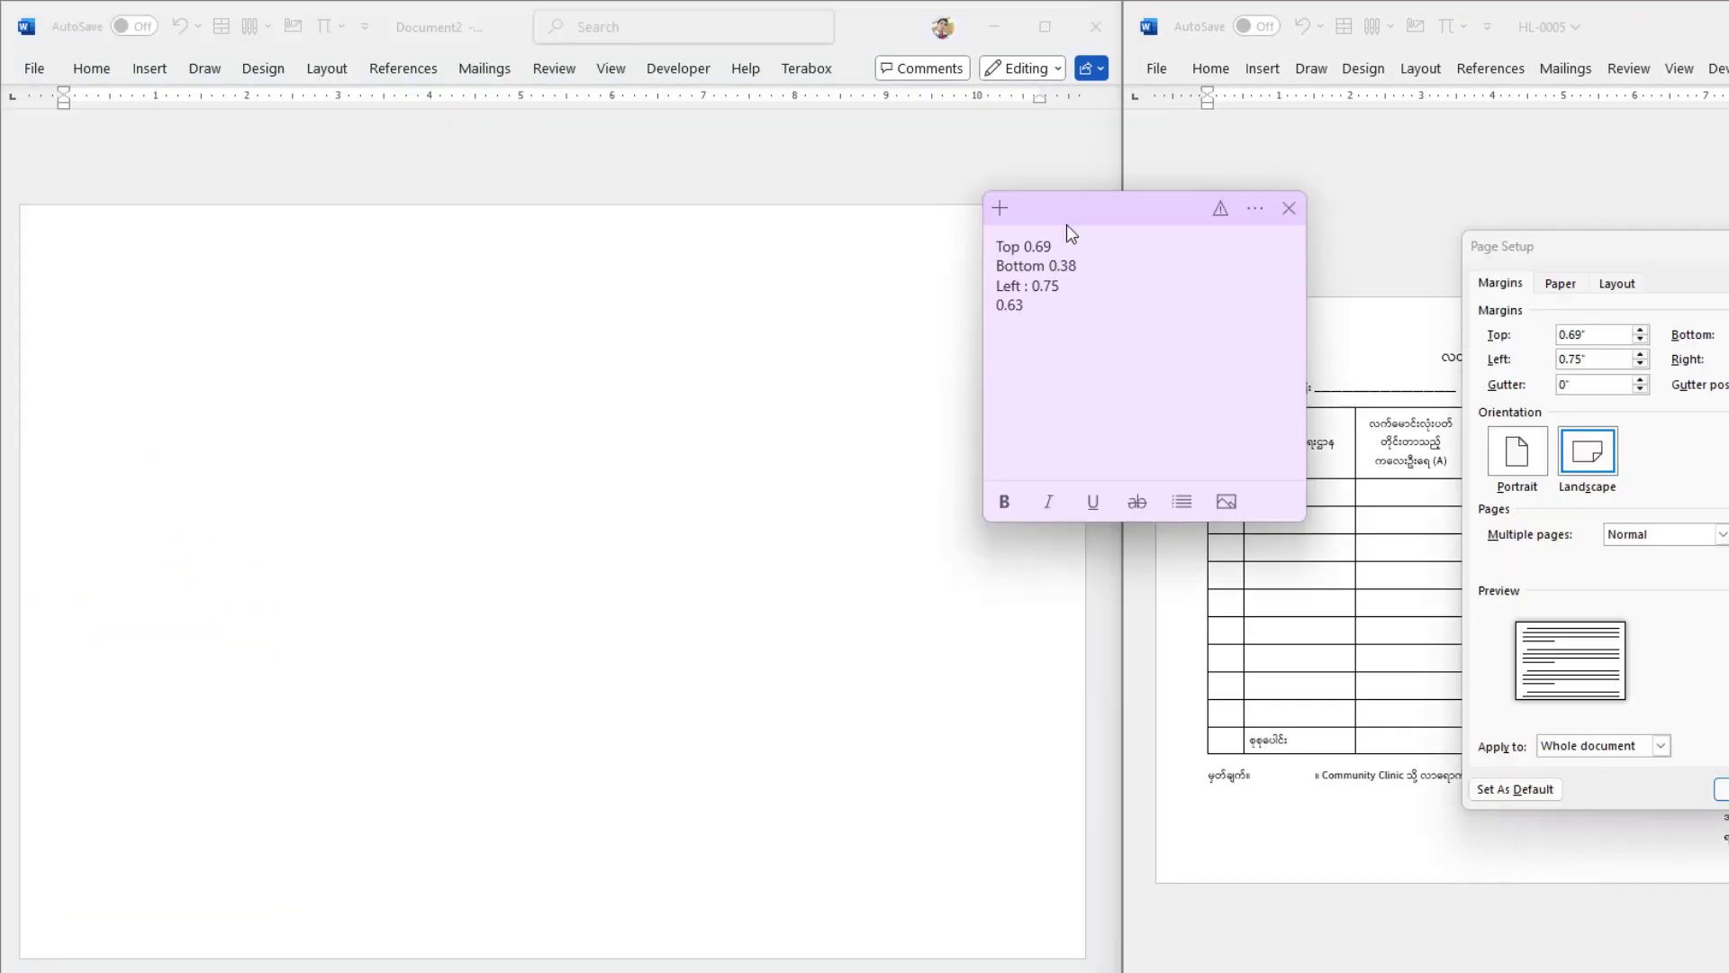
left_click_drag(1069, 224, 1358, 243)
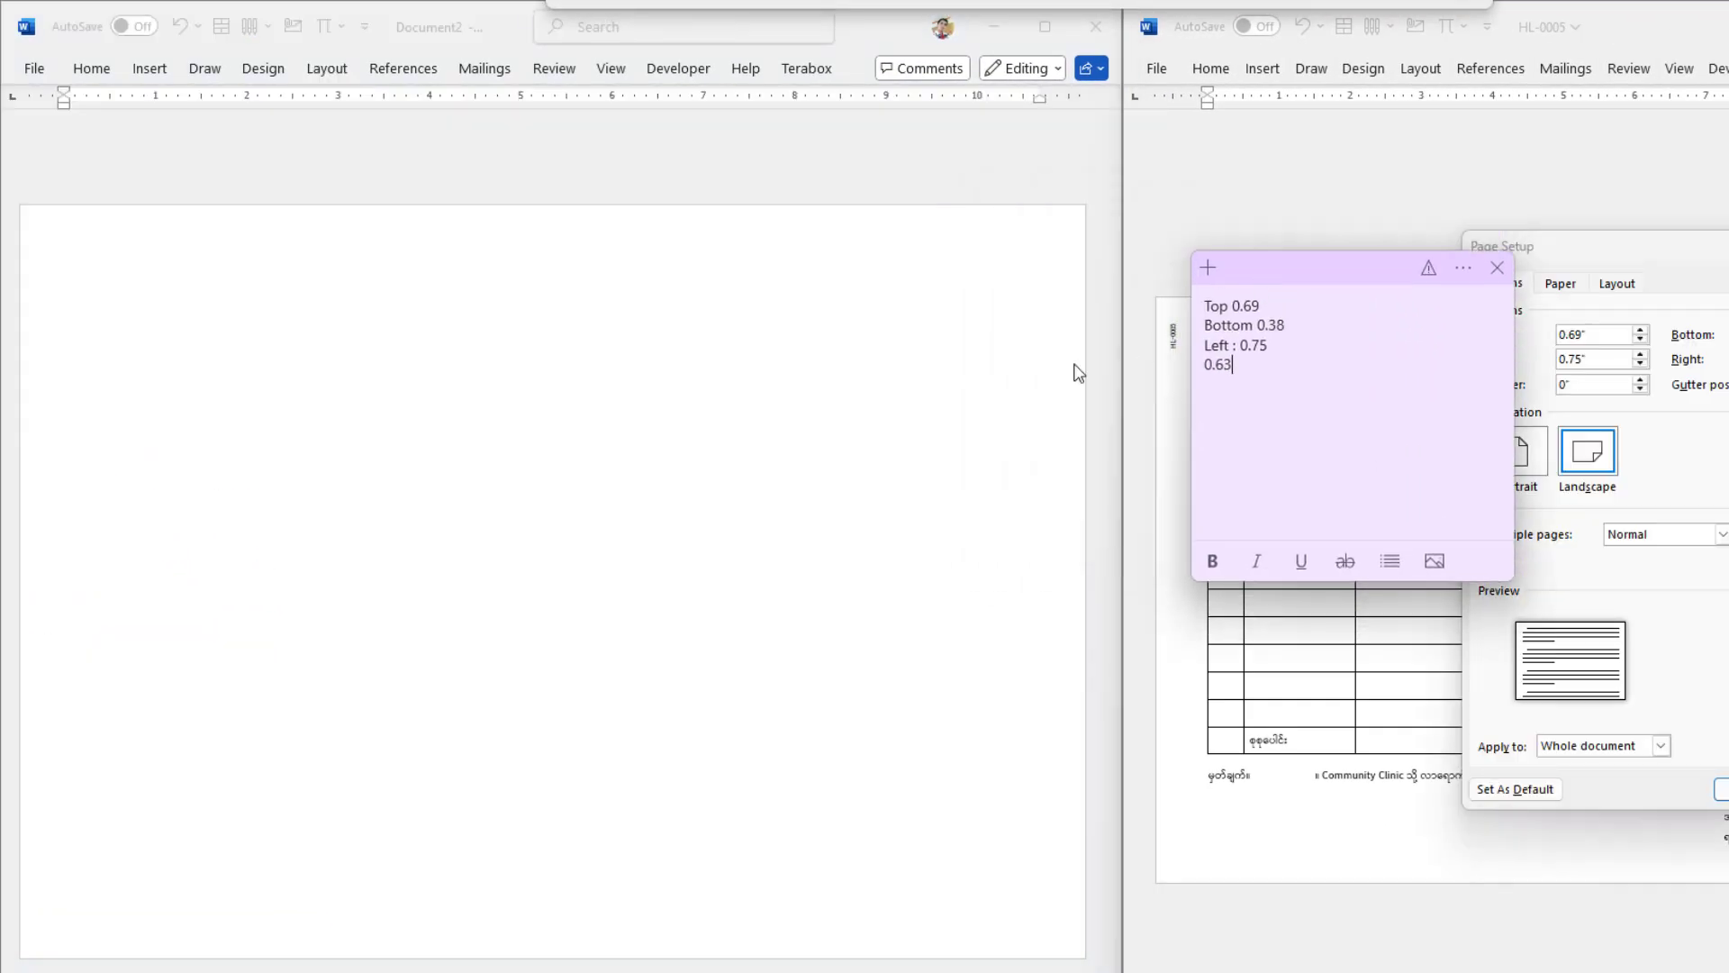
left_click(1584, 630)
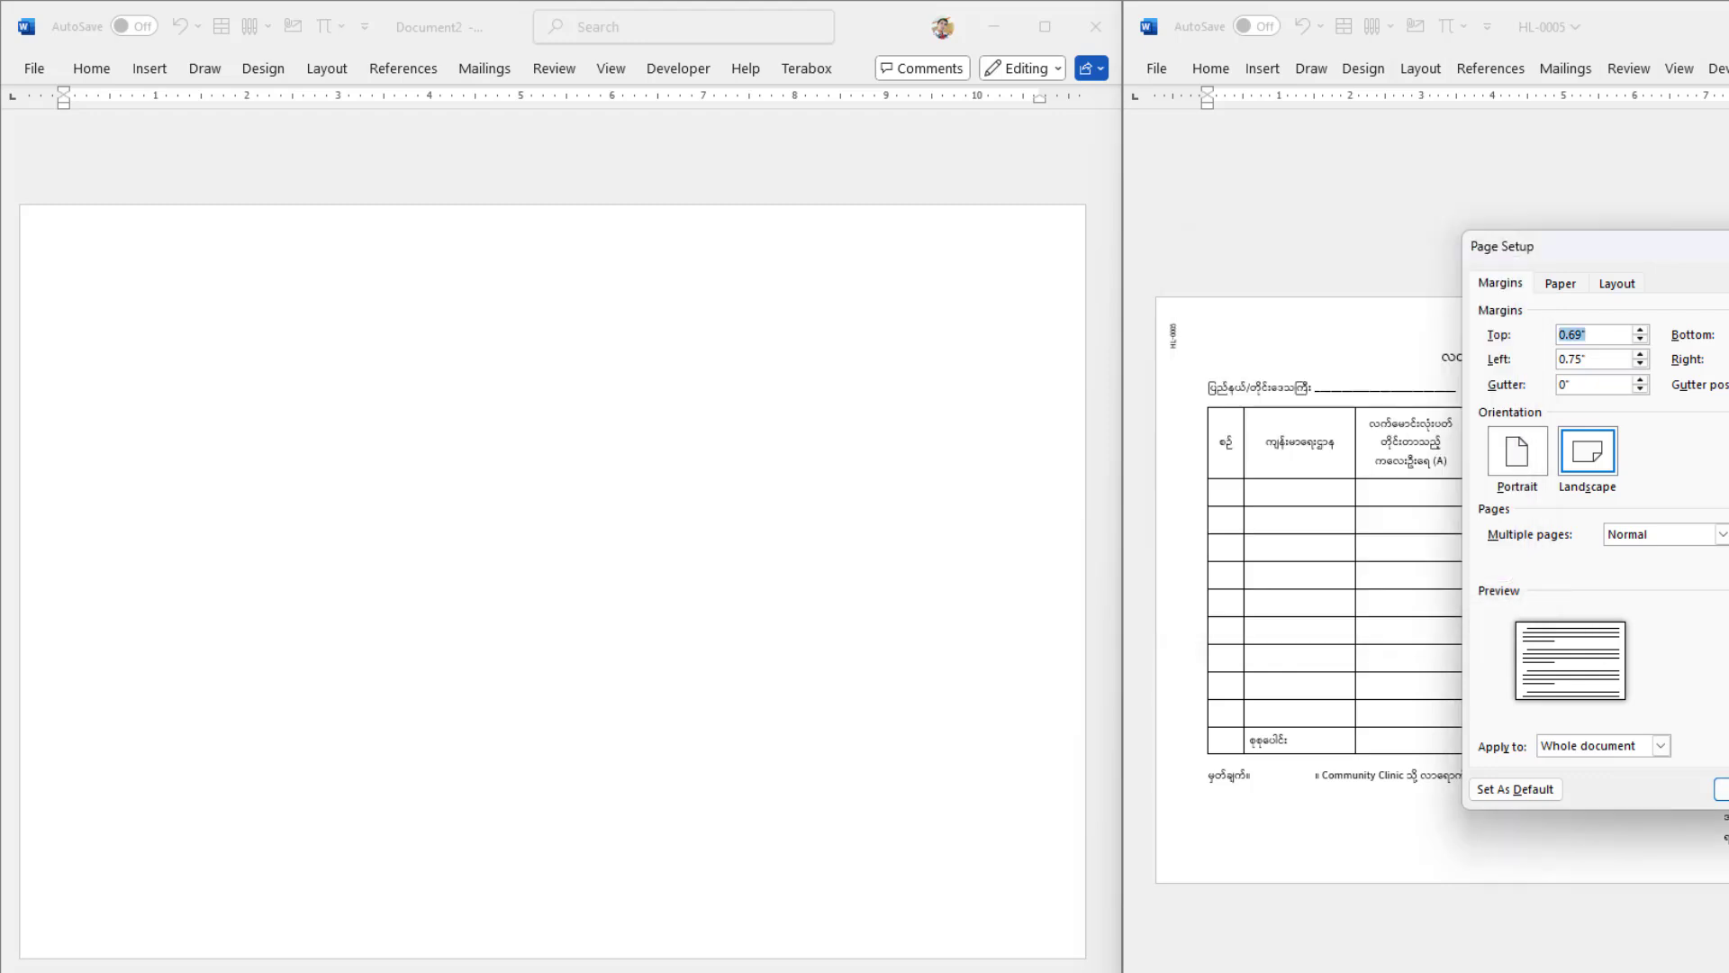
key("Return")
key("alt+Tab")
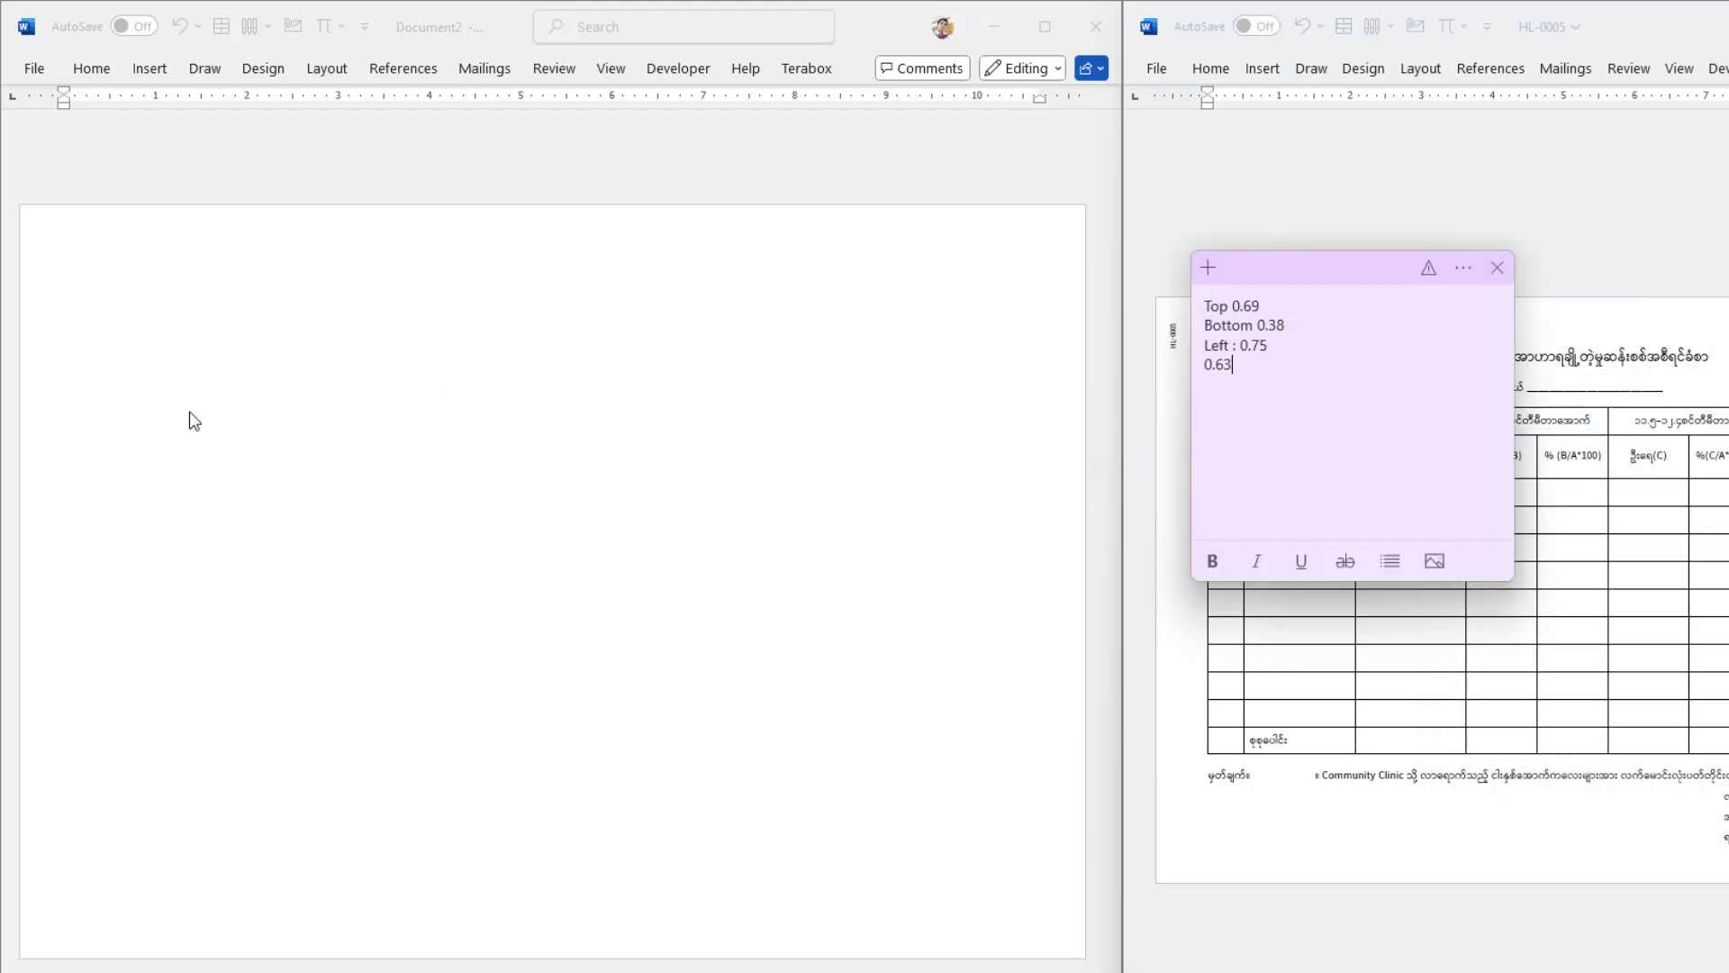
Open the custom margin settings for the blank document and set the top margin to 0.69"
left_click(262, 258)
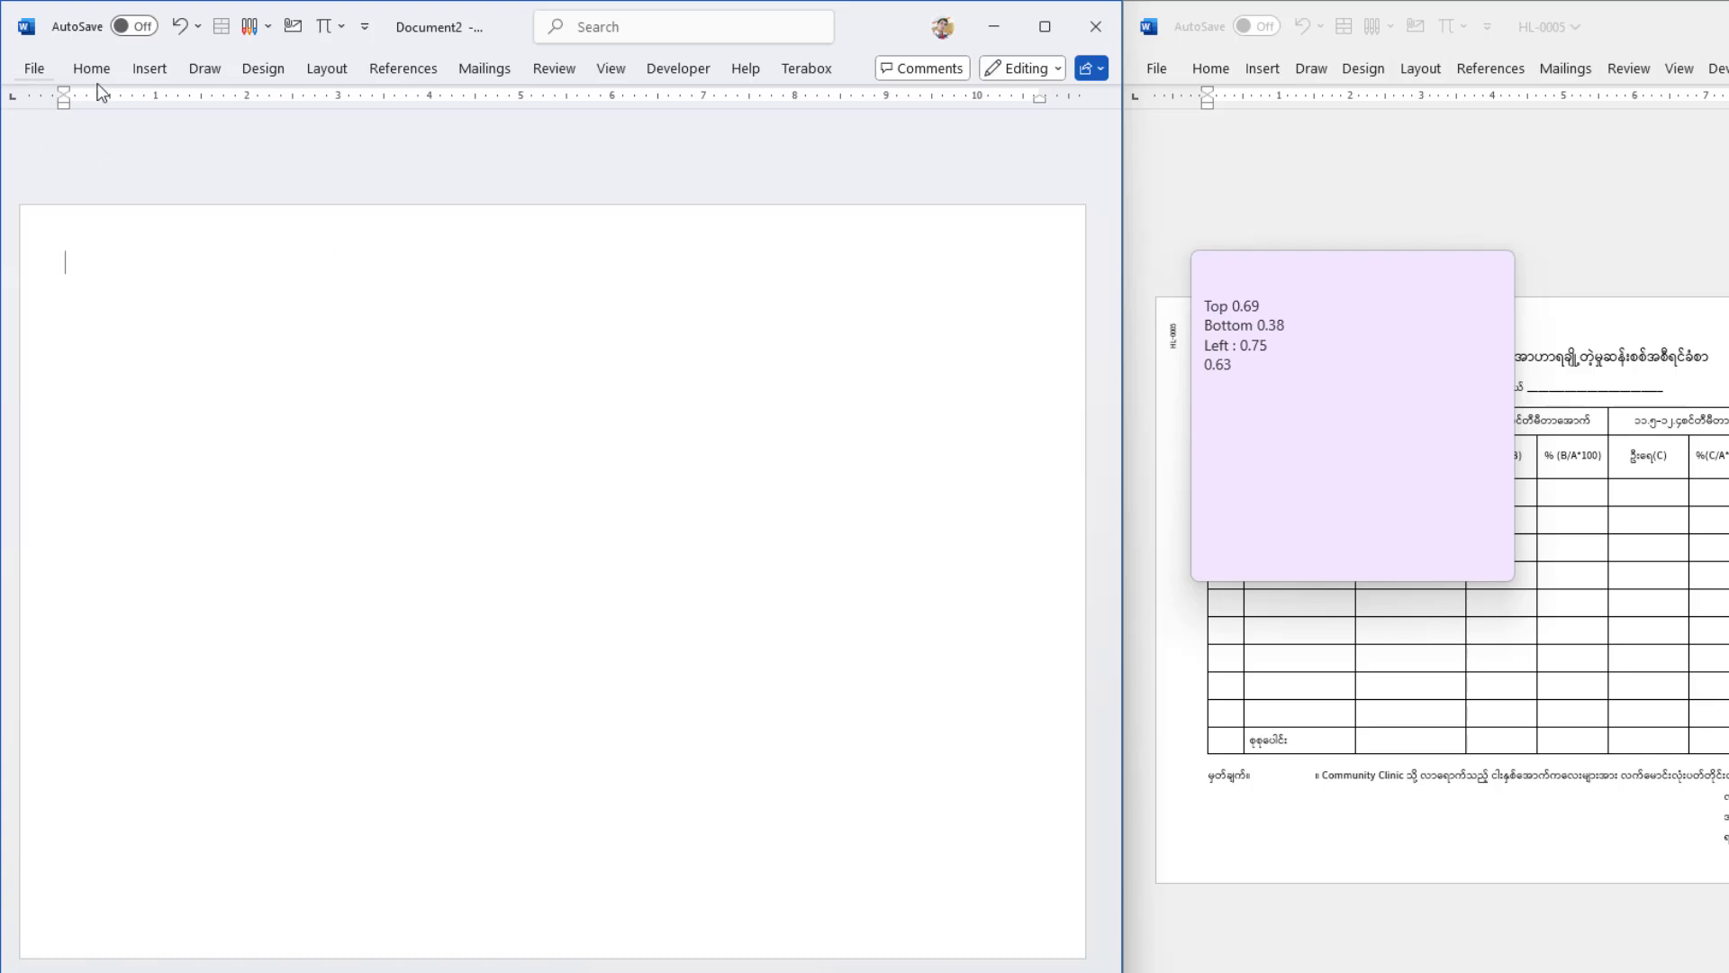
left_click(315, 77)
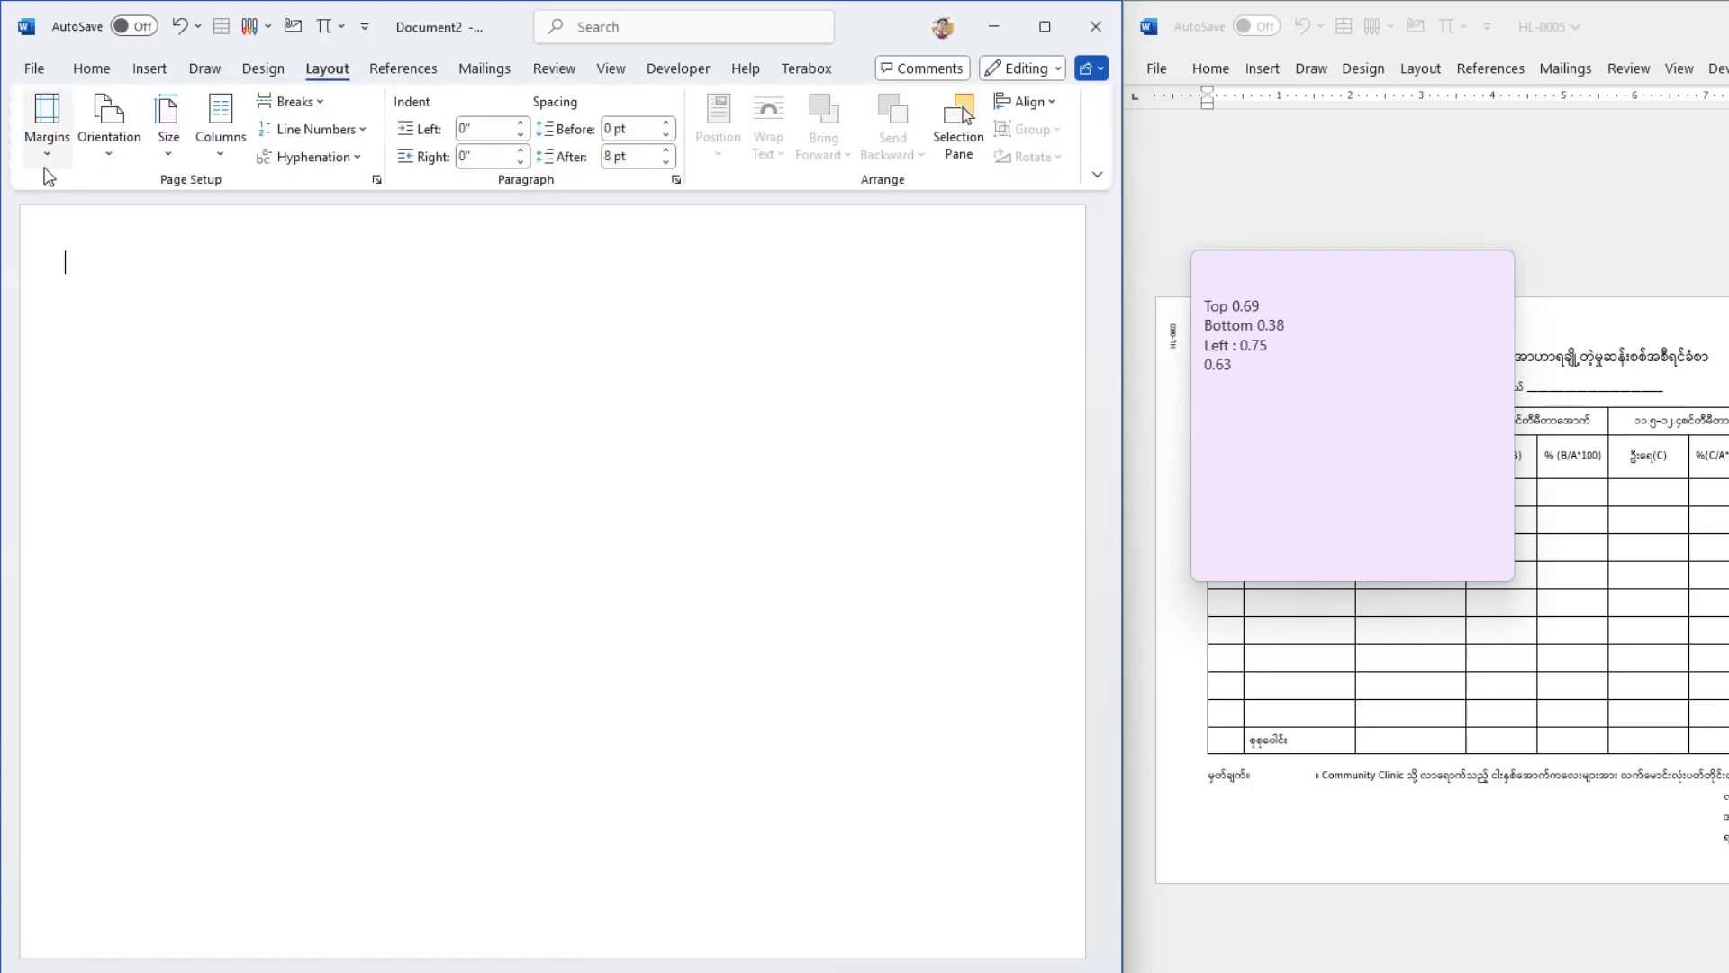
left_click(47, 135)
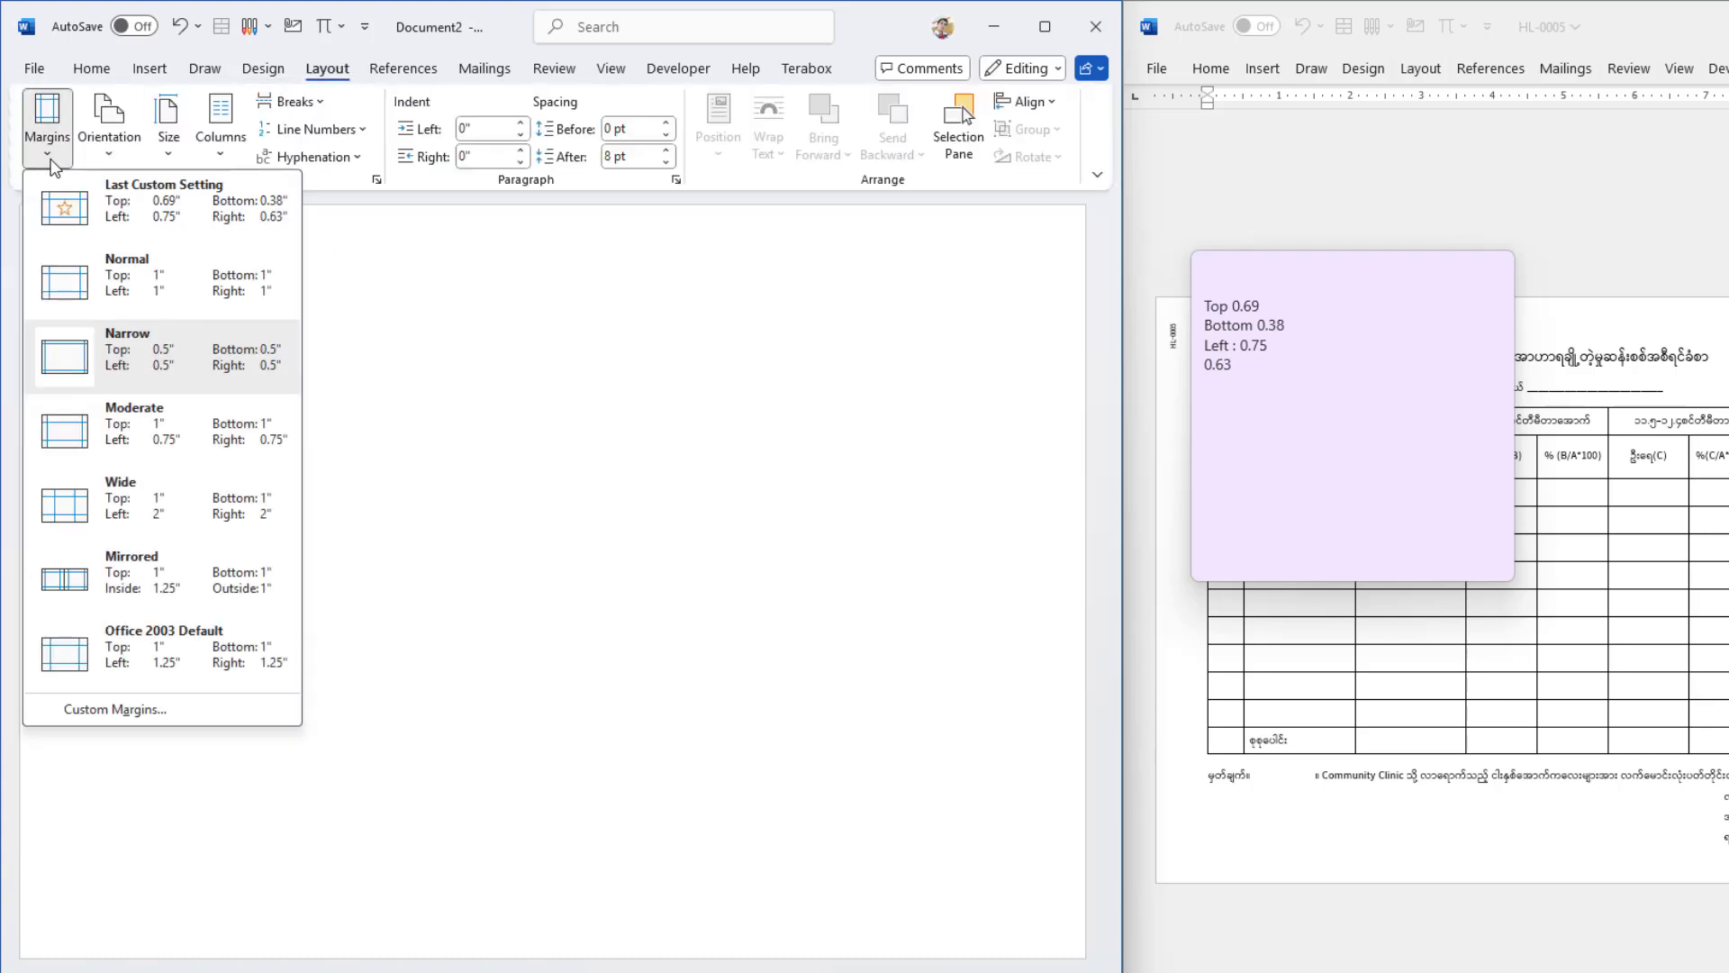
left_click(140, 714)
left_click_drag(1629, 244, 553, 275)
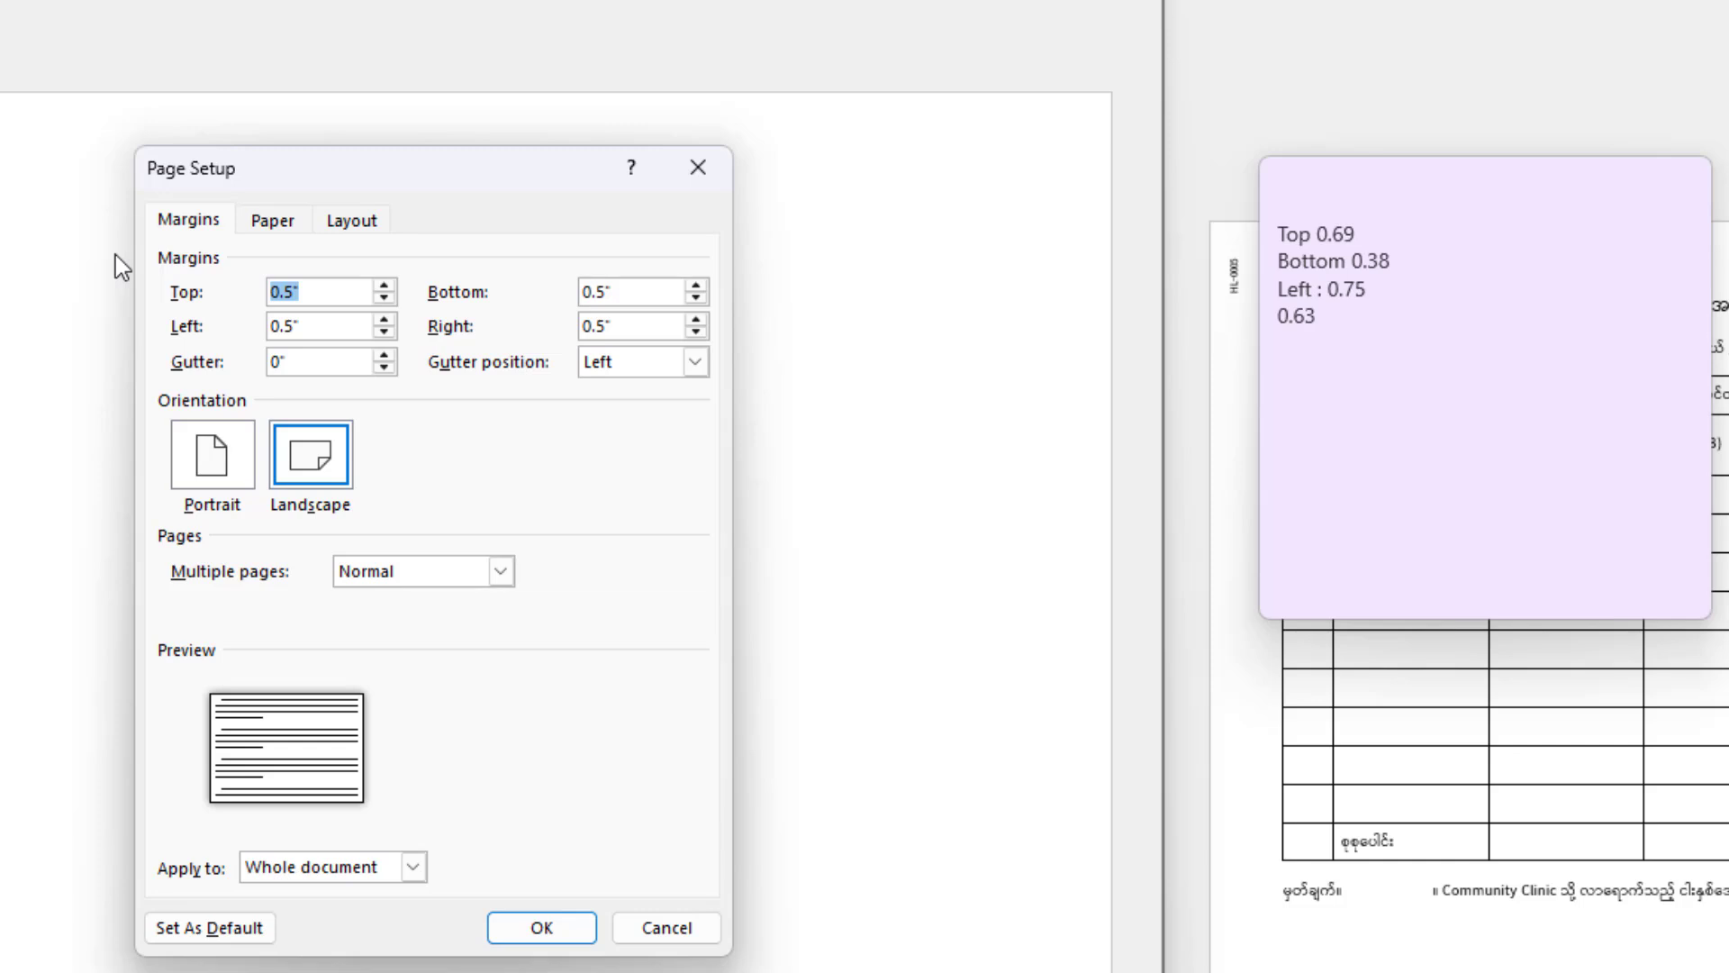
type("0.")
key("BackSpace")
key("BackSpace")
type("0.69")
key("Tab")
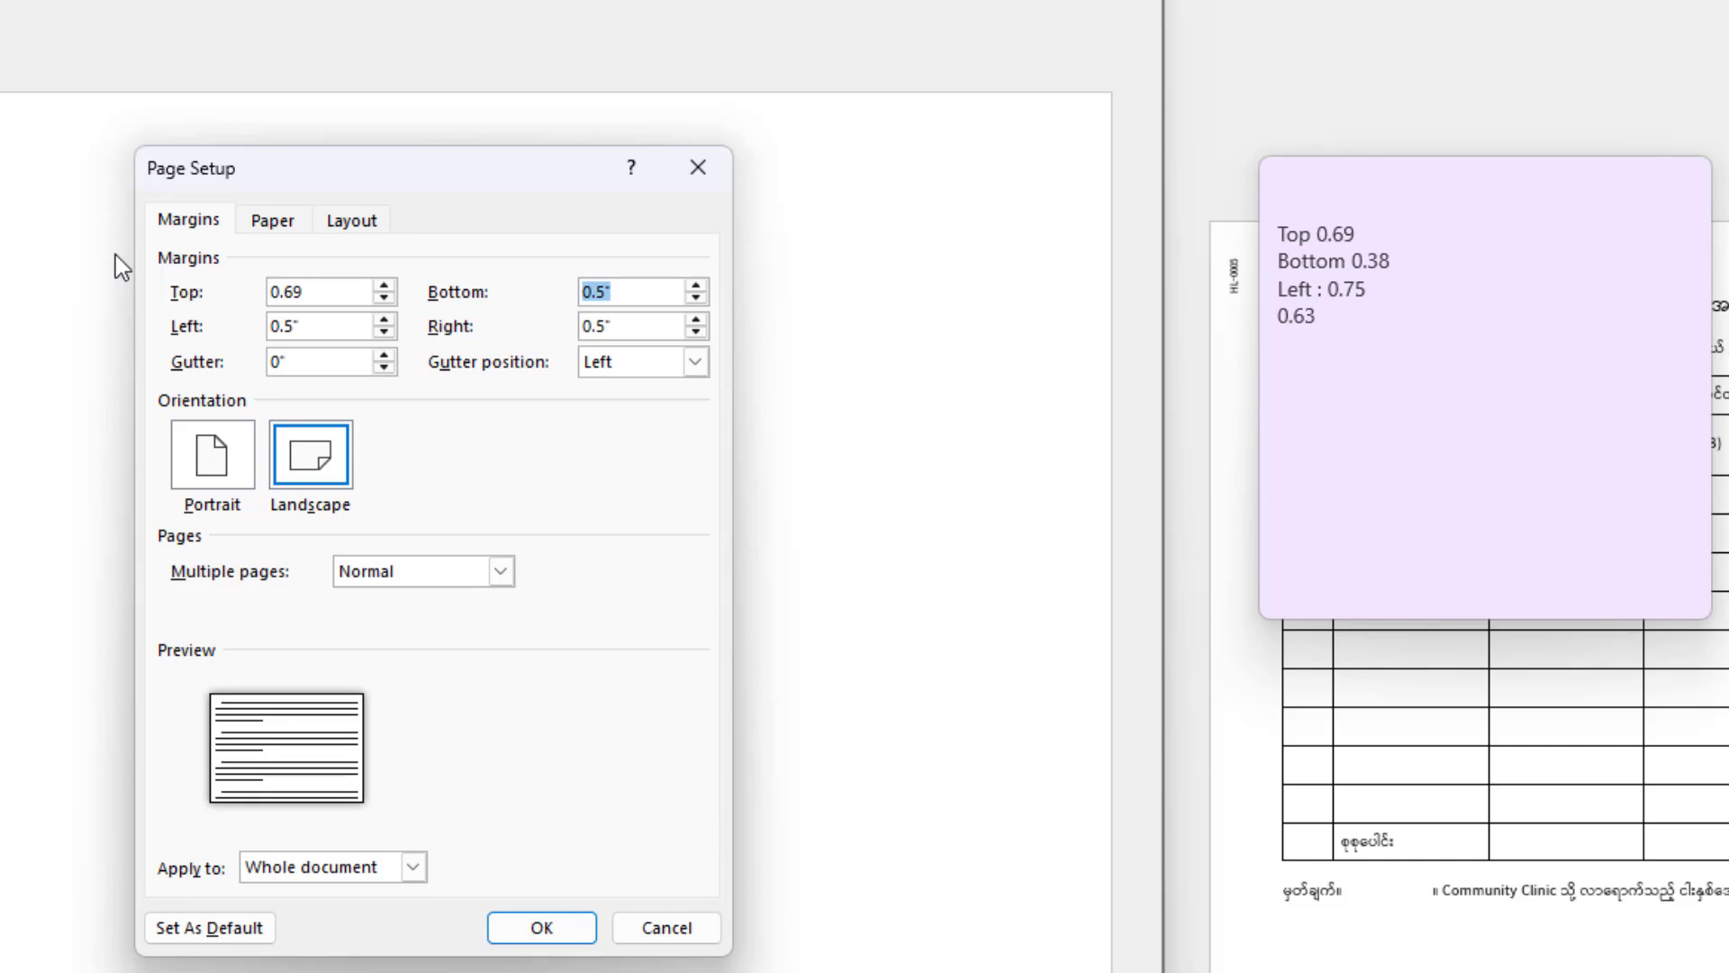
Set the bottom margin to 0.38", left to 0.75" and right to 0.63", and apply the page setup
type("0.38")
key("Tab")
type("0.75")
key("Tab")
type("0.")
left_click(548, 929)
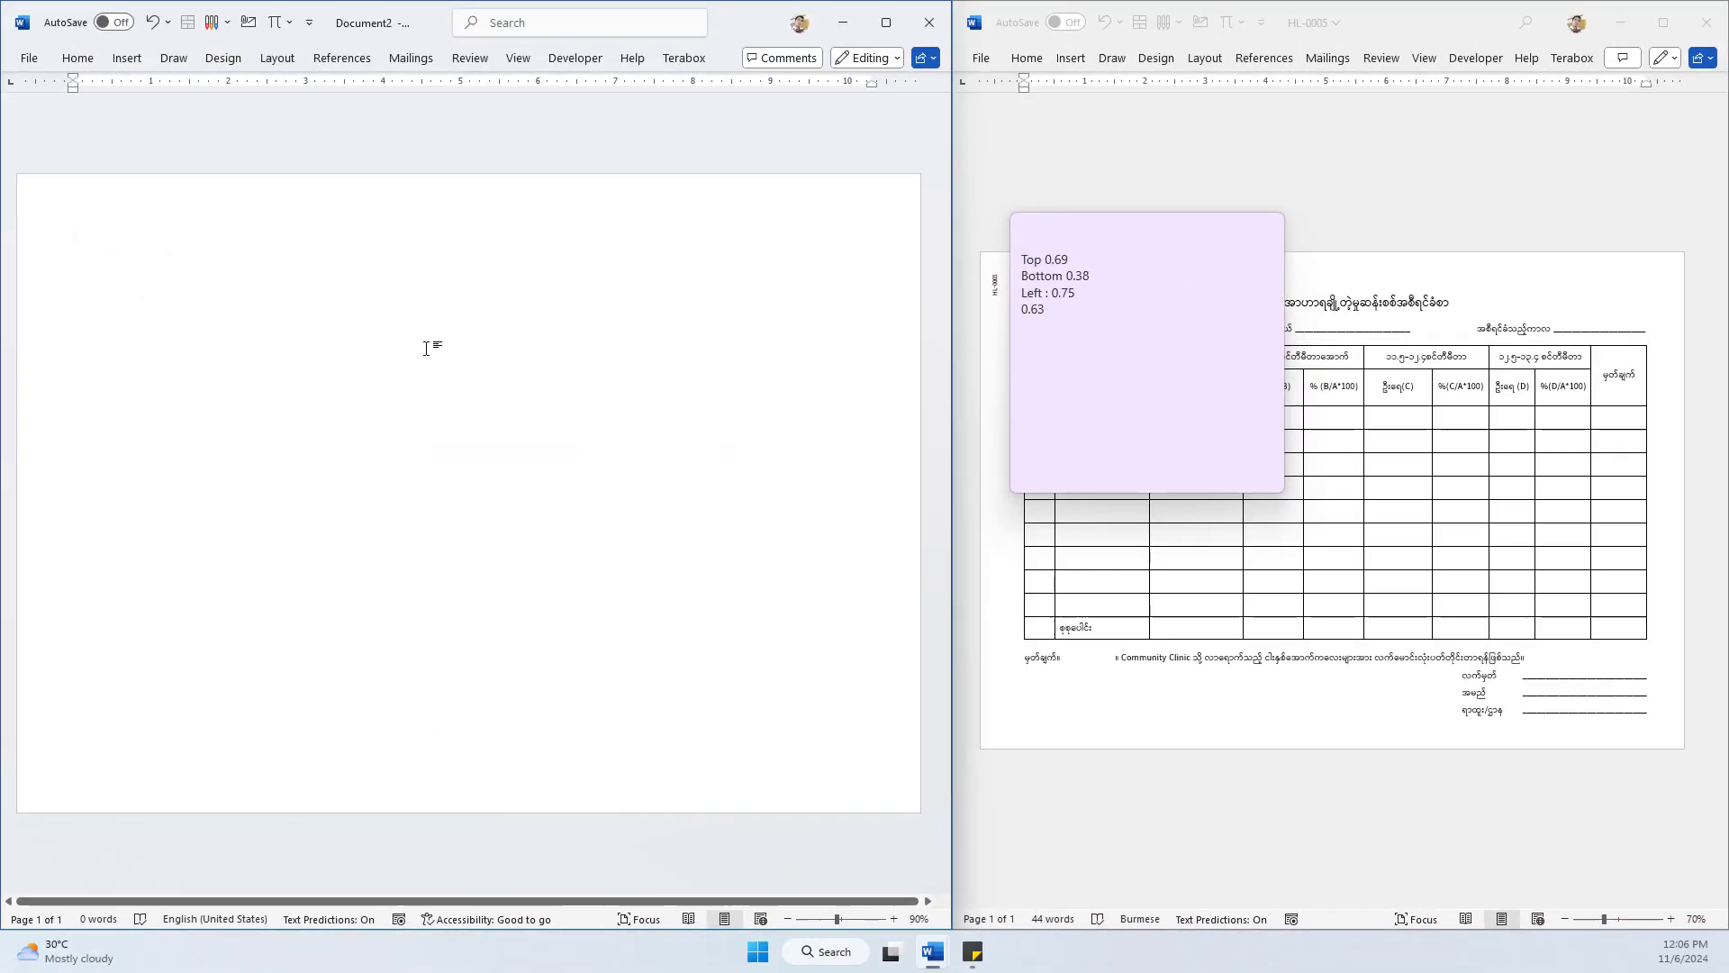
Zoom the blank page to 80% and bring the HL-0005 form in front of the sticky note
scroll(368, 343, "up", 2)
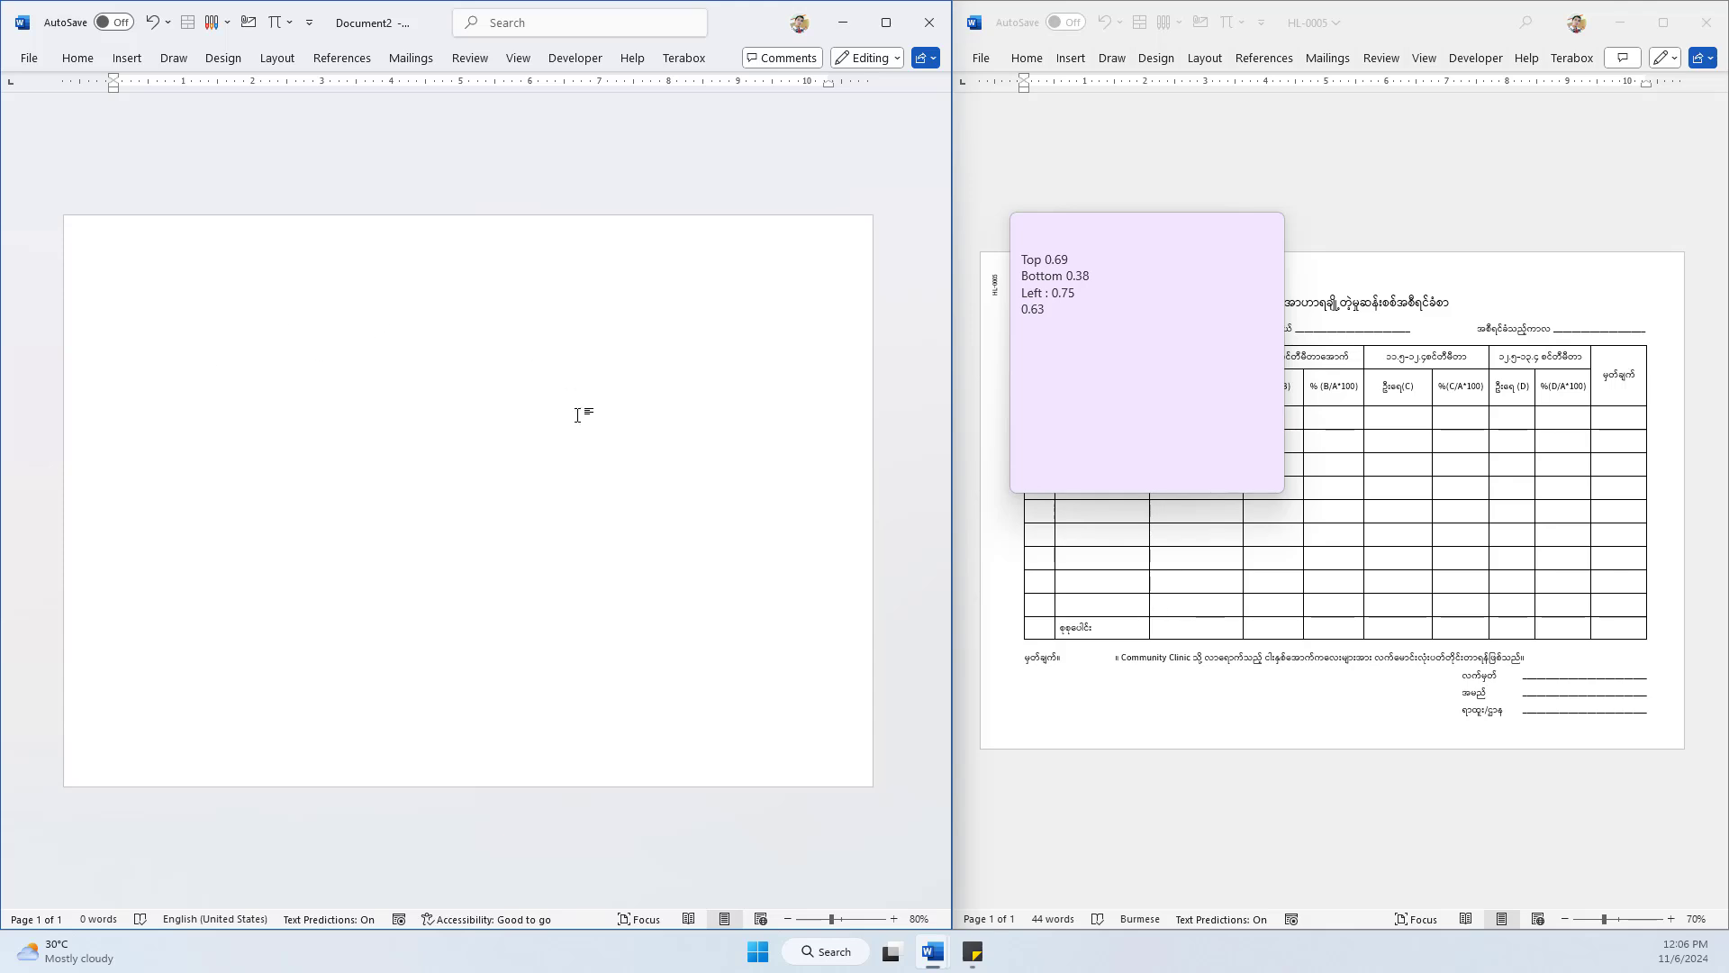
left_click(1188, 122)
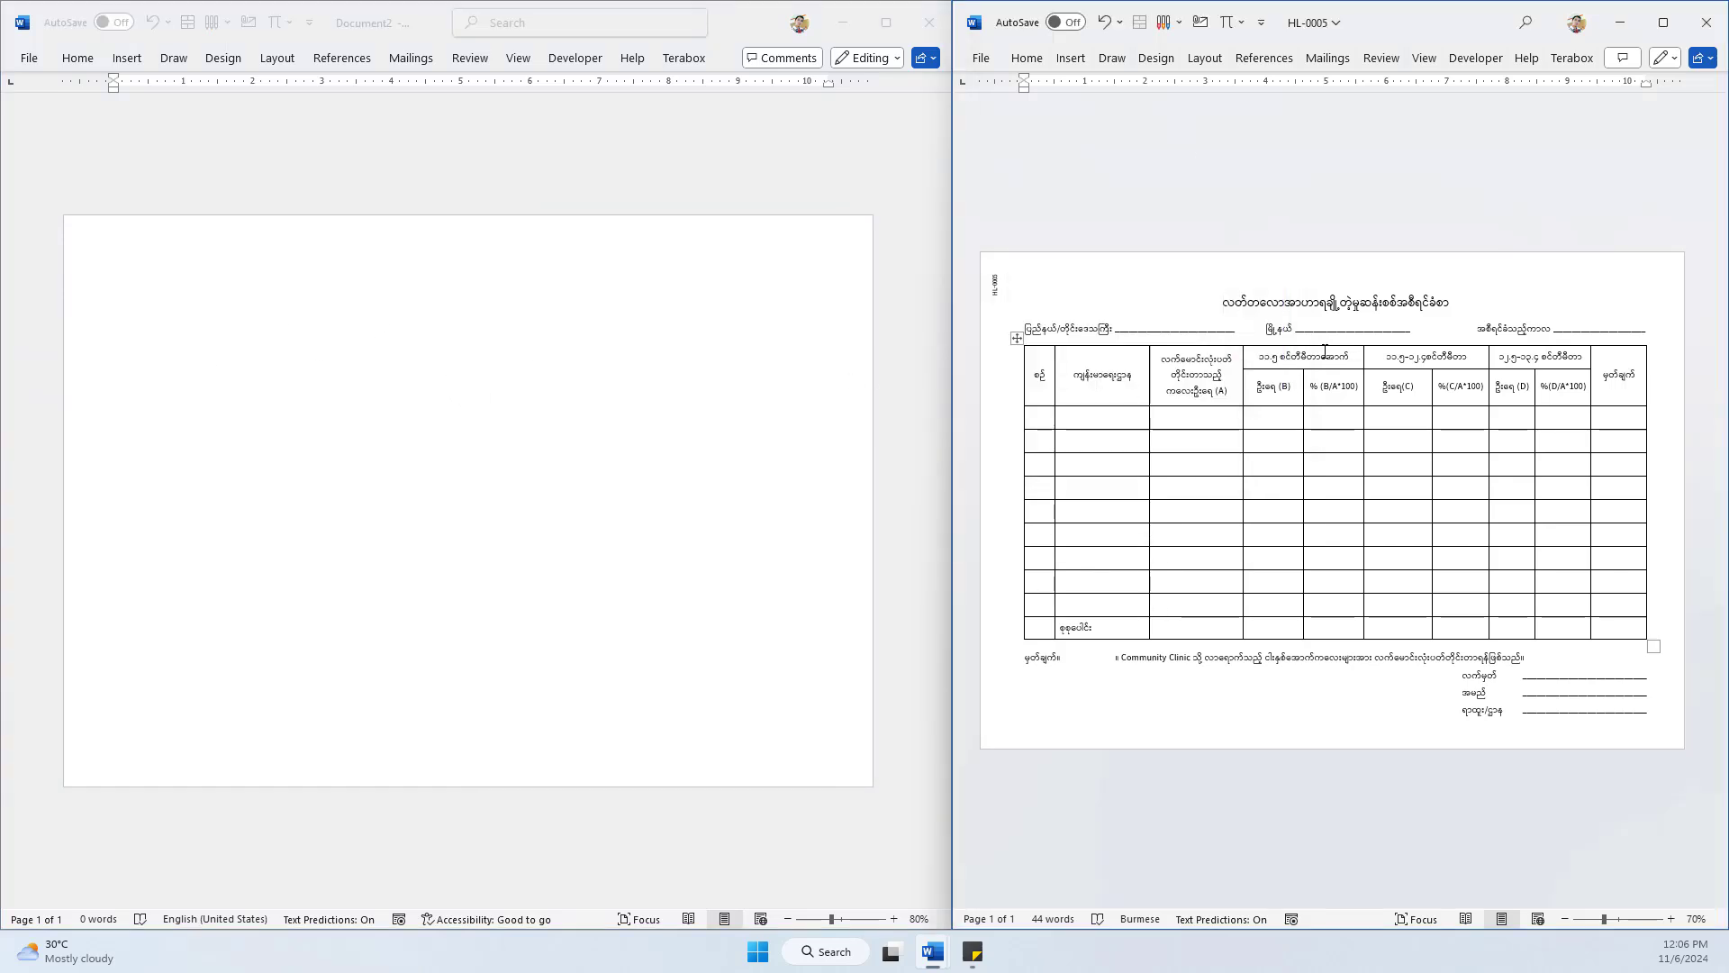
left_click(134, 244)
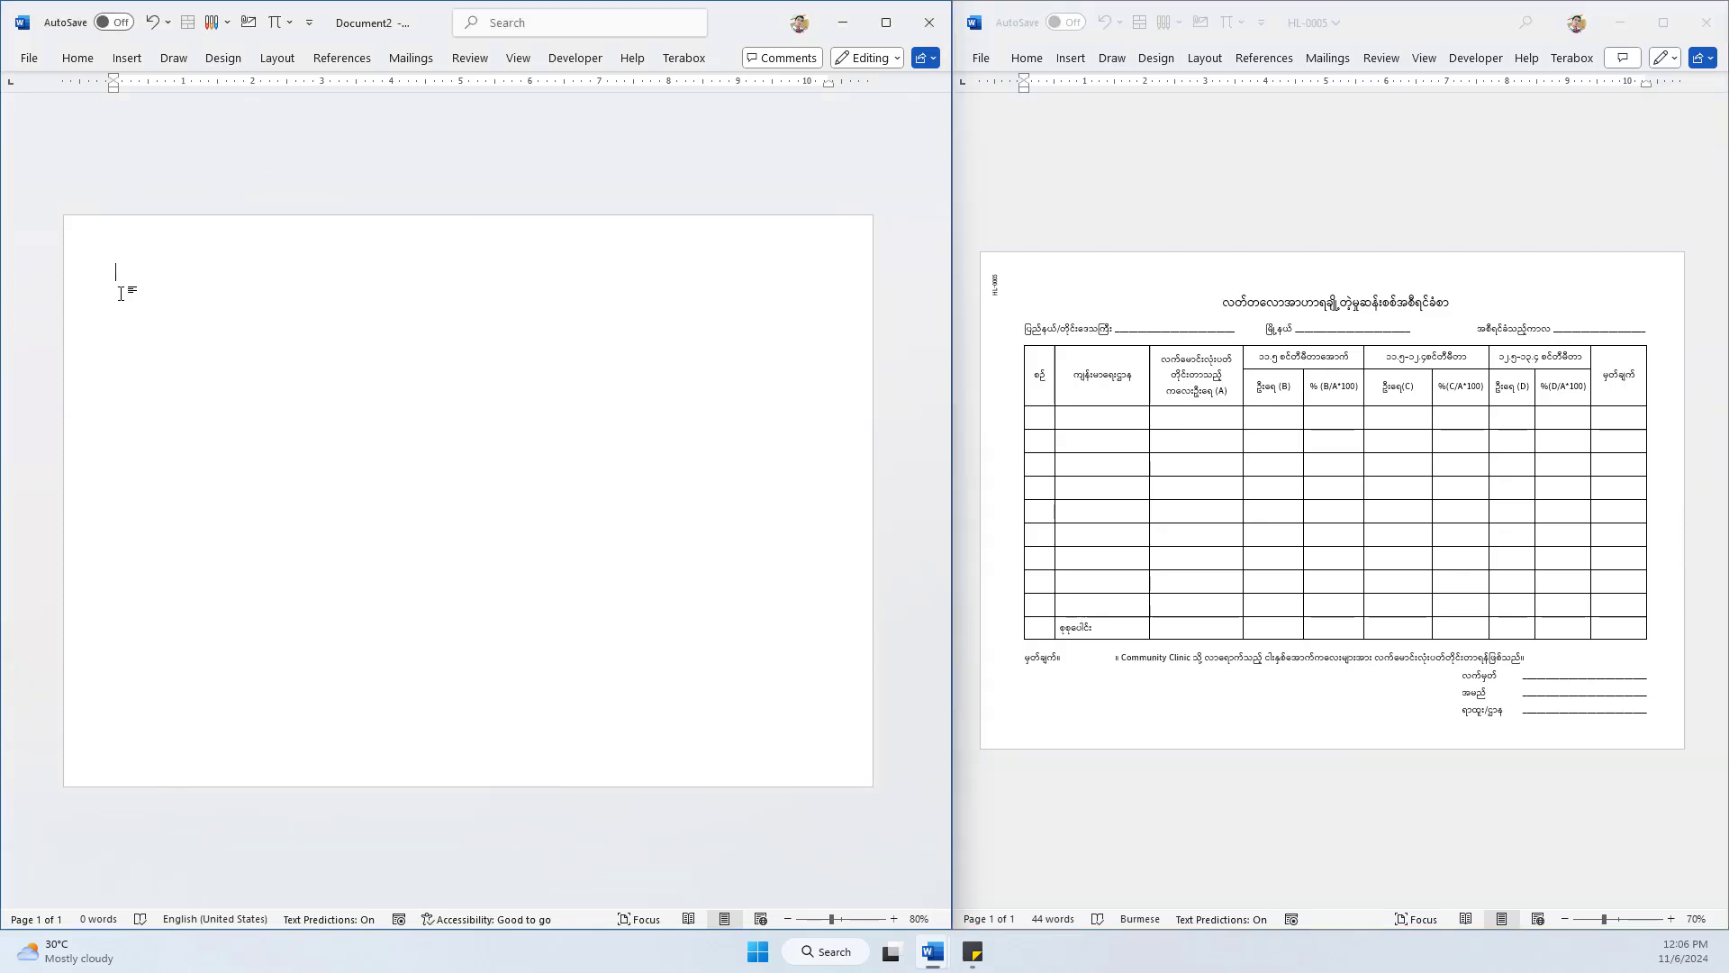
Check the font name and size in the blank document against the text of the HL-0005 form
left_click(78, 57)
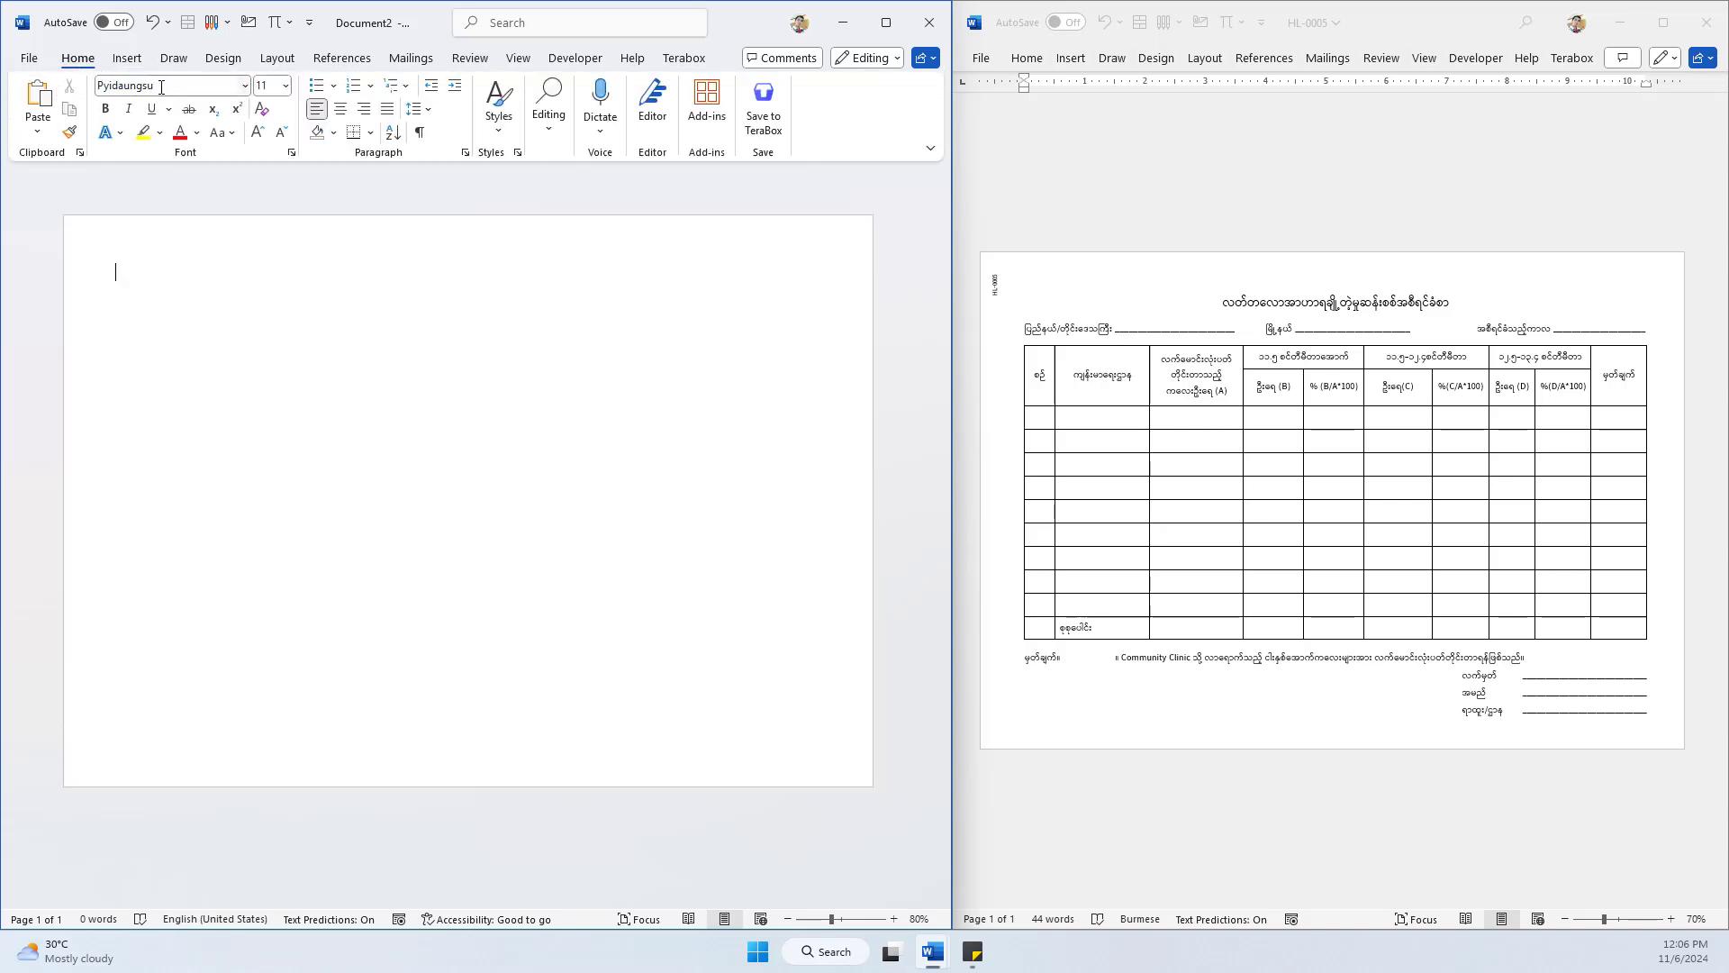
left_click(161, 87)
left_click(144, 86)
left_click(271, 87)
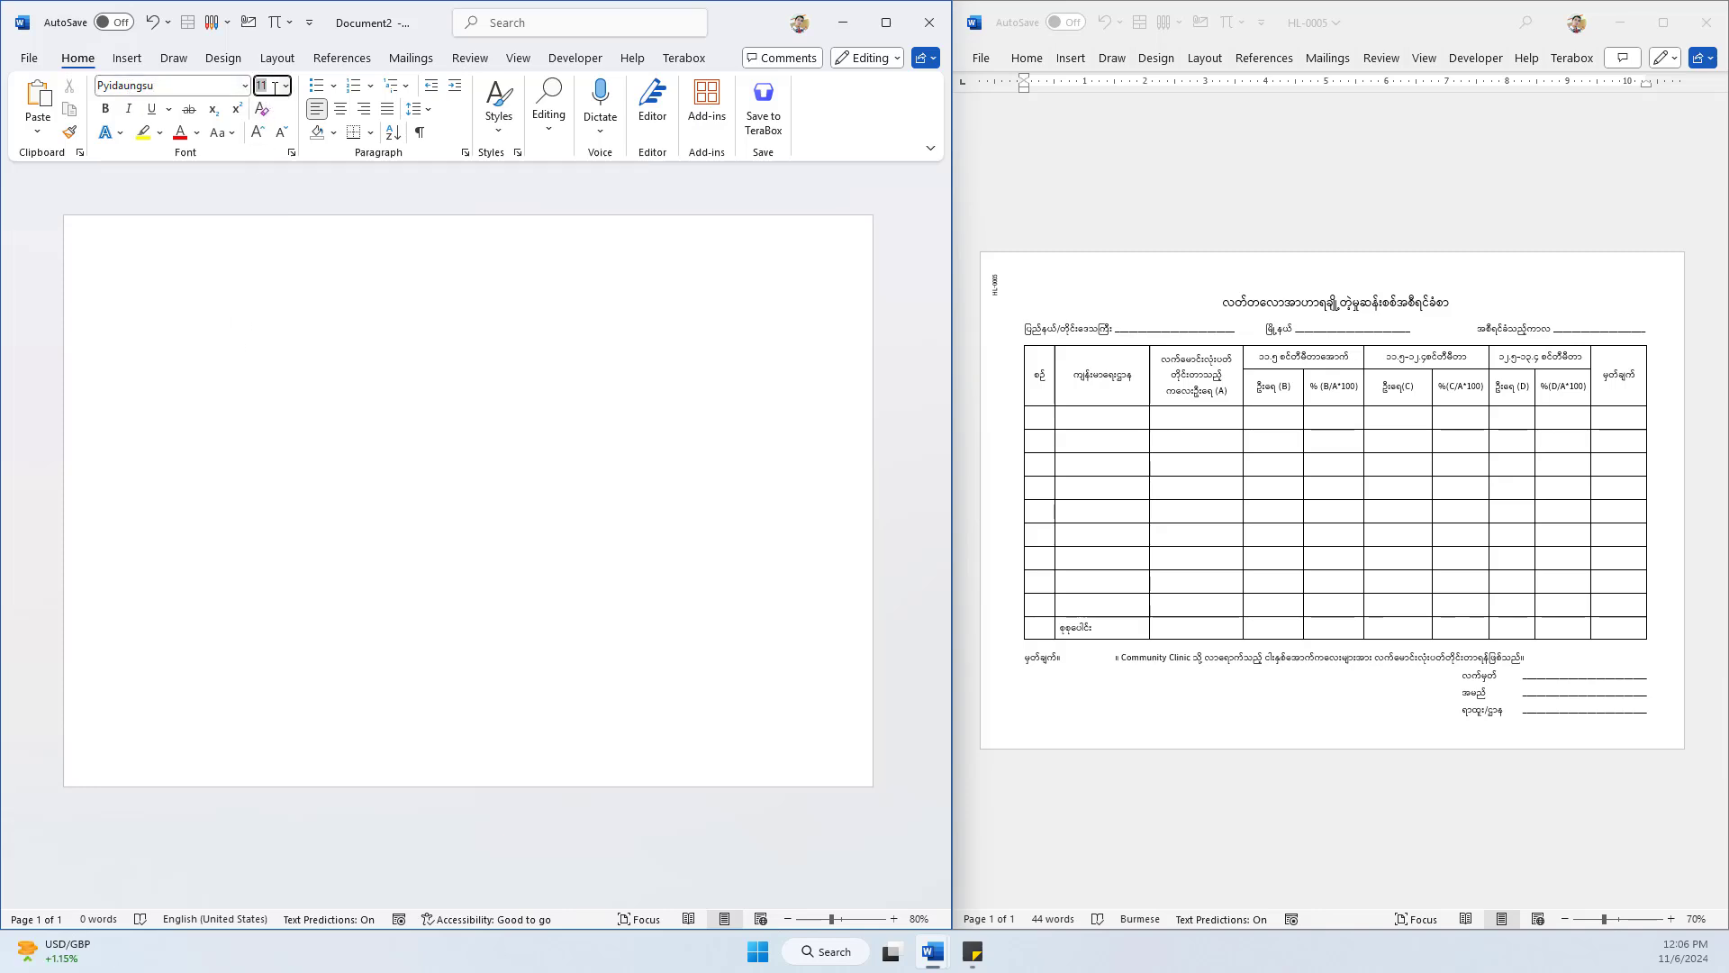
left_click(1105, 331)
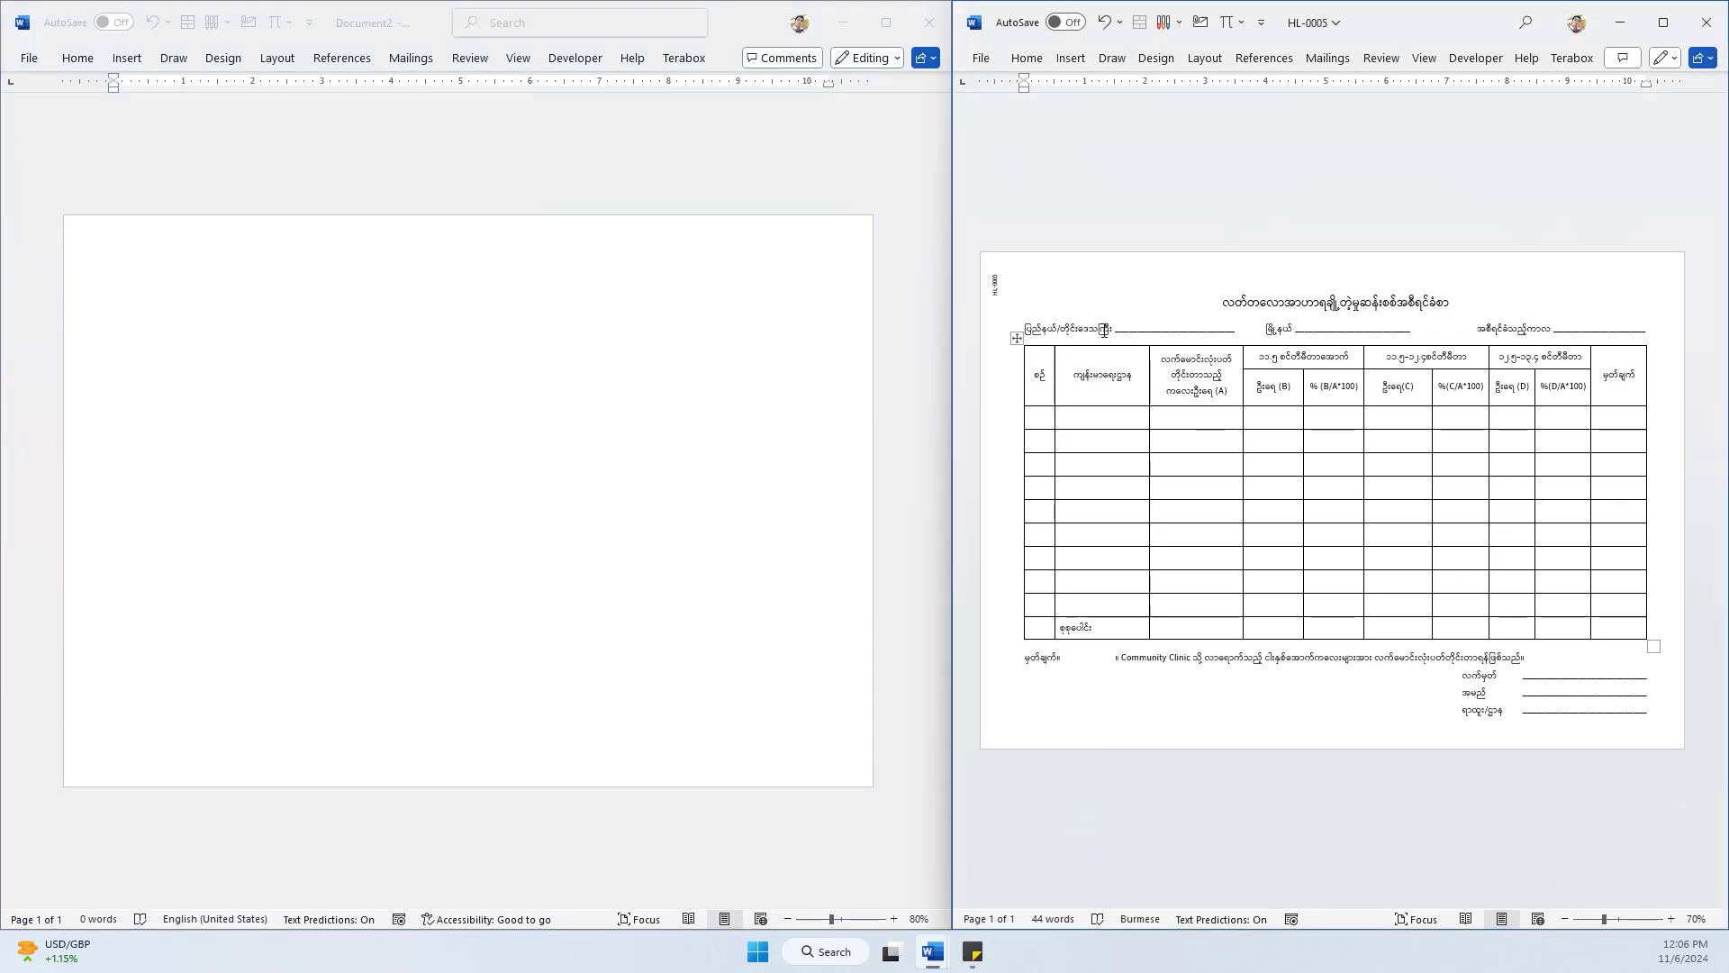
left_click(1028, 59)
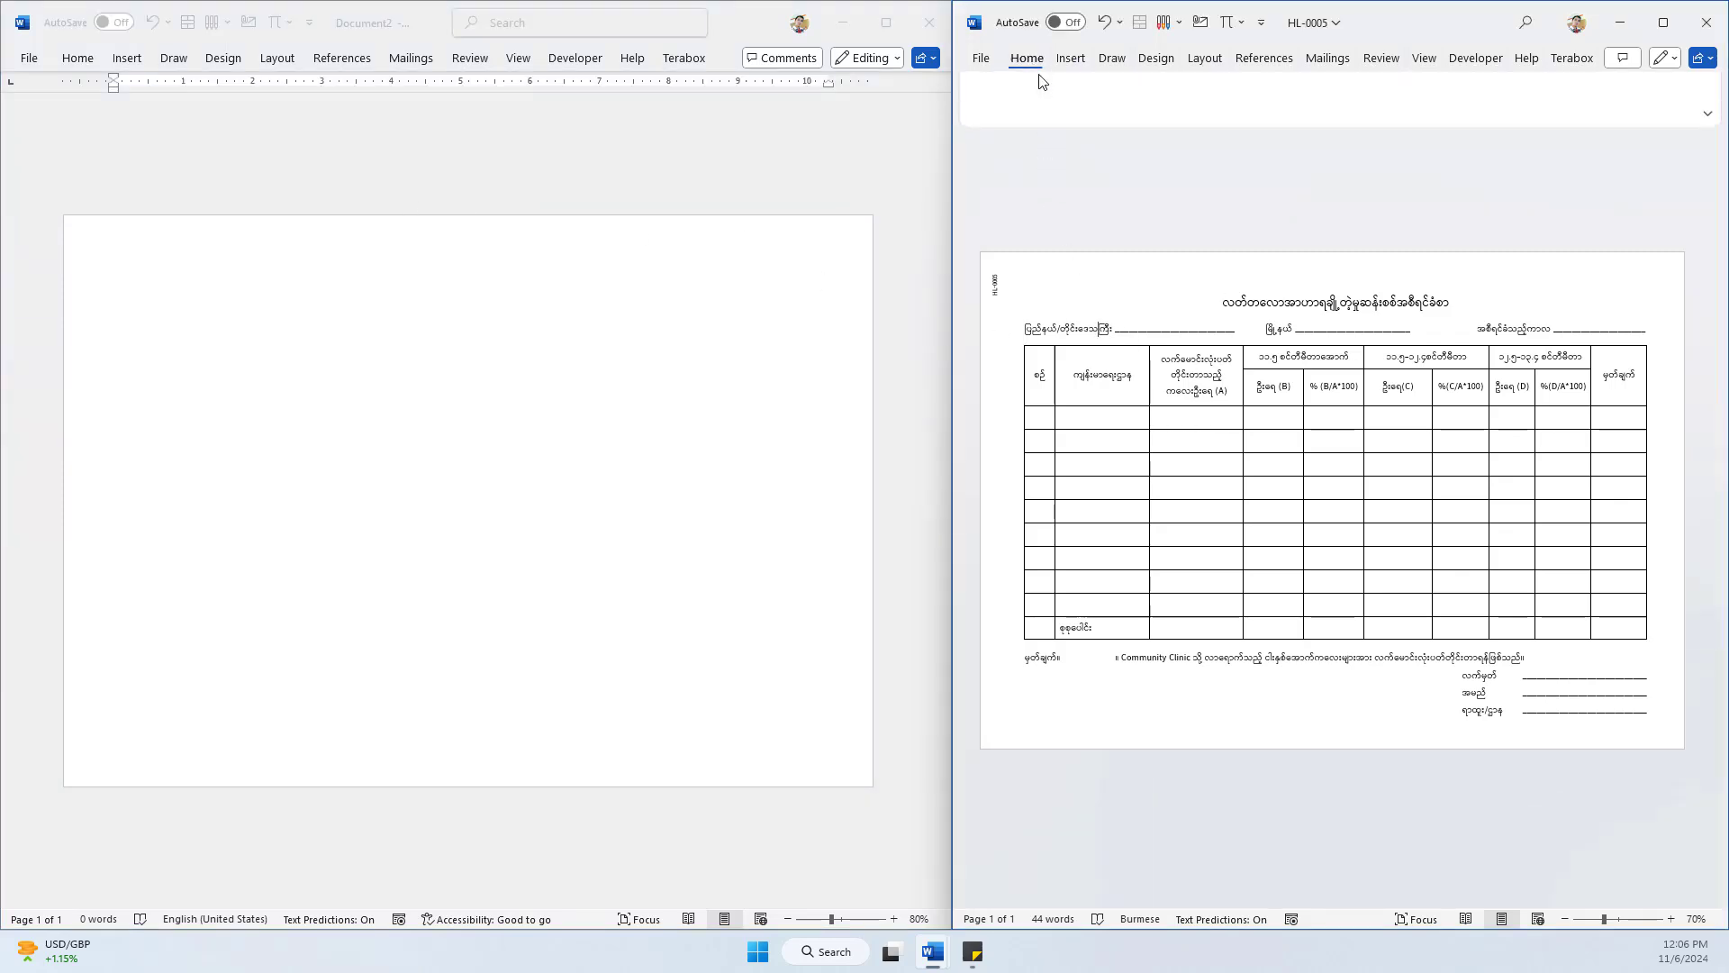
Enter the form title "လတ်တလောအာဟာရချို့တဲ့မှုဆန်းစစ် အစီရင်ခံစာ" on the first line of the blank document
left_click(208, 335)
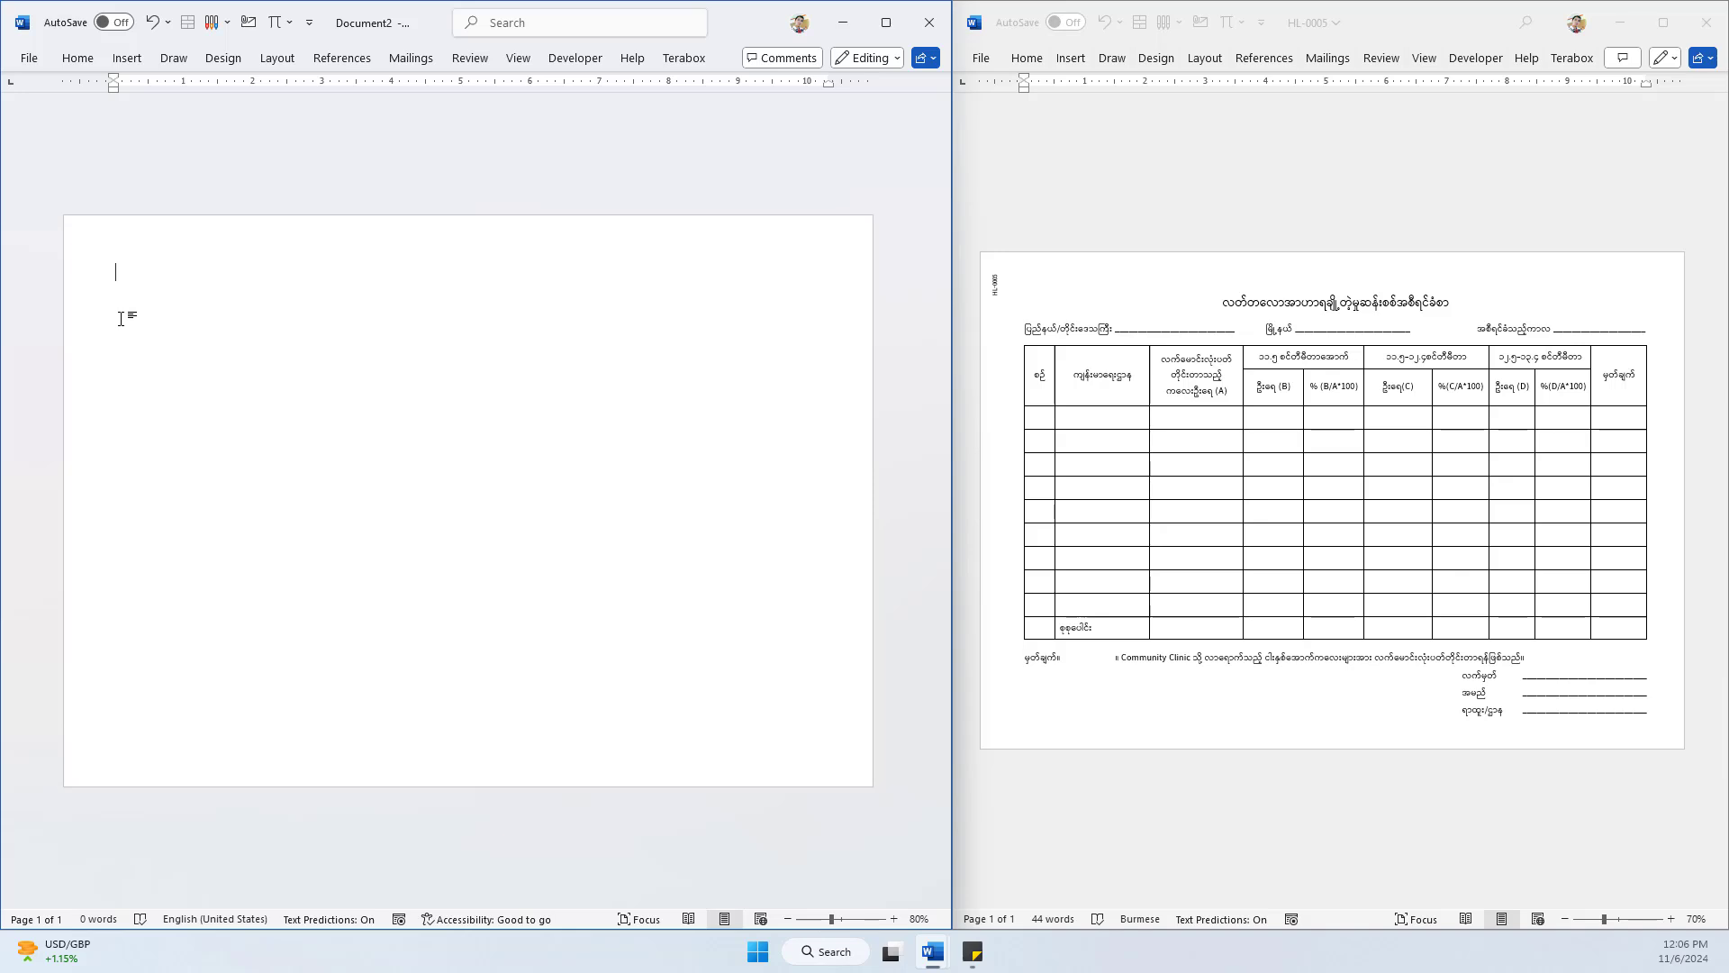
type("လတ်တလောအာဟာရချို")
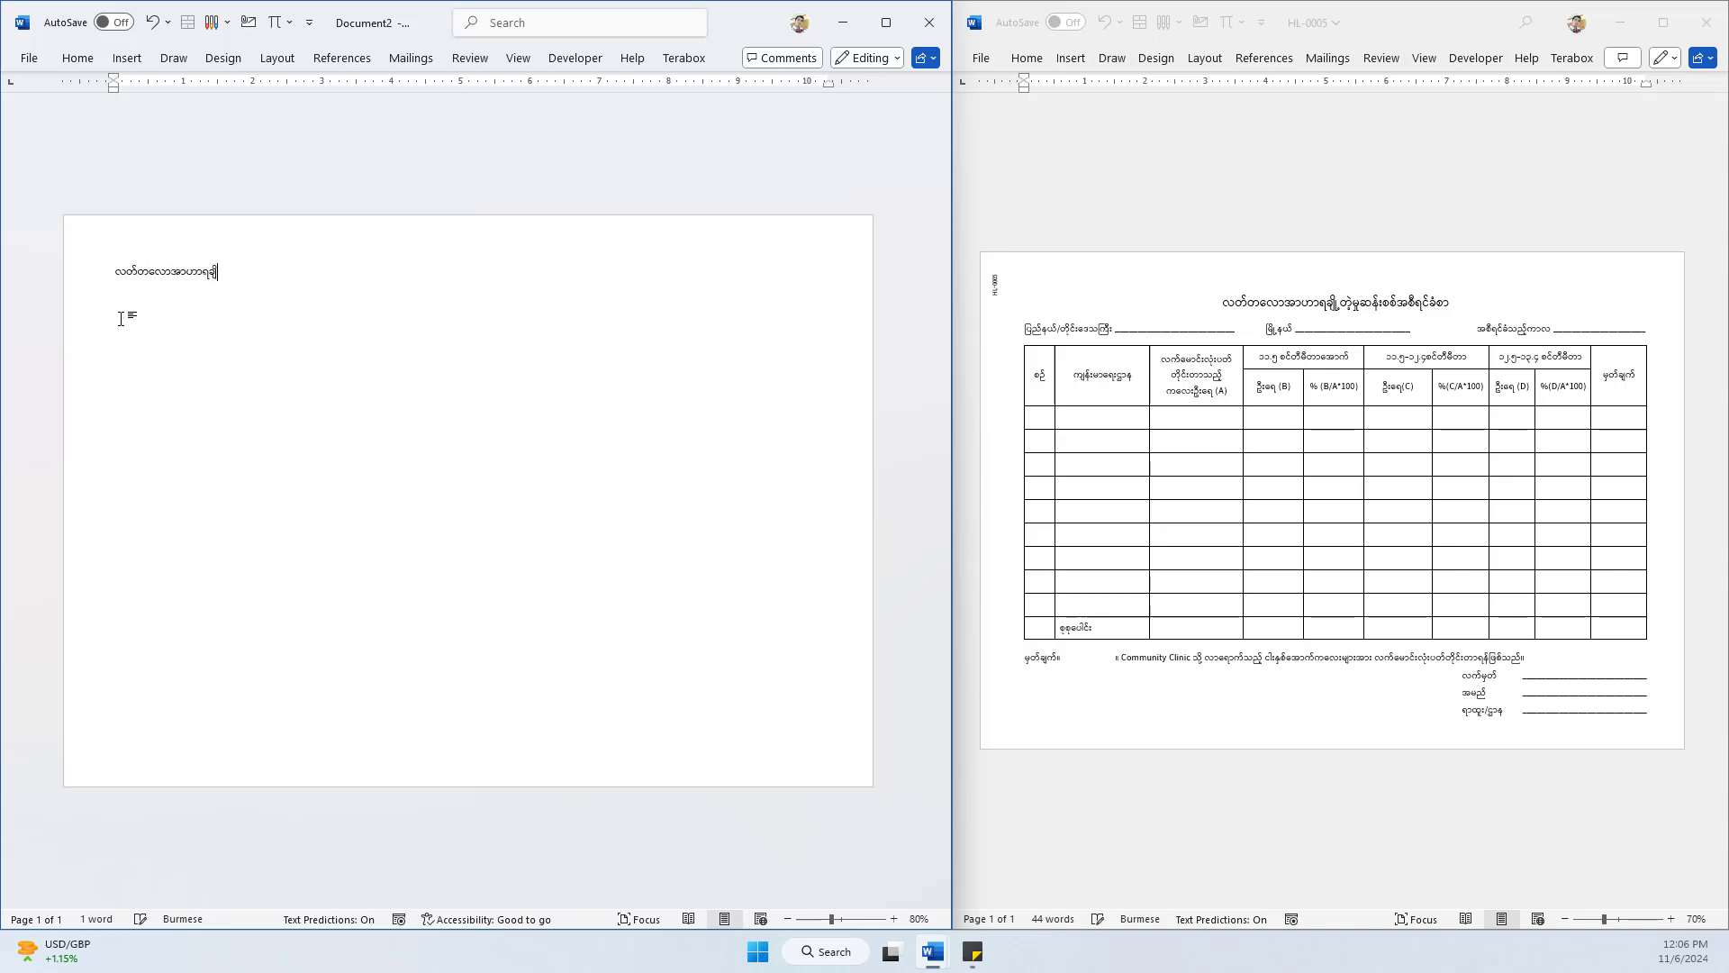
type("့တဲ့")
type("ီရင်ခံစာ")
Widen the new document's window and add the label "ပြည်နယ်/တိုင်းဒေသကြီး" with an underscore blank and a tab below the title
scroll(180, 297, "up", 1)
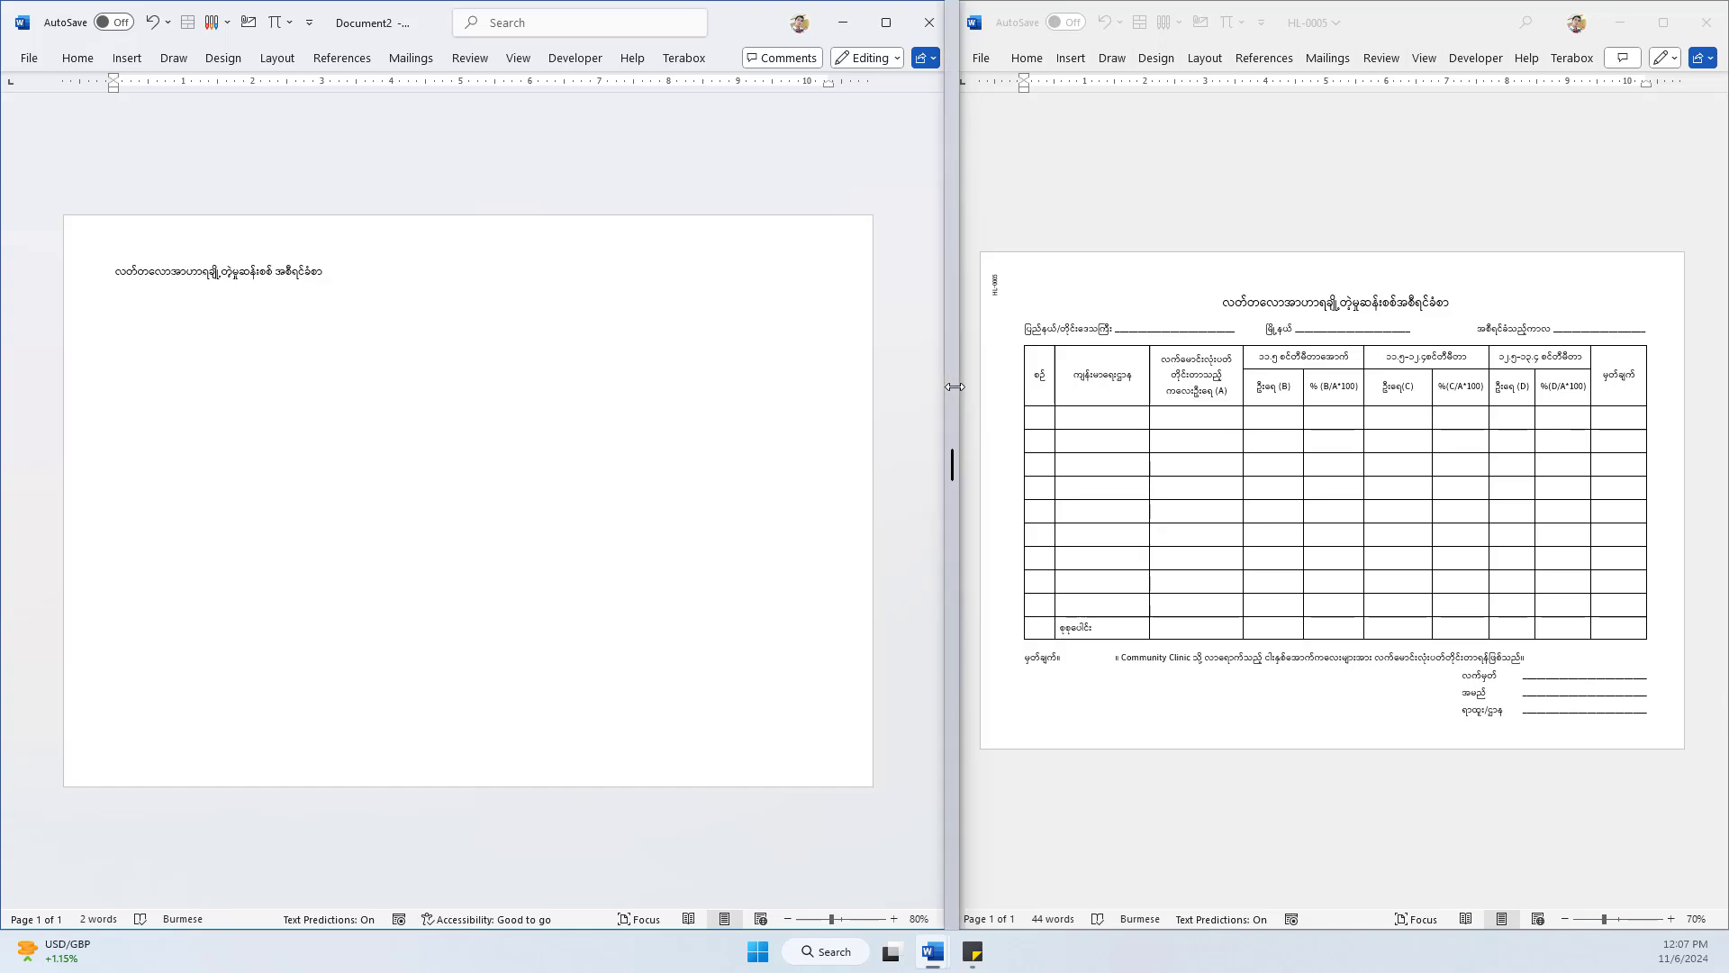
left_click_drag(952, 385, 1080, 386)
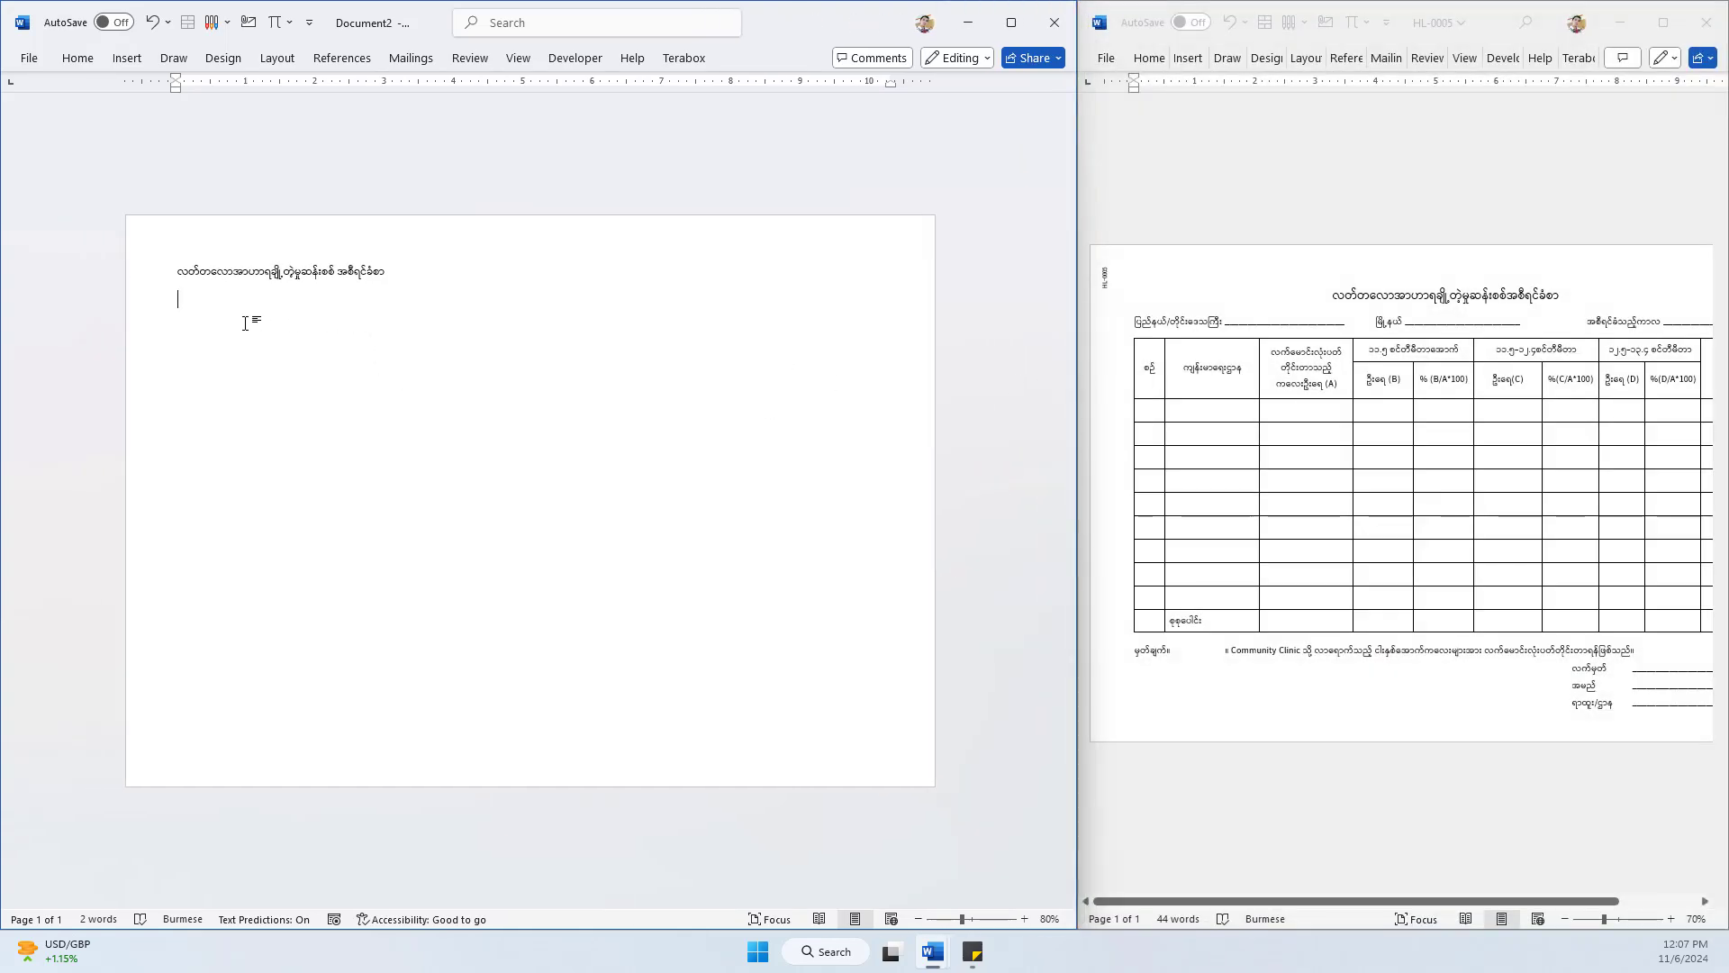
scroll(256, 335, "up", 2)
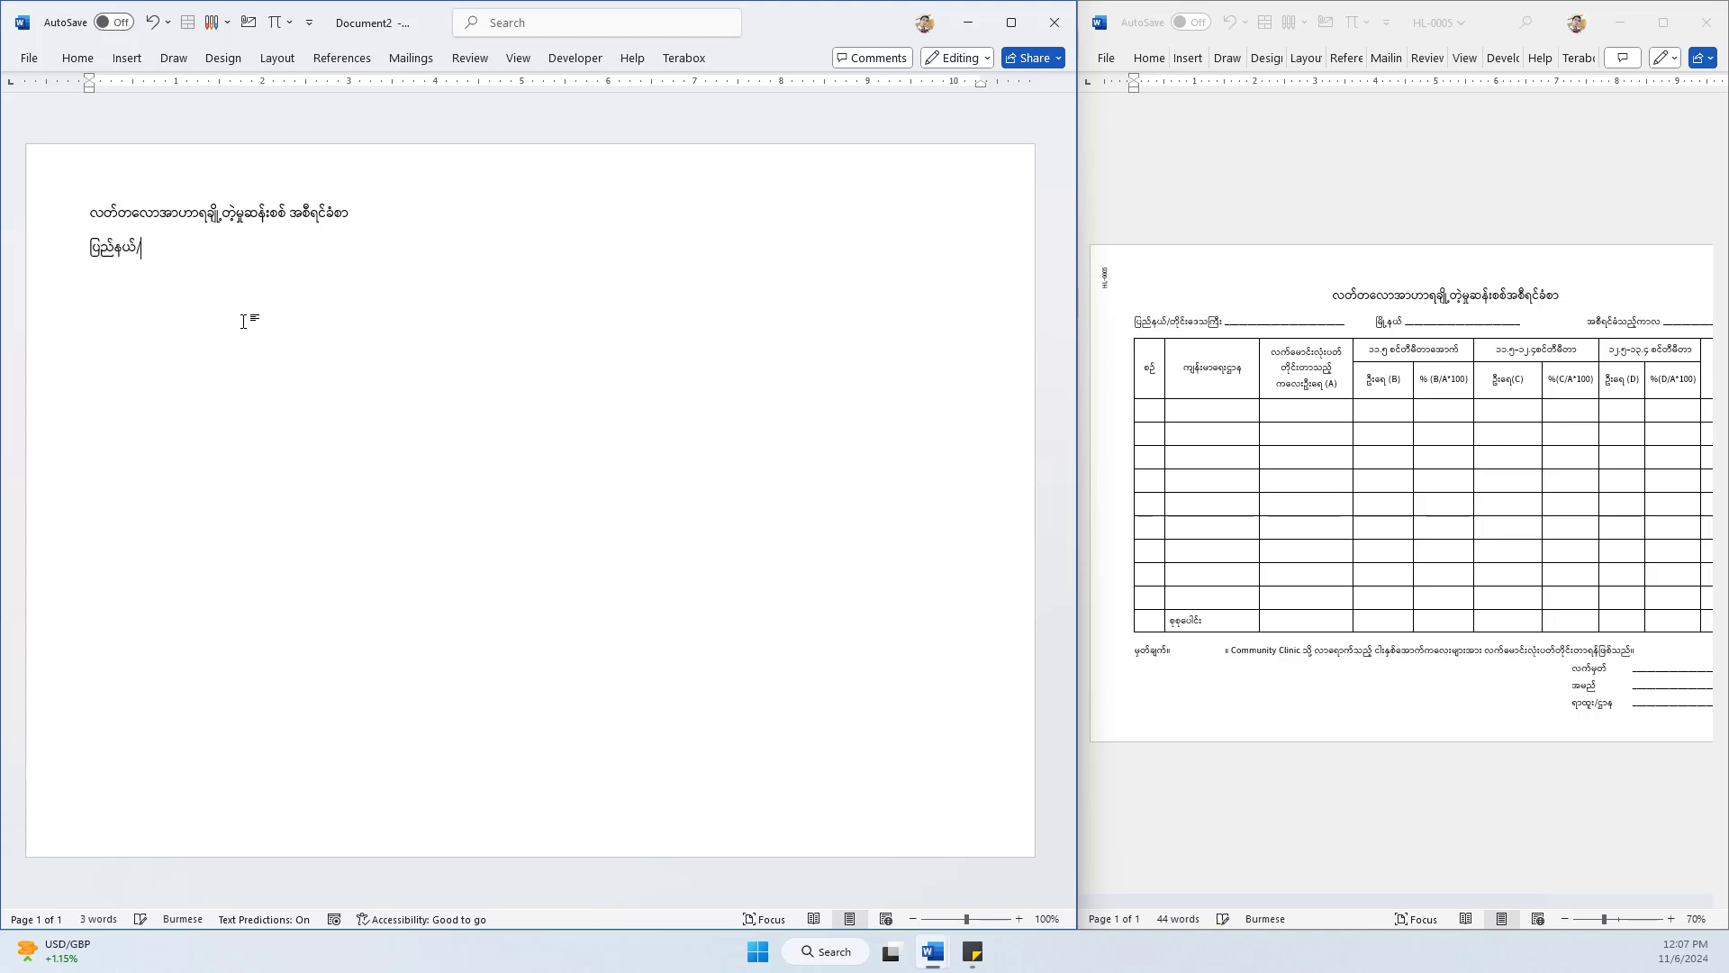
type("တိုင်းဒေသကြီး ___________________")
key("Tab")
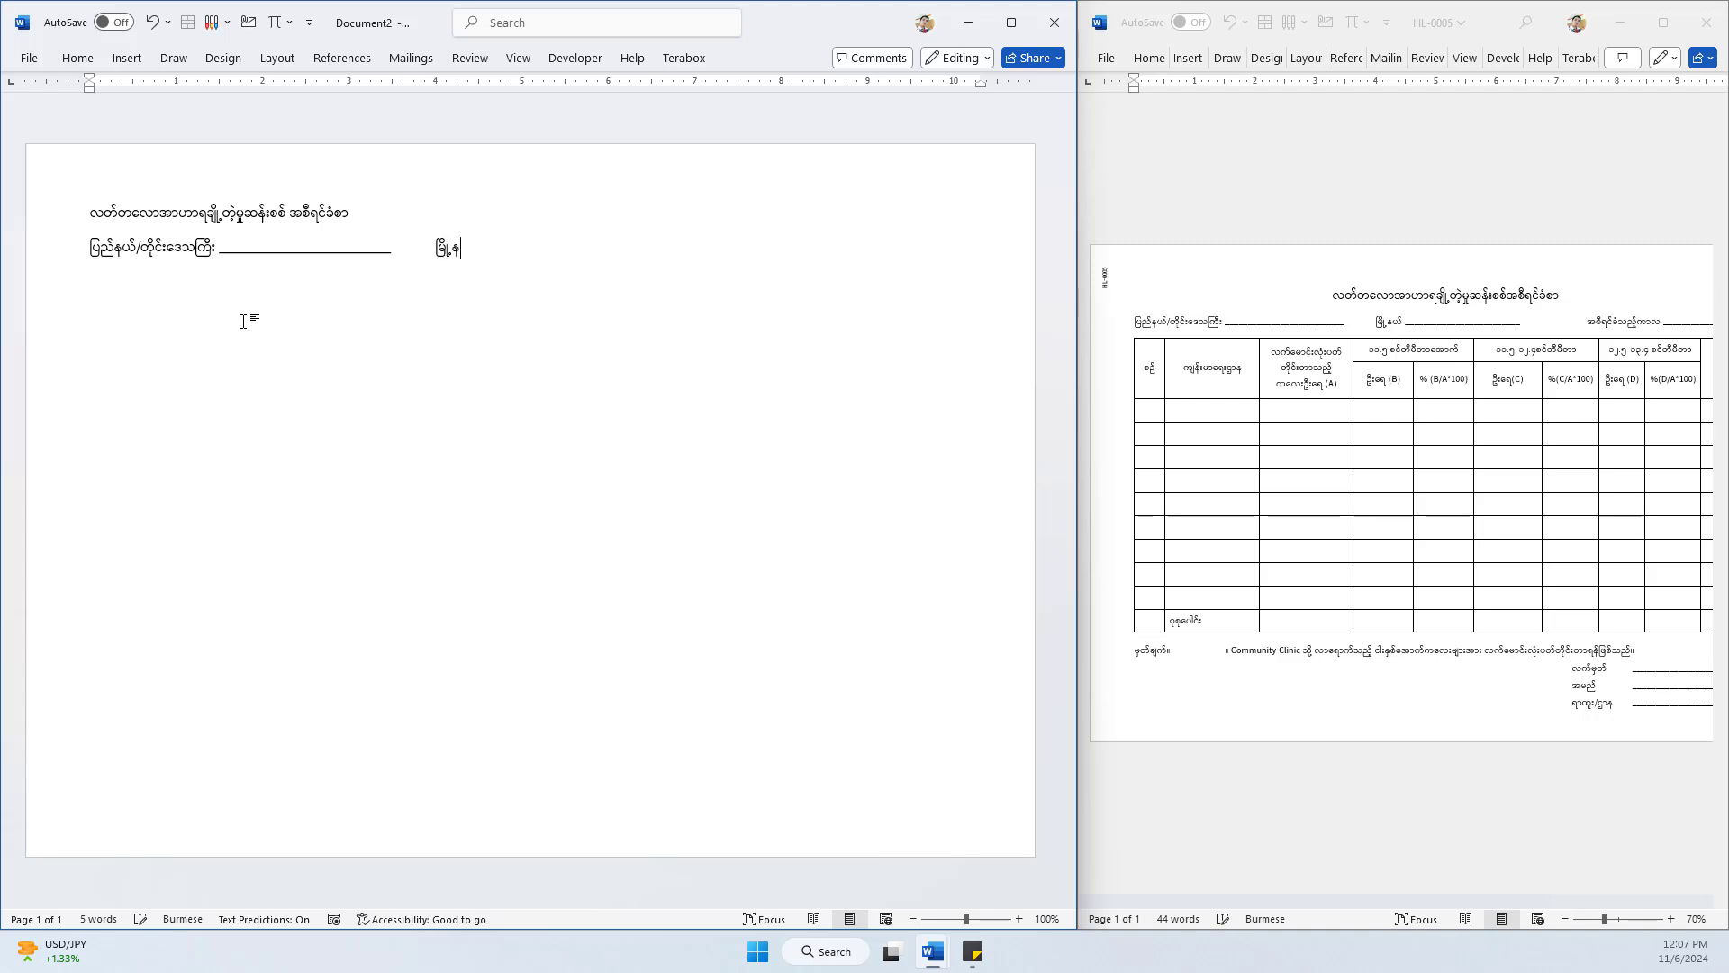
Add the labels "မြို့နယ်" and "အစီရင်ခံသည့်ကာလ" to the same line, each followed by an underscore blank
type("မြို့နယ် ___________________________")
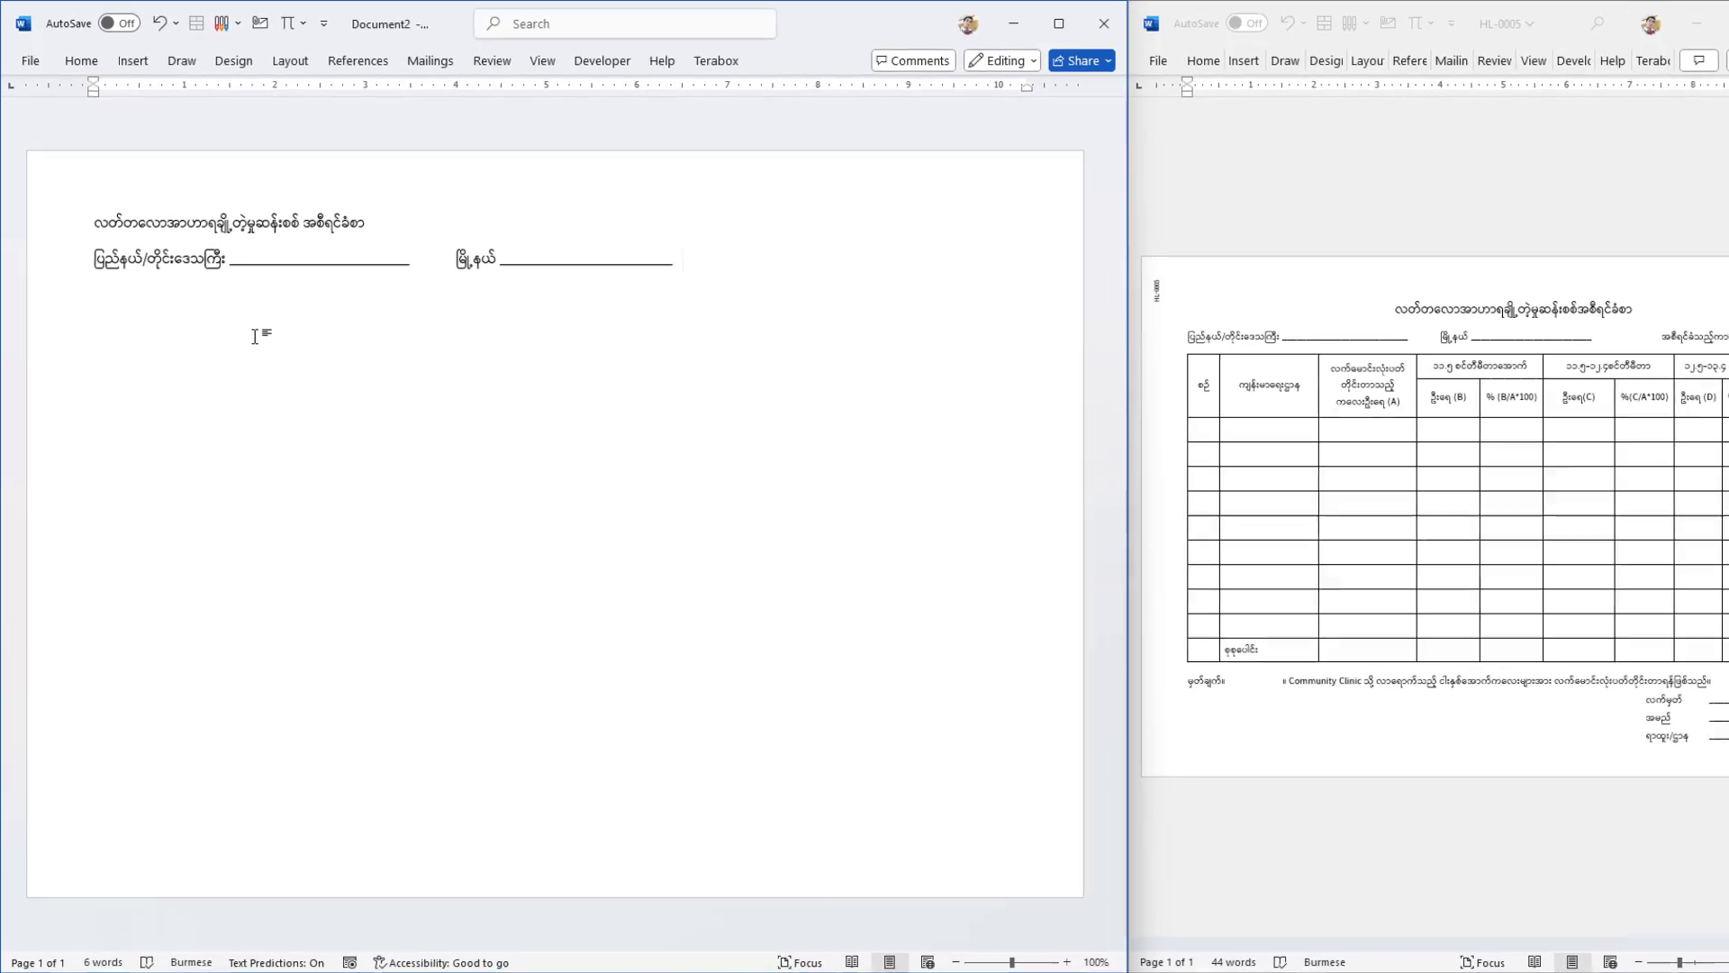
type(" အစီရင်ခ")
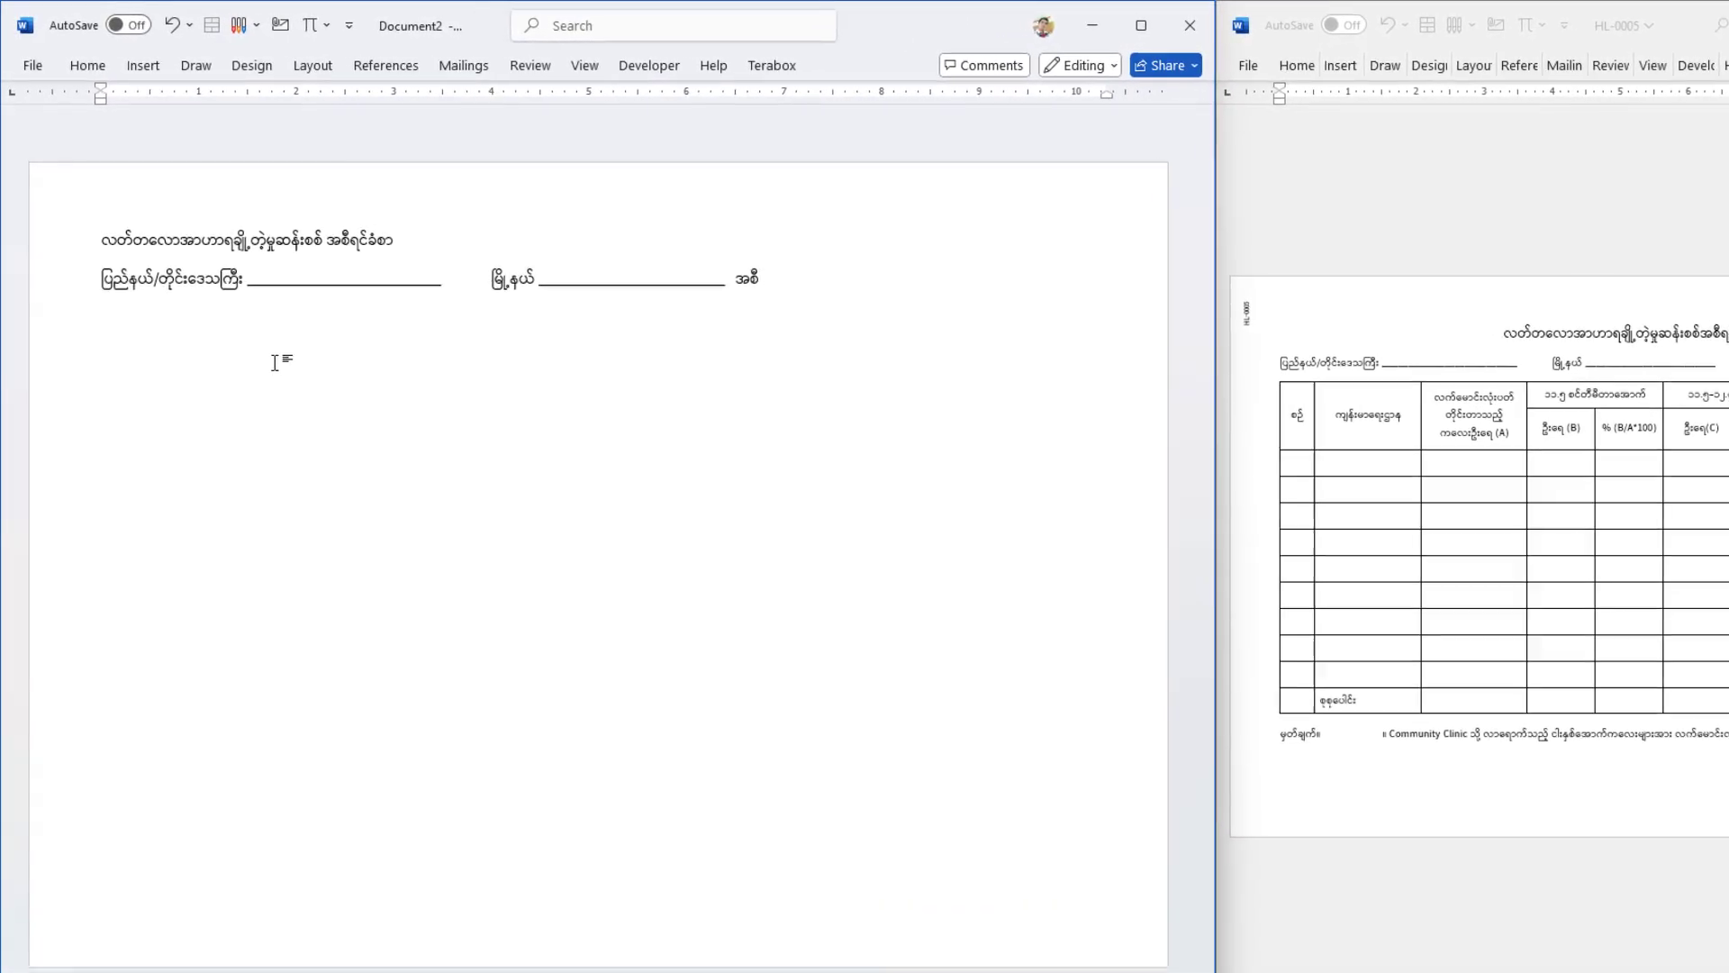
type("ံသည့်ကာလ")
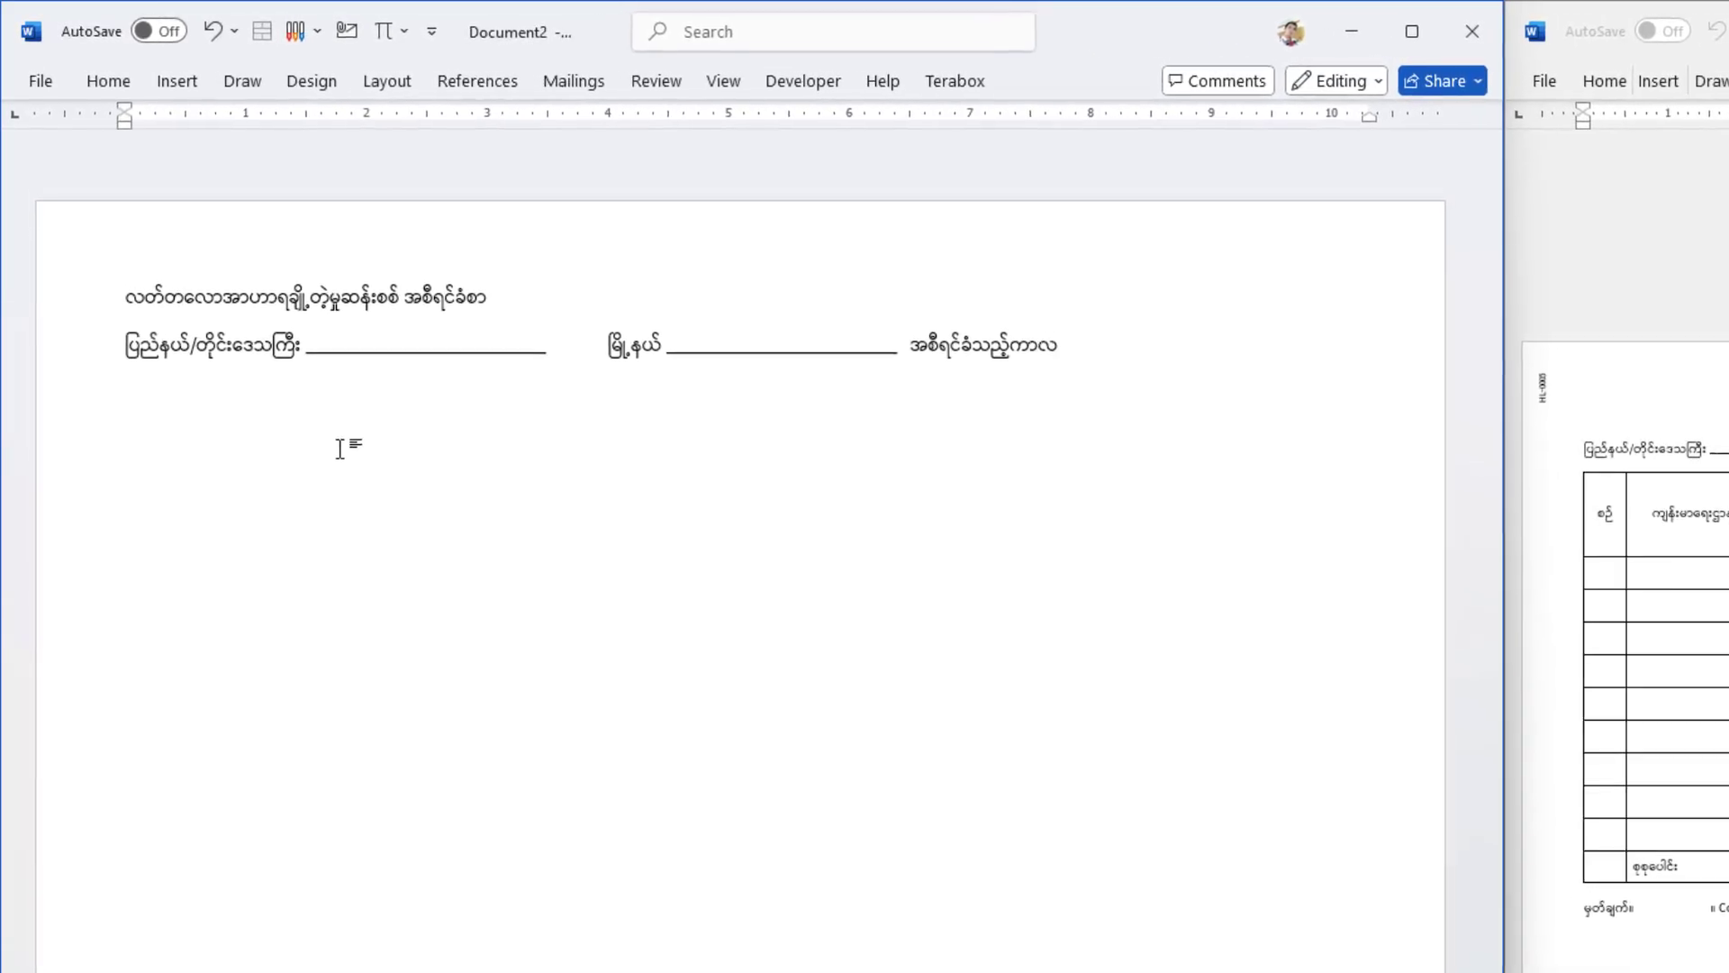
type(" ___________________________")
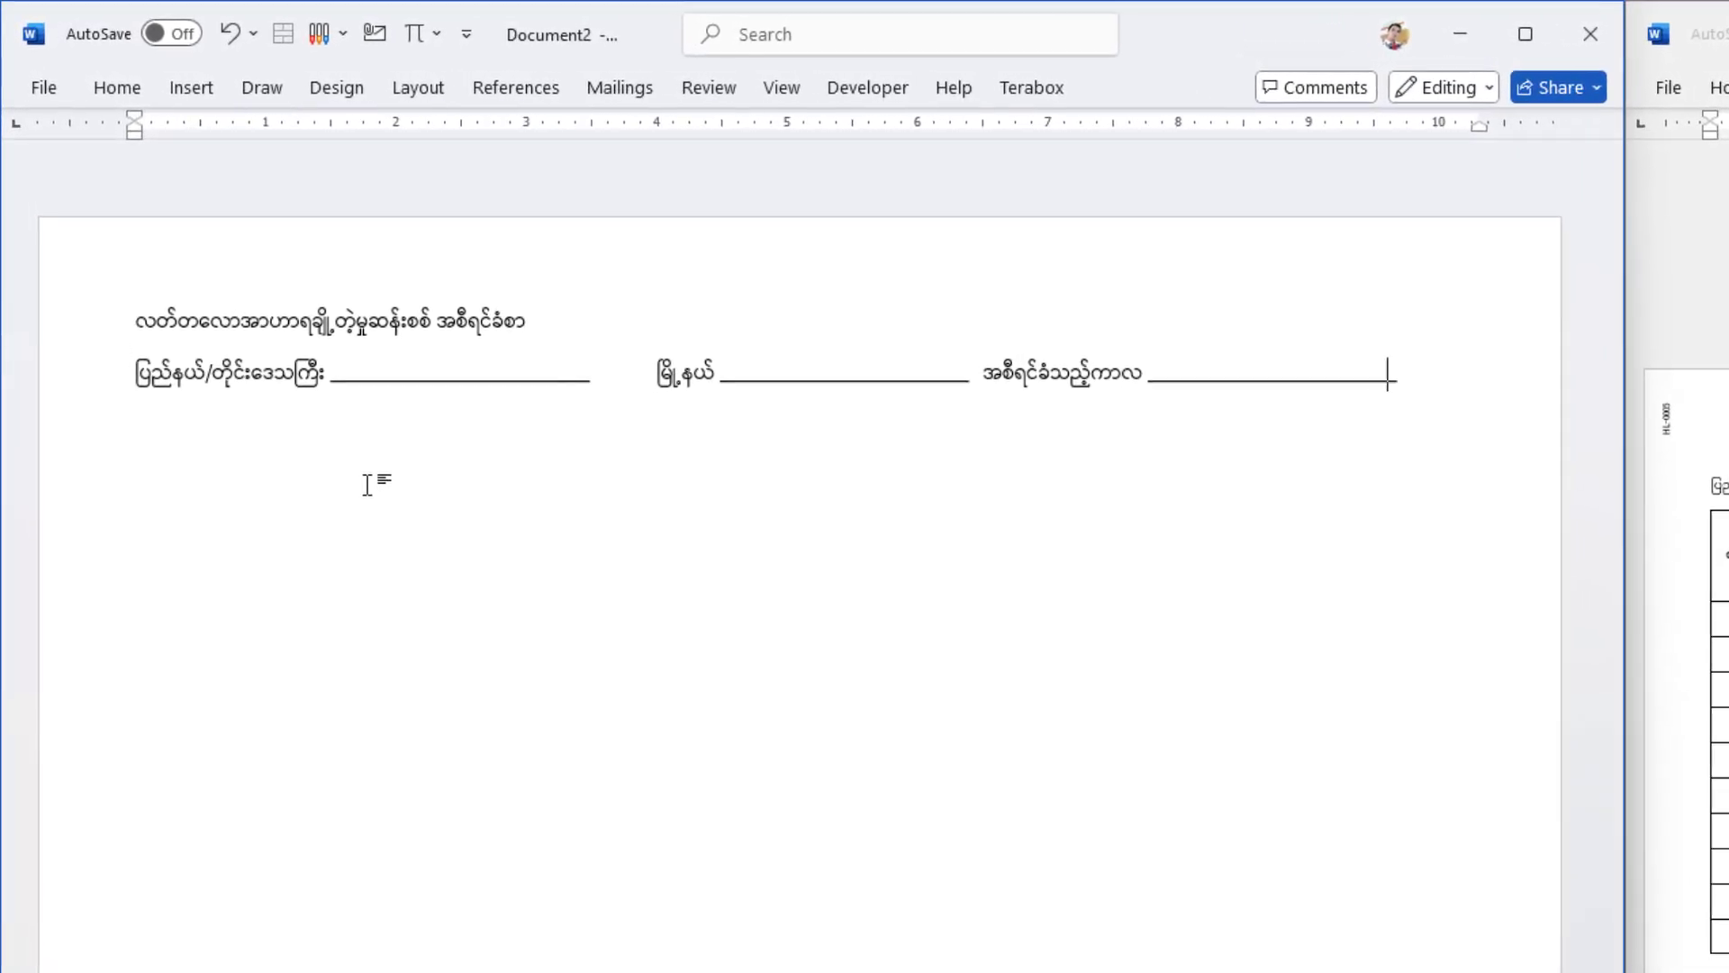
Space out the label line with a tab before "အစီရင်ခံသည့်ကာလ" and a small gap before "မြို့နယ်"
left_click(1007, 385)
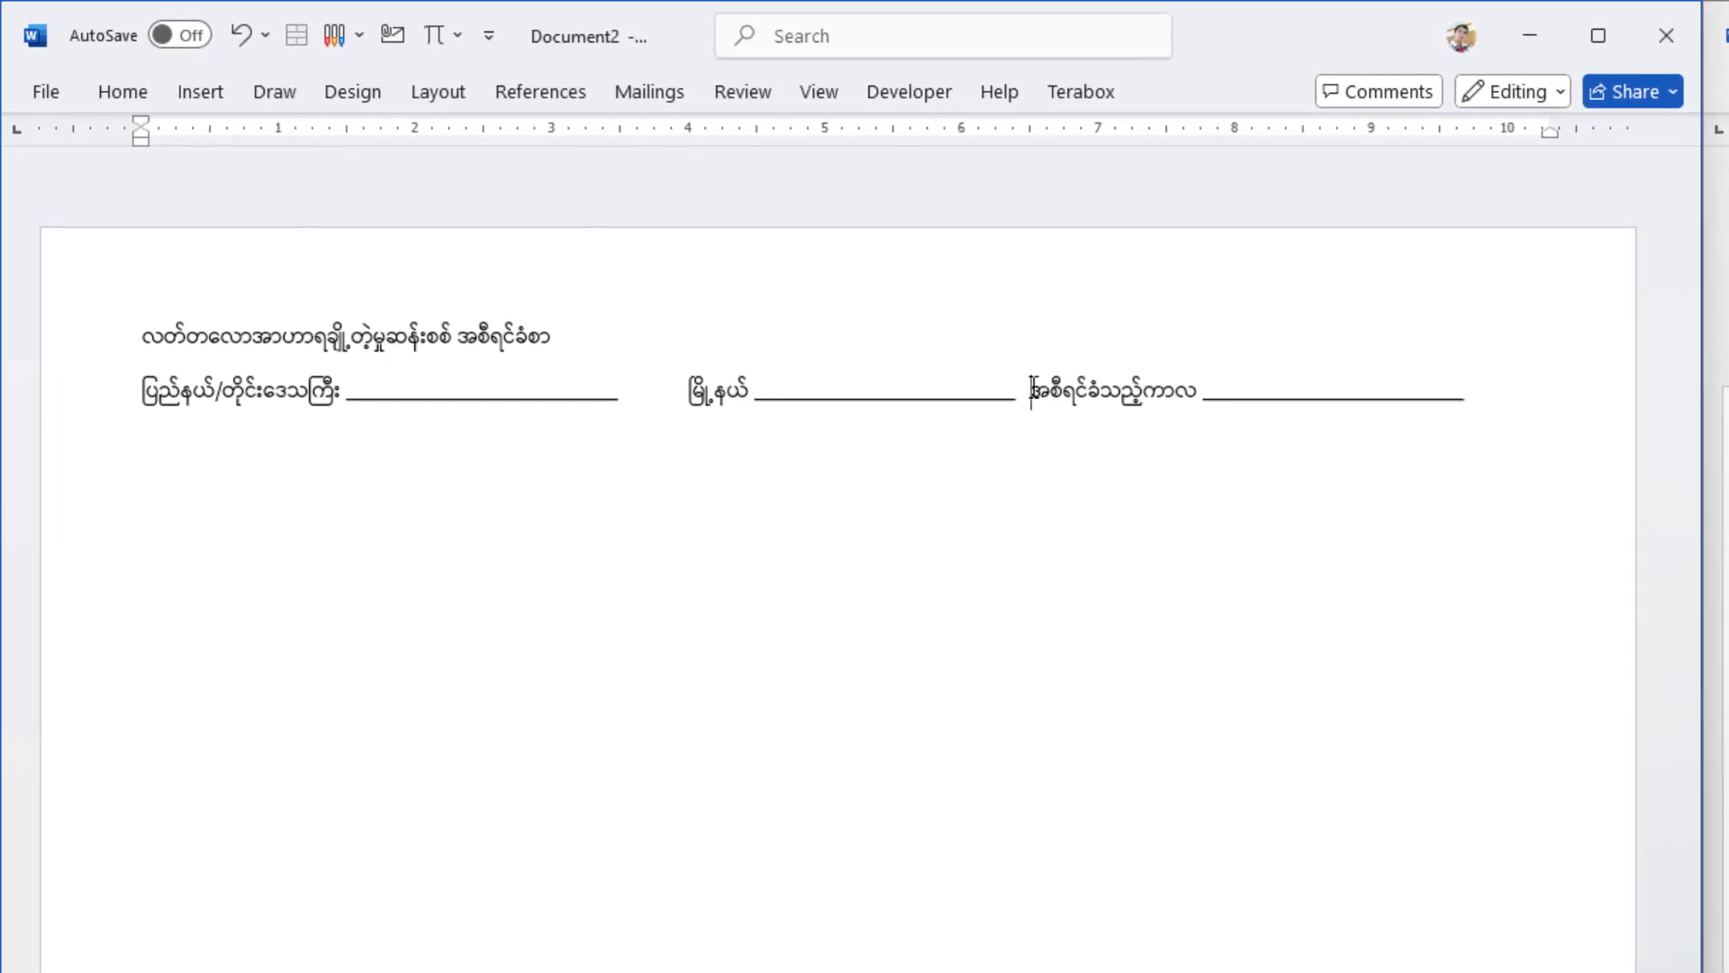
key("Tab")
left_click(1590, 401)
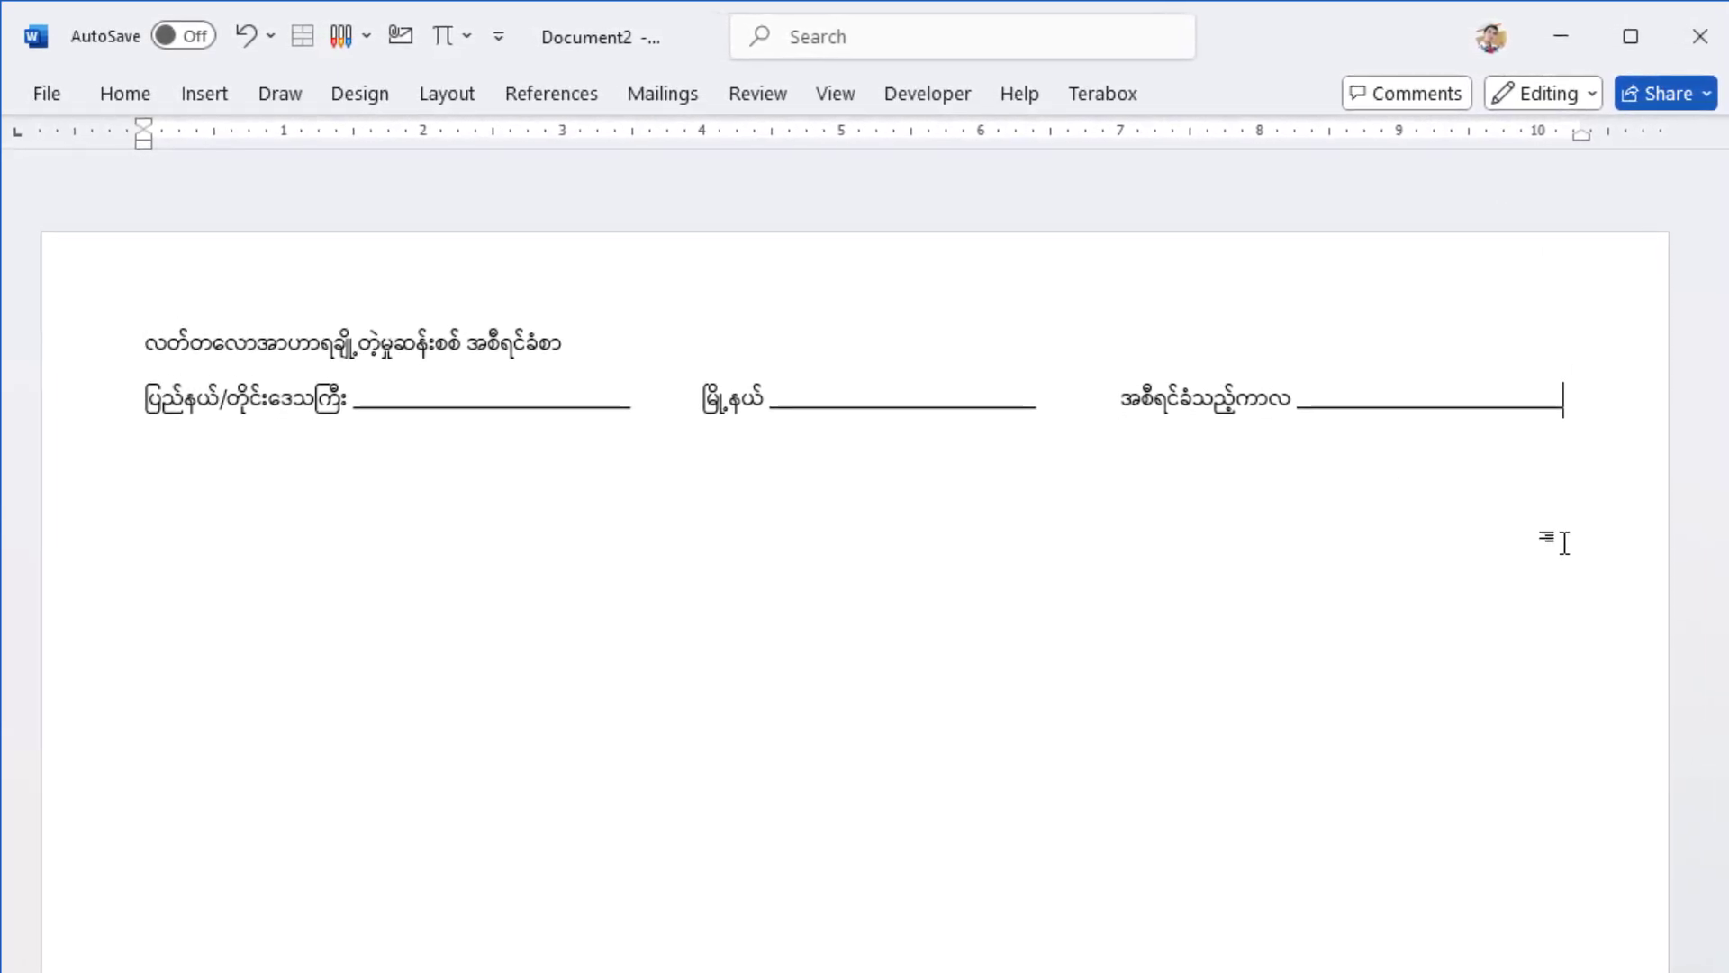
left_click(701, 401)
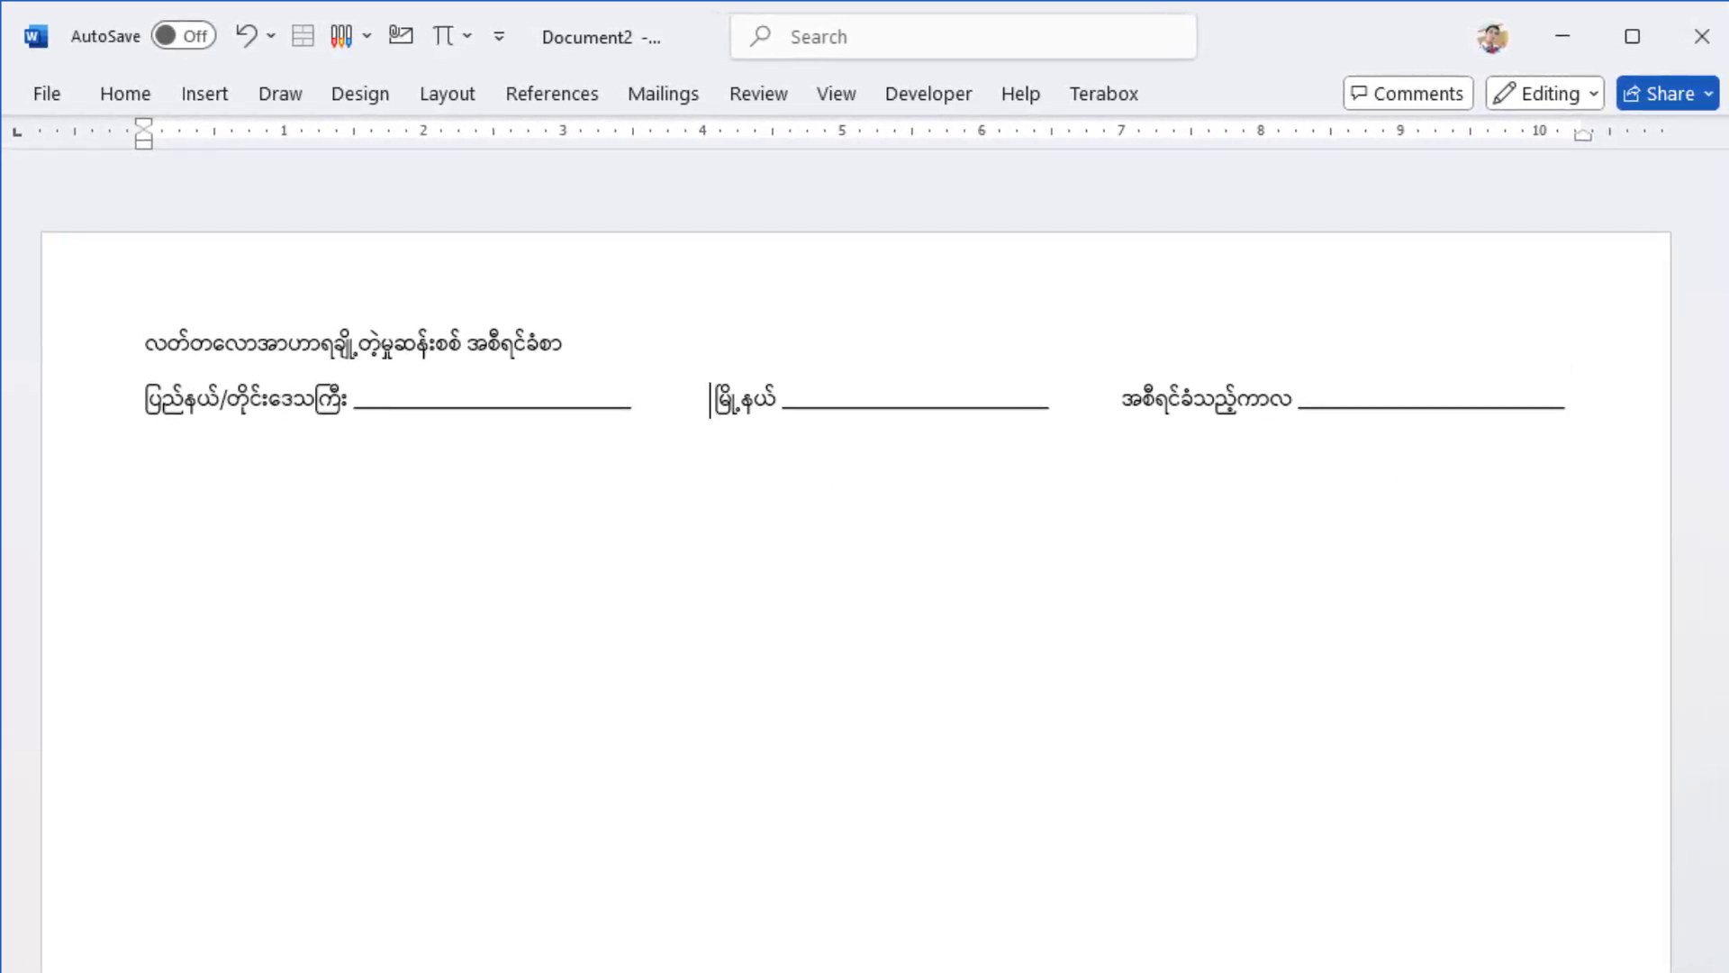
left_click(1604, 423)
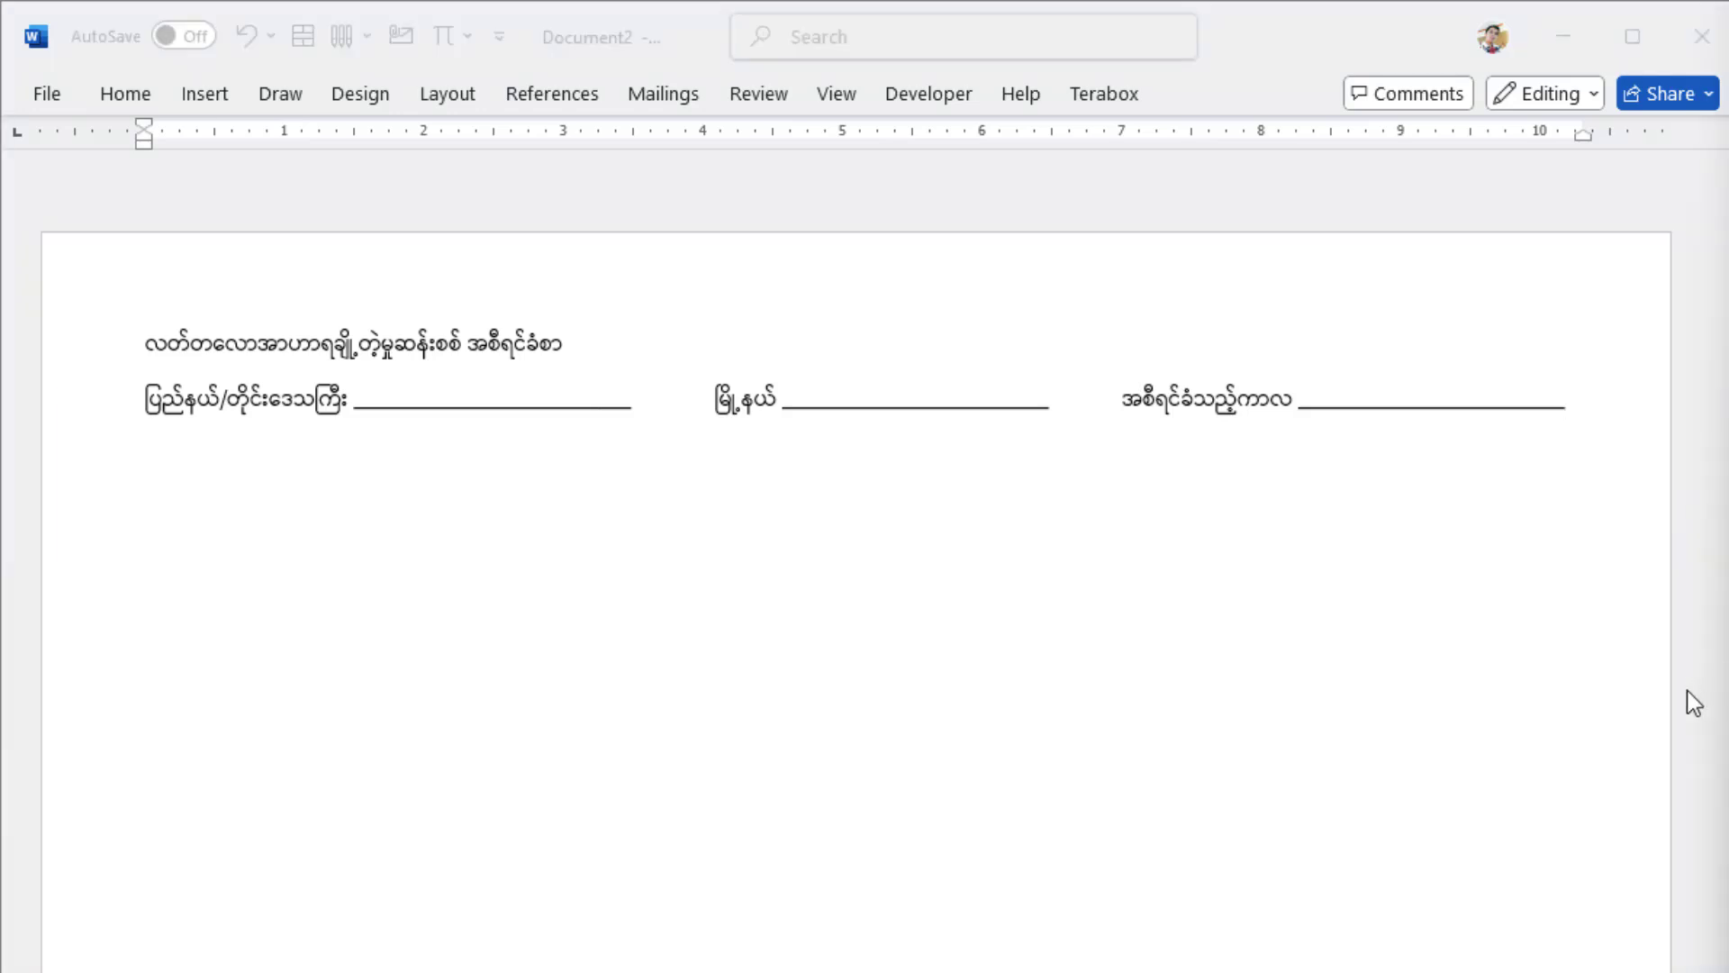
Enlarge the HL-0005 window and count the columns of its table along the first empty row
left_click_drag(1723, 708, 711, 703)
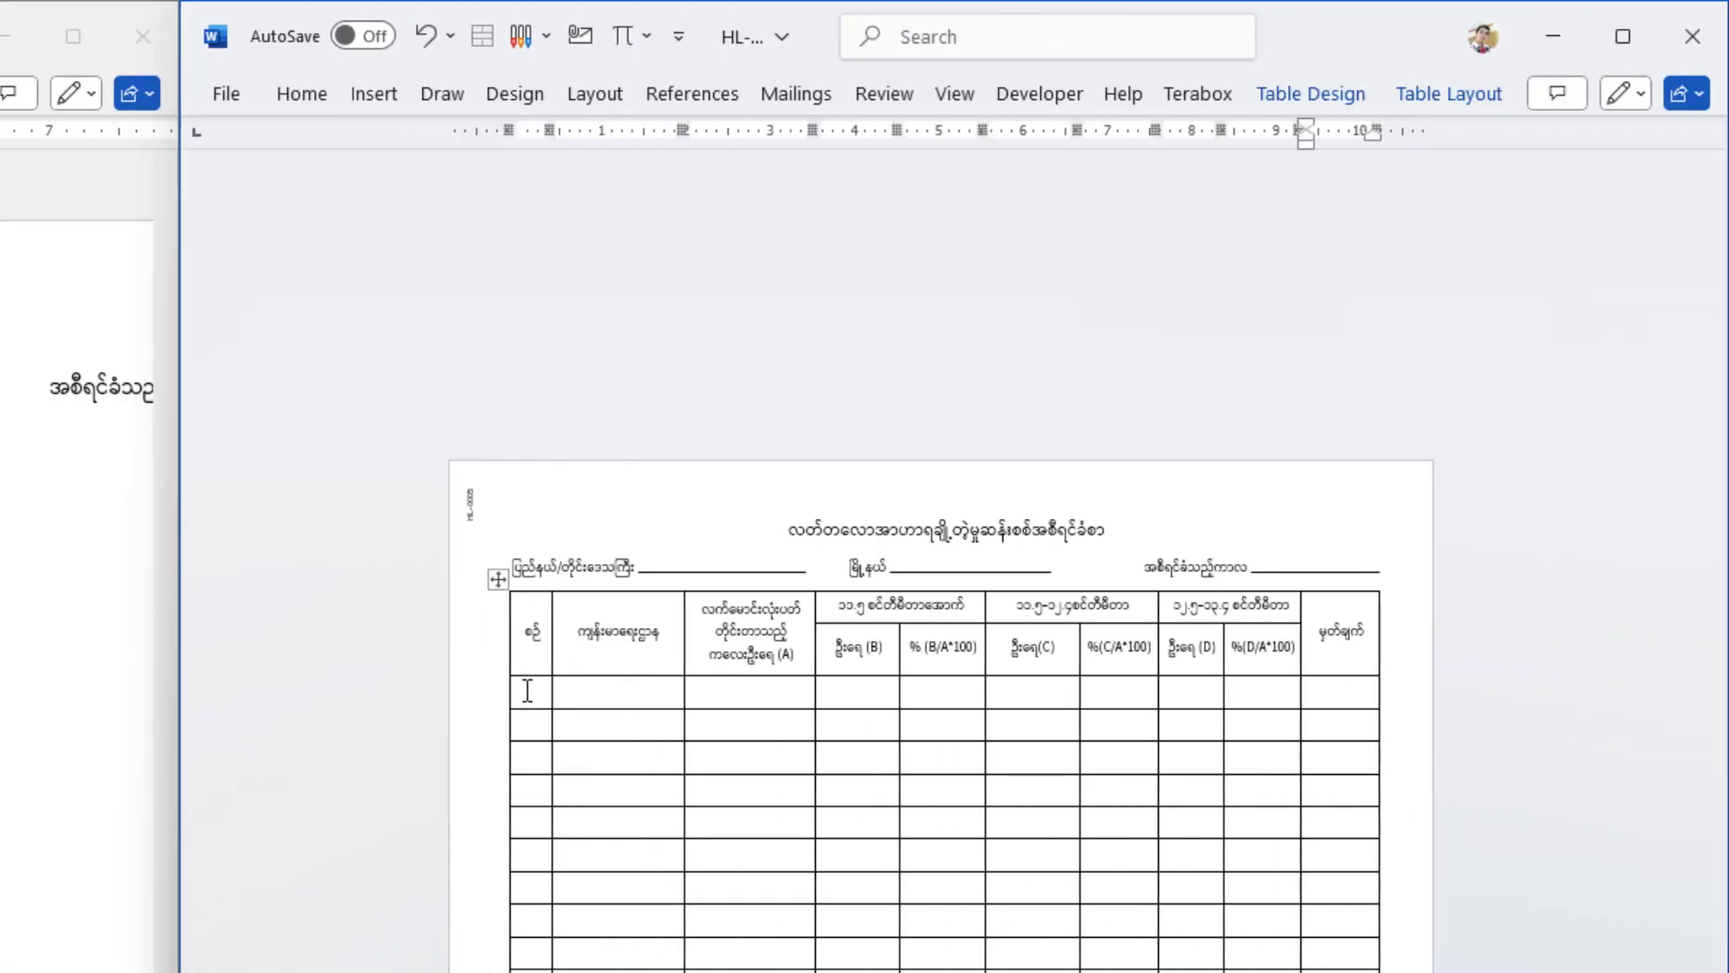
left_click(613, 689)
left_click(638, 423)
left_click(788, 424)
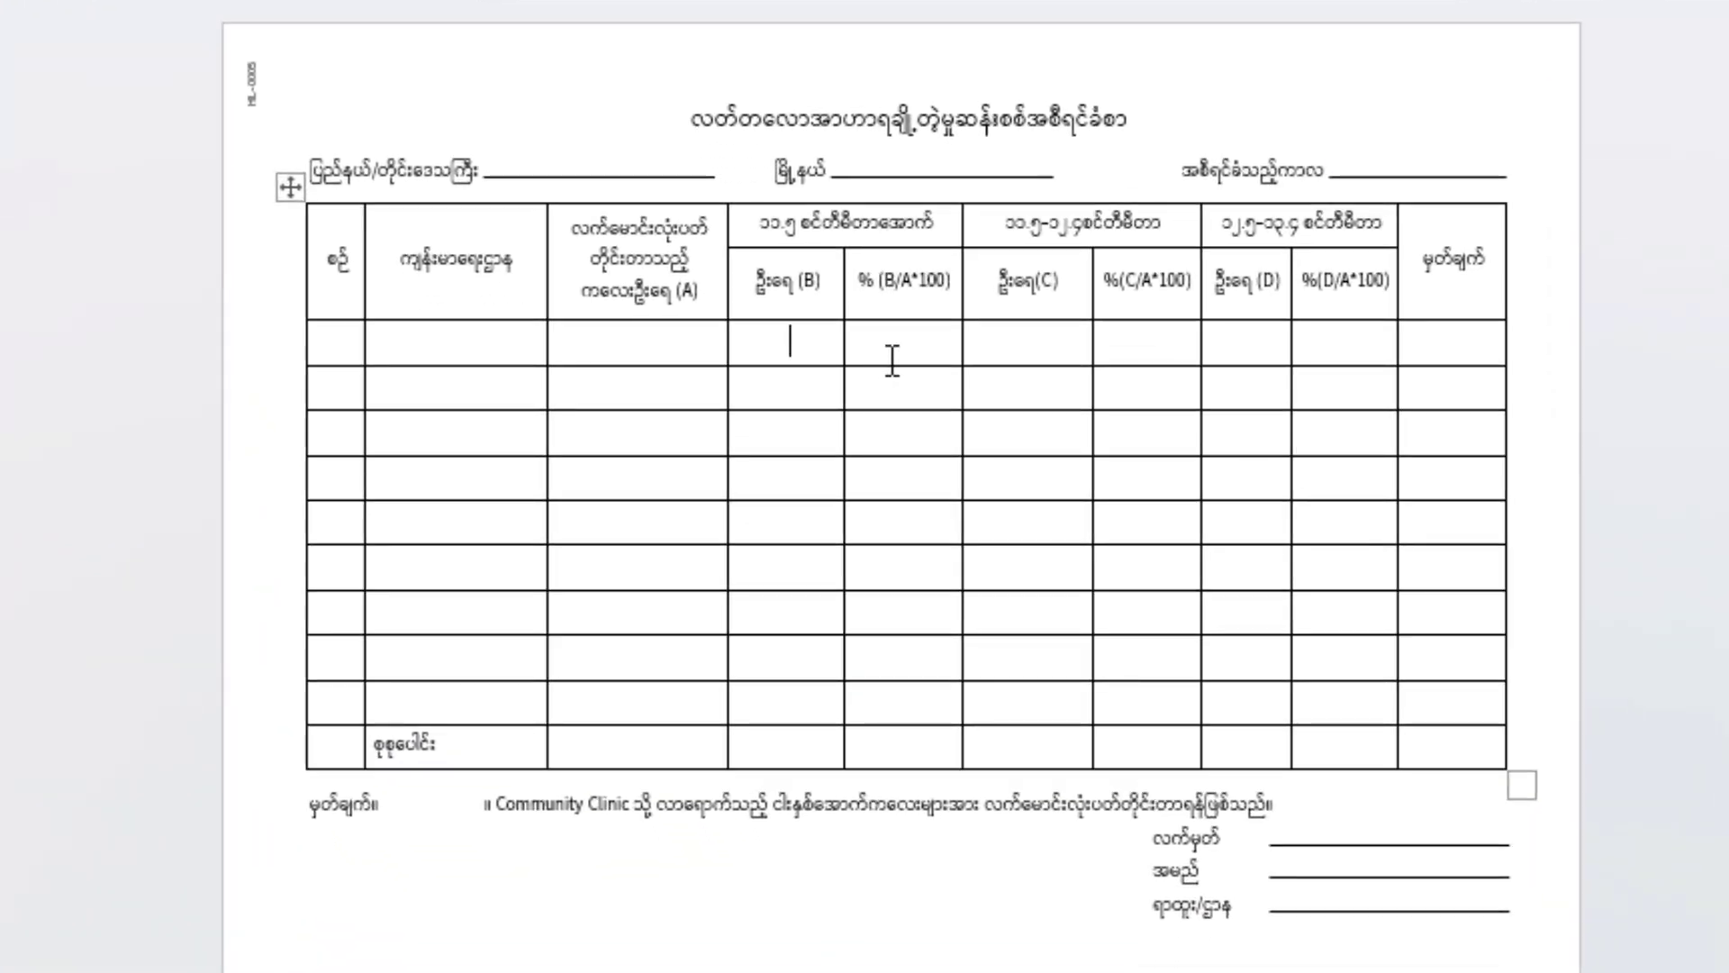
left_click(904, 423)
left_click(1024, 423)
left_click(1145, 335)
left_click(1261, 352)
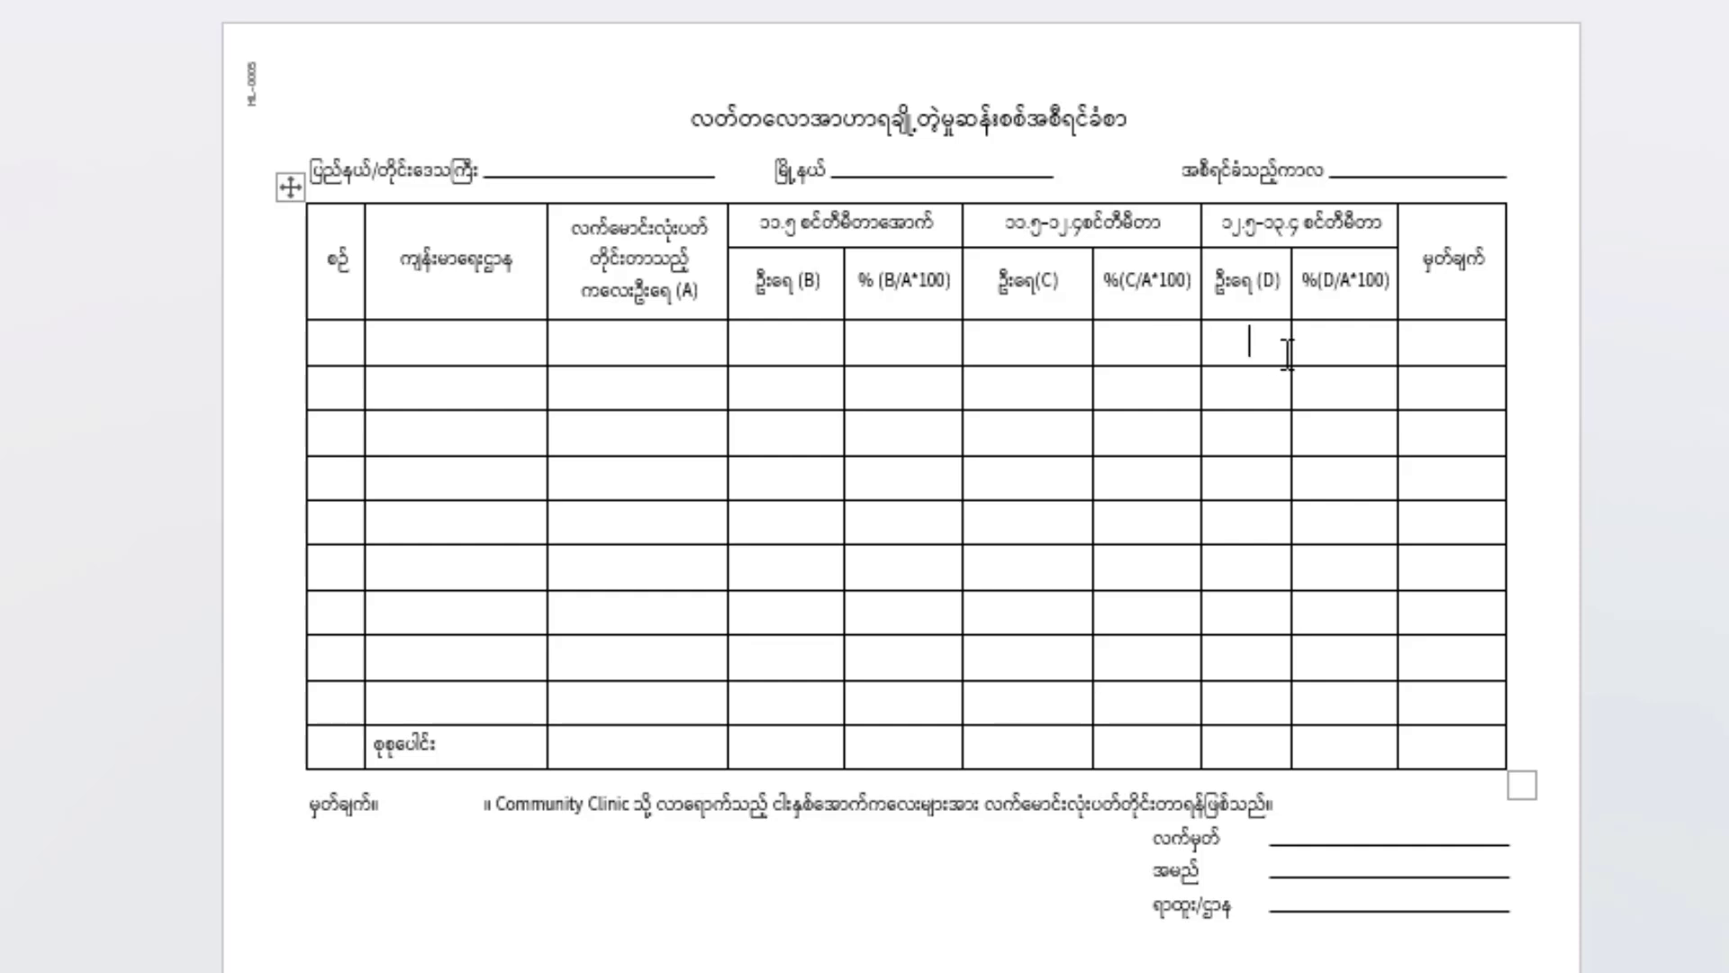
left_click(1364, 353)
left_click(1468, 353)
Count the rows of the HL-0005 table from the header down to the total row
left_click(798, 227)
key("BackSpace")
left_click(786, 281)
left_click(784, 341)
left_click(776, 385)
left_click(775, 433)
left_click(773, 478)
left_click(775, 522)
left_click(774, 568)
left_click(774, 613)
left_click(773, 658)
left_click(772, 712)
left_click(774, 755)
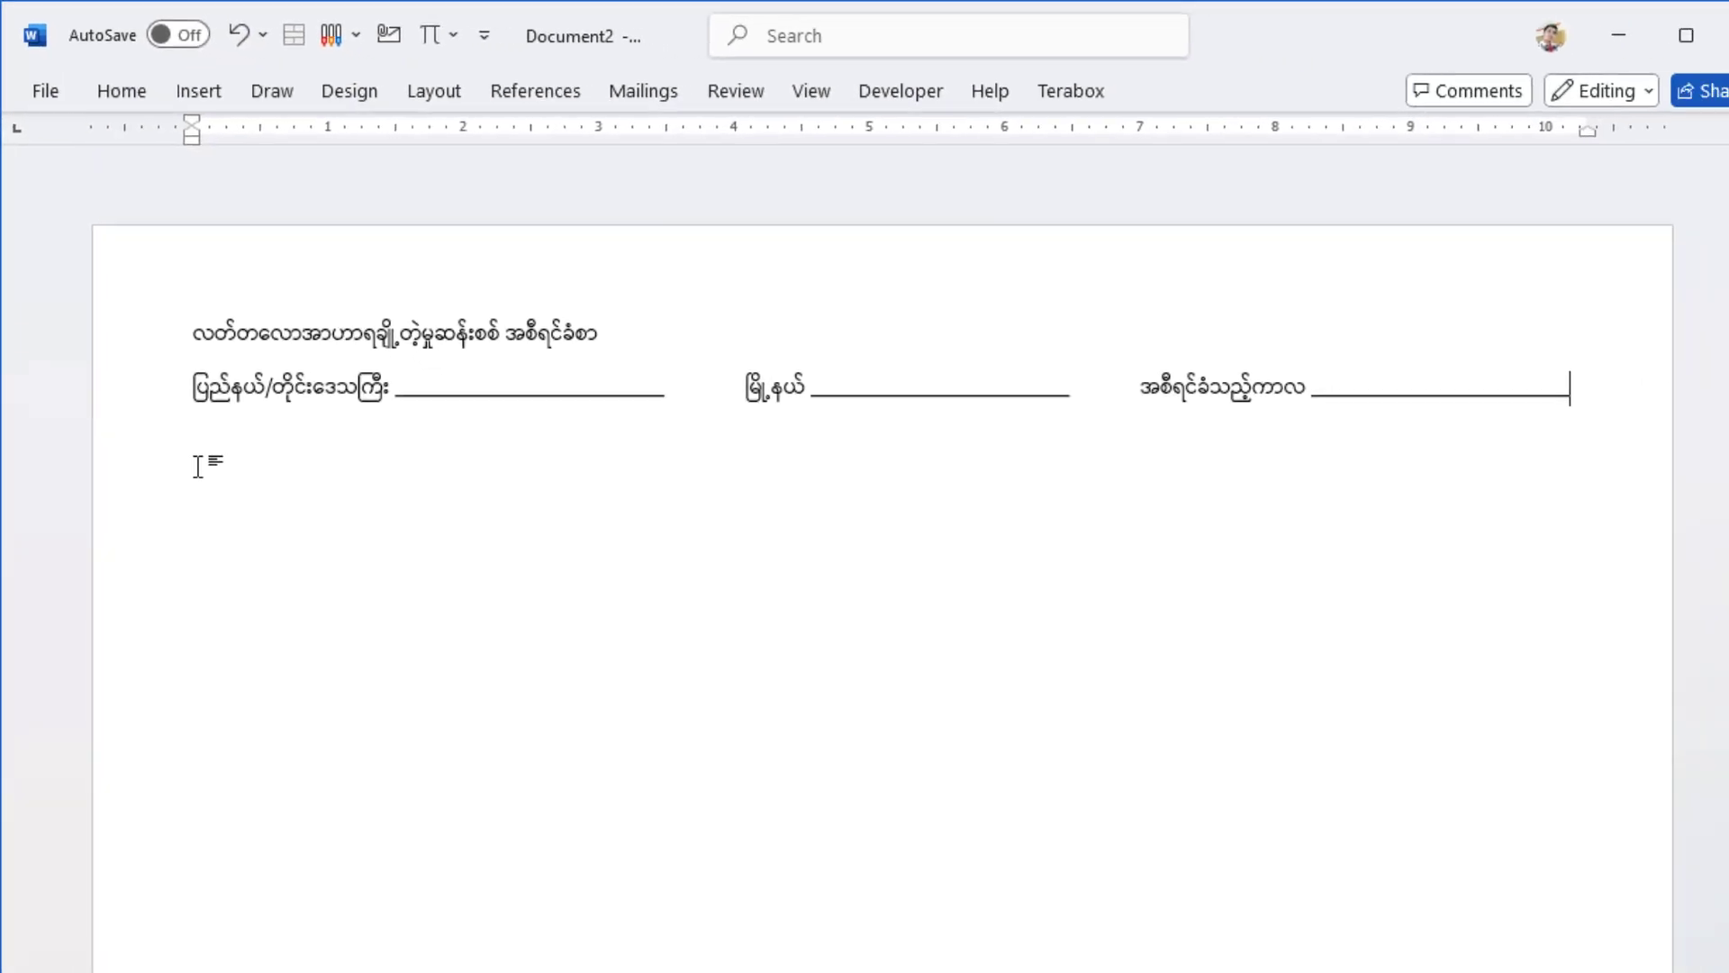
Insert a table with 10 columns and 12 rows below the label line
left_click(1565, 397)
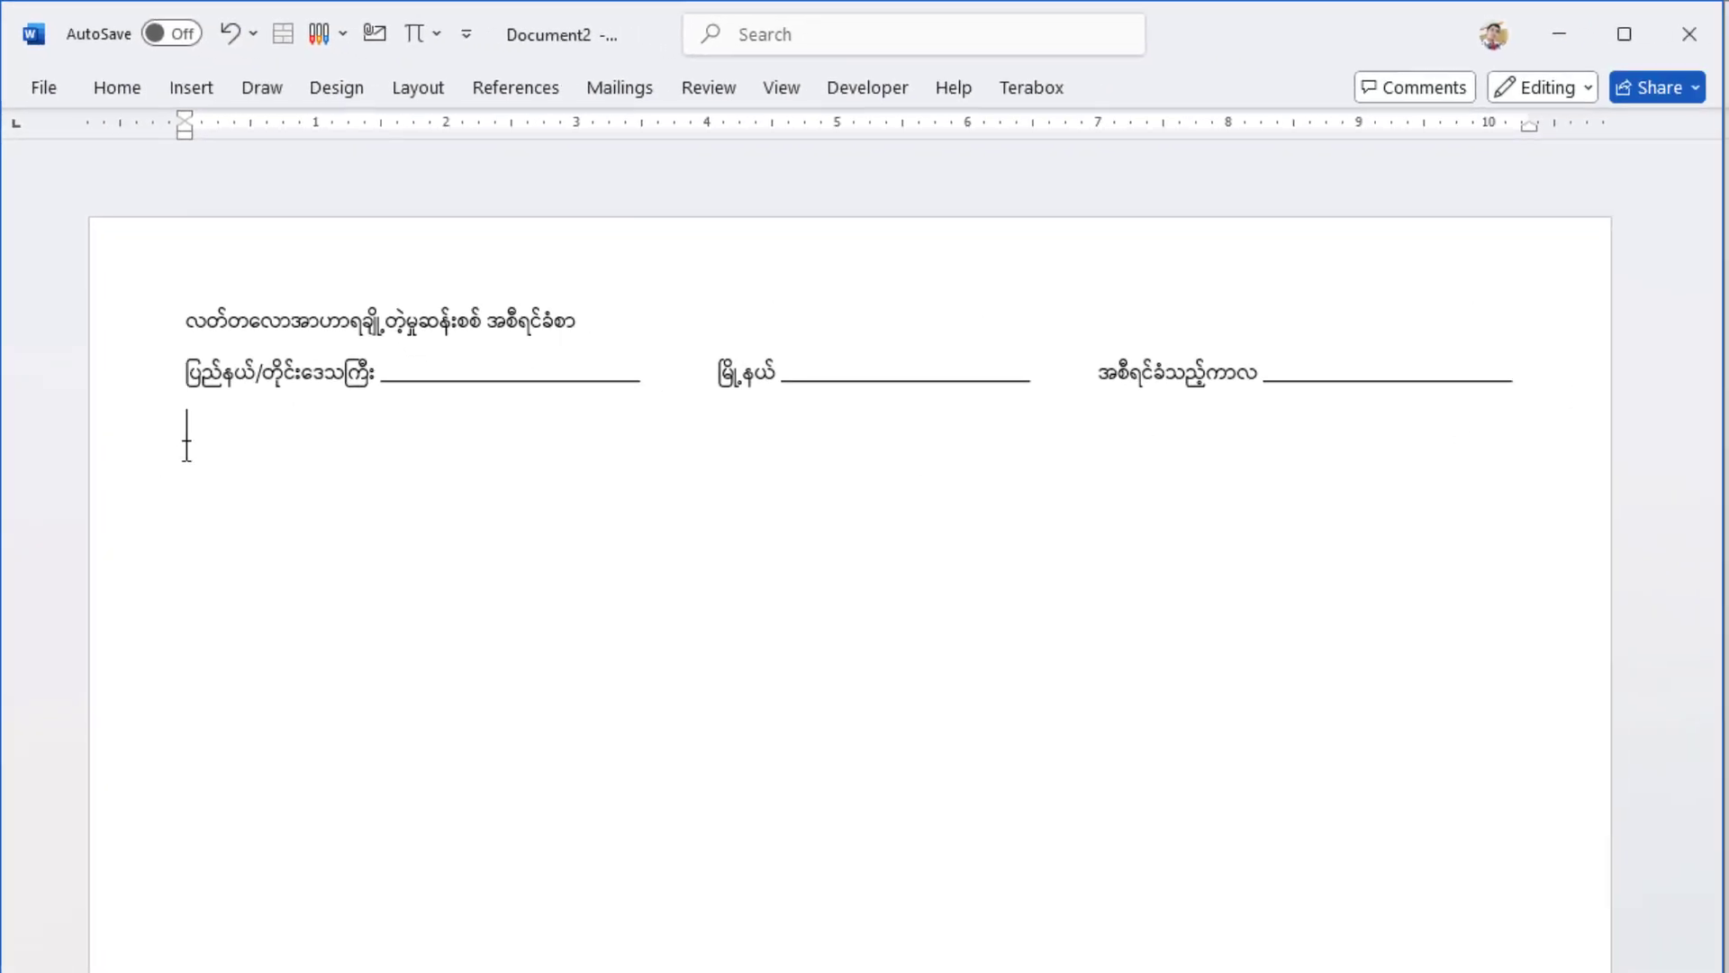
left_click(218, 94)
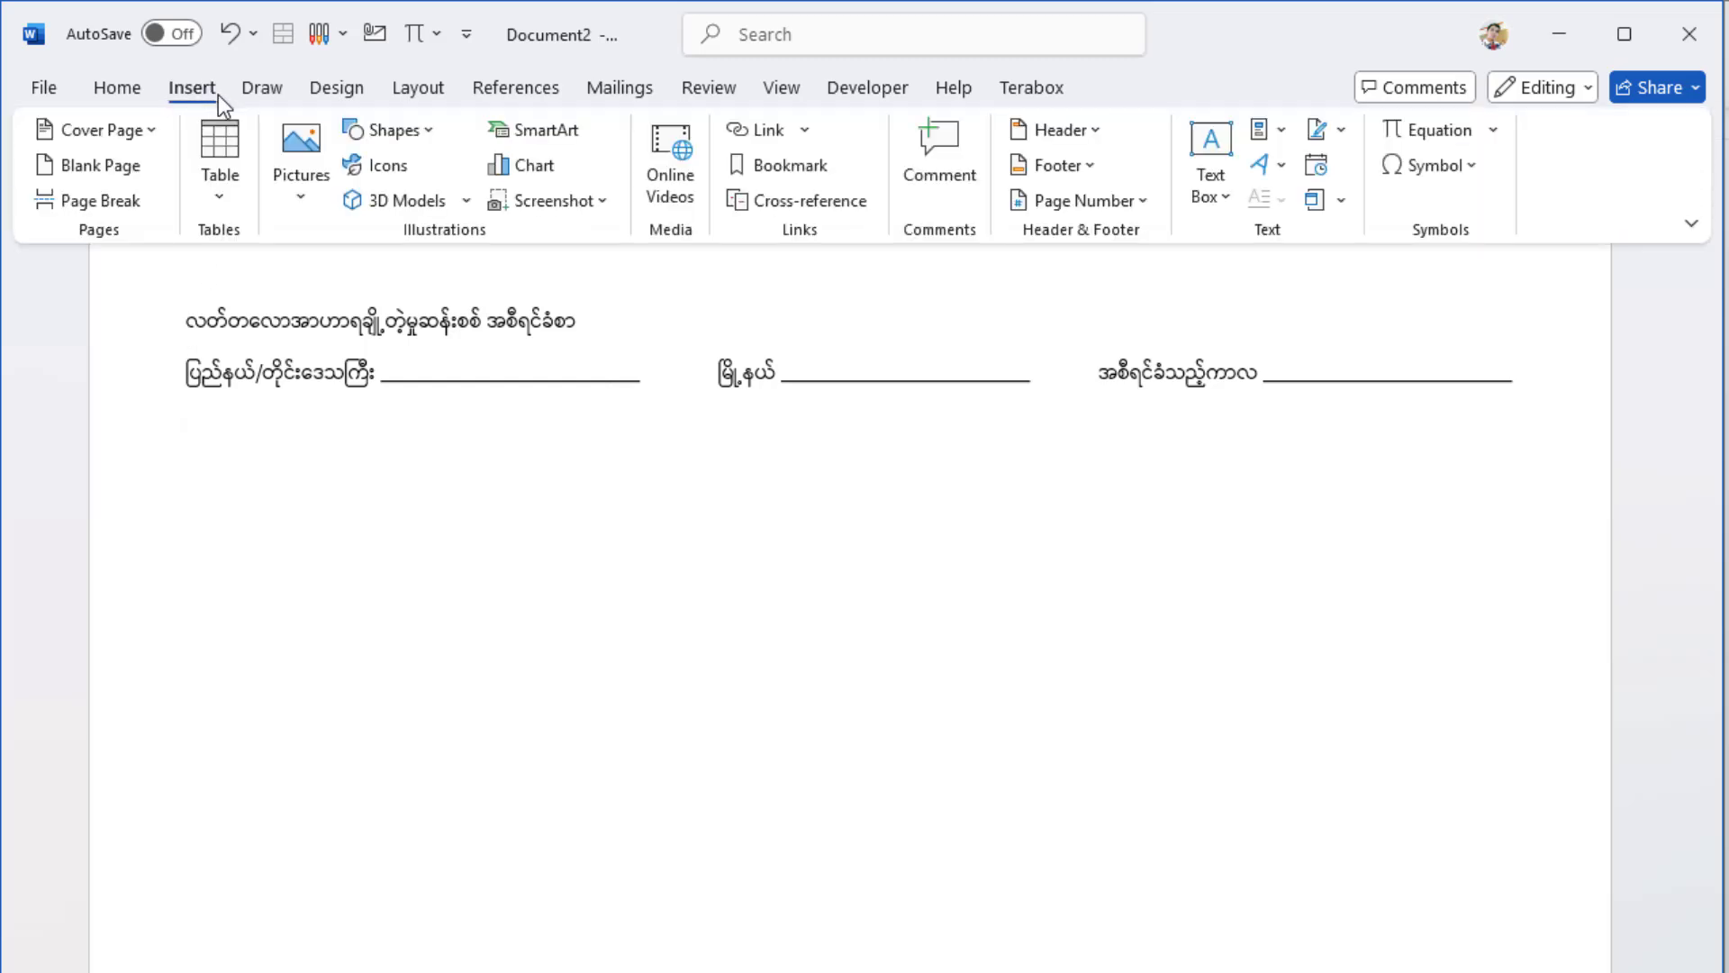
left_click(221, 190)
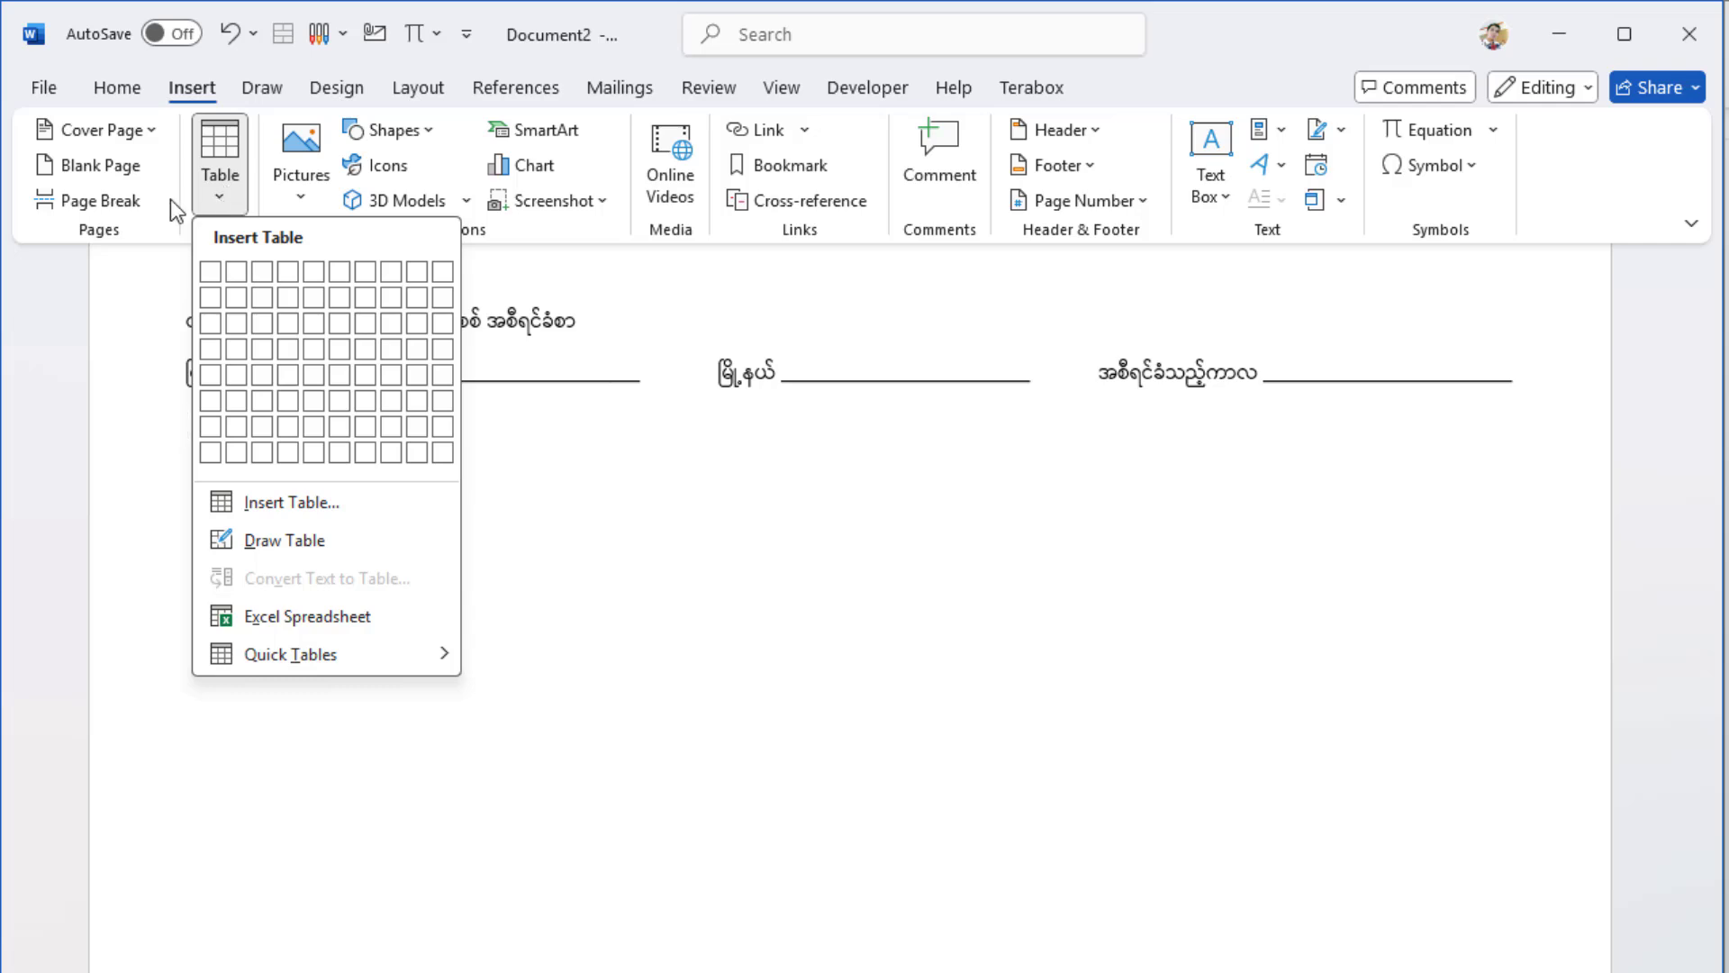
left_click(288, 502)
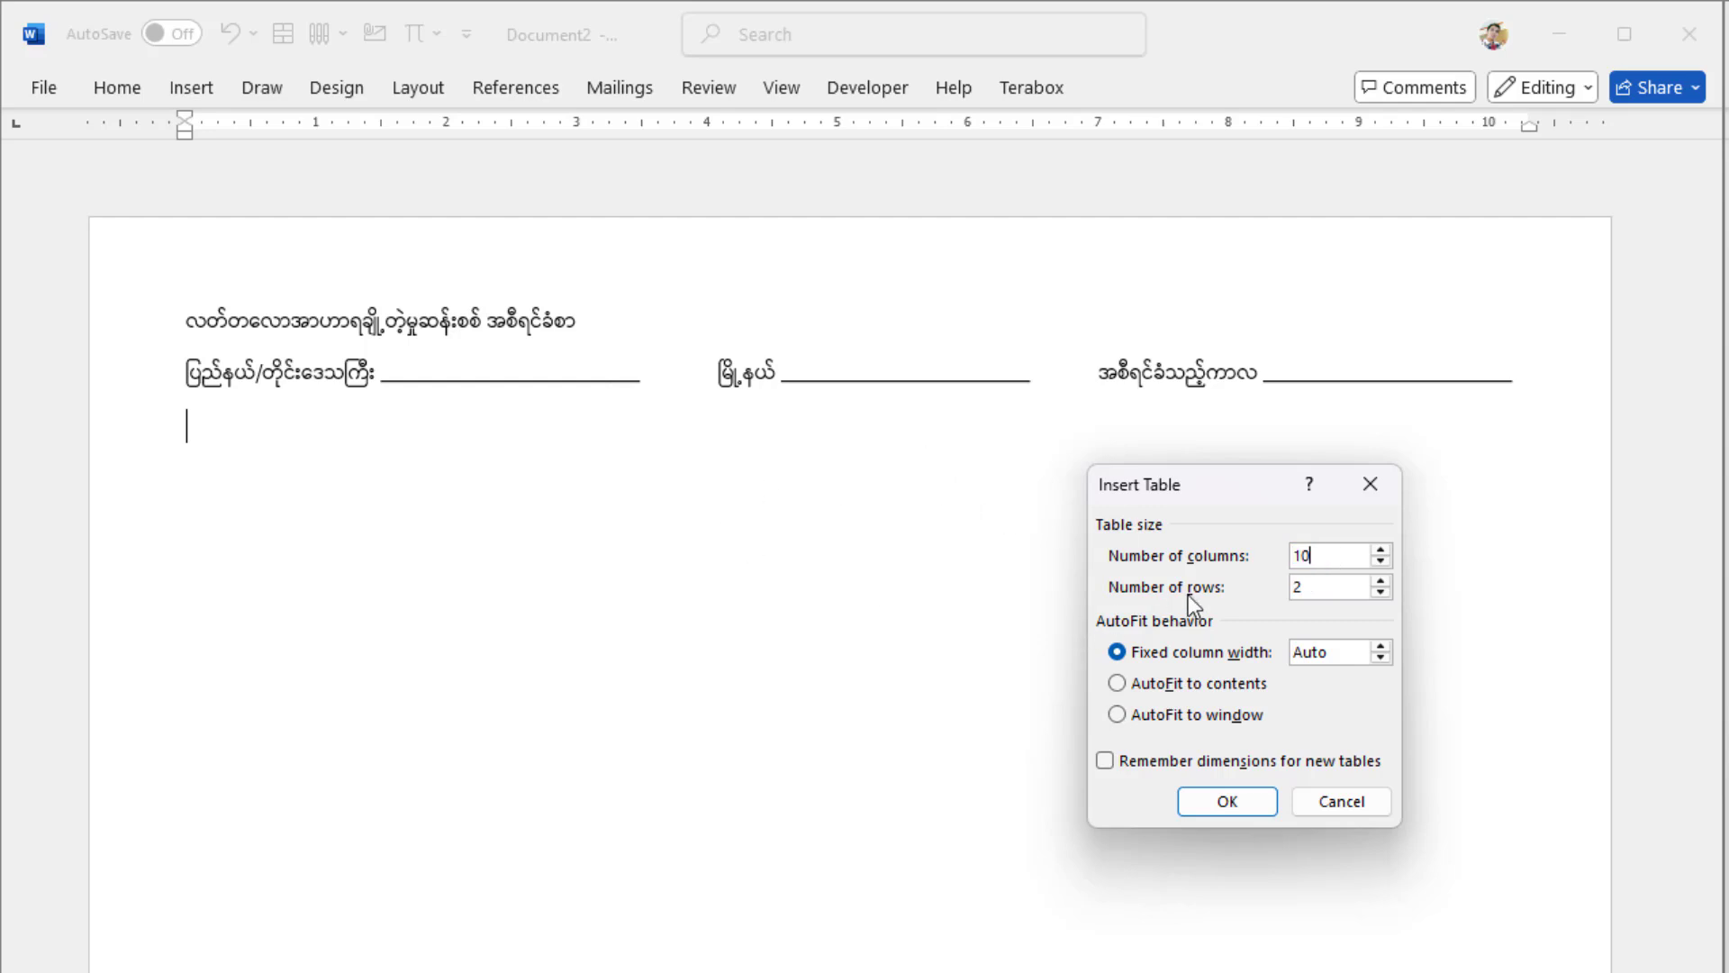
double_click(1326, 593)
left_click(1227, 801)
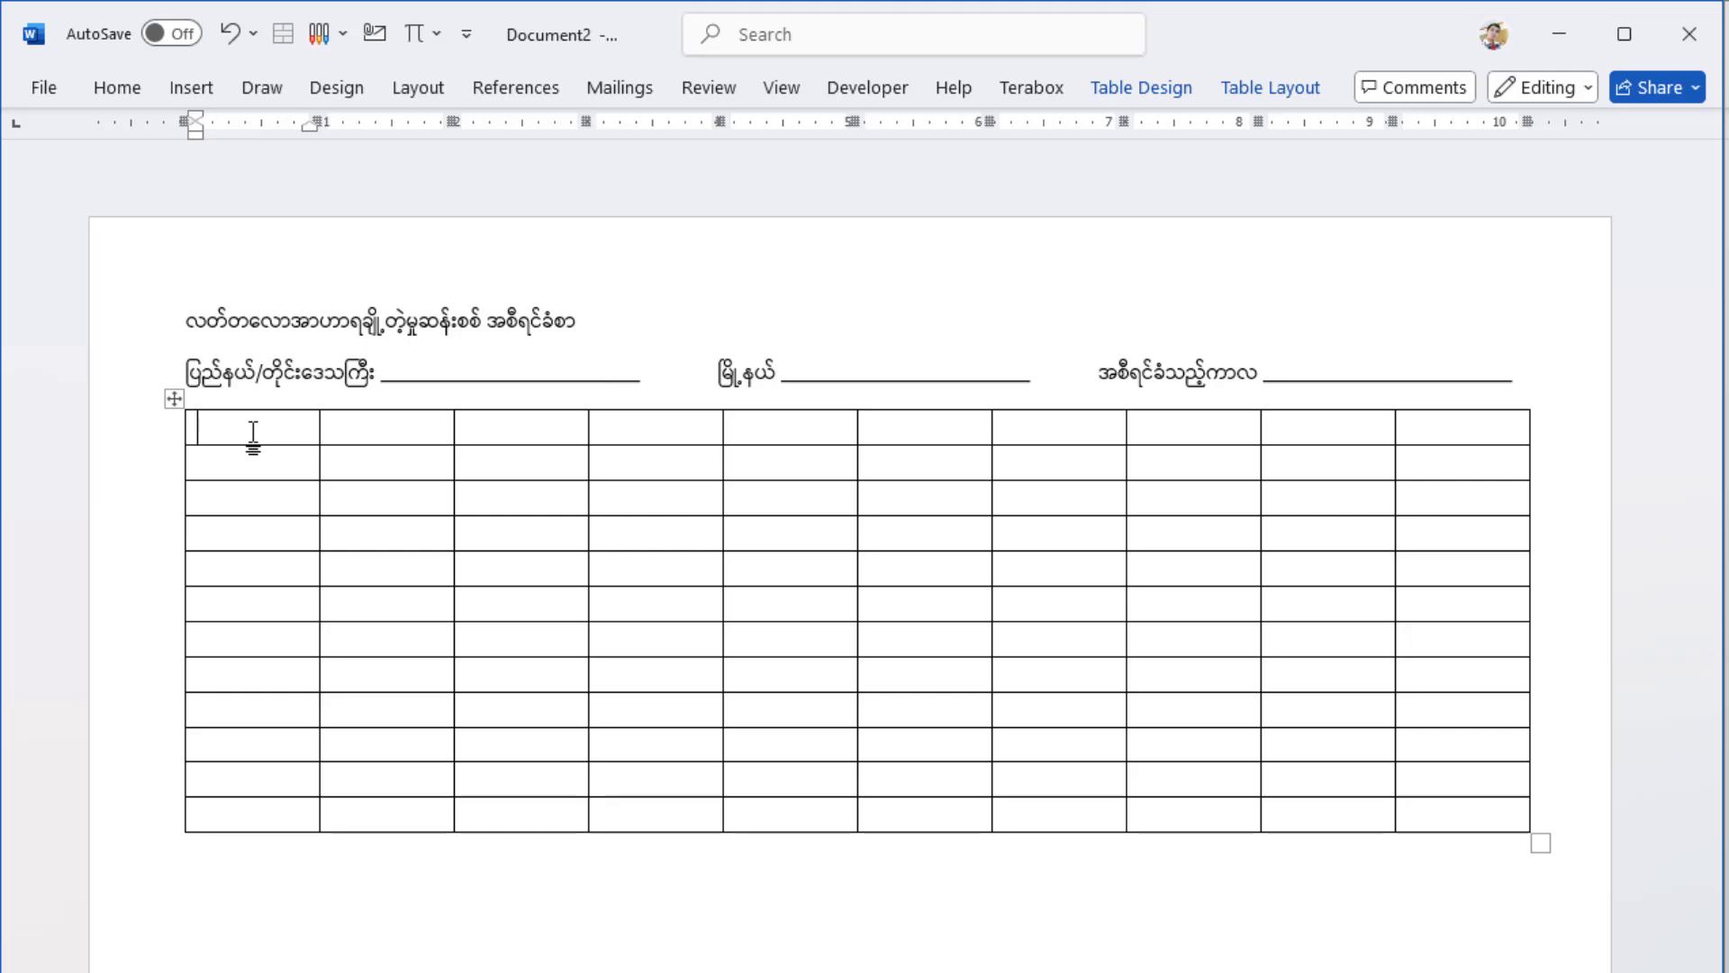
Enter the headers "စဉ်" and "ကျန်းမာရေးဌာန" in the first two cells of the table's top row
type("ဉ်")
key("Tab")
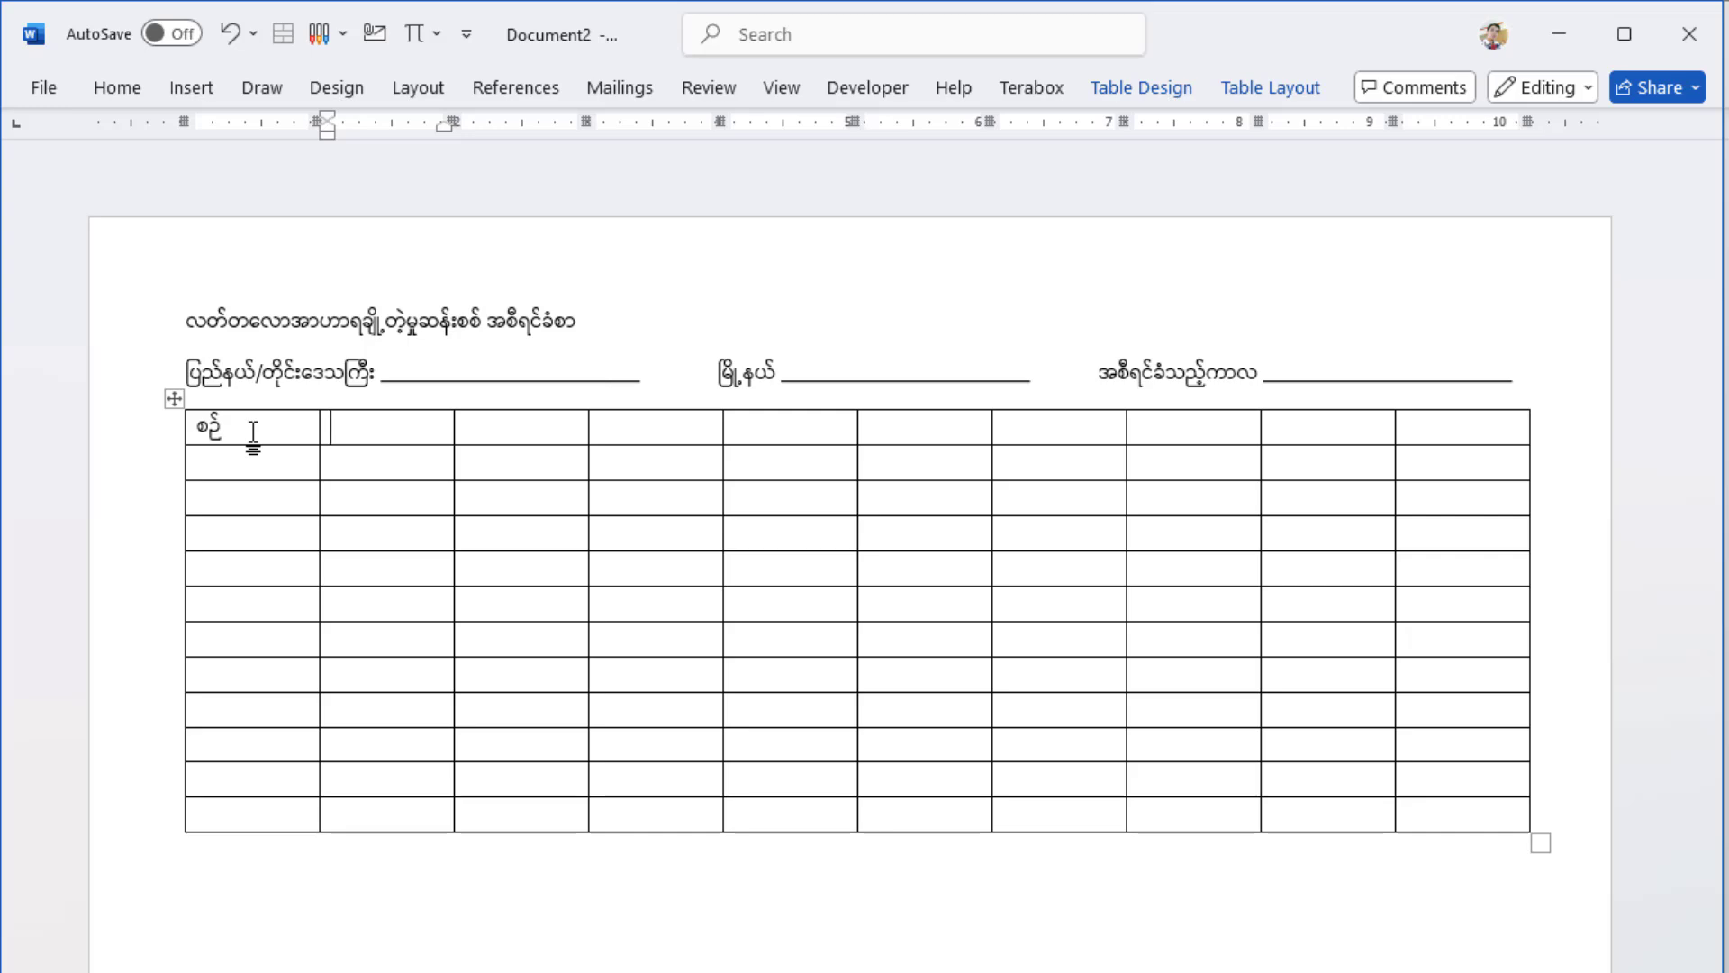
type("ကျန်းမာရေးဌာန")
scroll(309, 471, "up", 2)
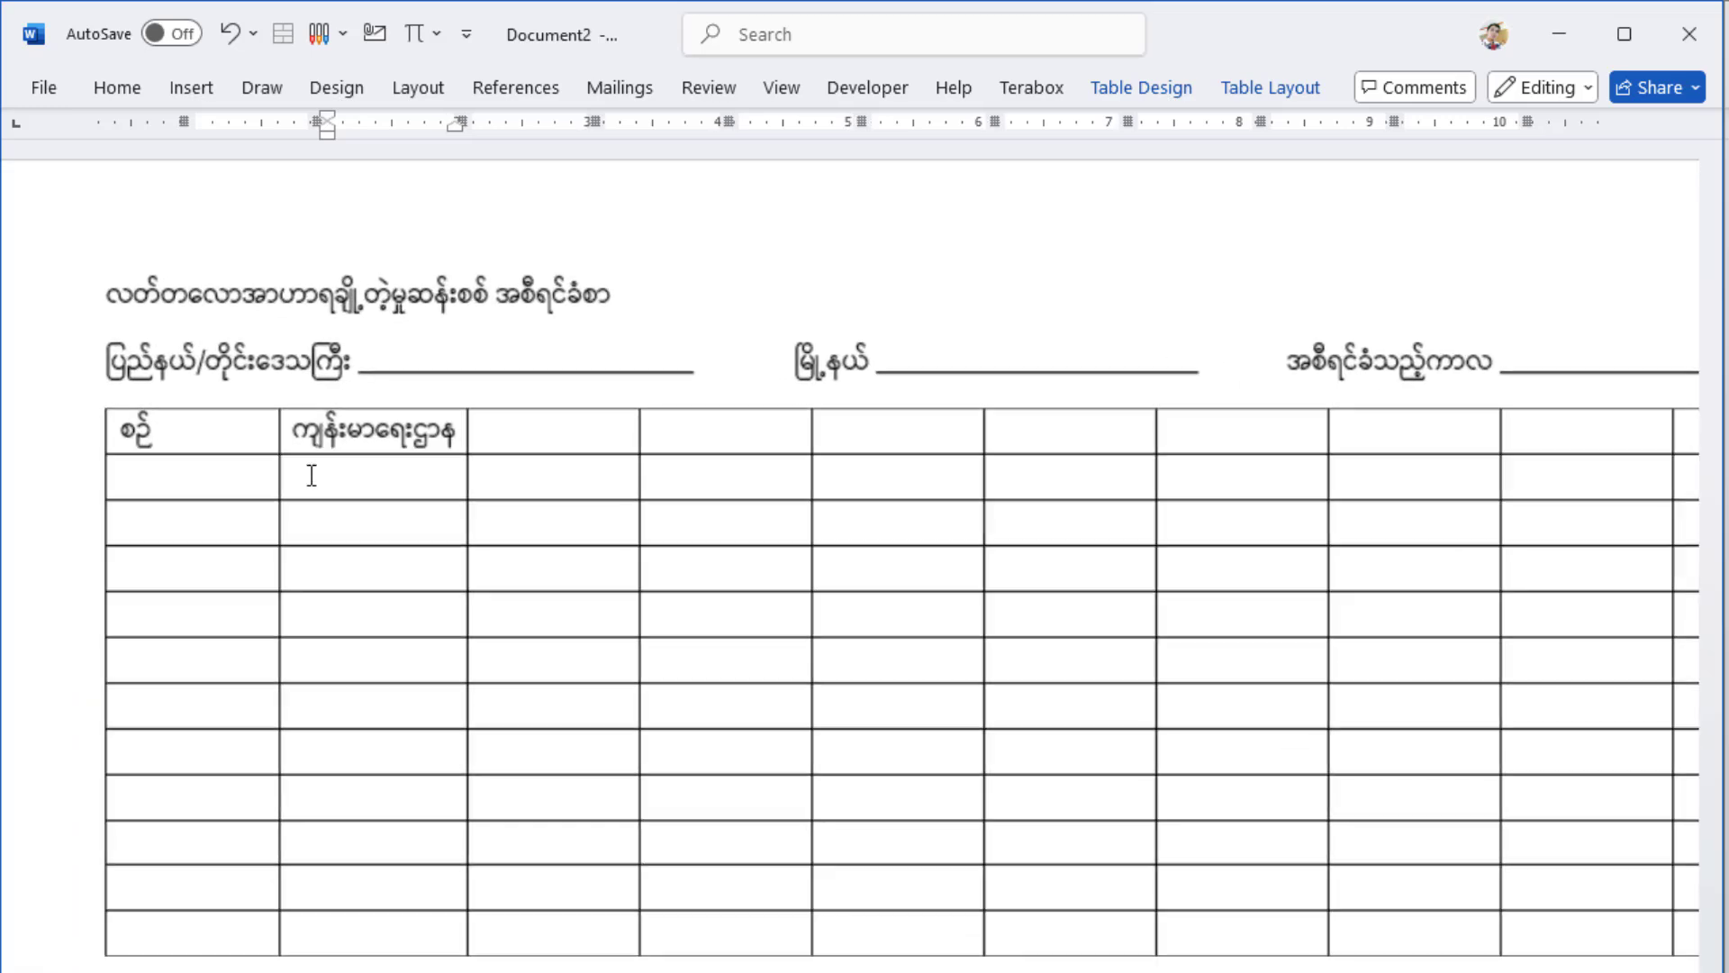
left_click_drag(277, 526, 177, 528)
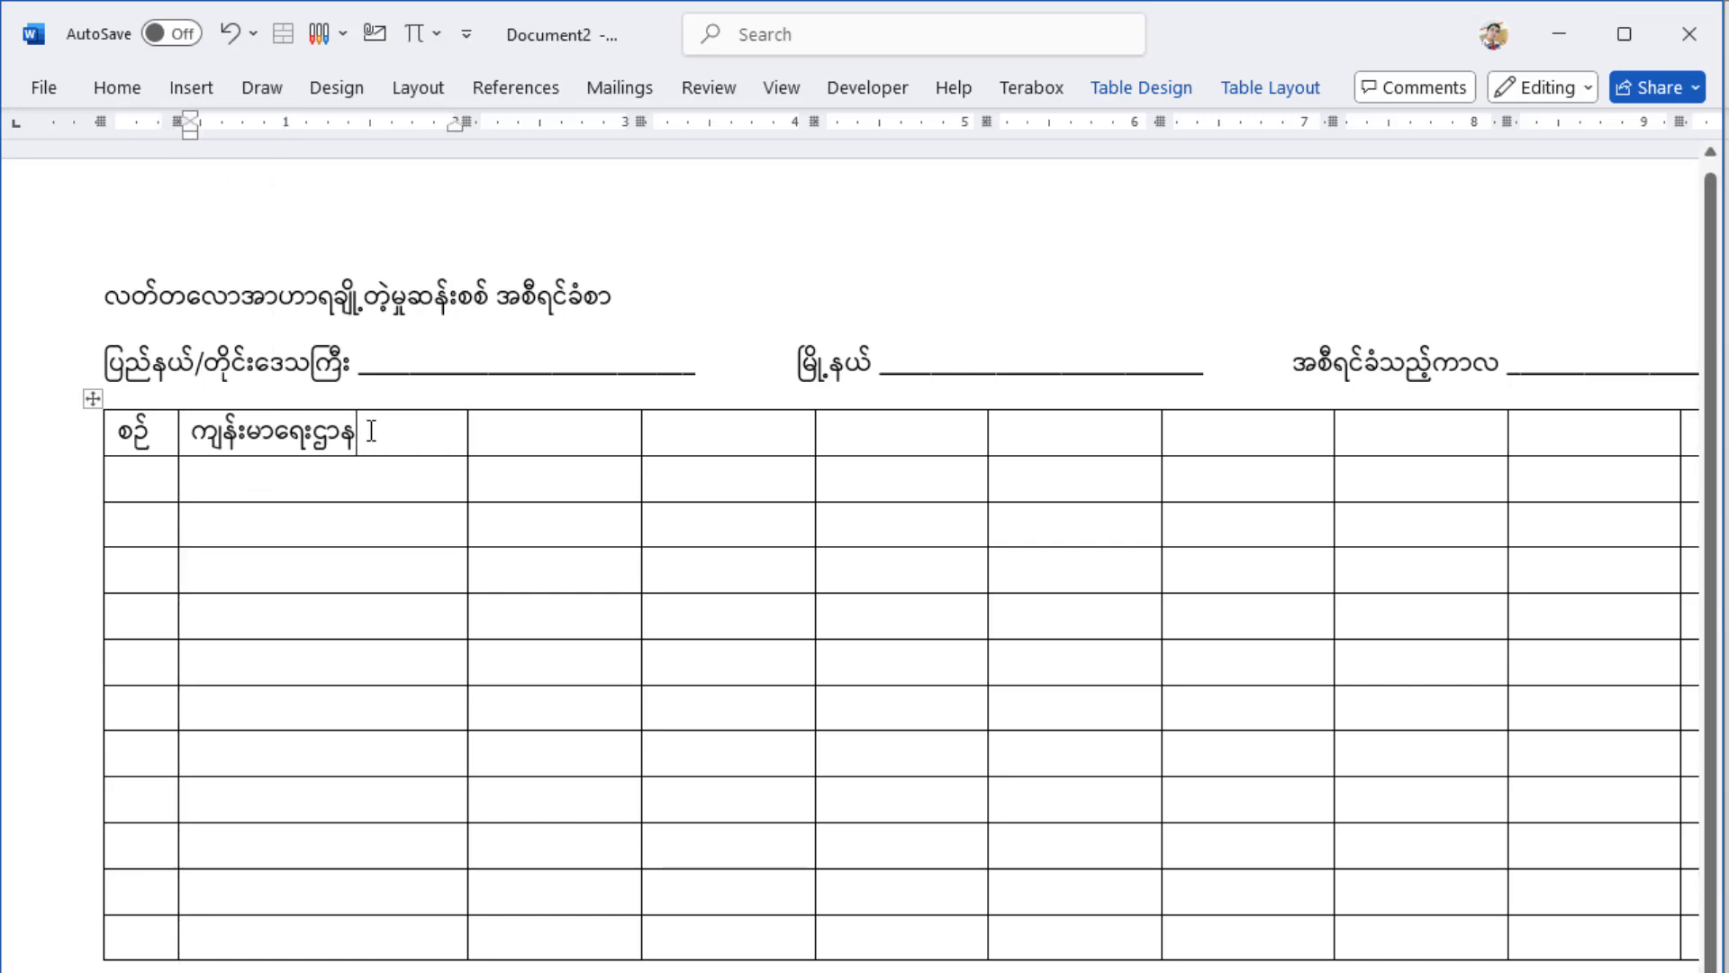
key("ctrl+z")
Enter "လက်မောင်းလုံးပတ် တိုင်းတာသည့် ကလေးဦးရေ (A)" as the third column's header
left_click(528, 434)
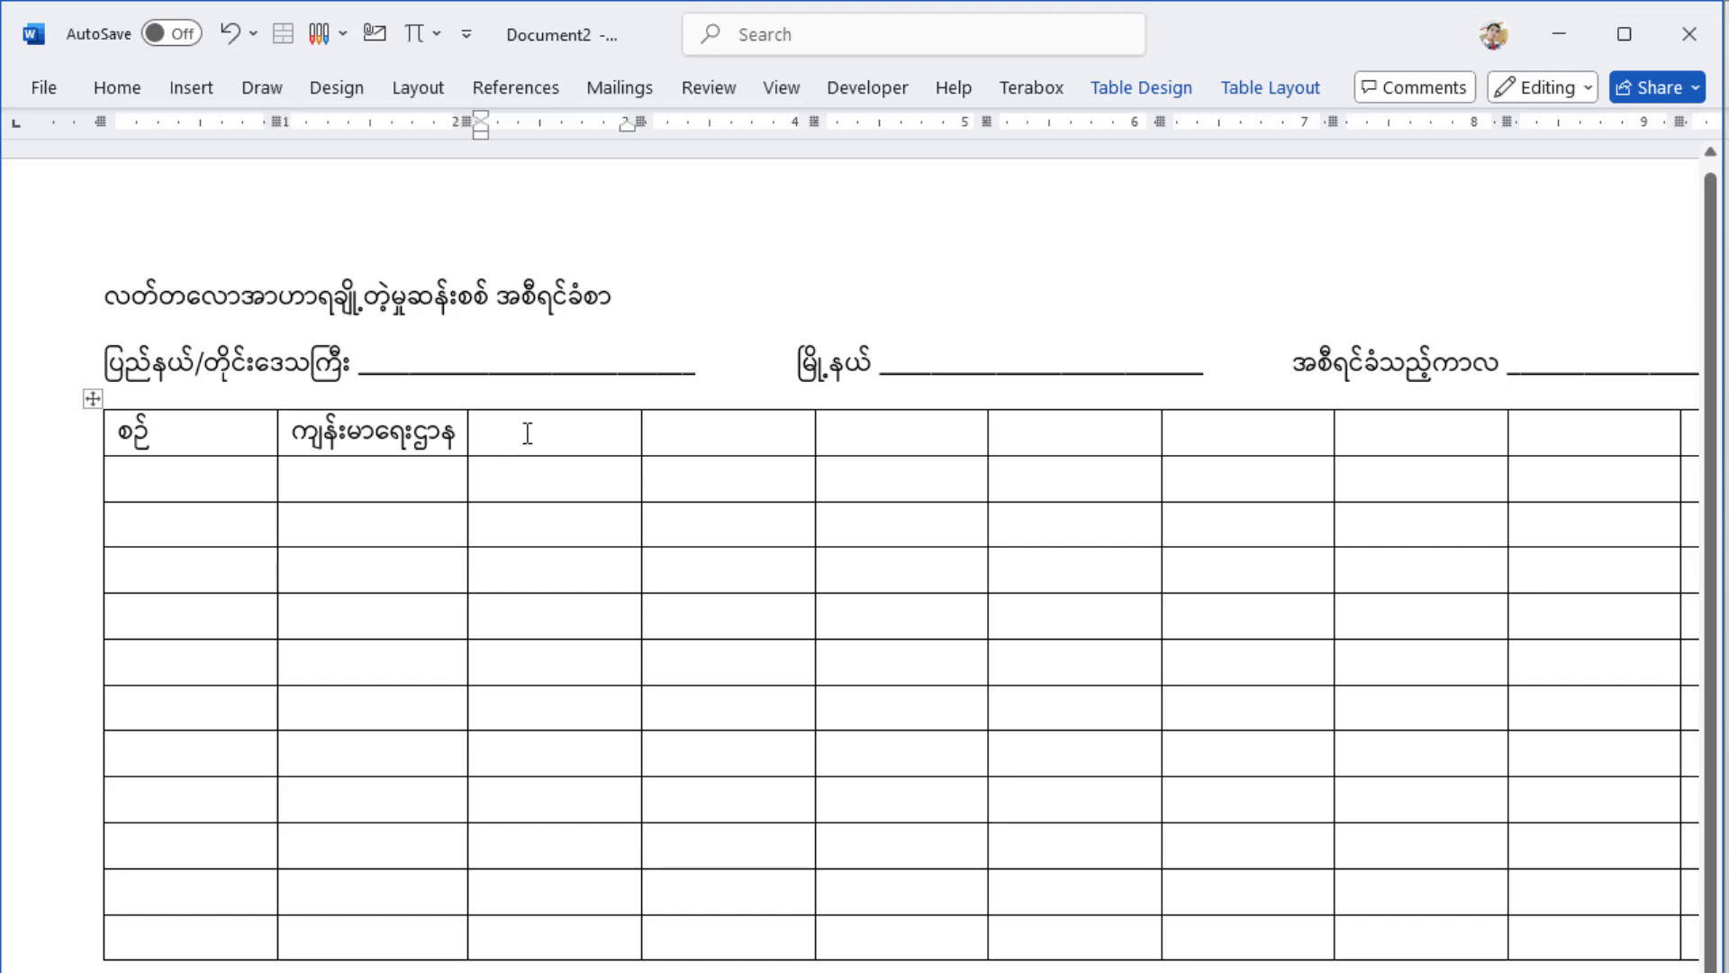
type("လ")
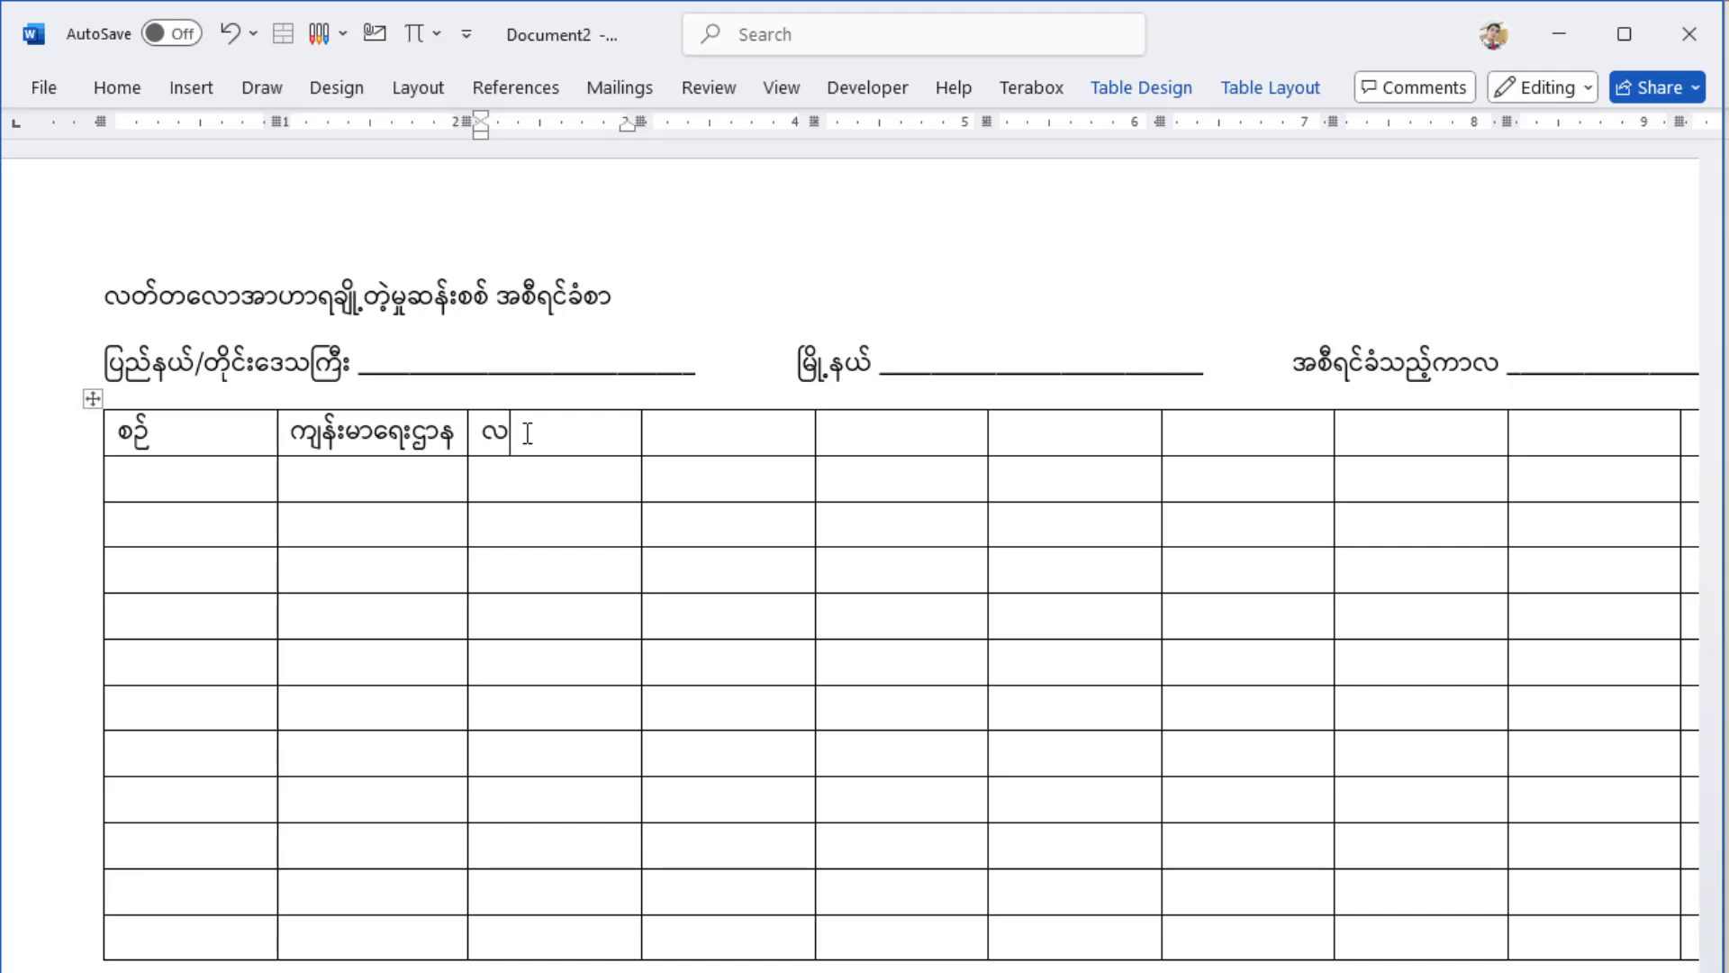
type("က်မောင်းလုံးပတ်")
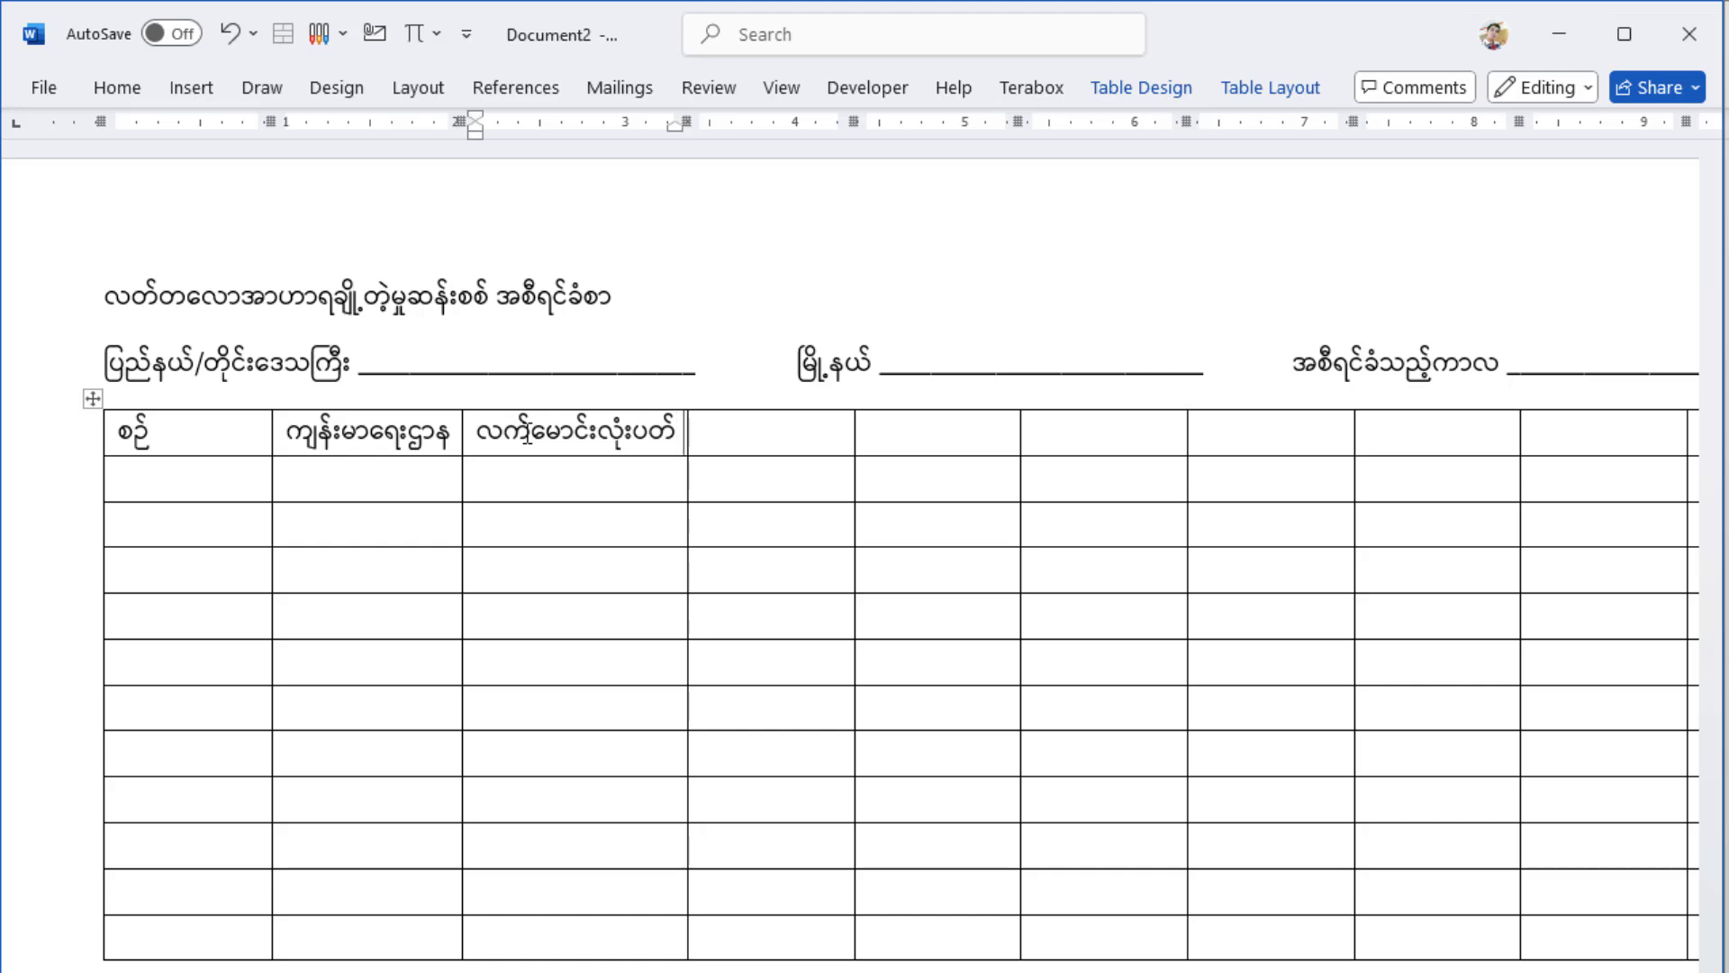
type(" တိုင်းတာသည့်")
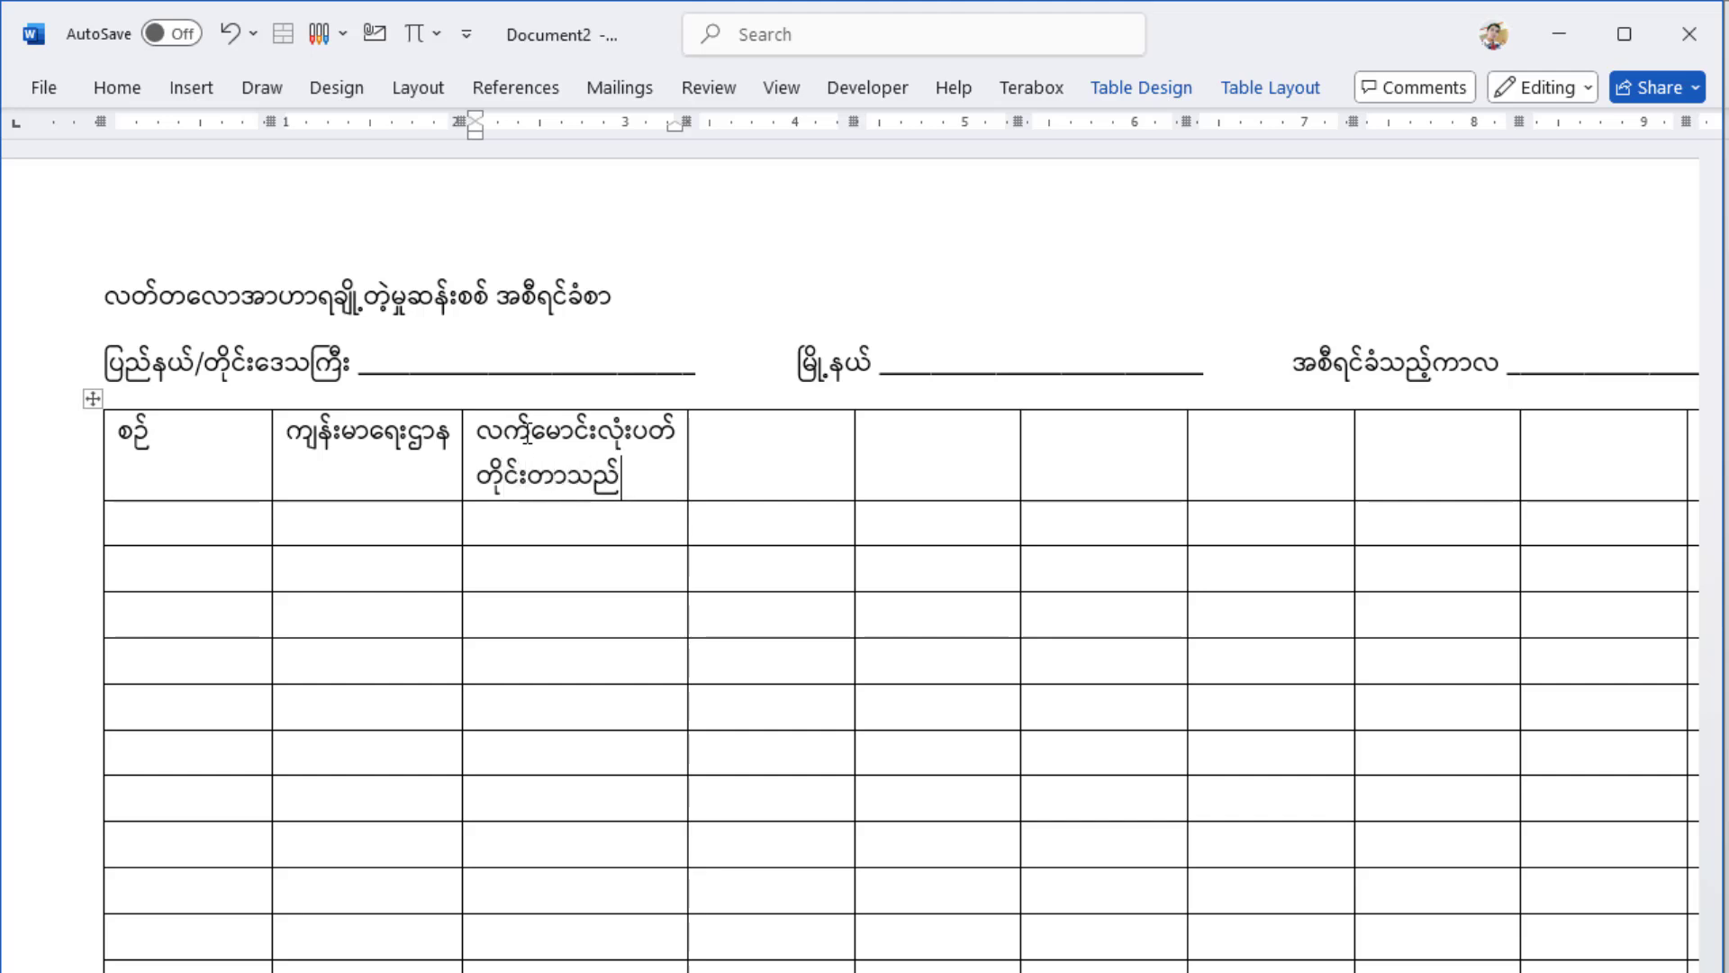
type(" ကလေးဦးရေ (")
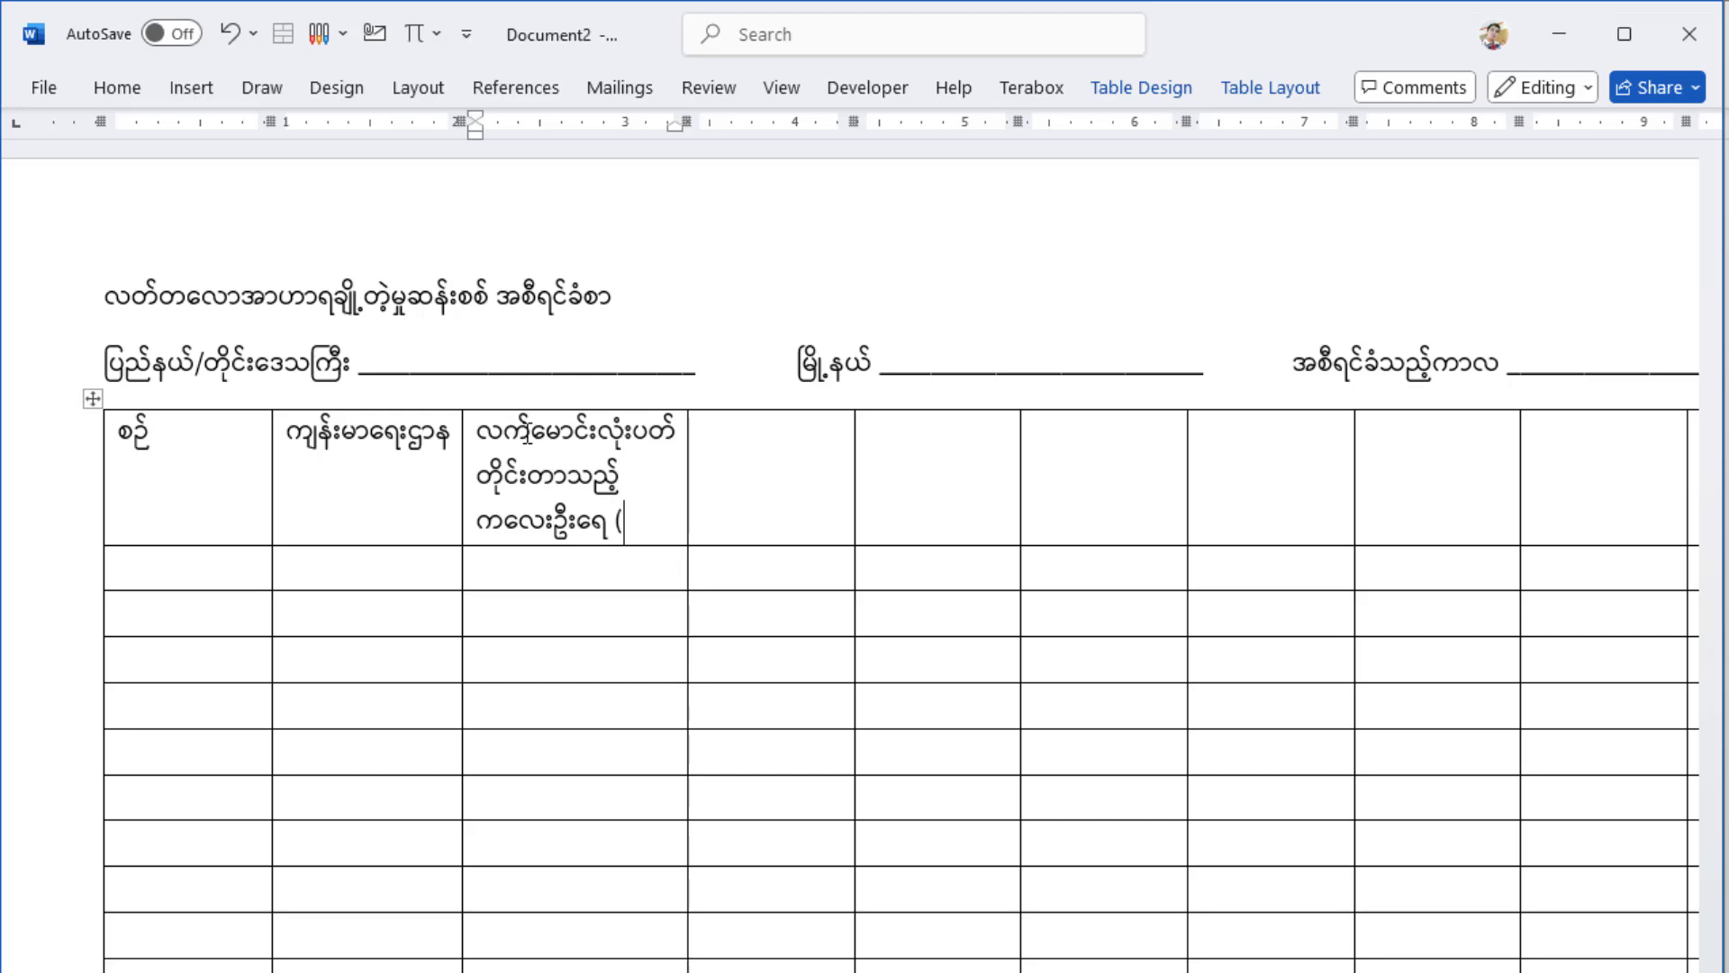
type("A)")
key("Tab")
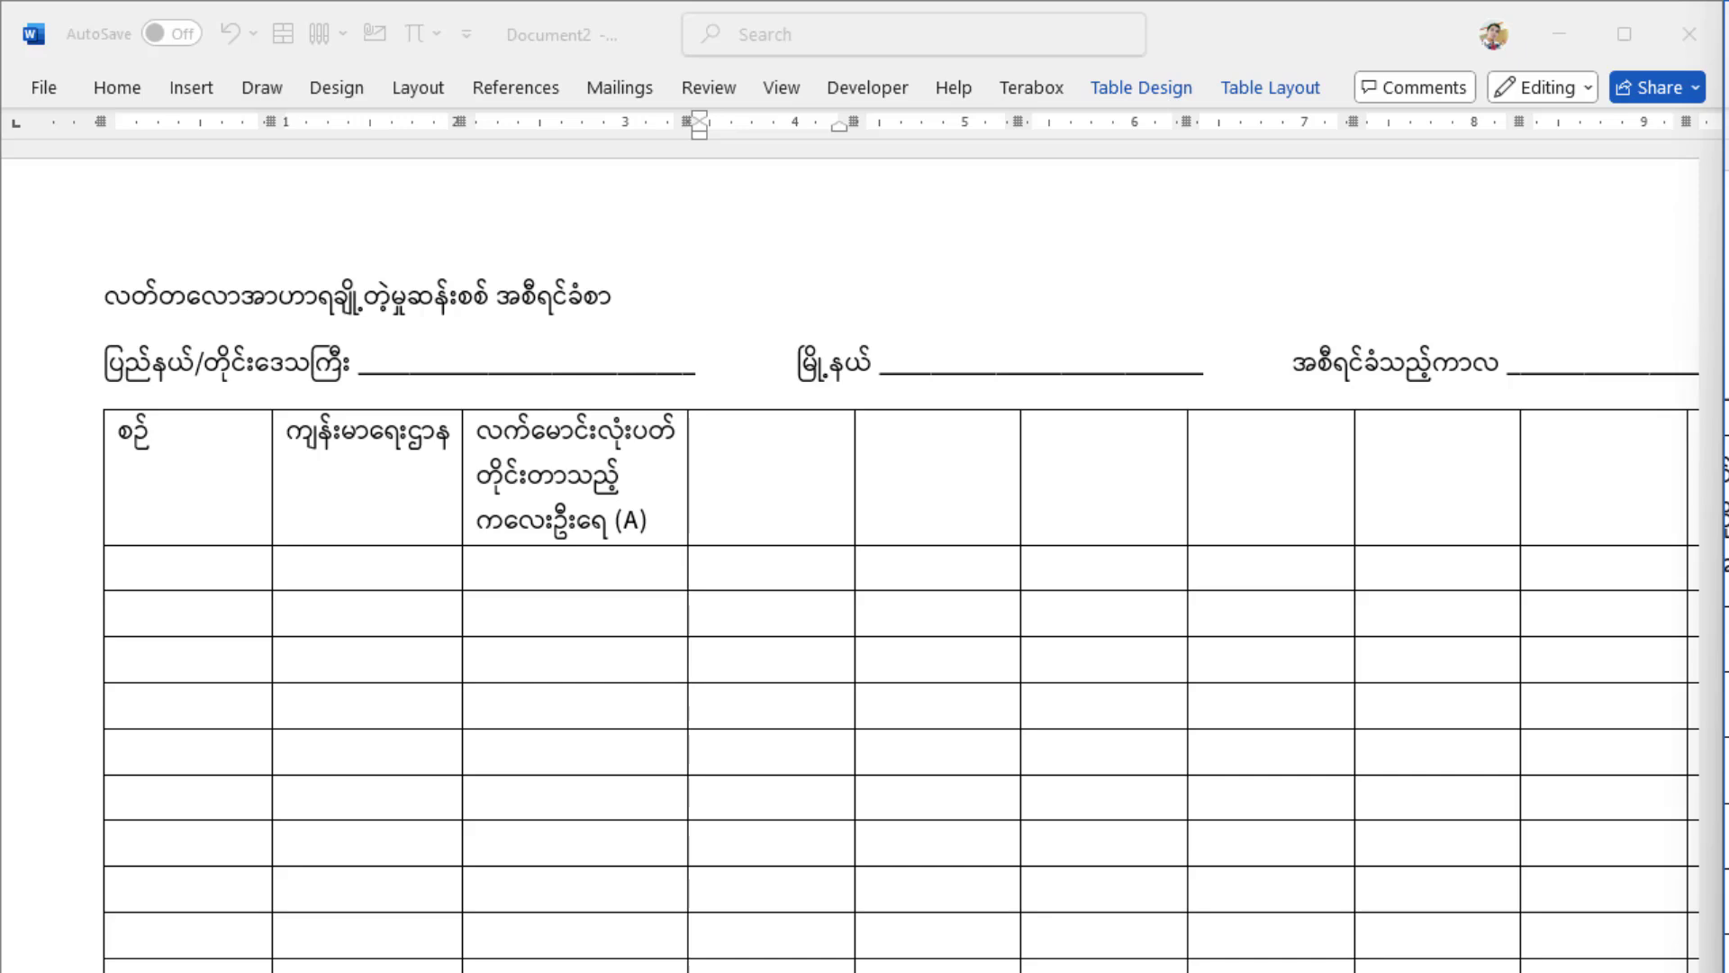
Enter the subheader "ဦးရေ (B)" in the second row of the fourth column
left_click(741, 579)
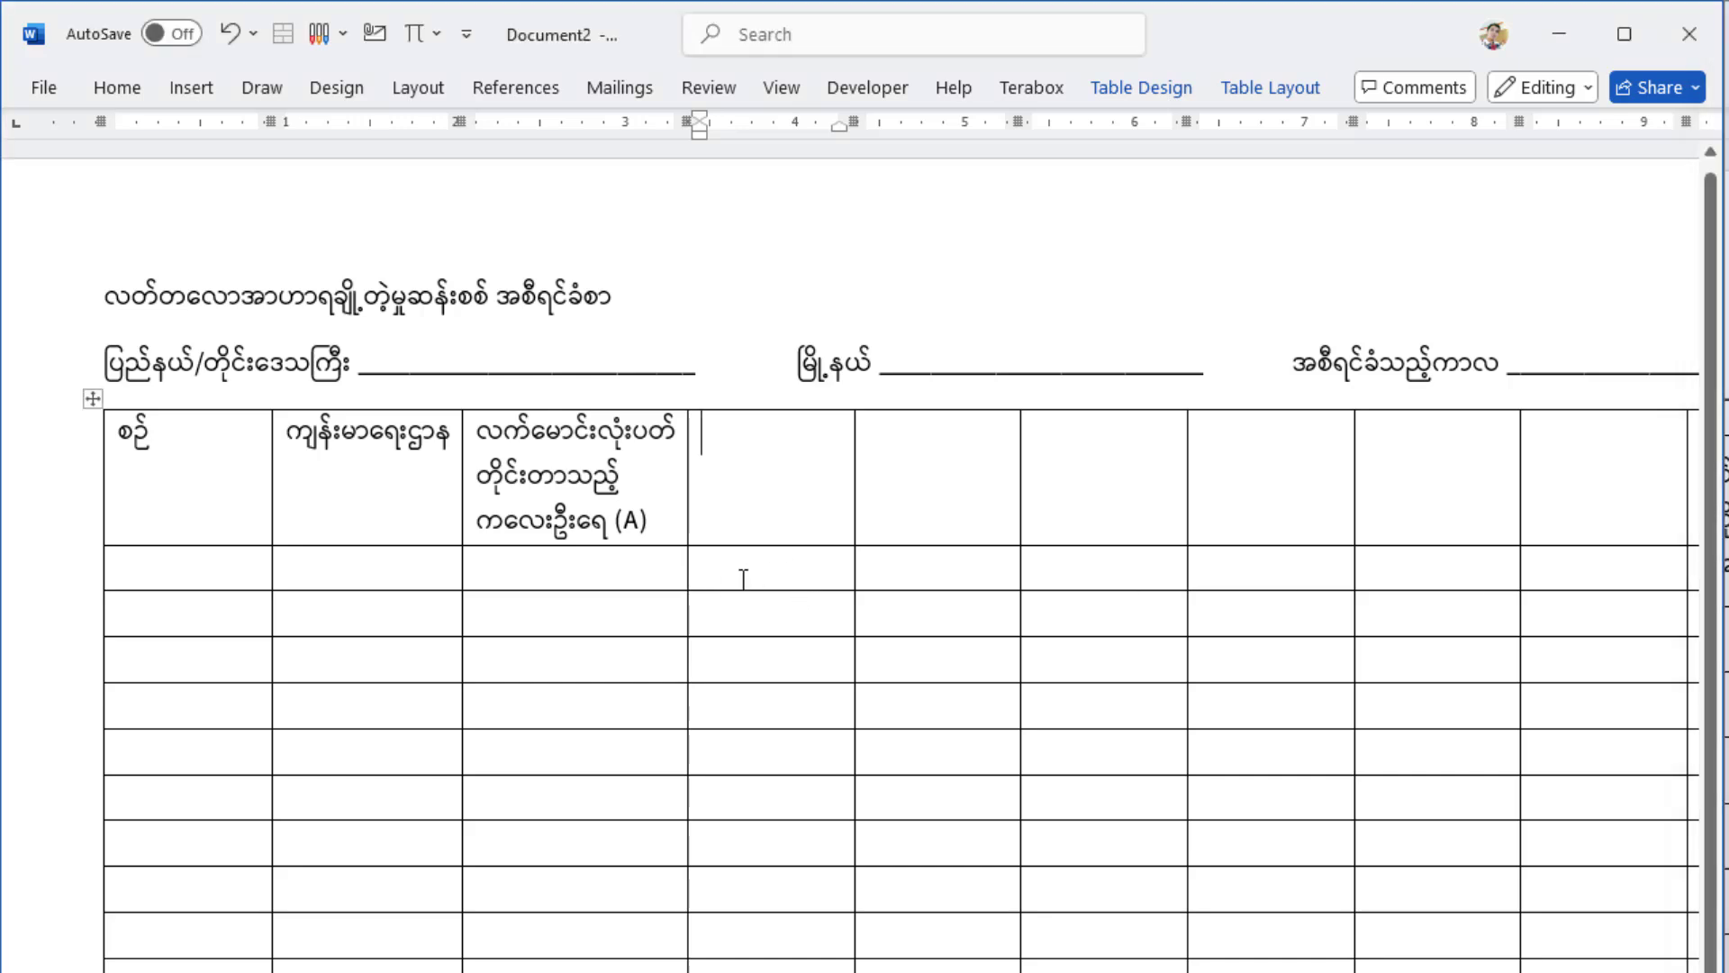
left_click(740, 581)
type("M:")
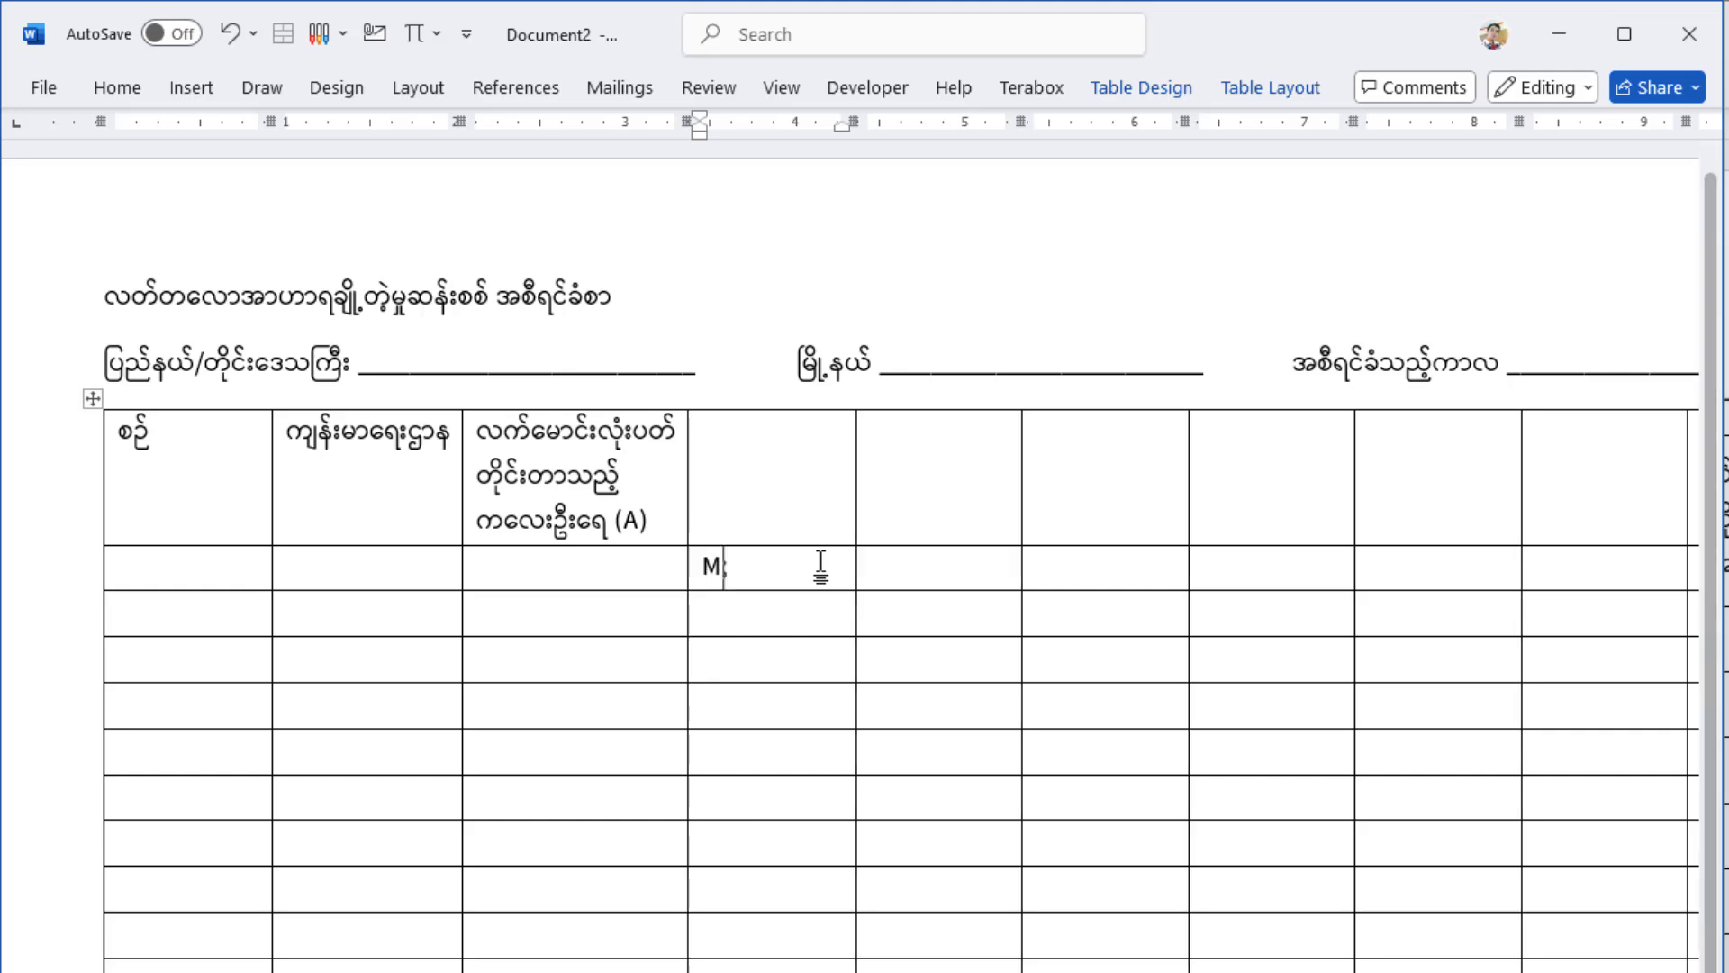
key("BackSpace")
key("BackSpace")
type("ဦးကို")
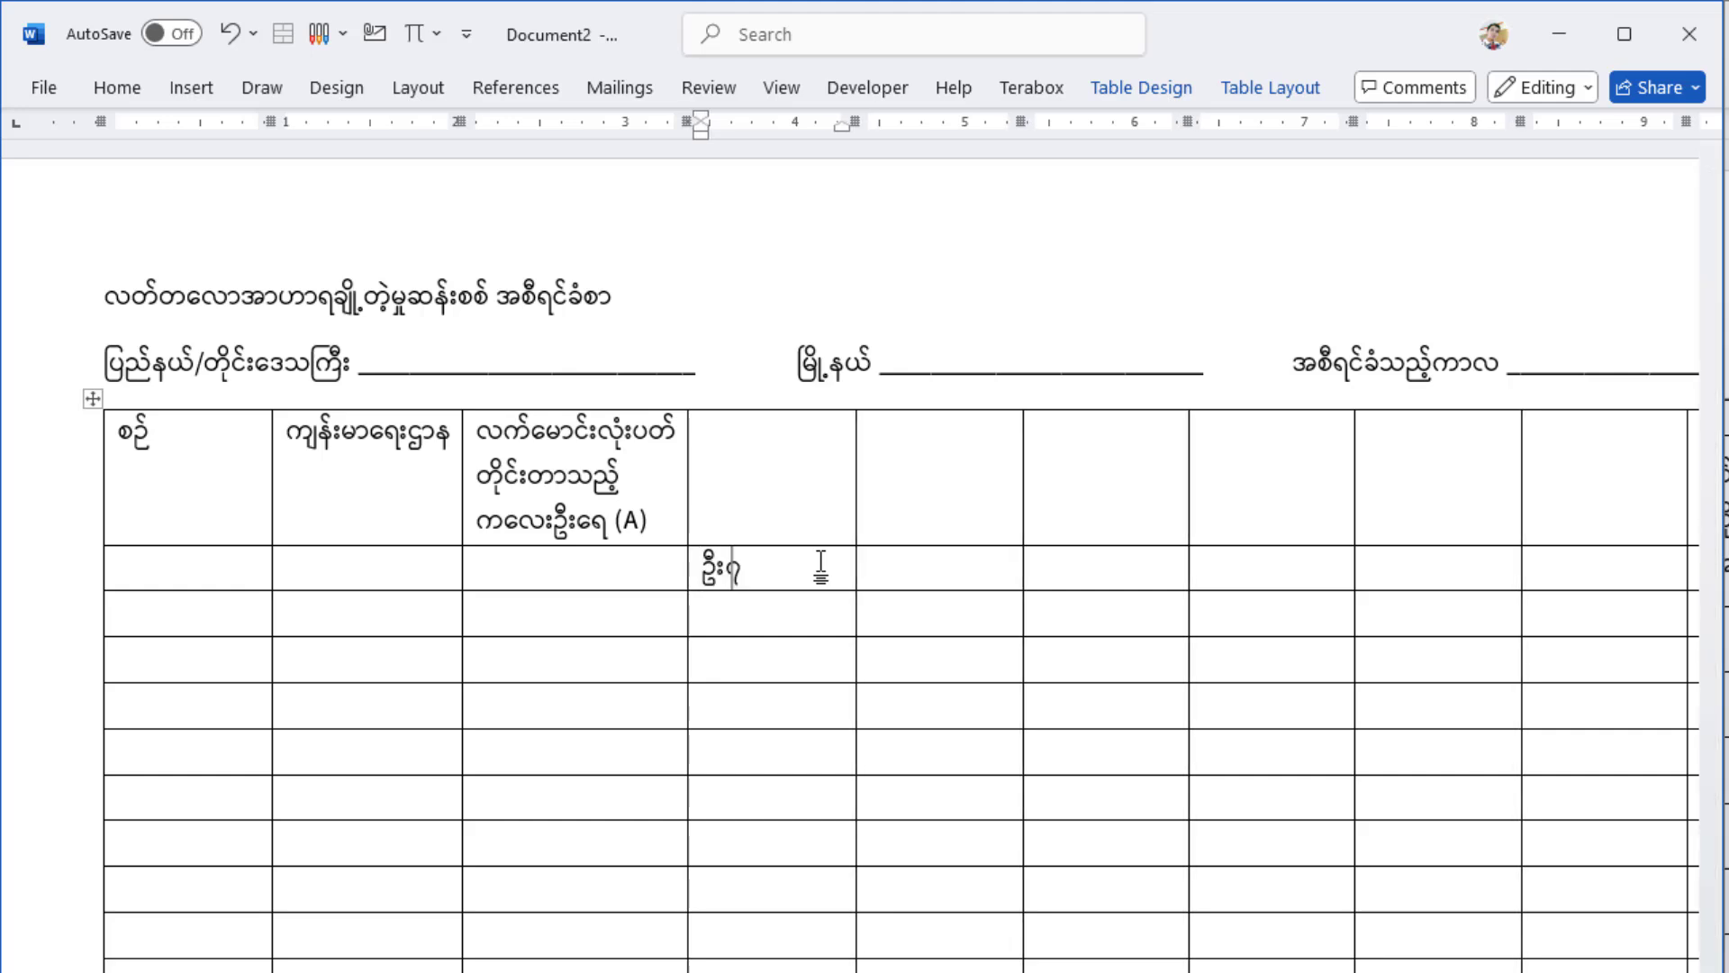
key("BackSpace")
key("BackSpace")
key("BackSpace")
type("ရေ")
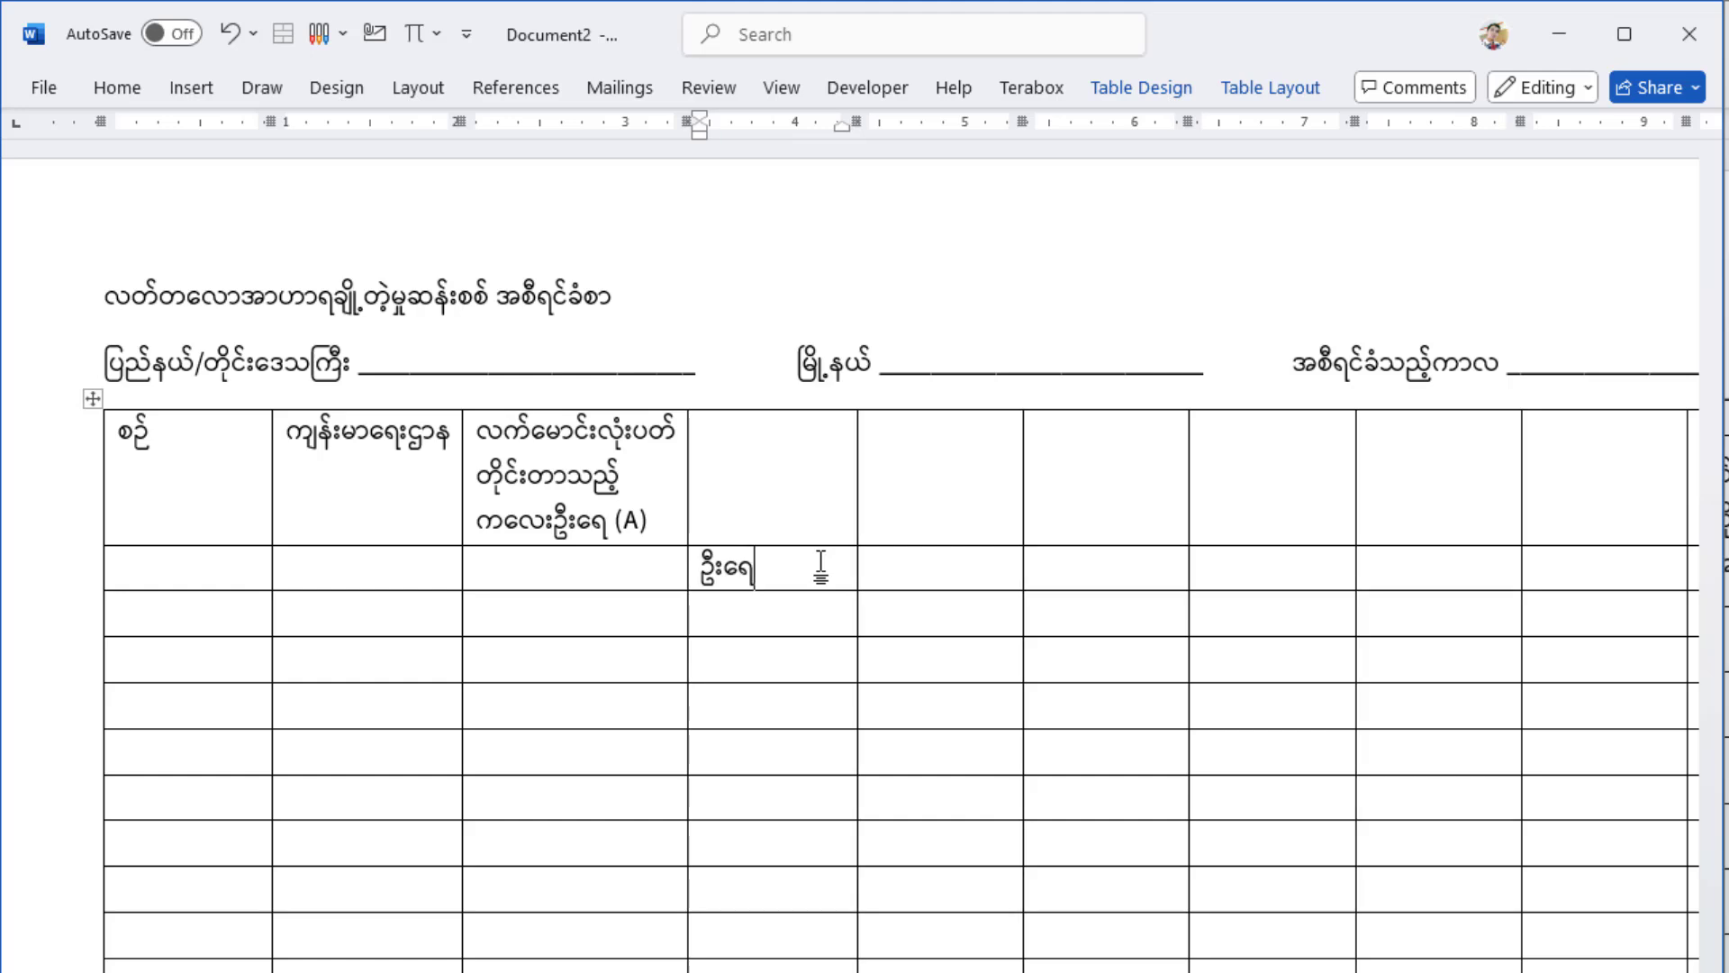
type(" (B)")
Enter the subheader "% (B/A*100)" in the second row of the fifth column
key("Tab")
type("%")
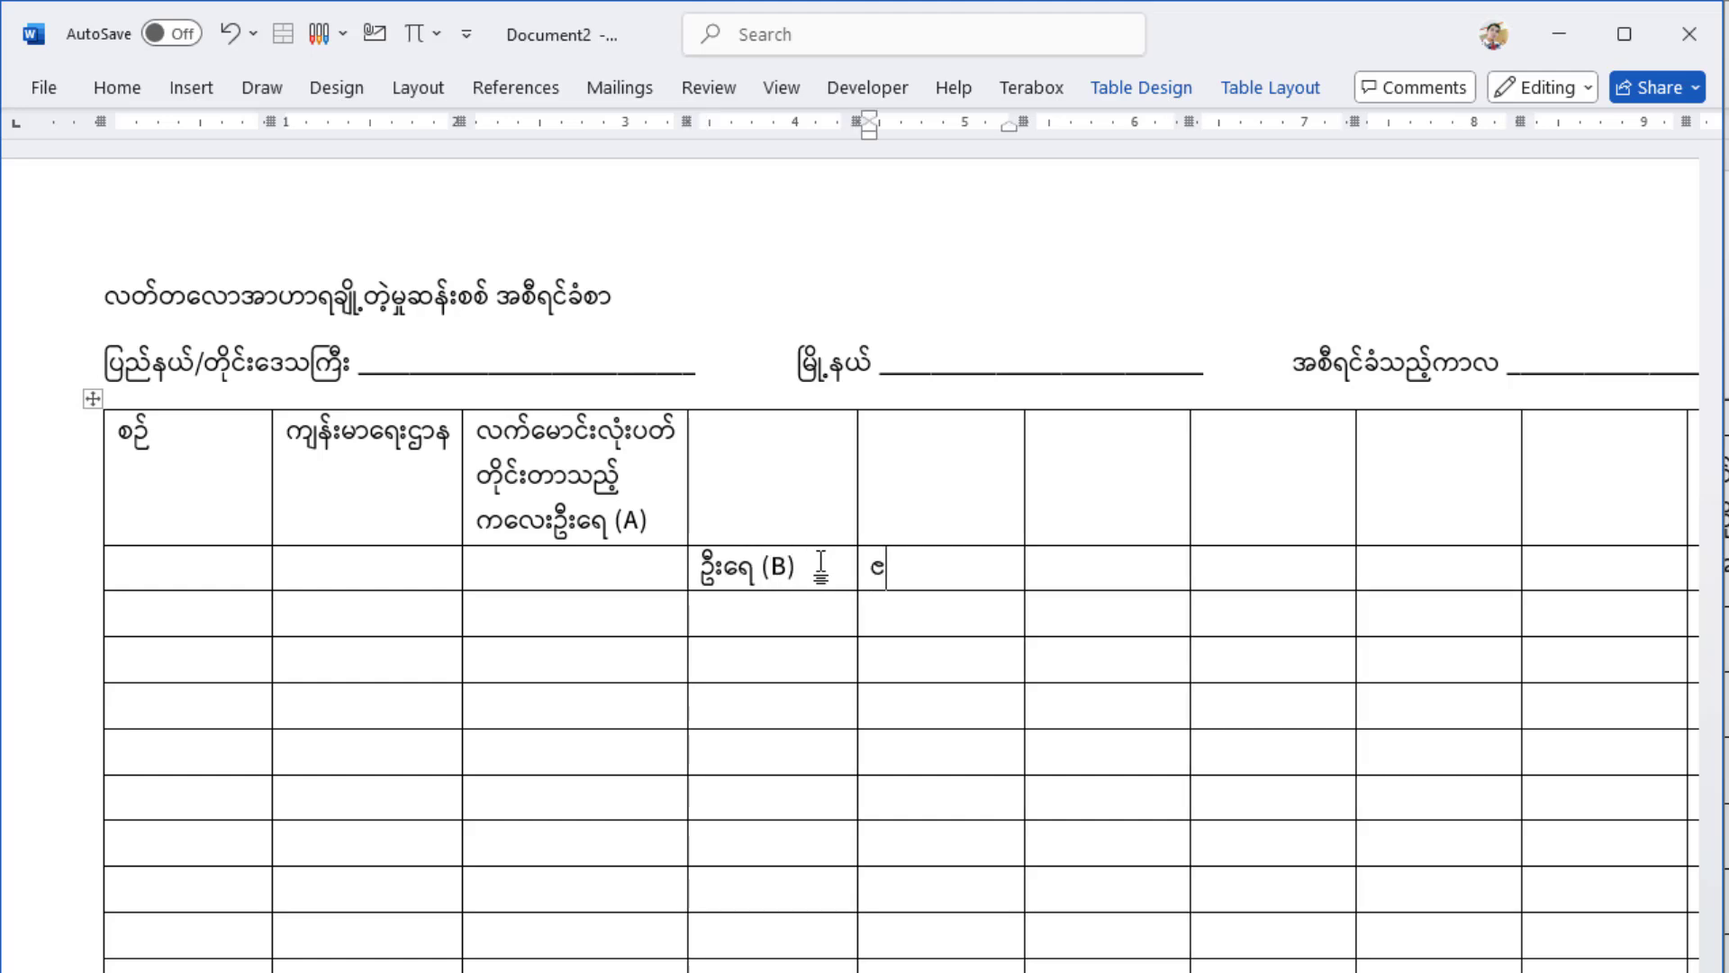
key("BackSpace")
type("% (")
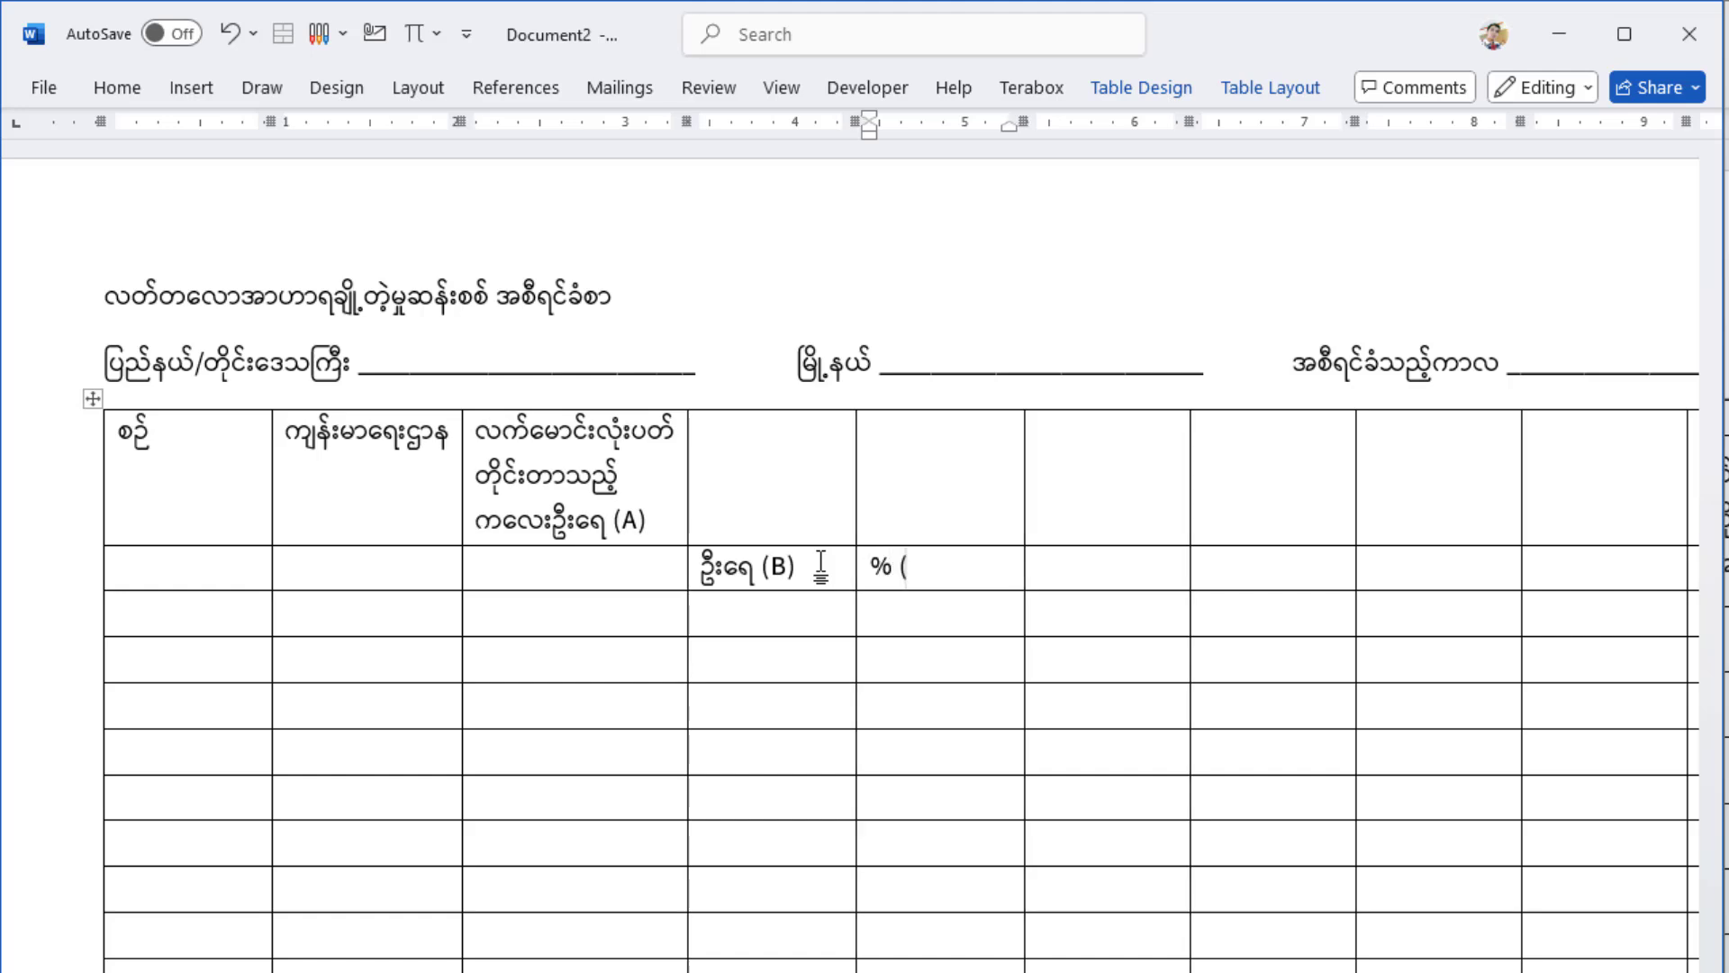
type("B/")
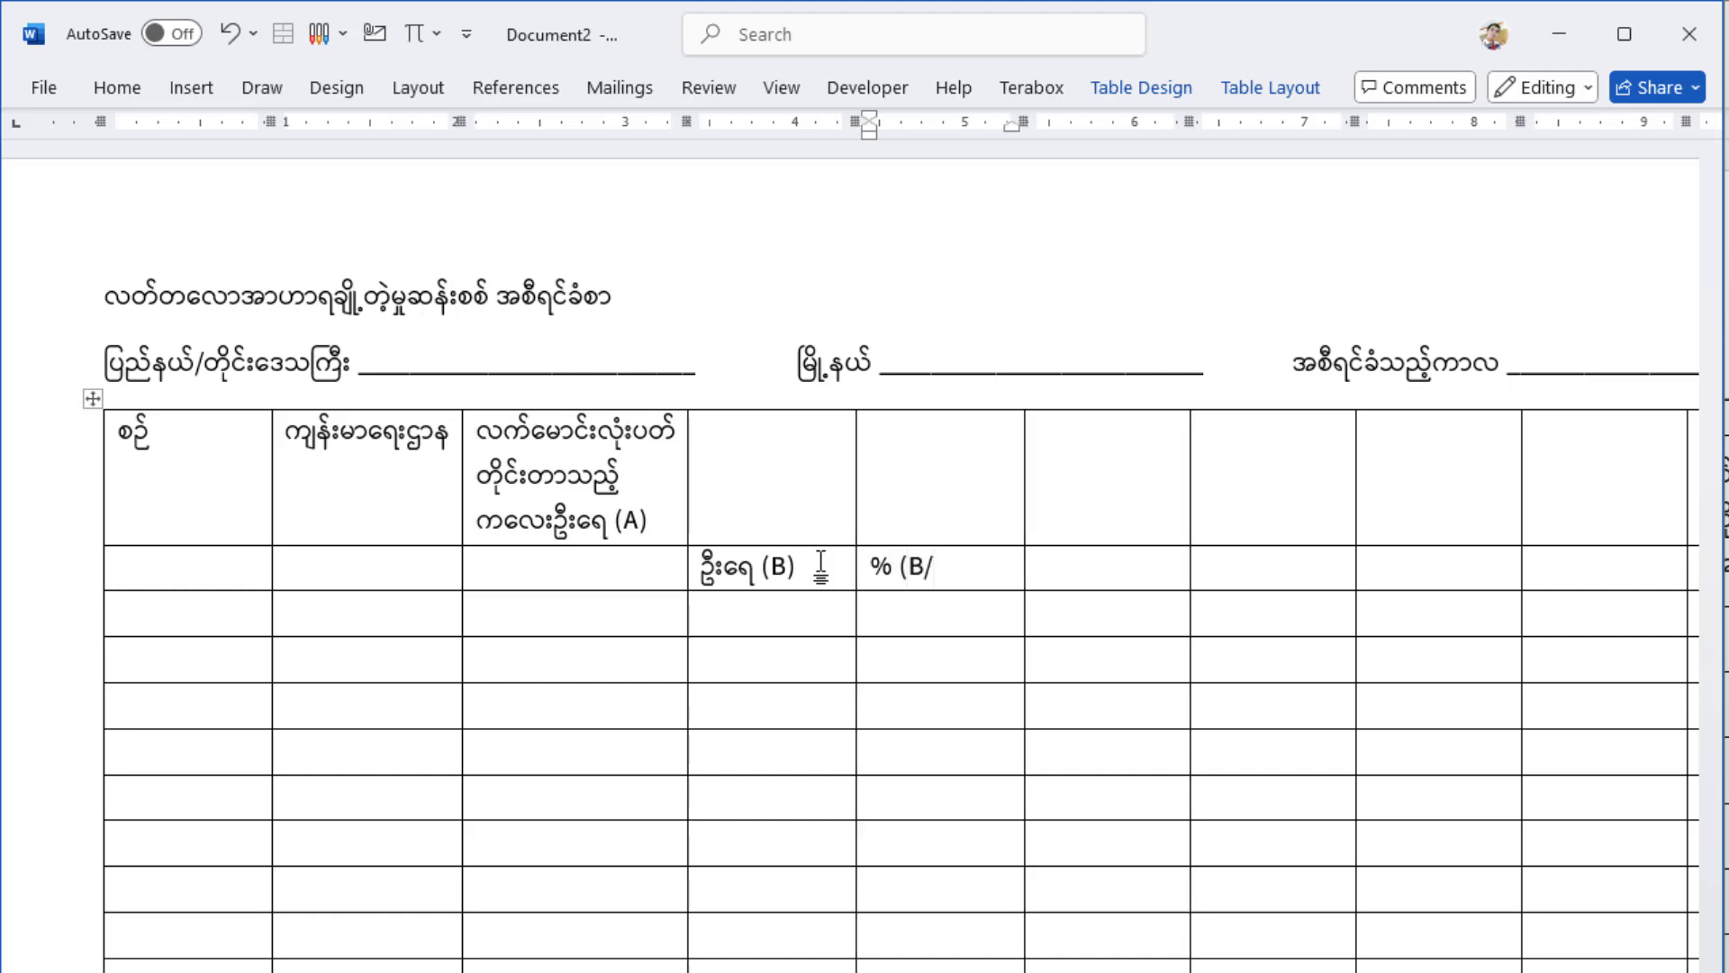
type("A")
type("*100)")
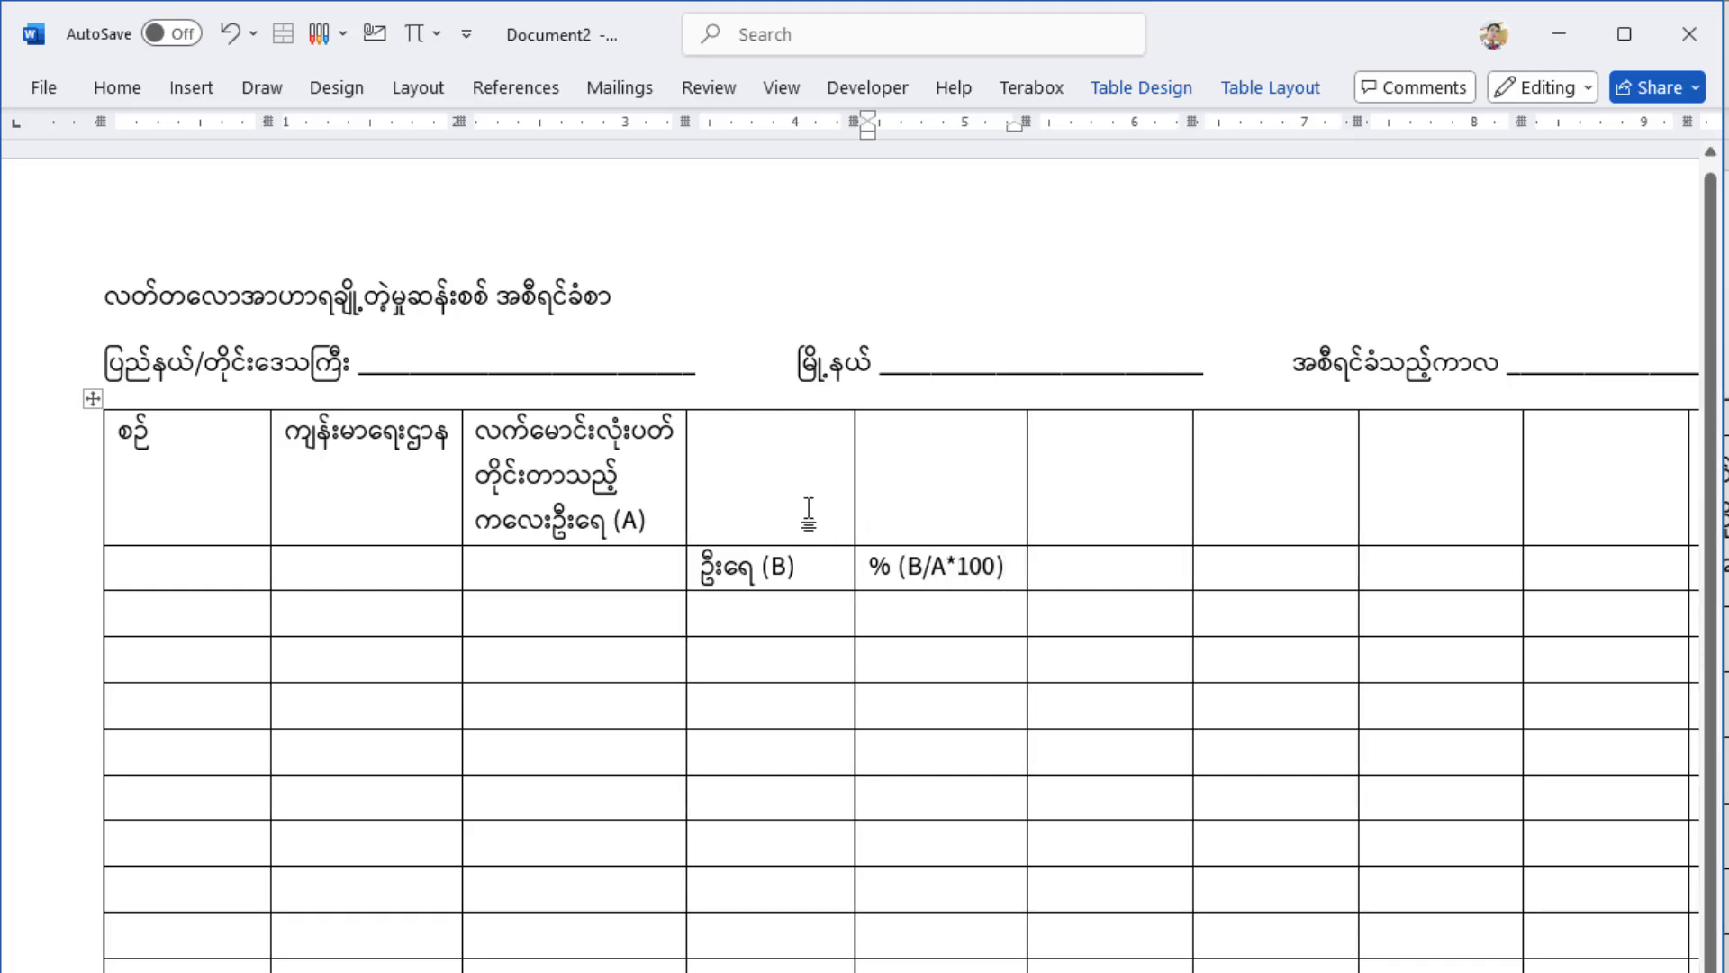
Merge the top-row cells of the fourth and fifth columns above "ဦးရေ (B)" and "% (B/A*100)"
left_click(710, 455)
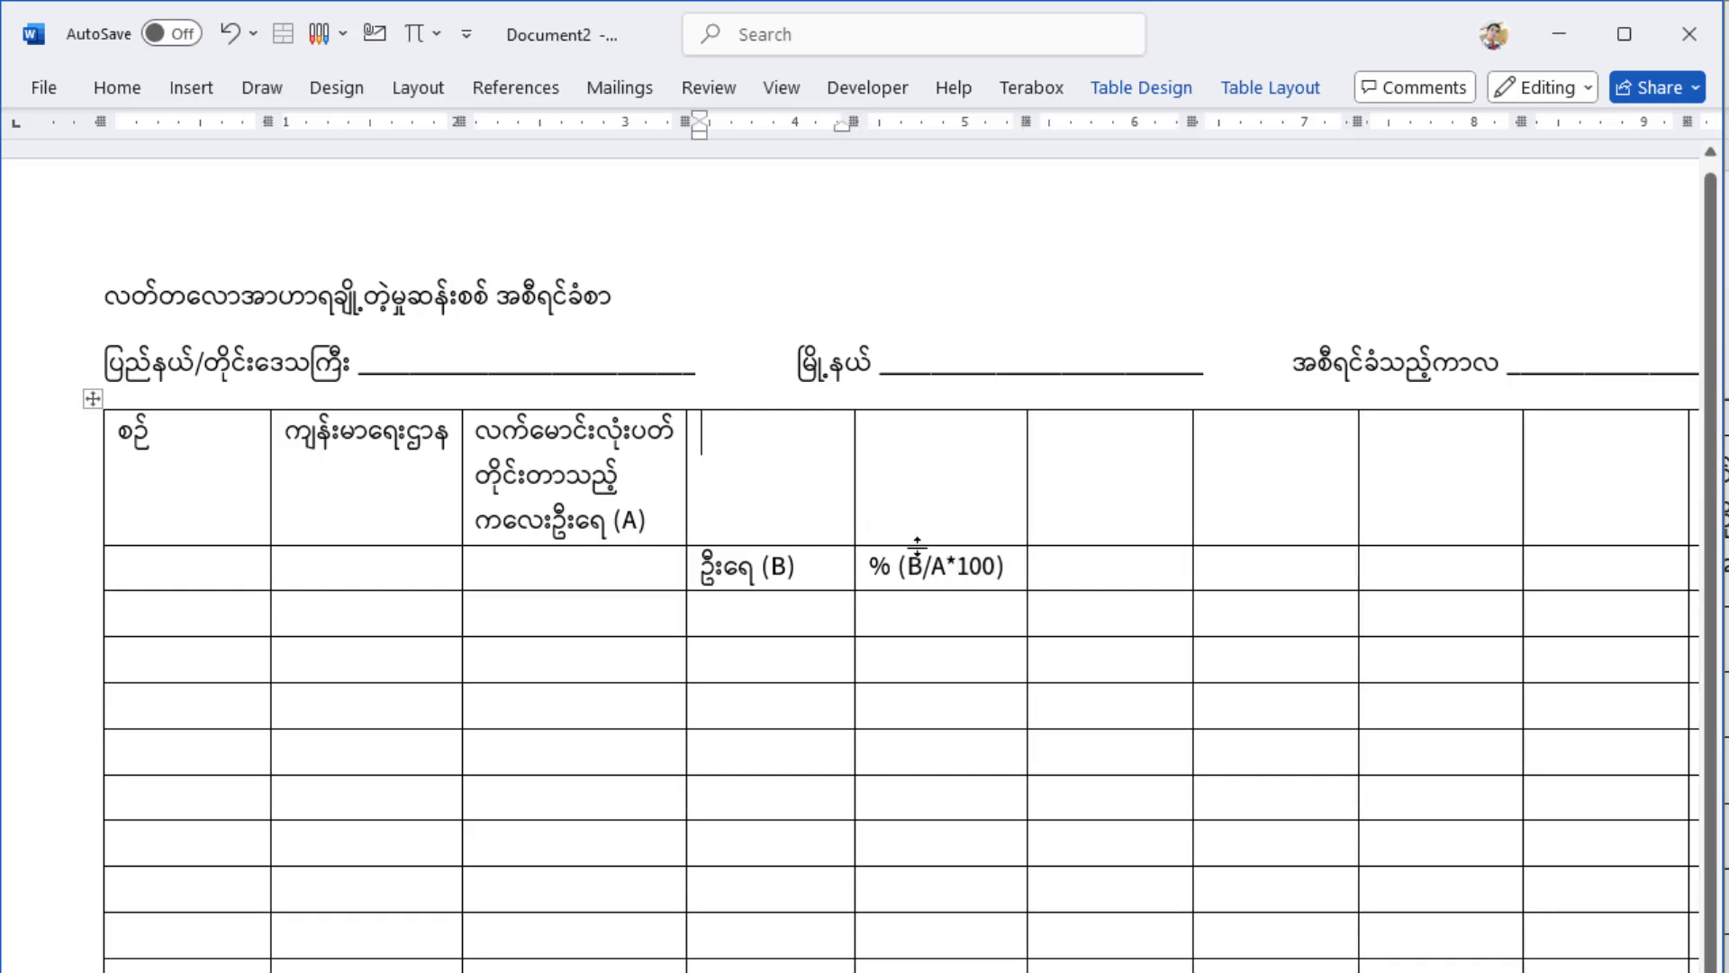
scroll(906, 556, "down", 2)
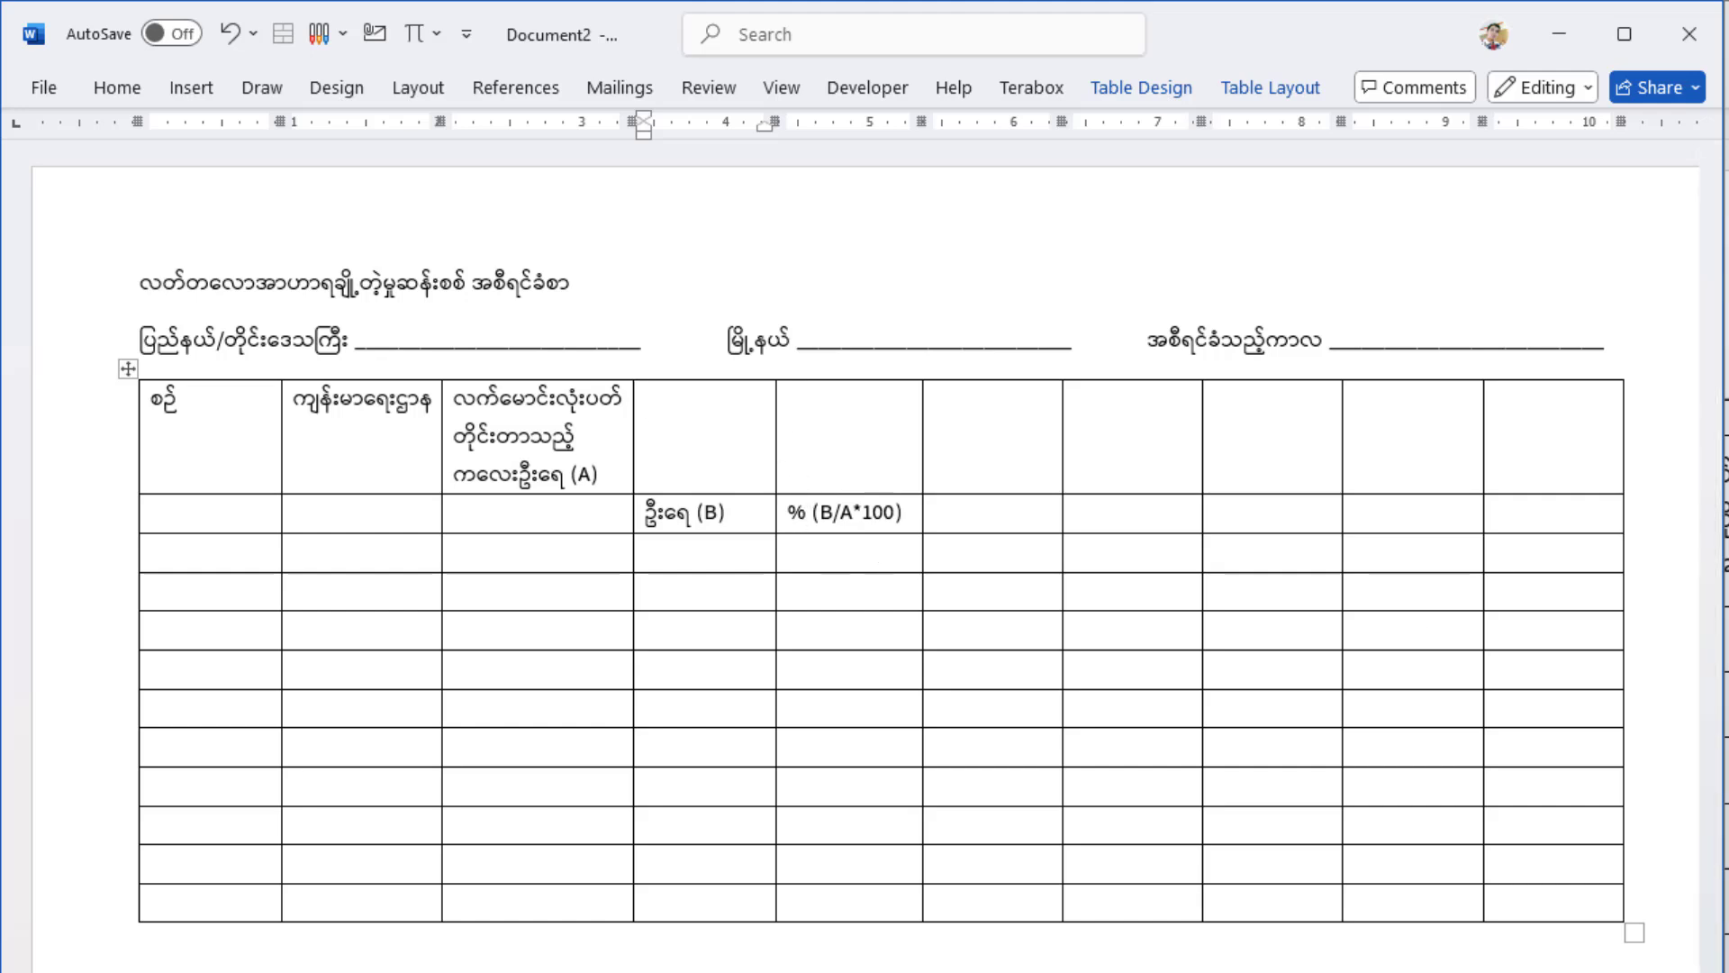
left_click(792, 442)
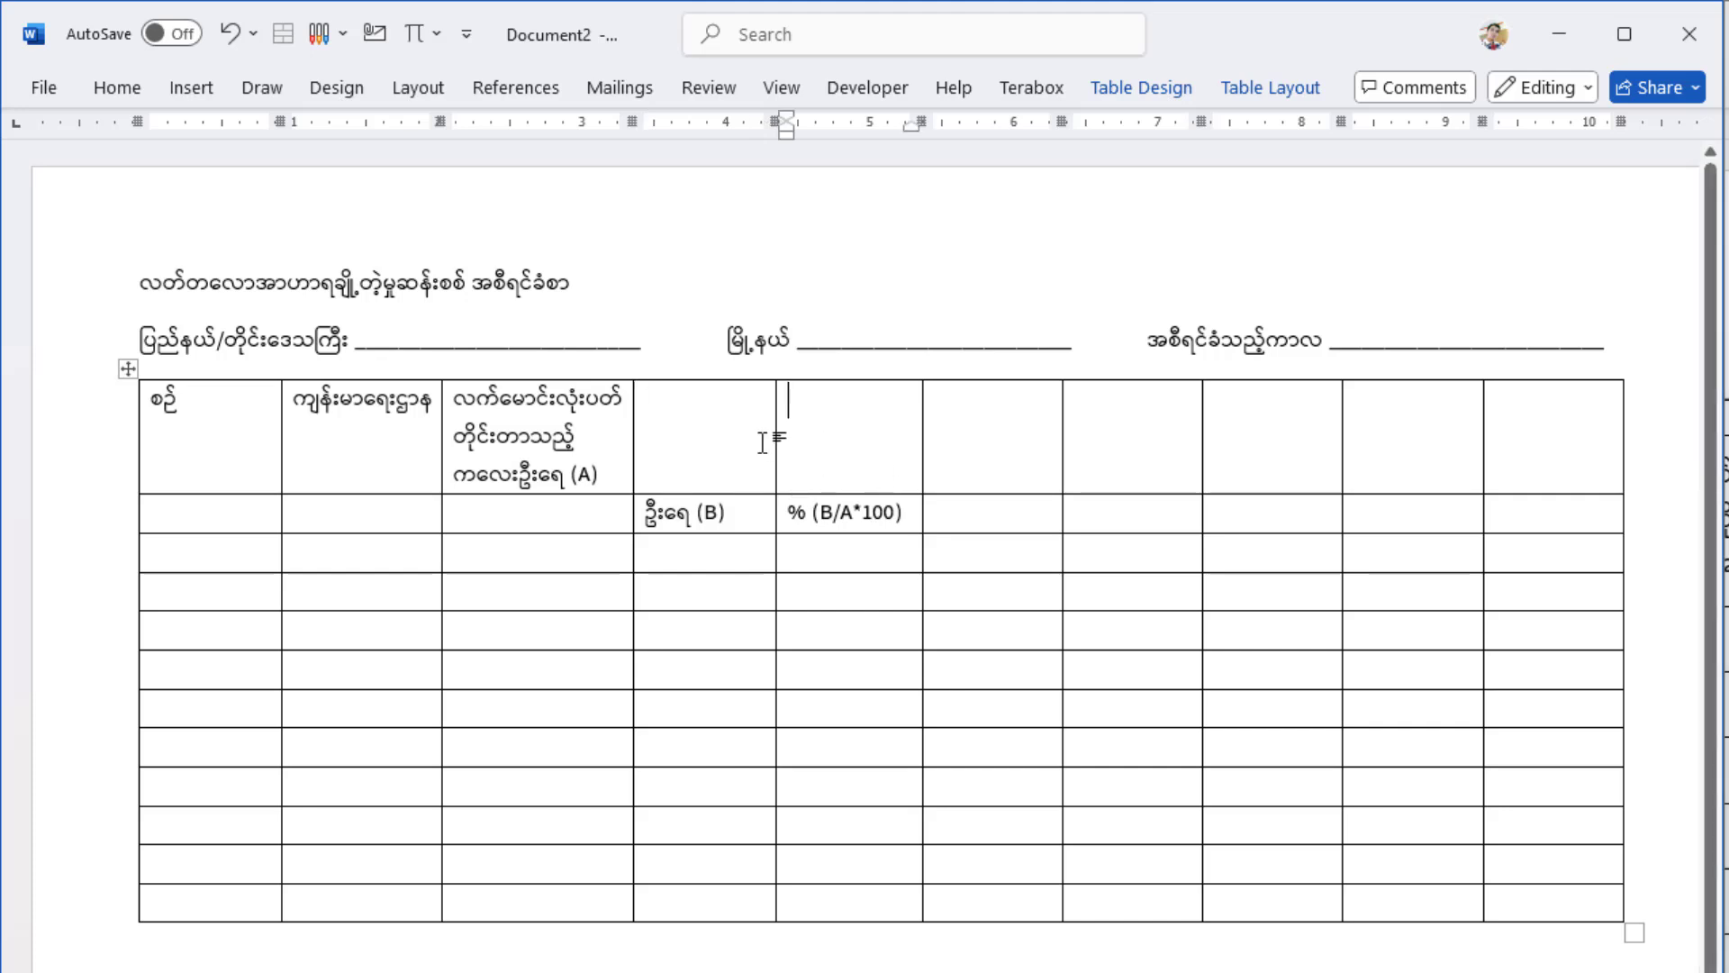
left_click(711, 436)
left_click_drag(877, 438, 683, 446)
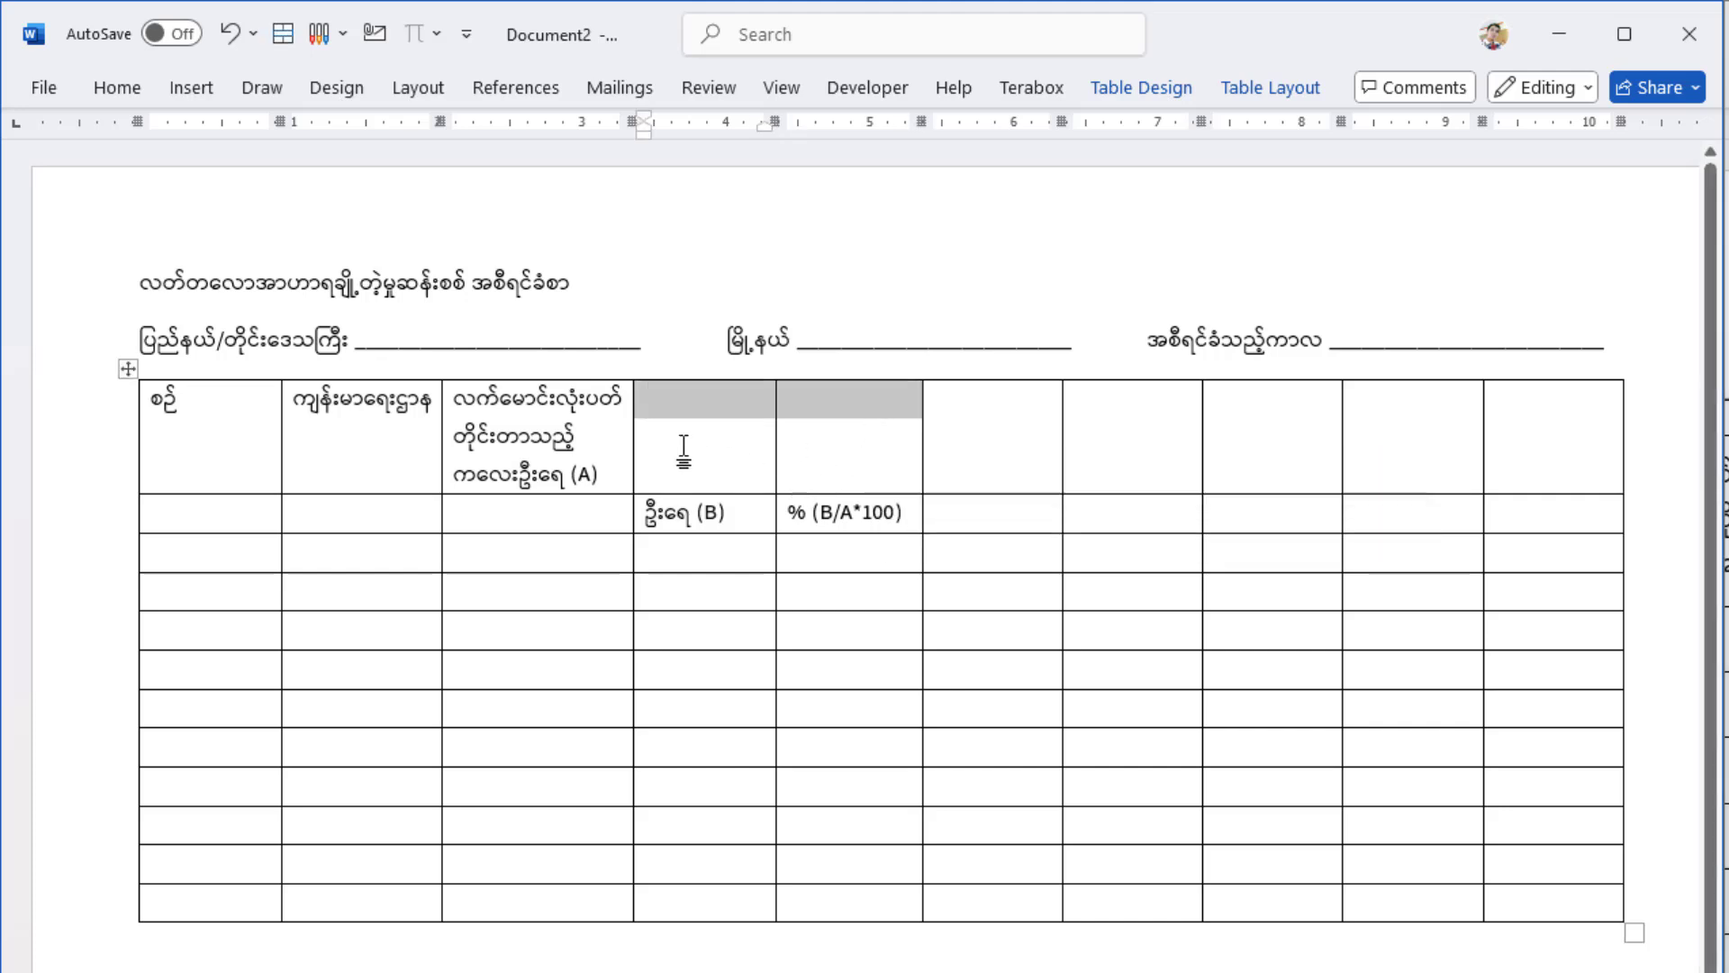
left_click(771, 478)
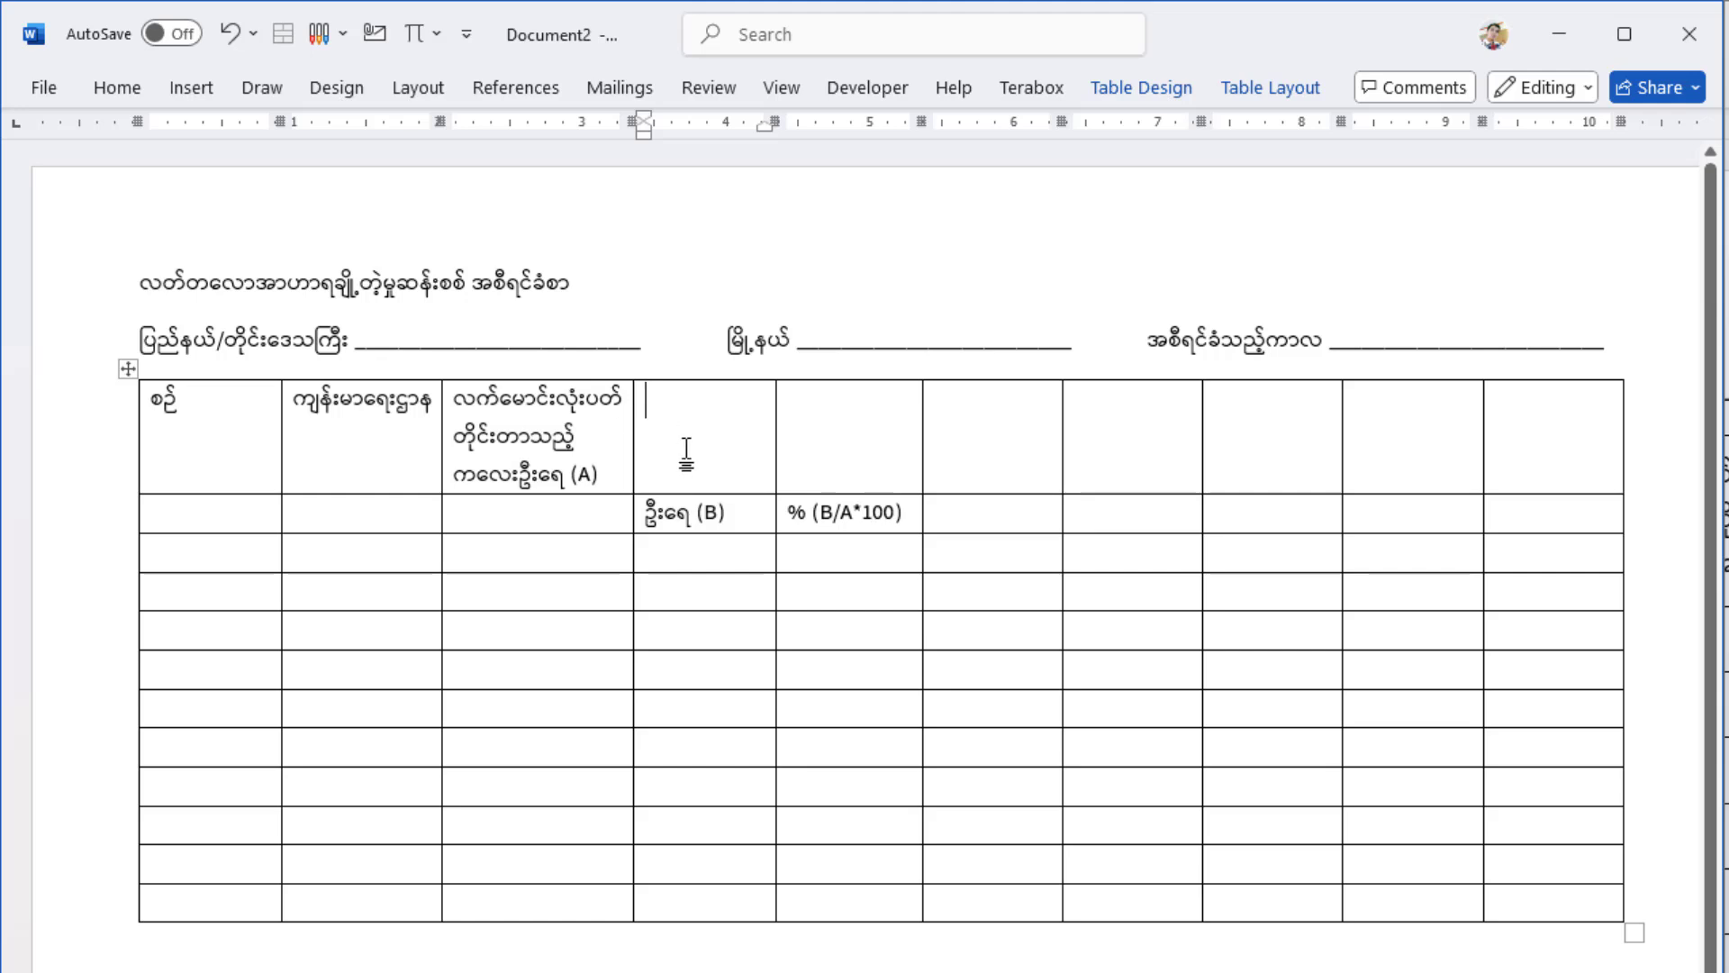
scroll(682, 460, "up", 3)
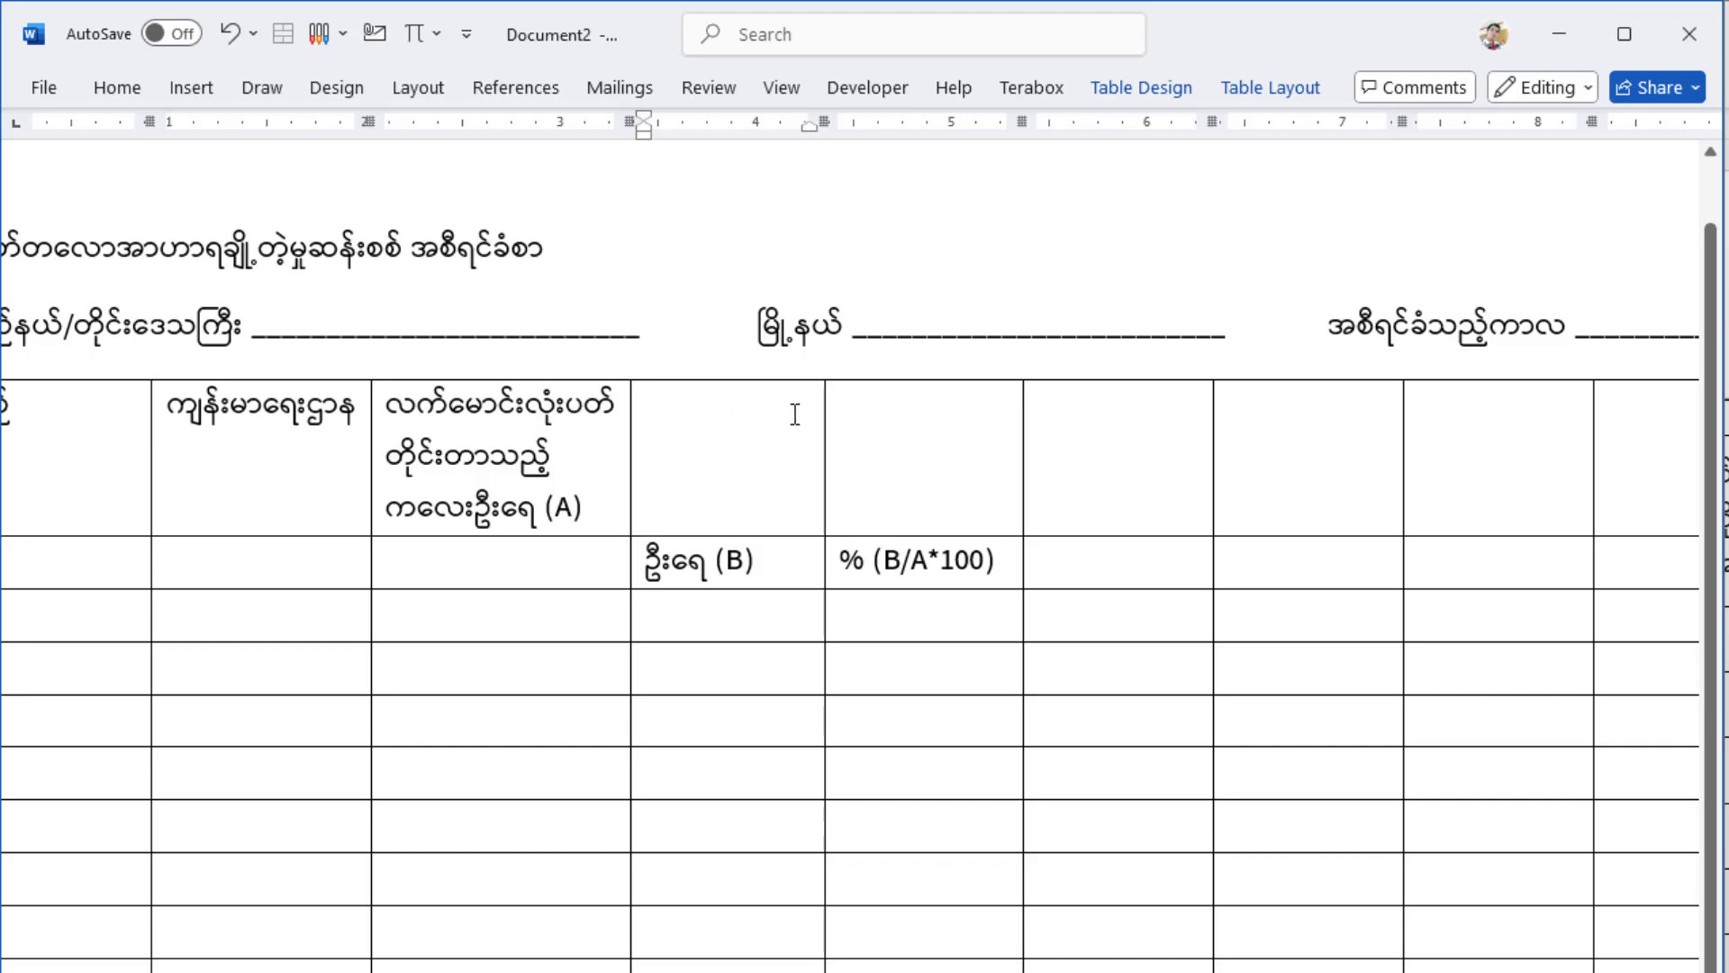
key("shift+Left")
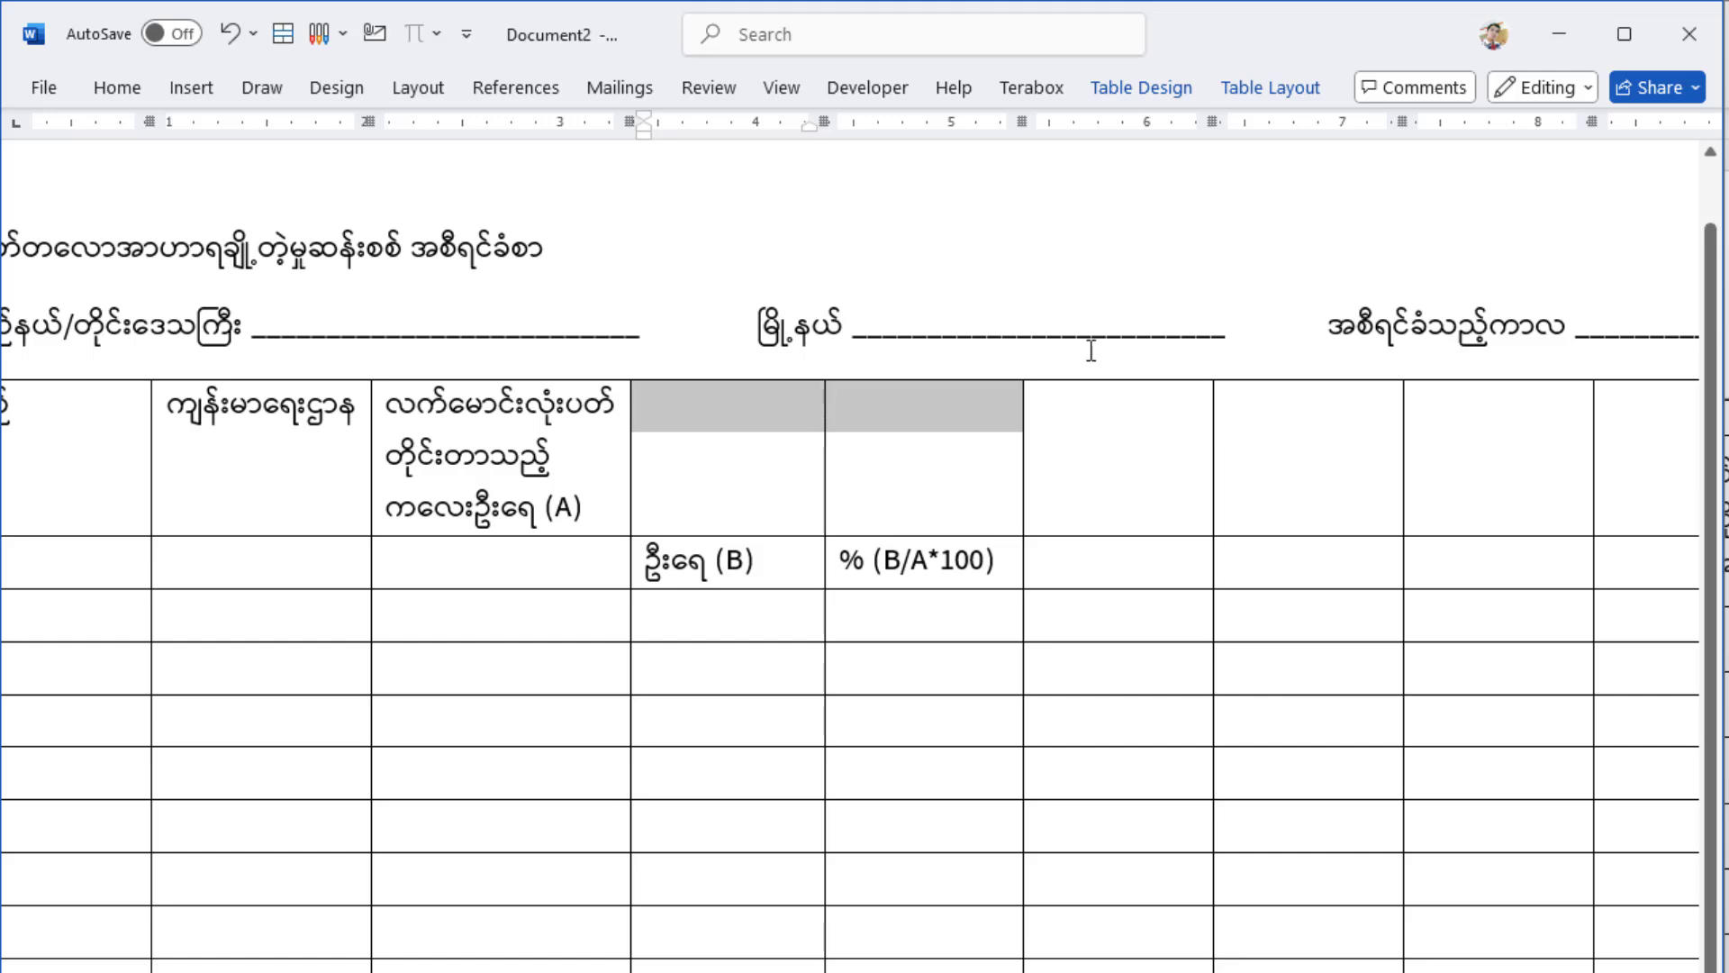
left_click(1284, 90)
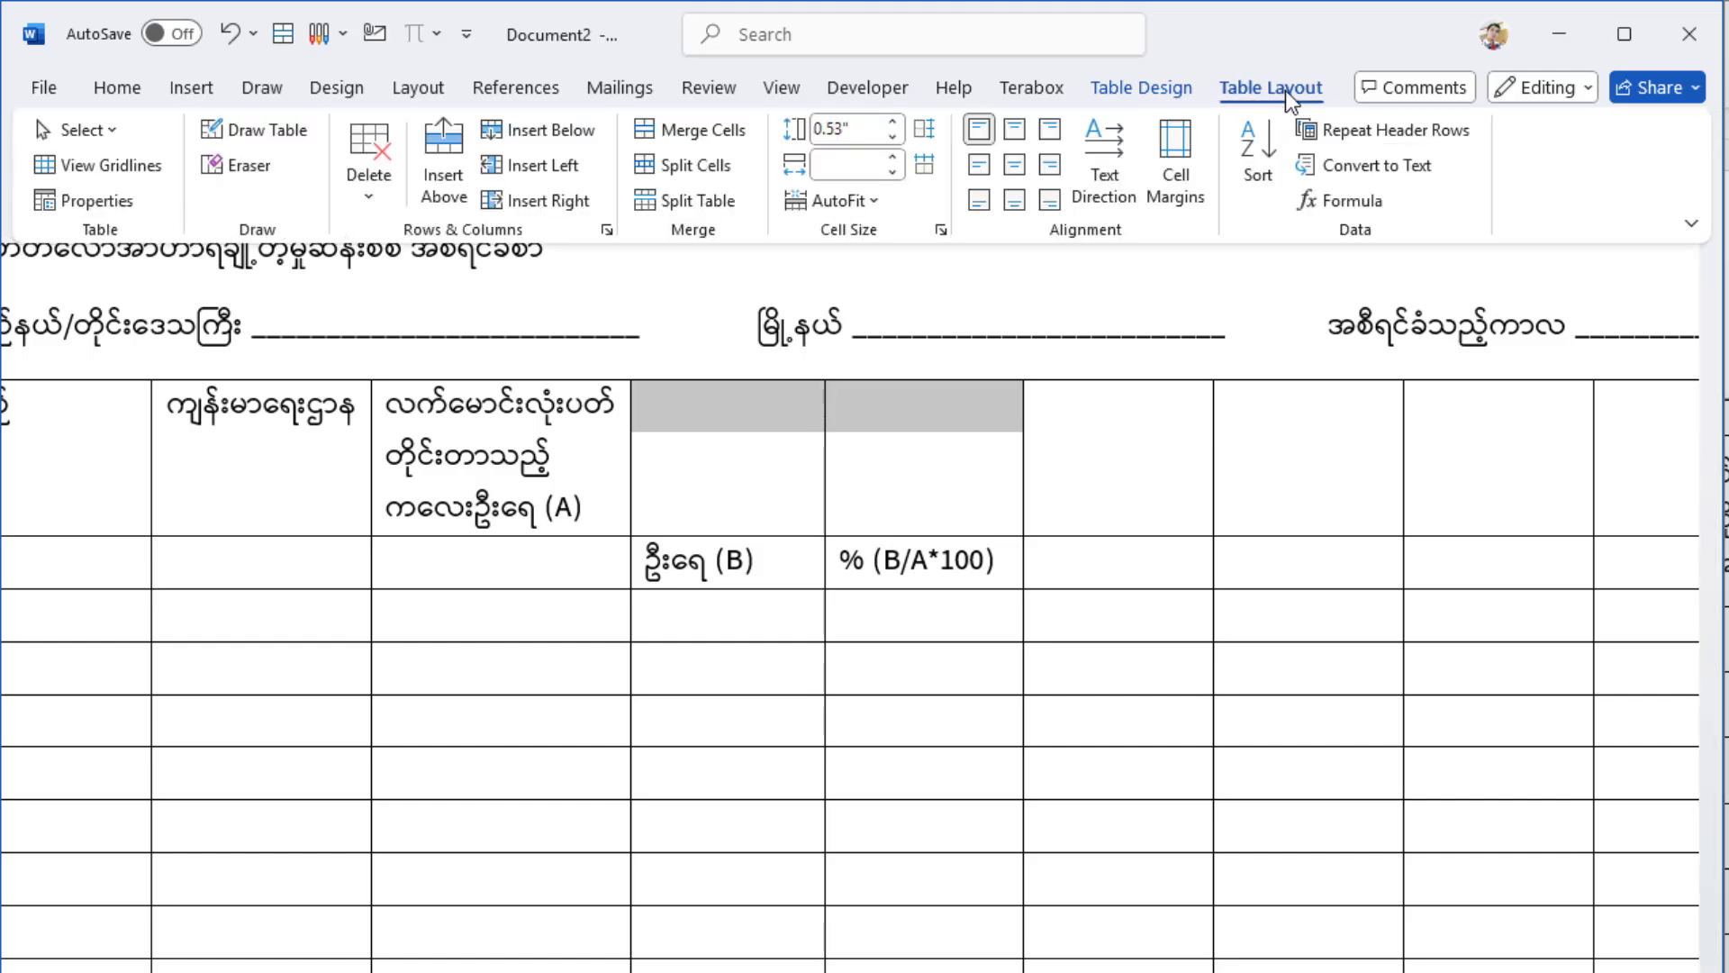
left_click(678, 132)
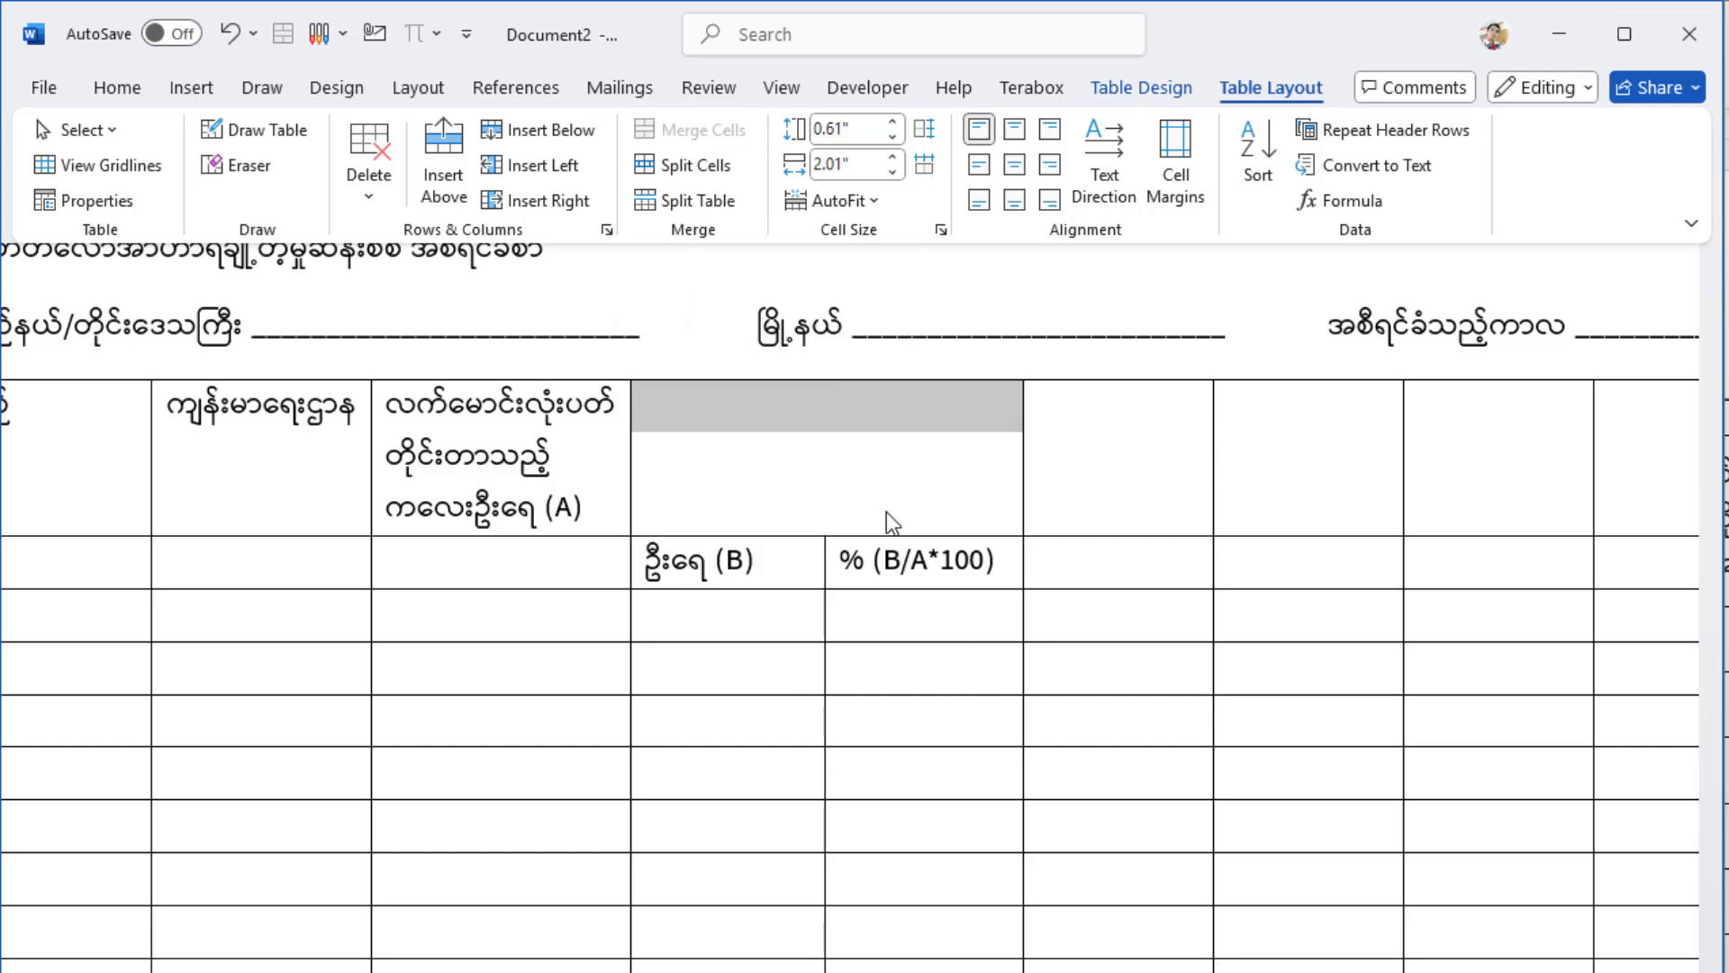
Enter "၁၁.၅ စင်တီမီတာအောက်" as the header of the merged cell
left_click(874, 482)
left_click(892, 442)
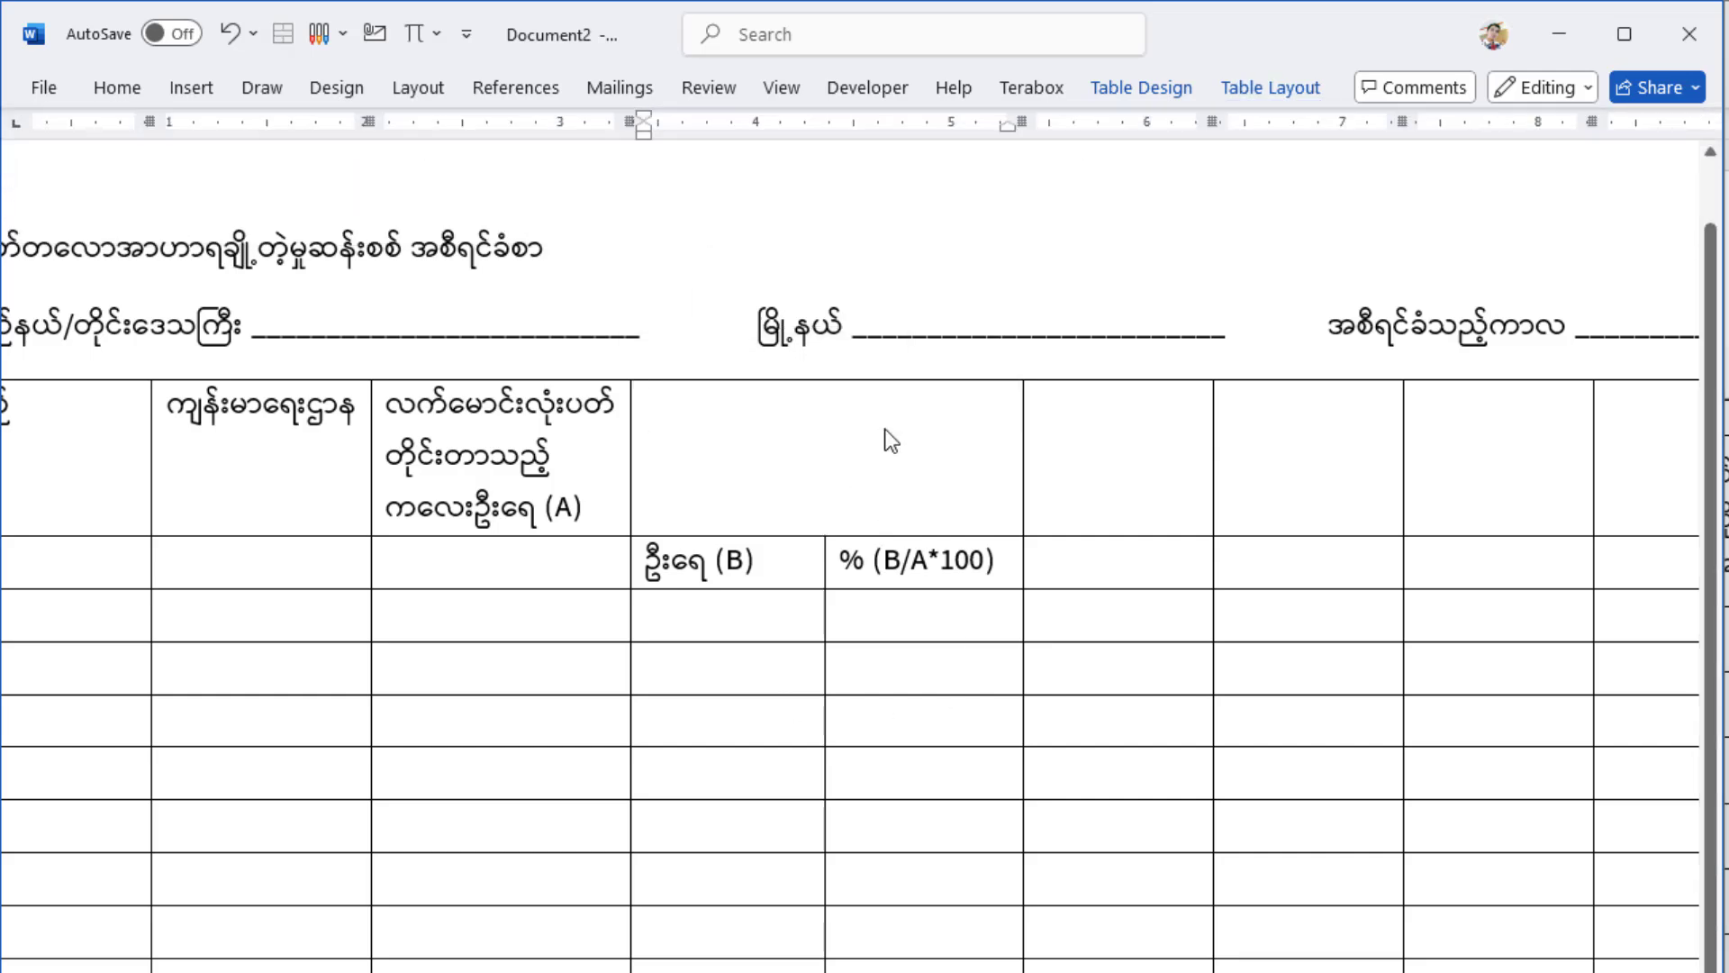
type("11")
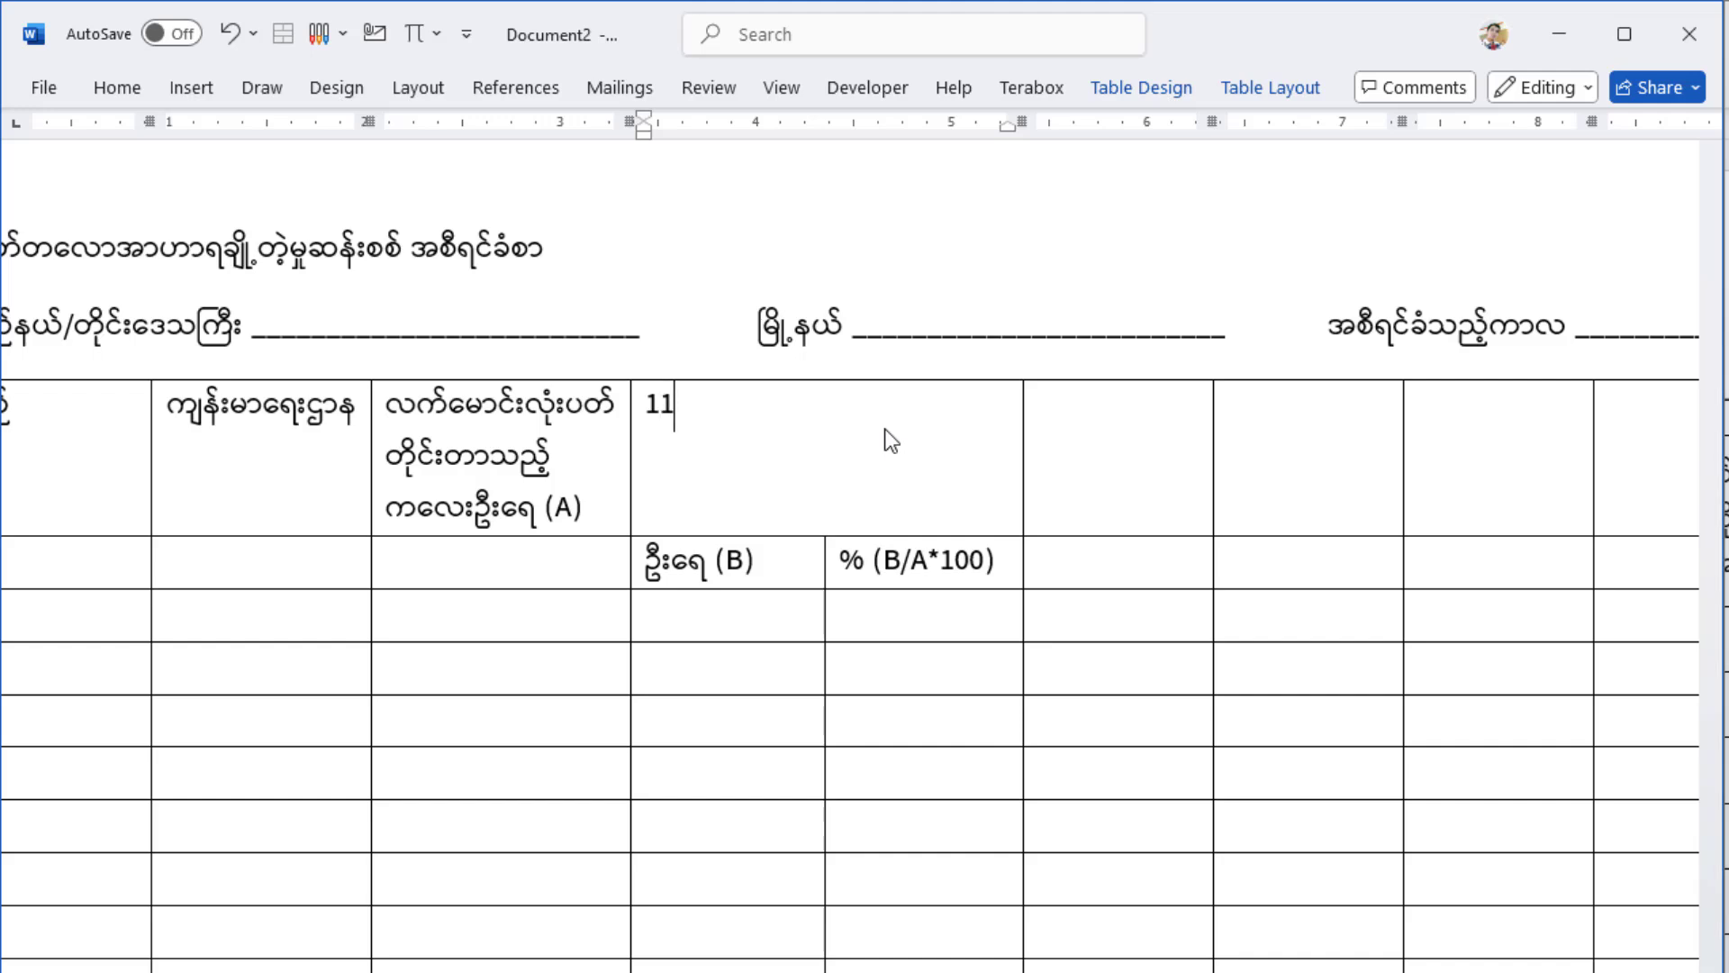
key("BackSpace")
key("BackSpace")
type("၁၁.၅ ၉")
key("BackSpace")
type("စင်တီမီ")
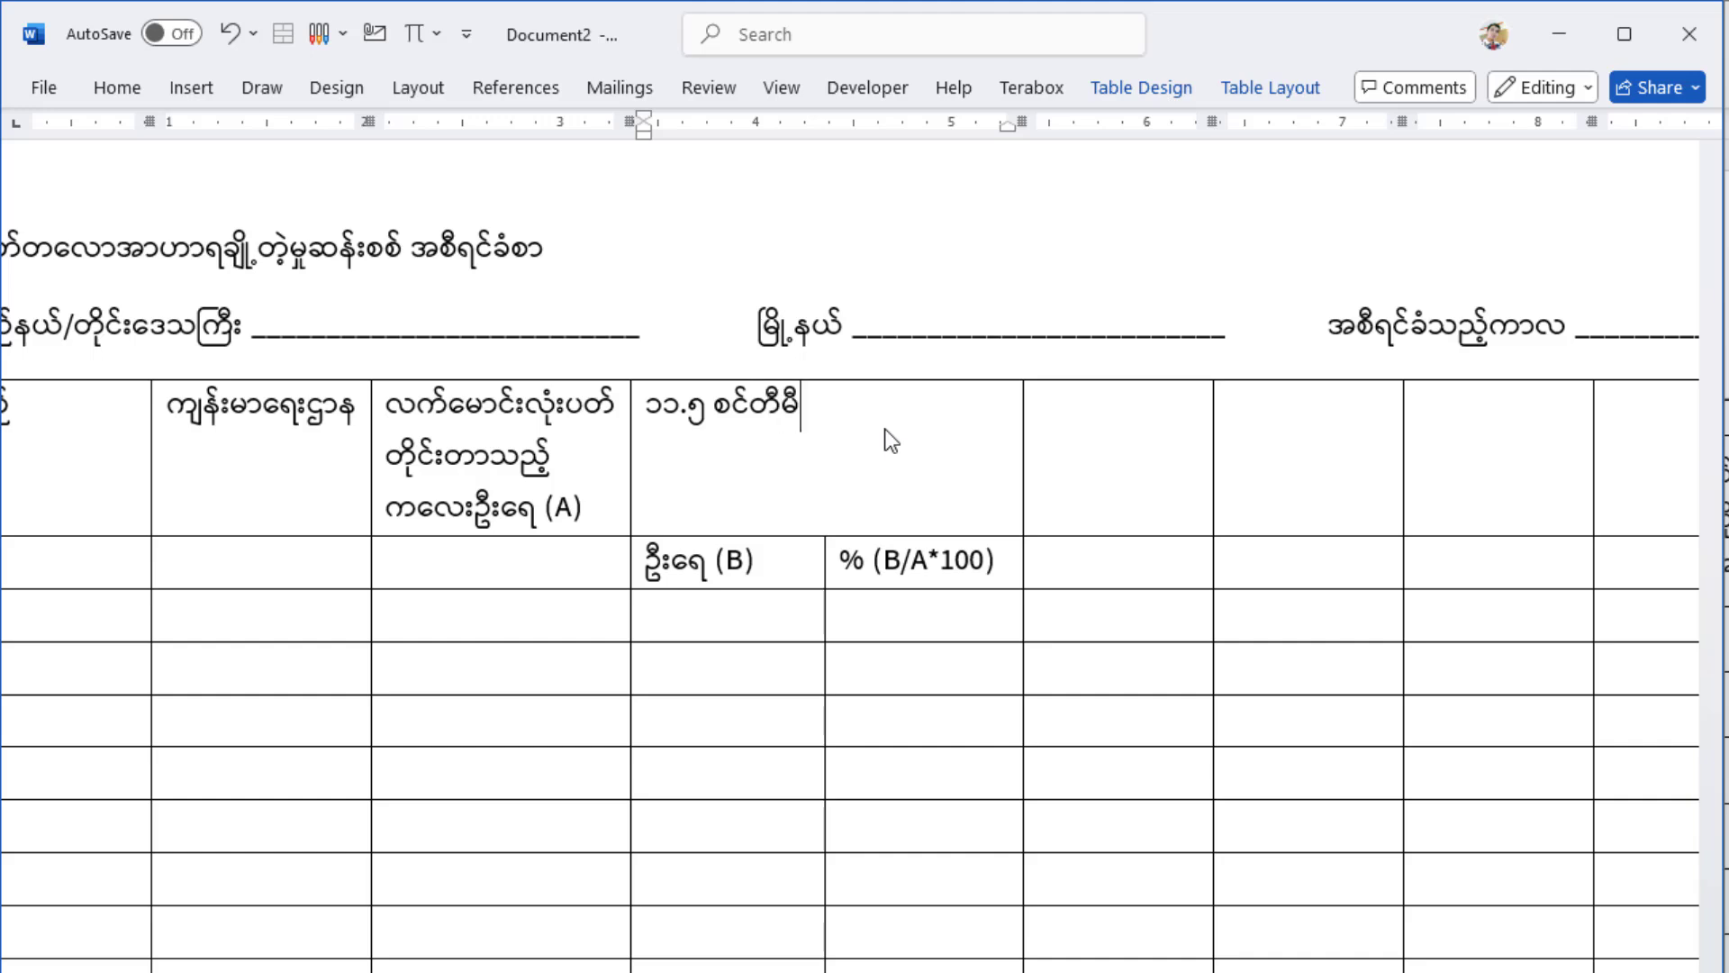
type("တာအောက်")
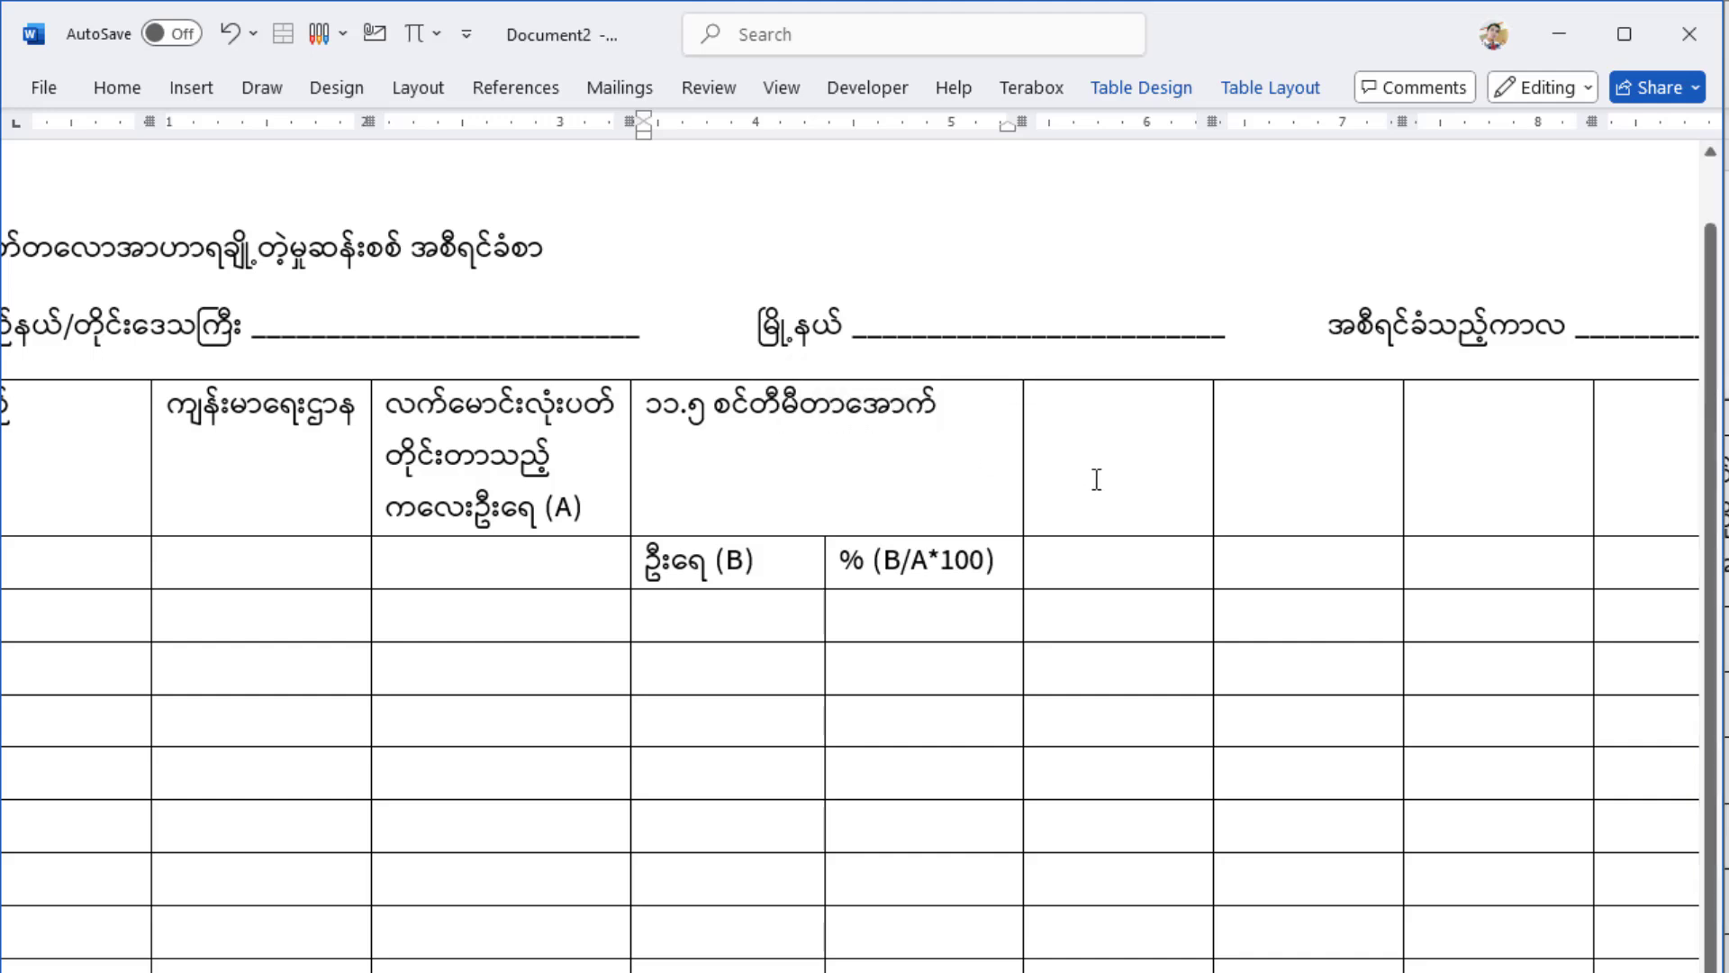
Merge the top-row cells of the sixth and seventh columns into one header cell
left_click(1089, 412)
scroll(856, 629, "down", 3)
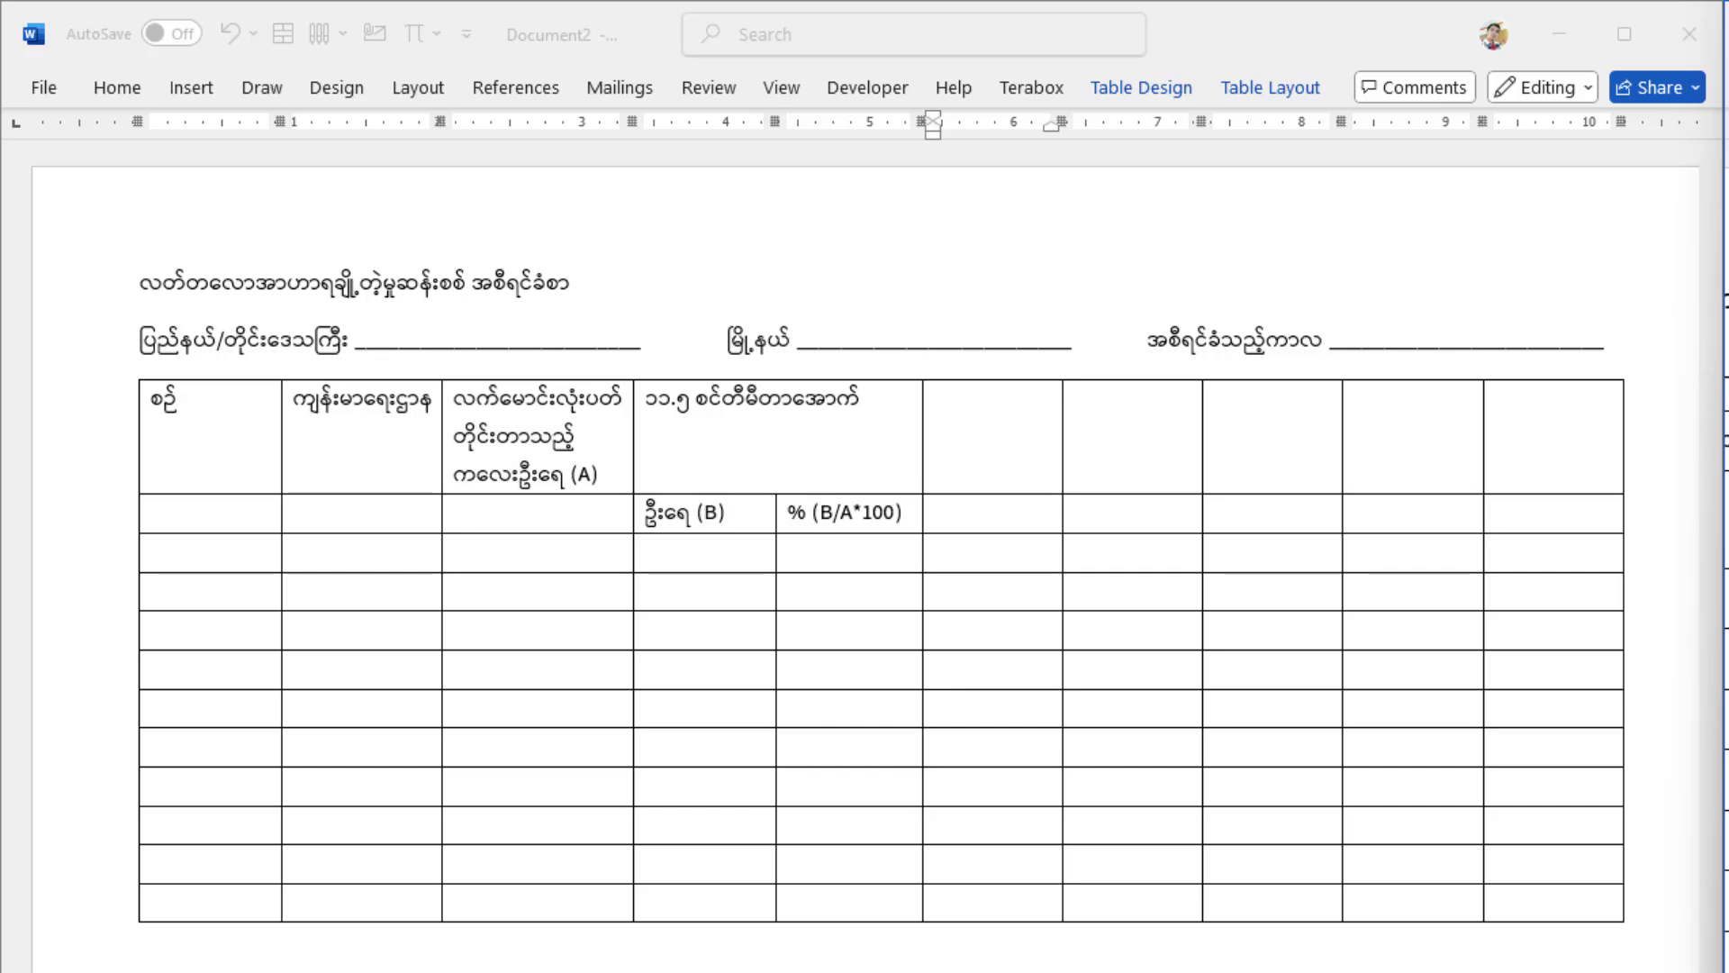
left_click(977, 513)
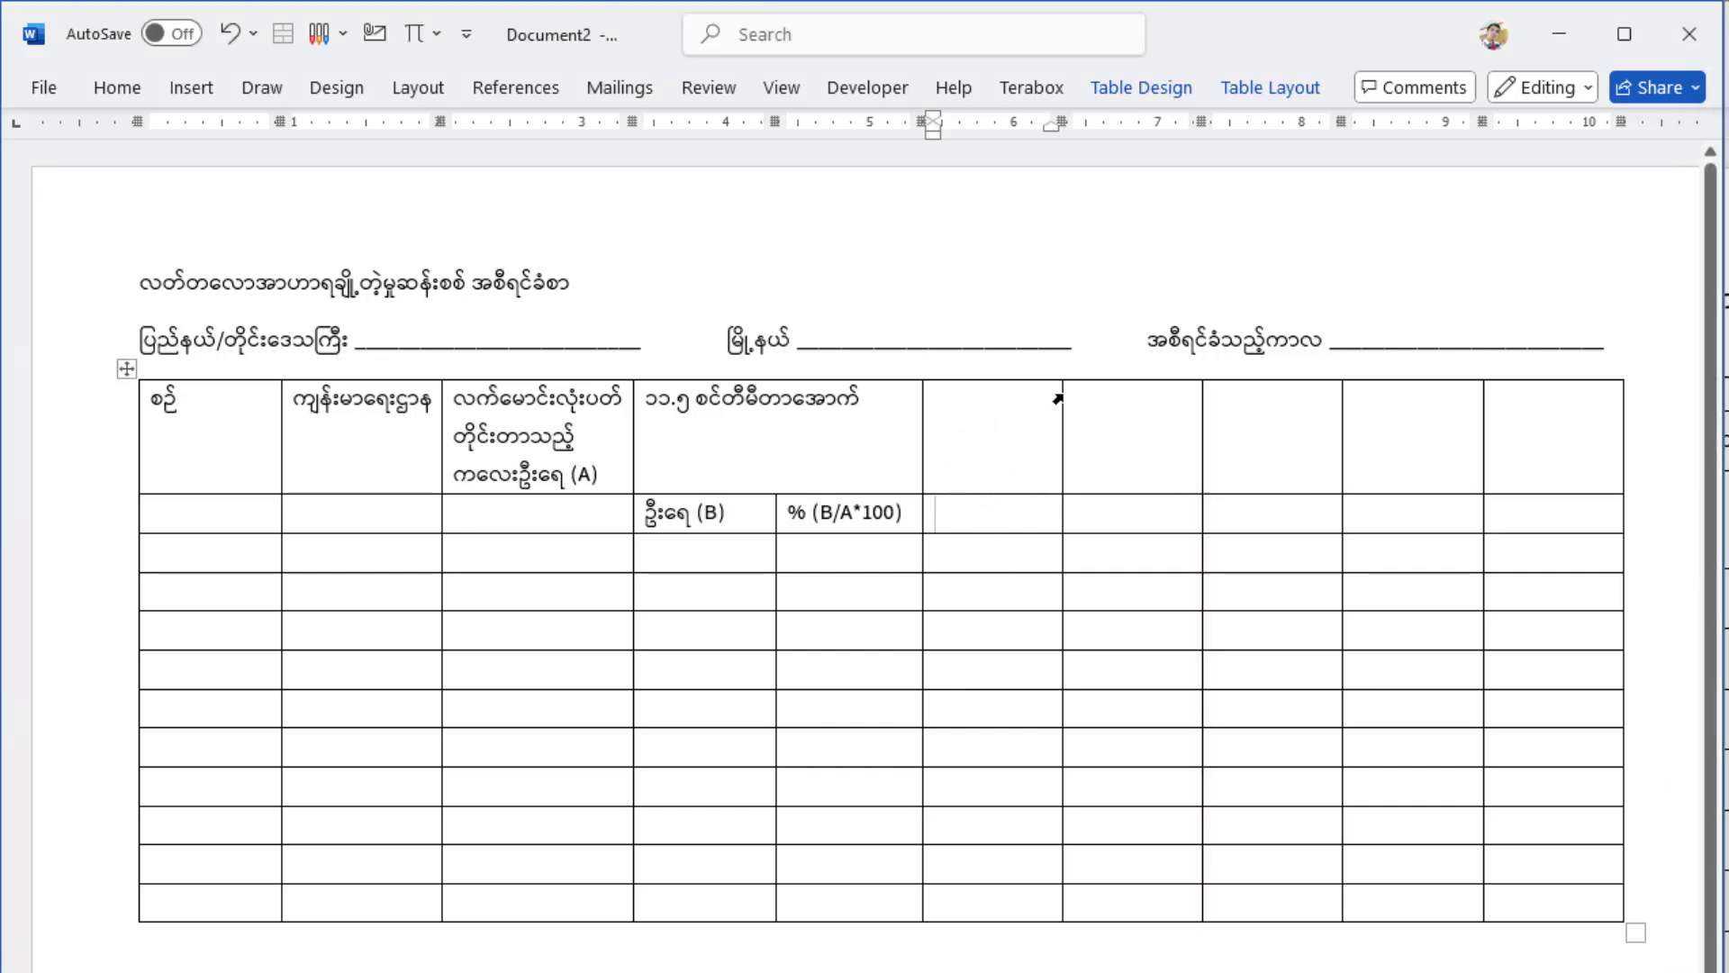
left_click(983, 434)
left_click_drag(970, 420, 1169, 427)
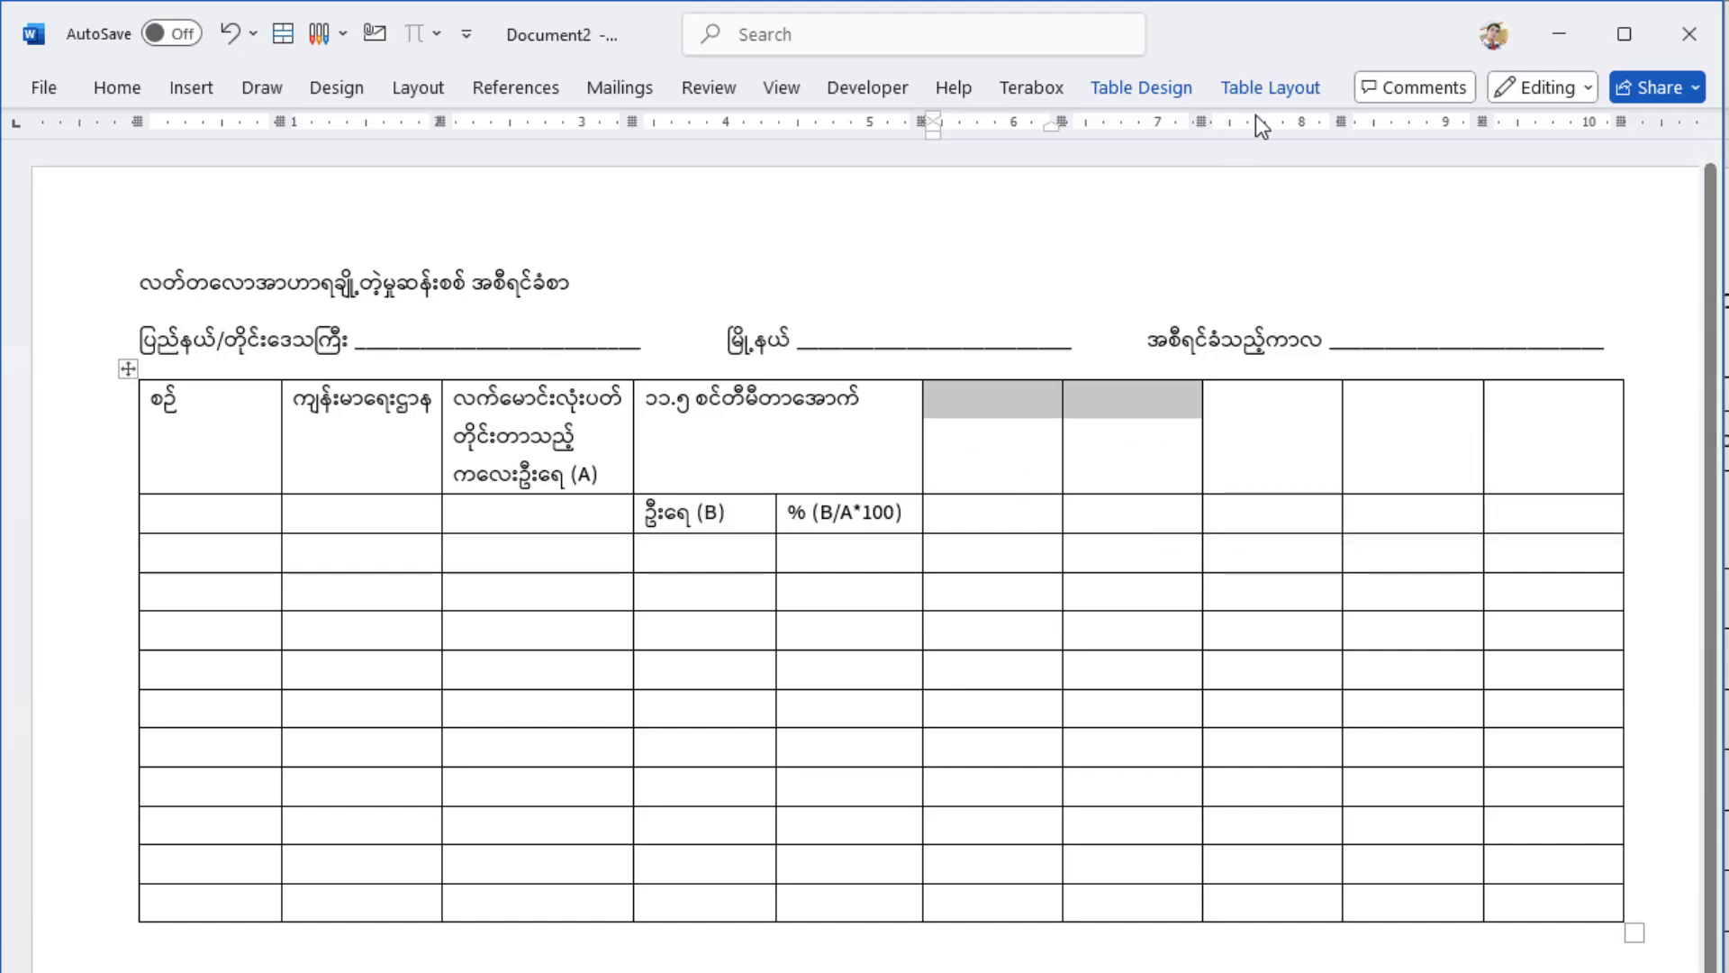
left_click(1266, 94)
left_click(712, 135)
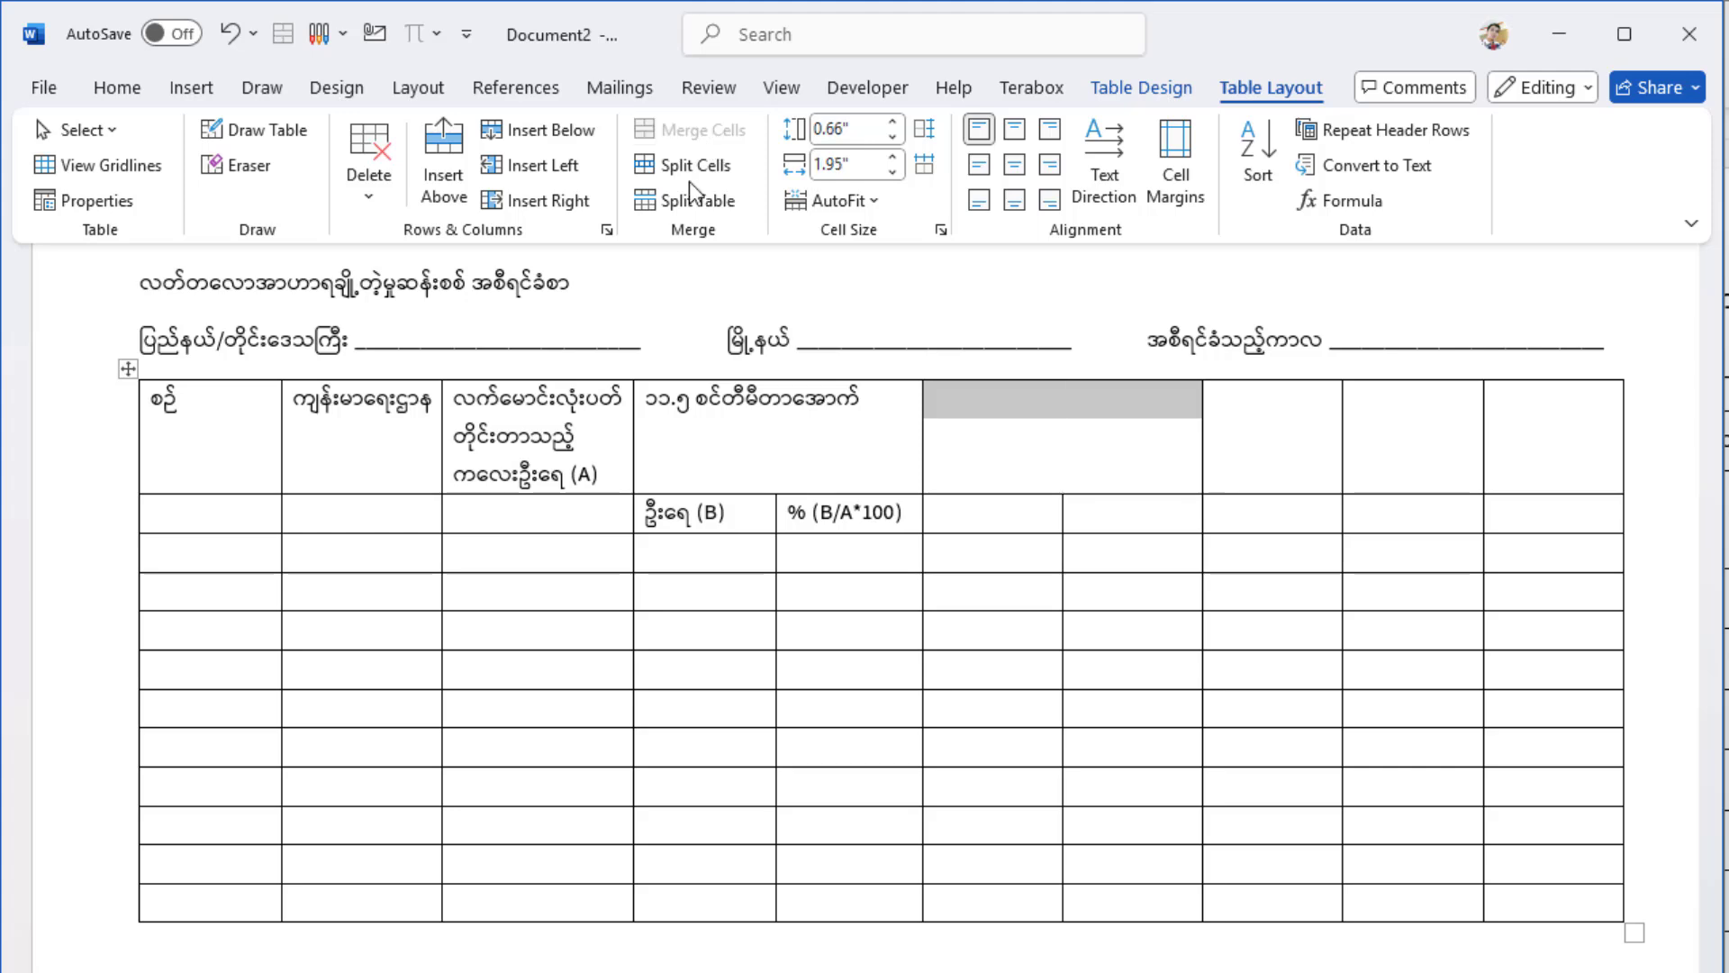
Merge the top-row cells of the eighth and ninth columns into one header cell
left_click(1277, 419)
left_click(1265, 441)
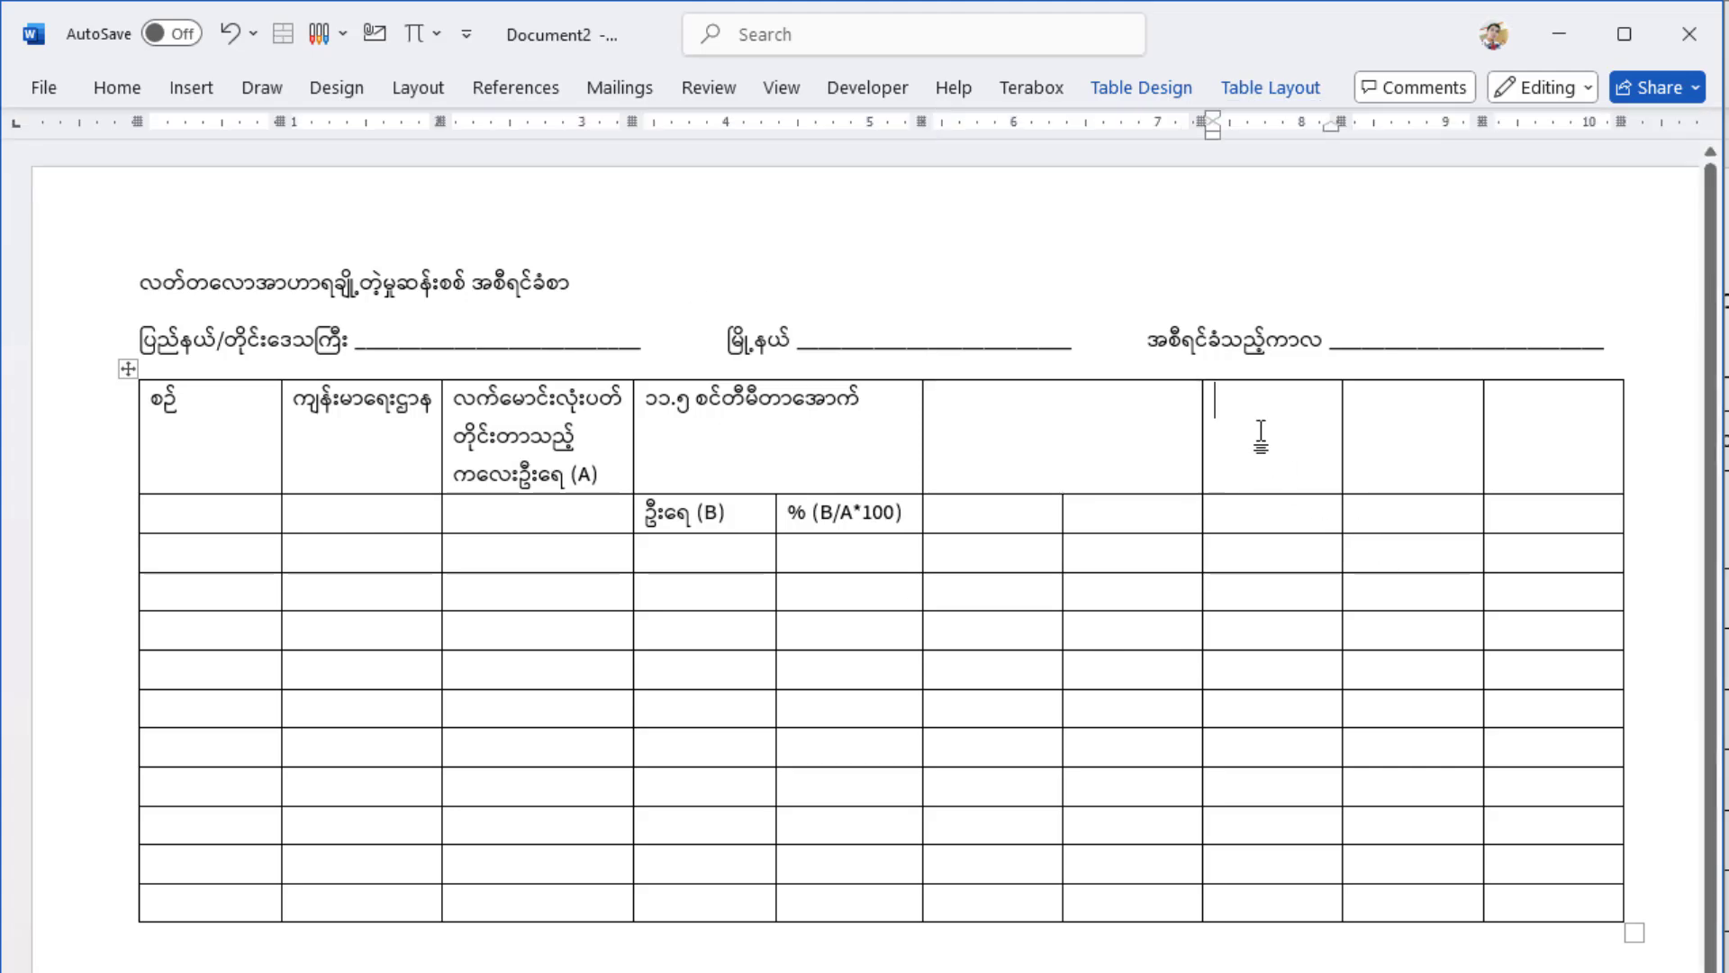
left_click_drag(1331, 423, 1380, 423)
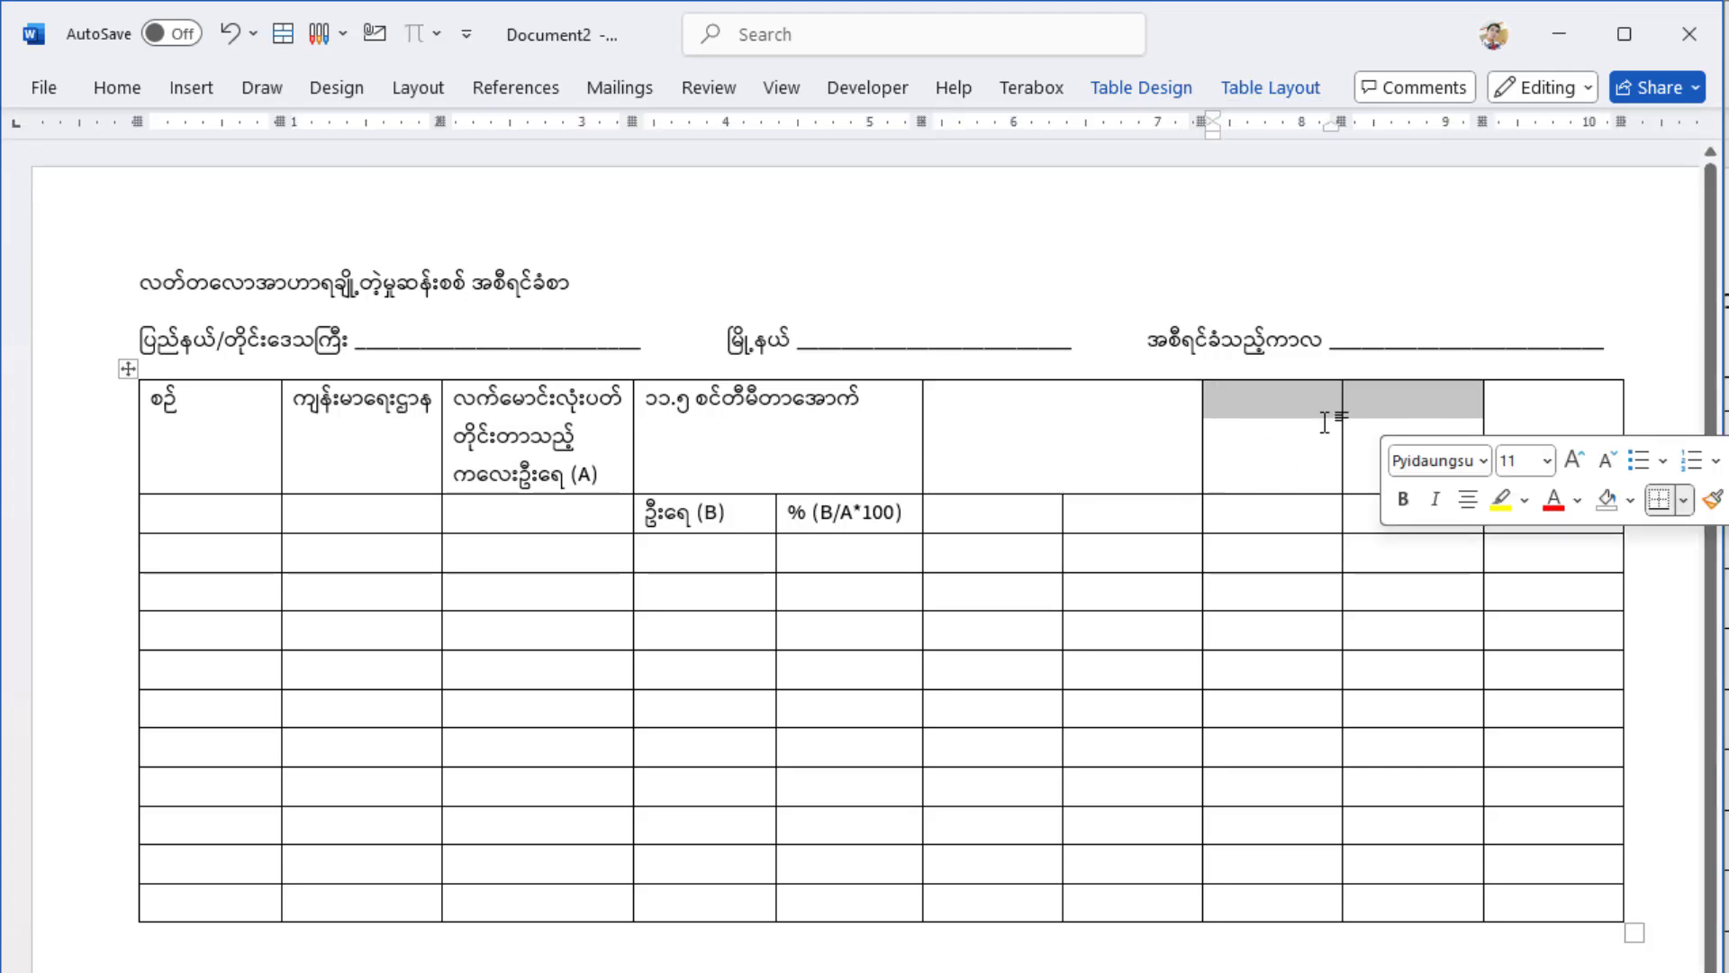
left_click(1283, 102)
left_click(694, 138)
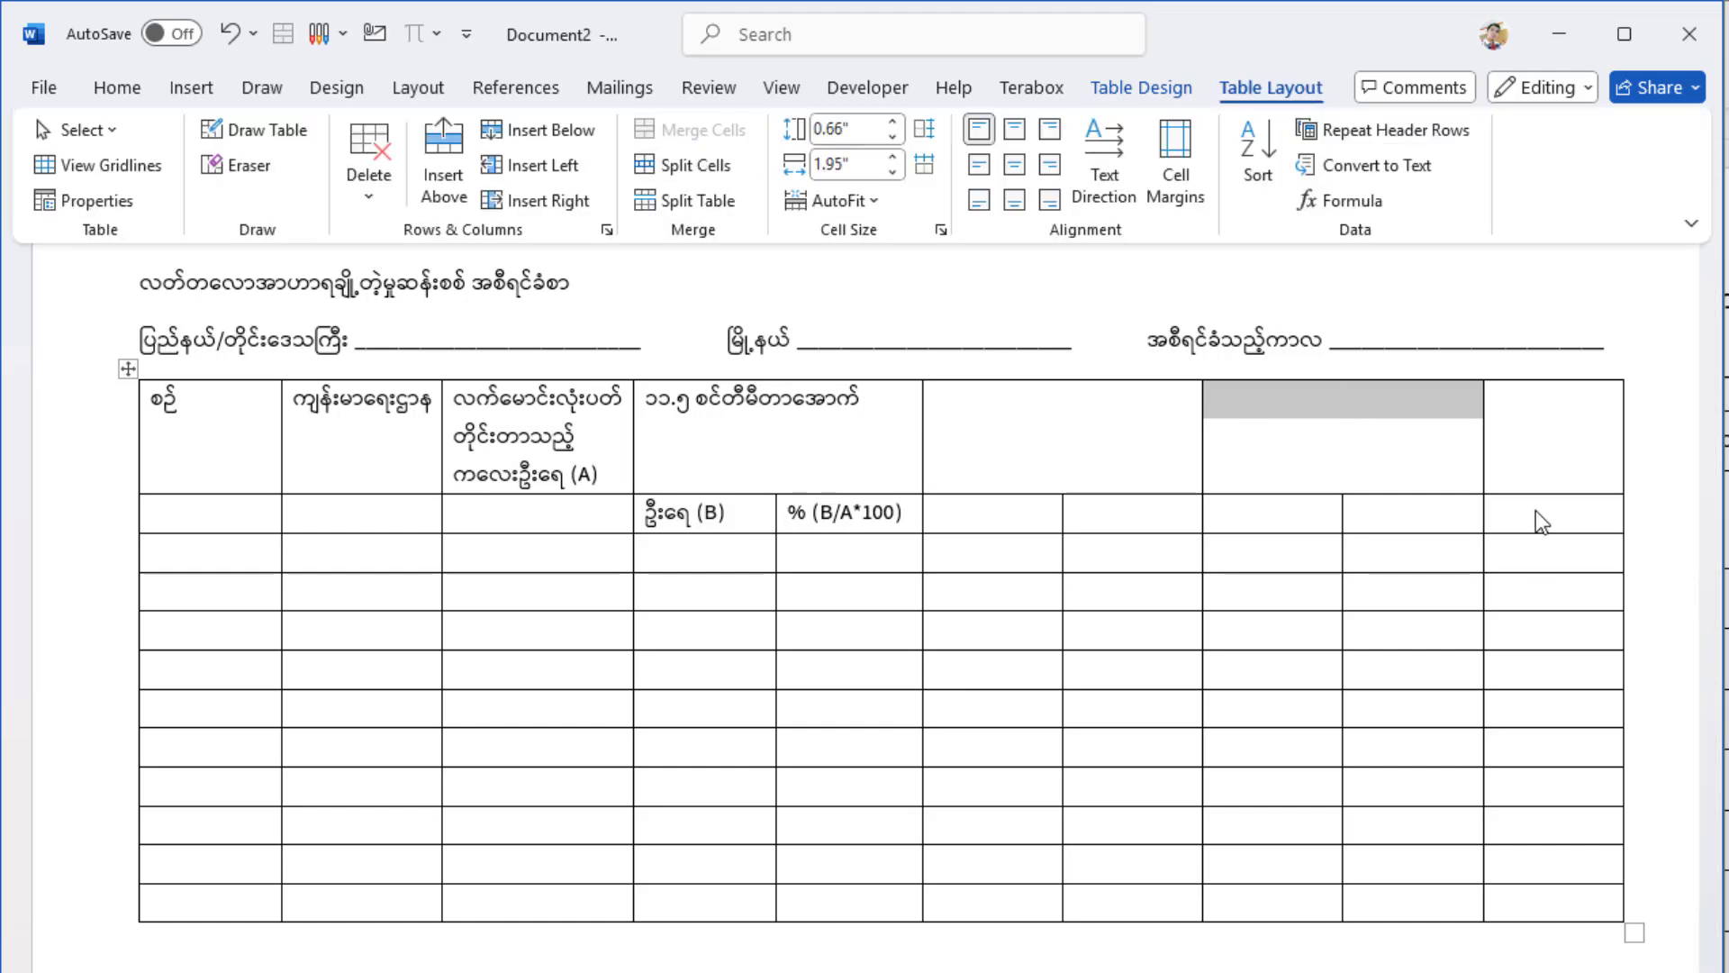
Enter "မှတ်ချက်" as the header of the last column
left_click(1534, 435)
left_click(1536, 438)
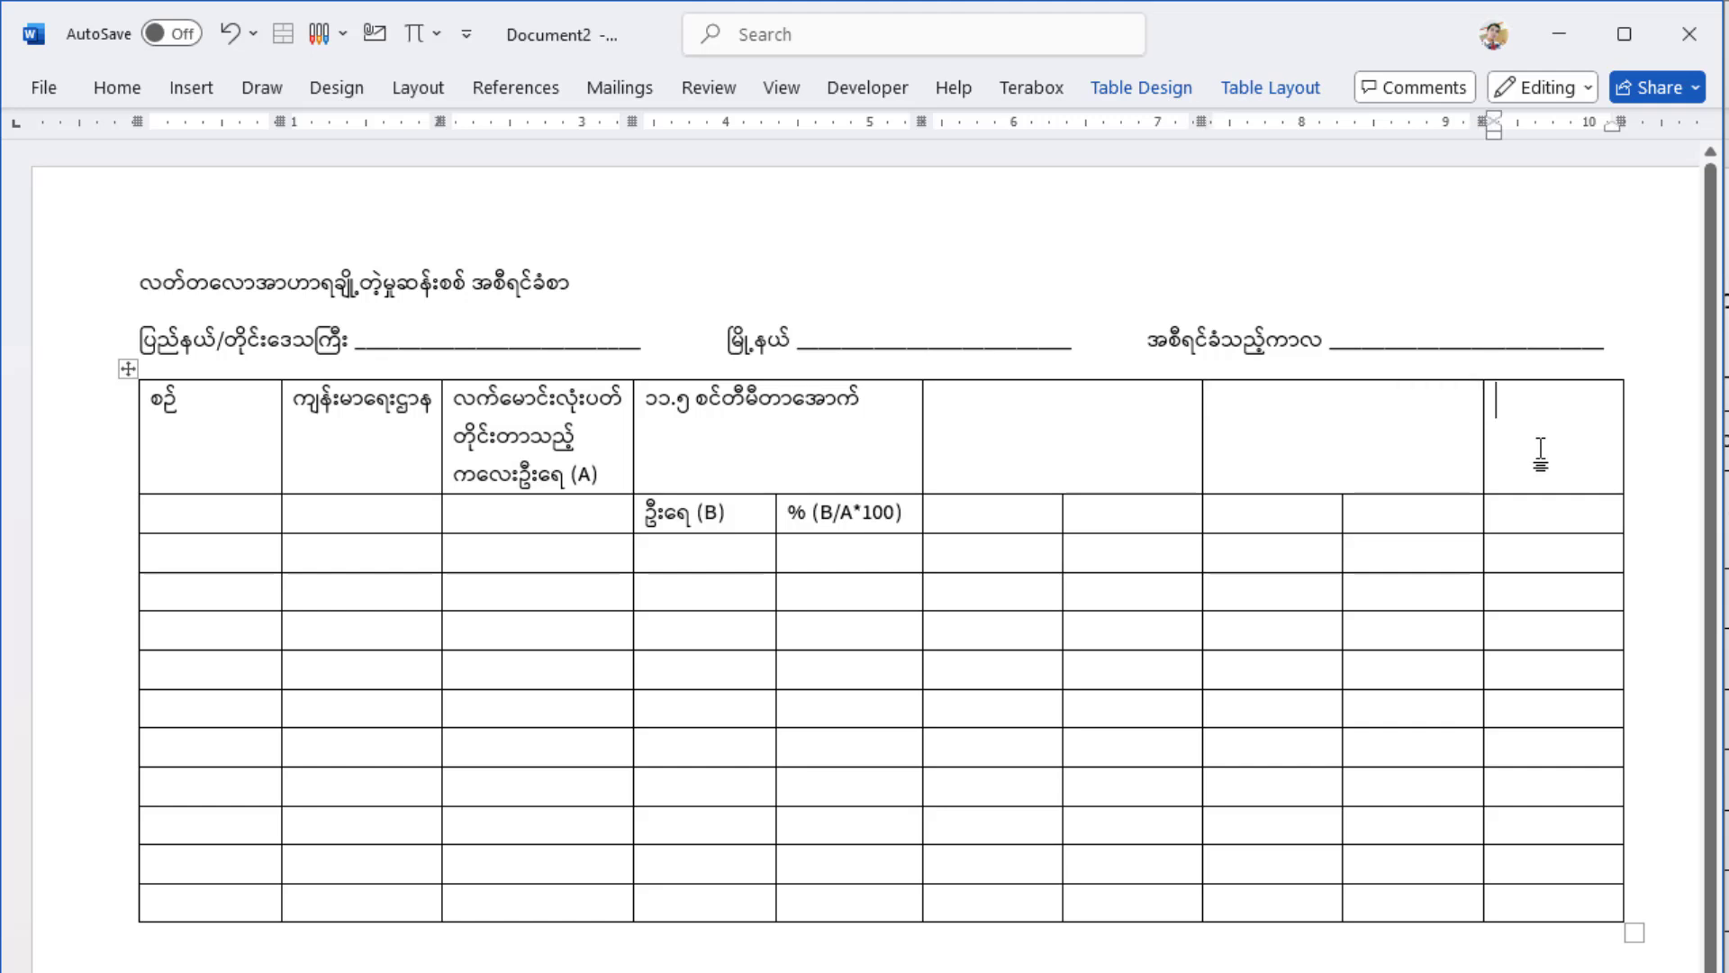
type("မှတ်ချက်")
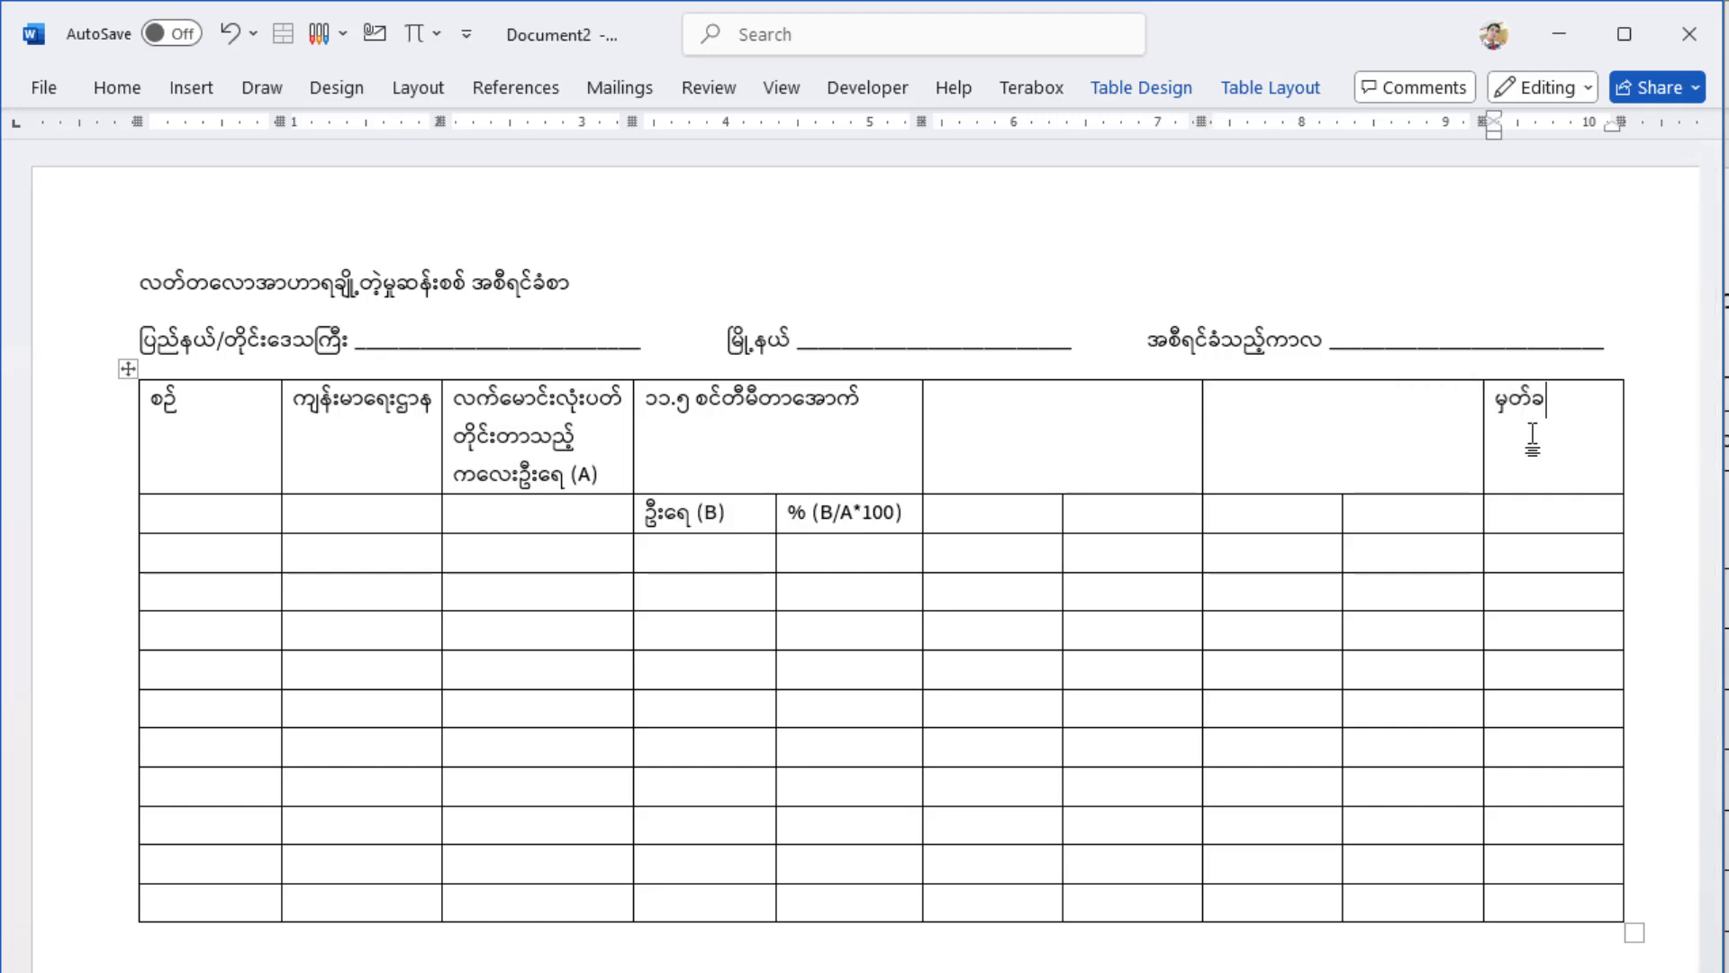
Enter "၁၁.၅-၁၂.၄ စင်တီမီတာ" and "၁၂.၅-၁၃-၄ စင်တီမီတာ" as headers of the two empty merged cells
left_click(1044, 409)
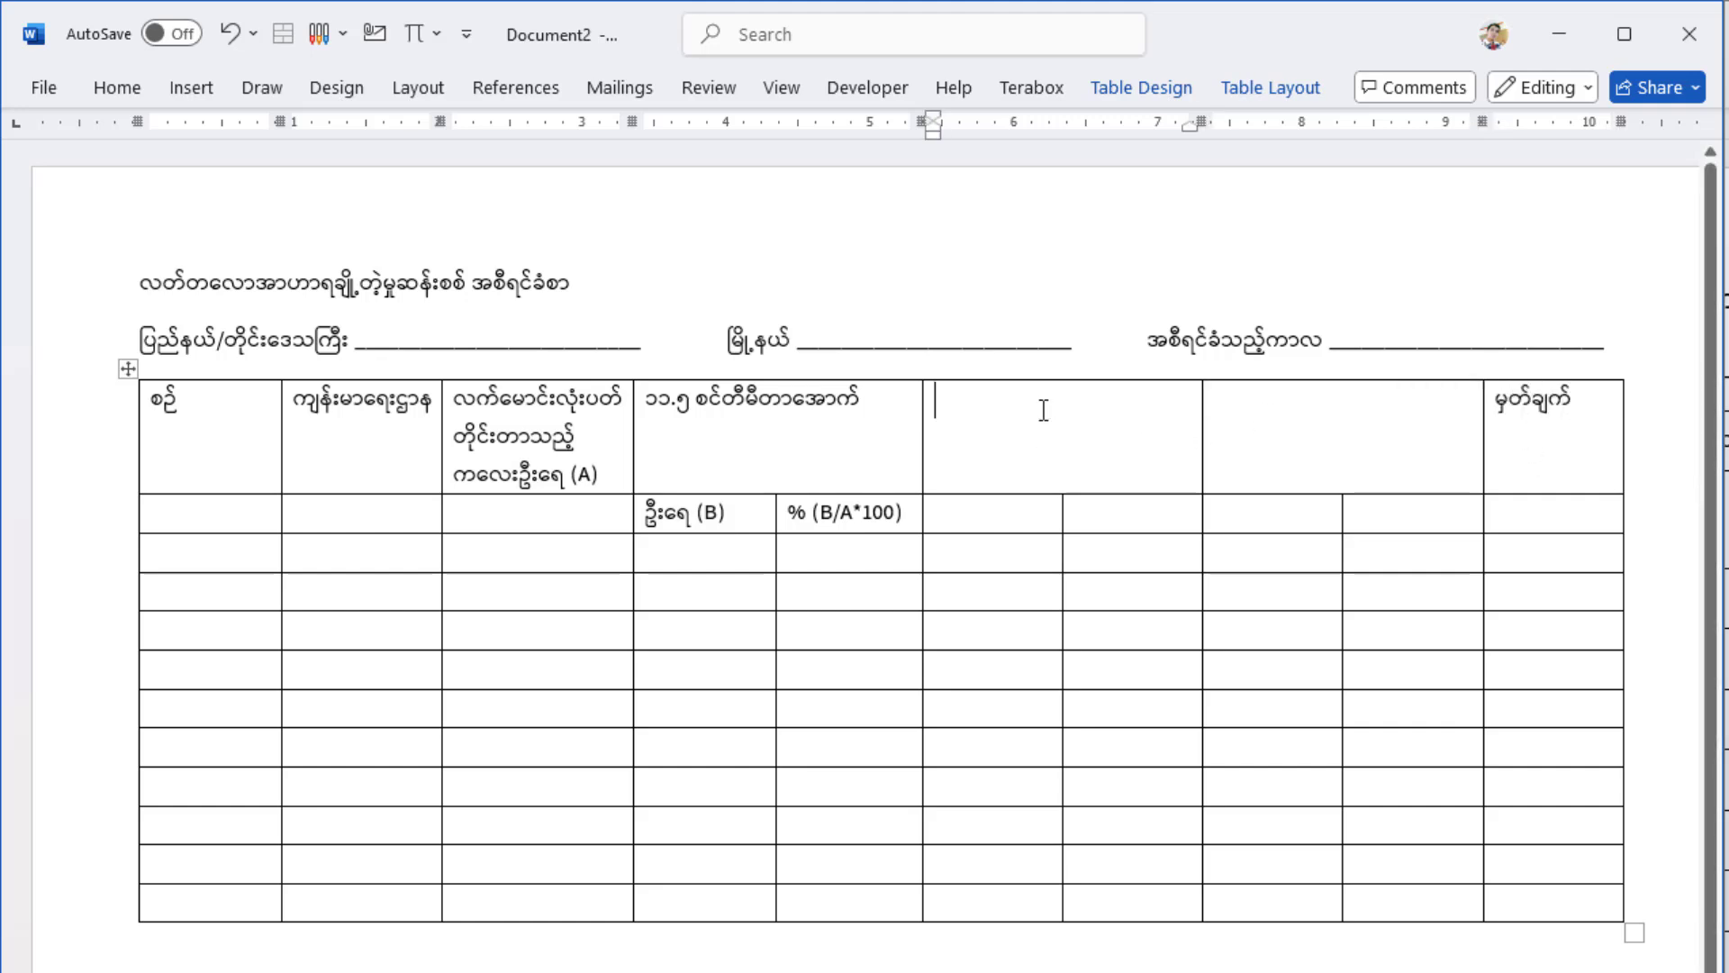
type("၁၁")
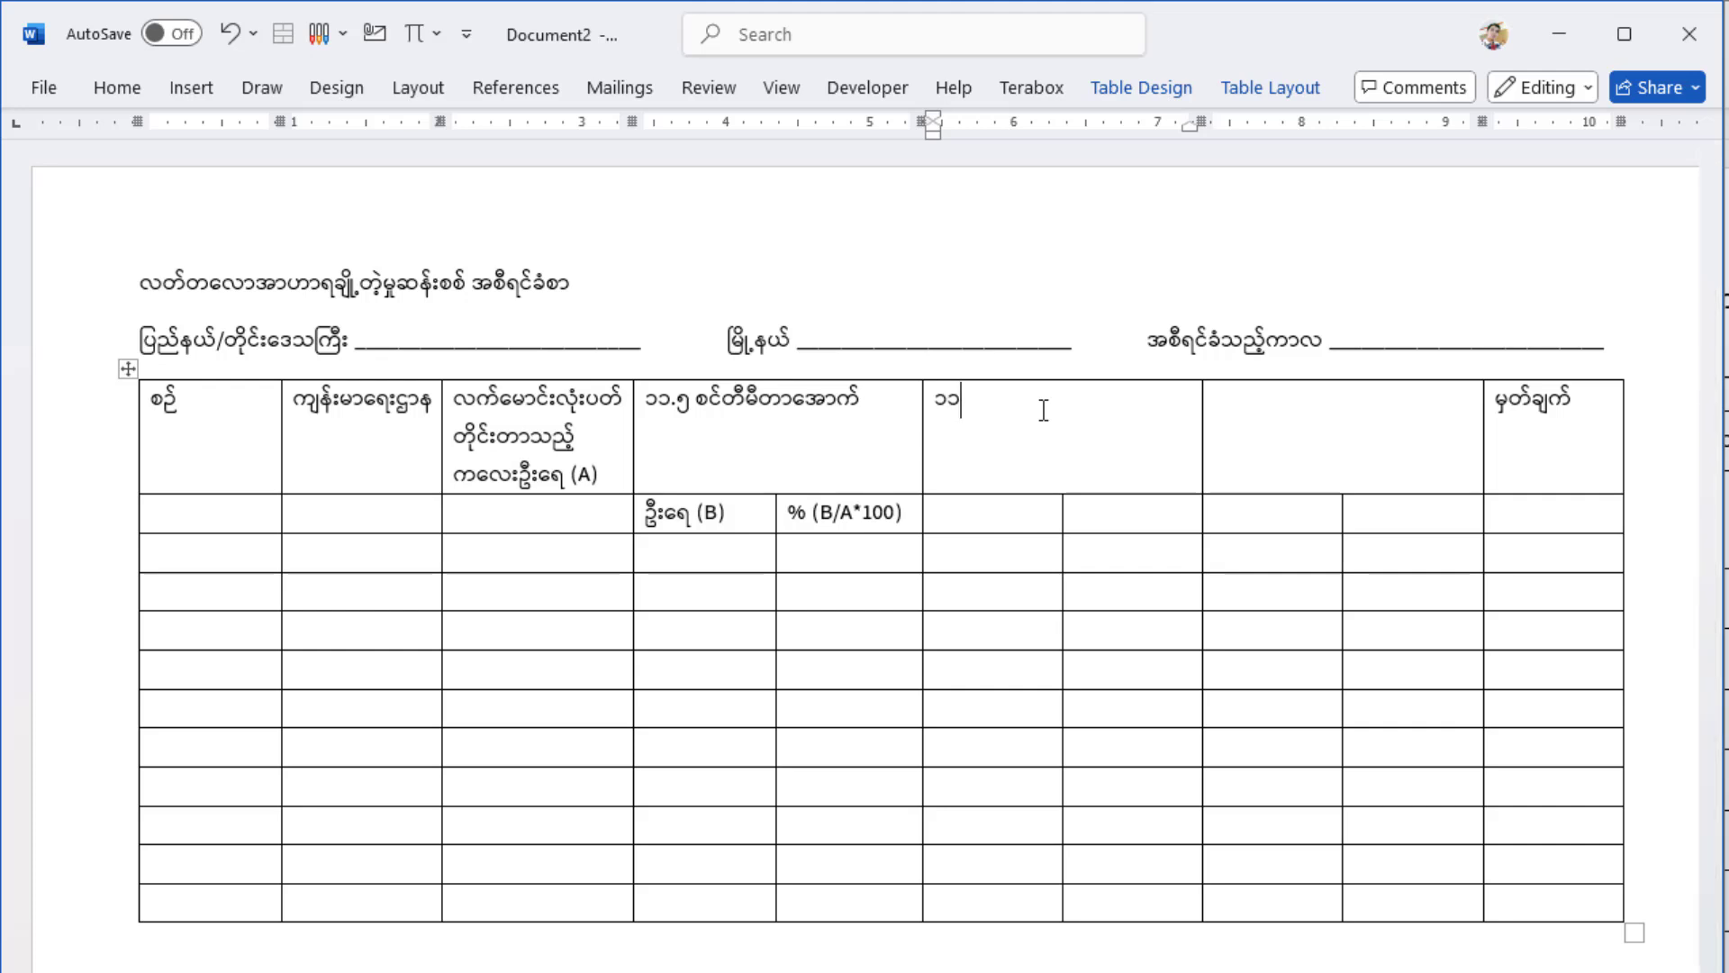
type(".၅-၁၂.၄ နှင့်တီမီတာ")
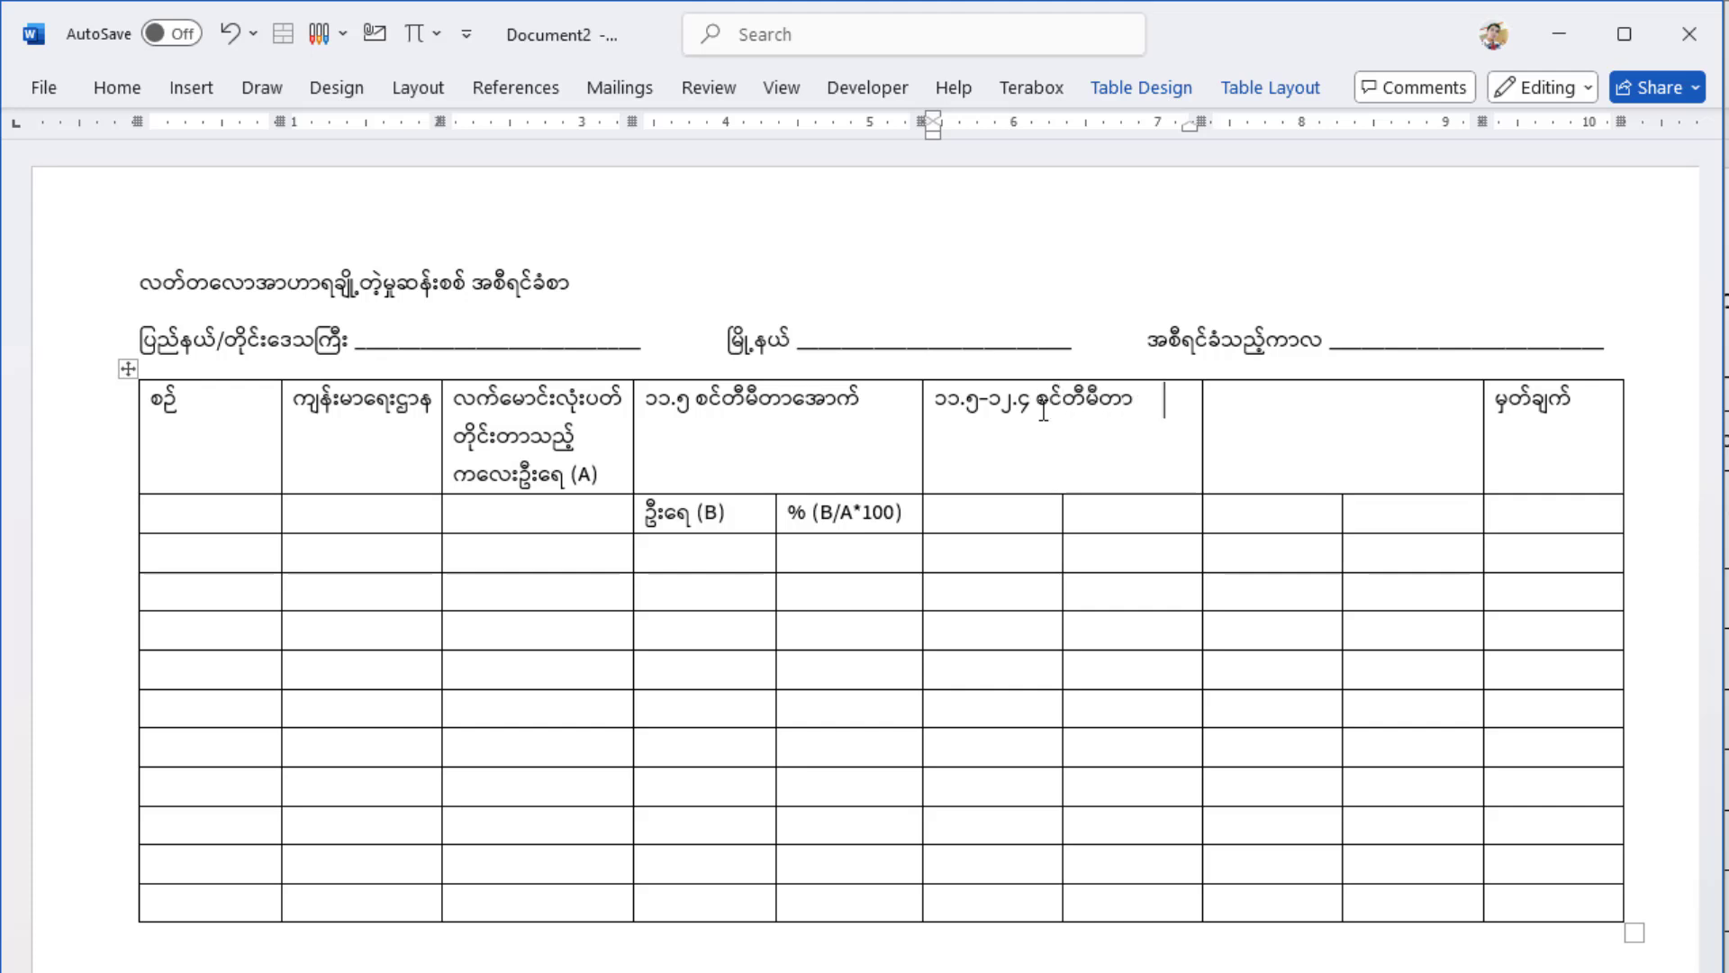
key("Tab")
type("၁၂")
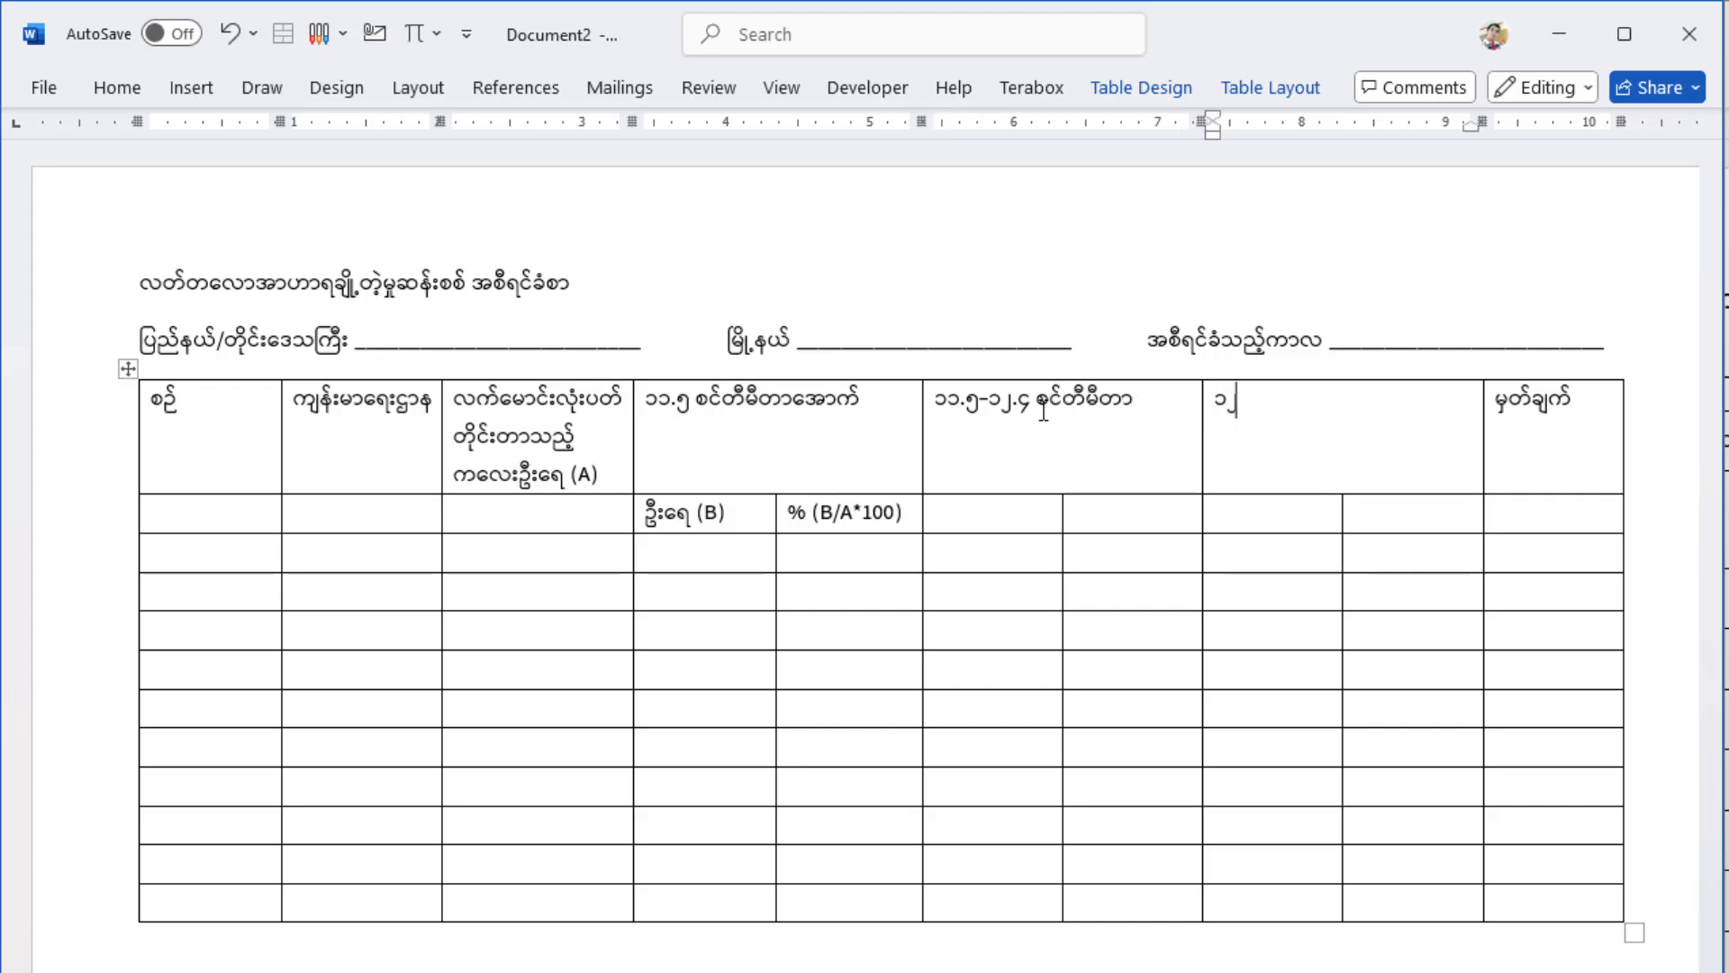
type(".၅-၁၃-၄ စင်တီမီ")
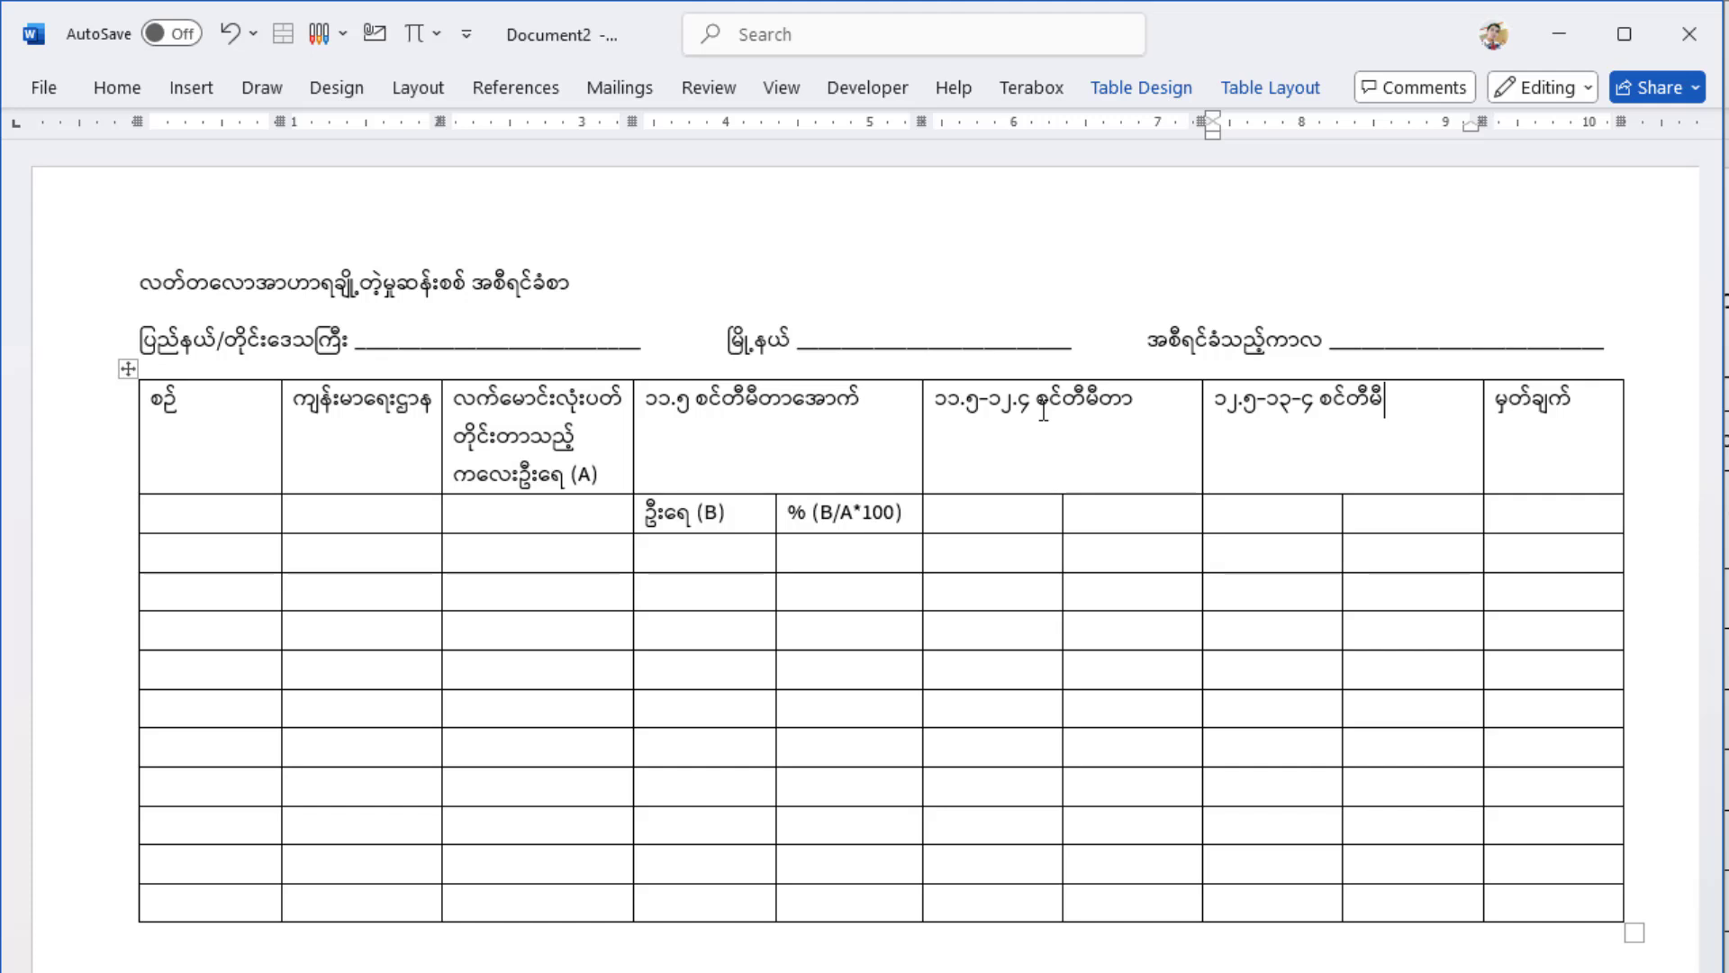
type("တာ")
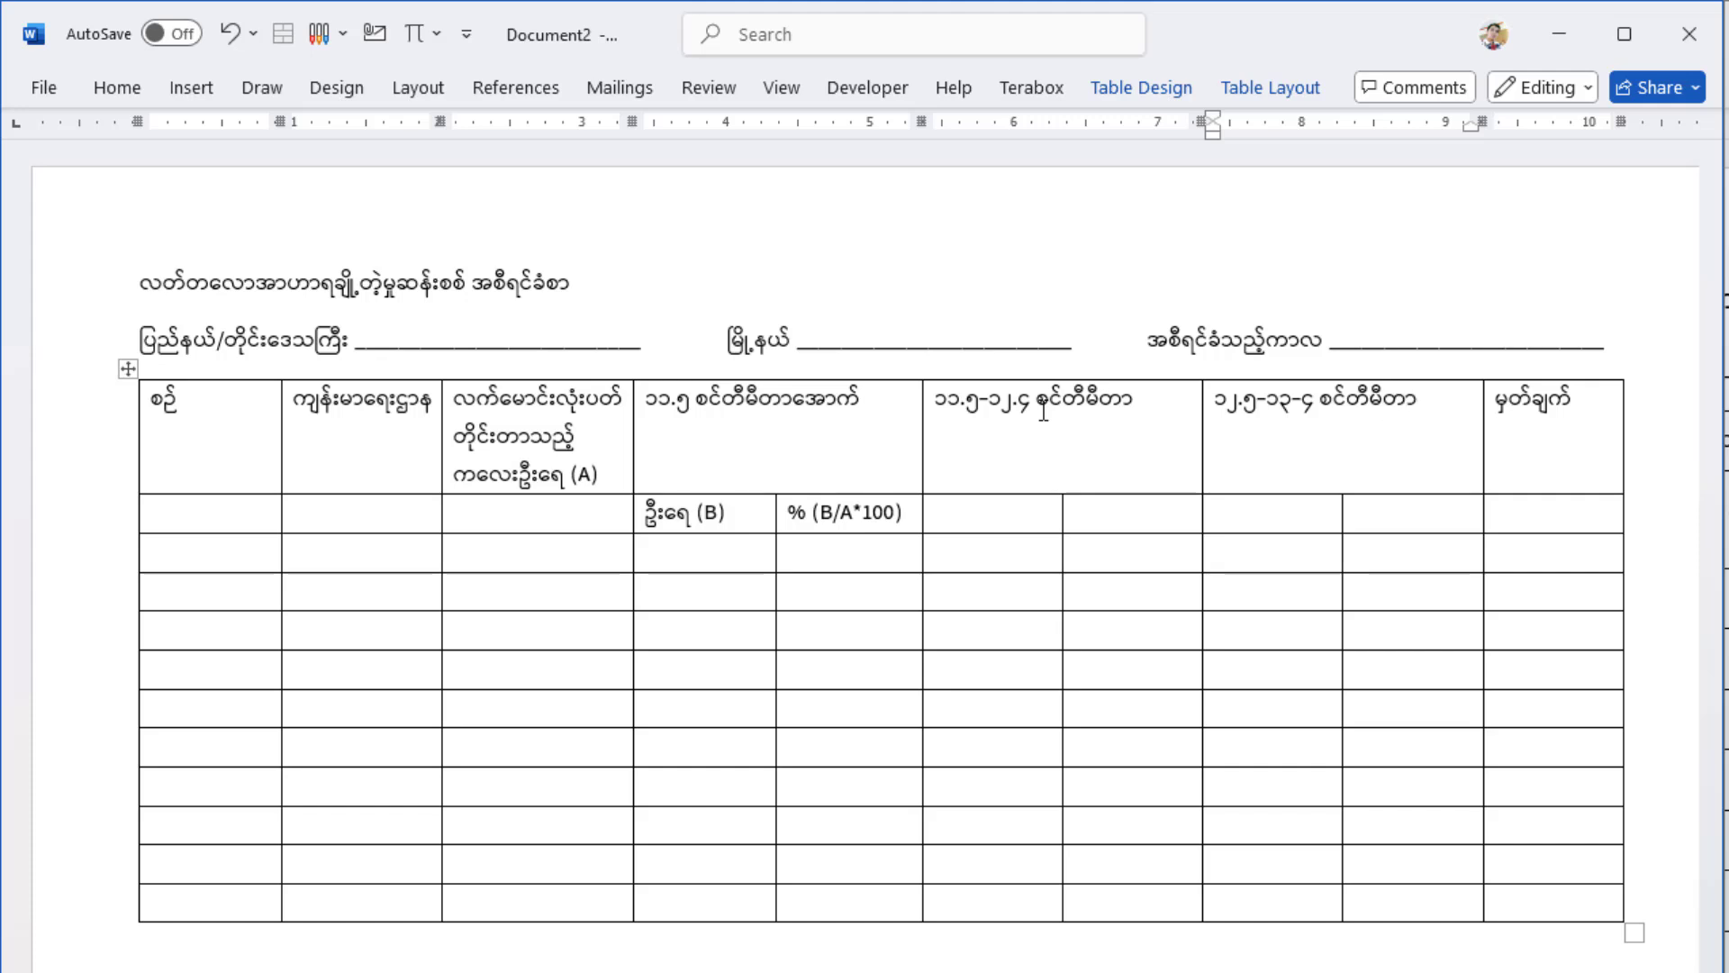
Enter the subheaders "ဦးရေ (C)" and "% (C/A*100)" in the second row beneath the "၁၁.၅-၁၂.၄ စင်တီမီတာ" header
left_click(1014, 510)
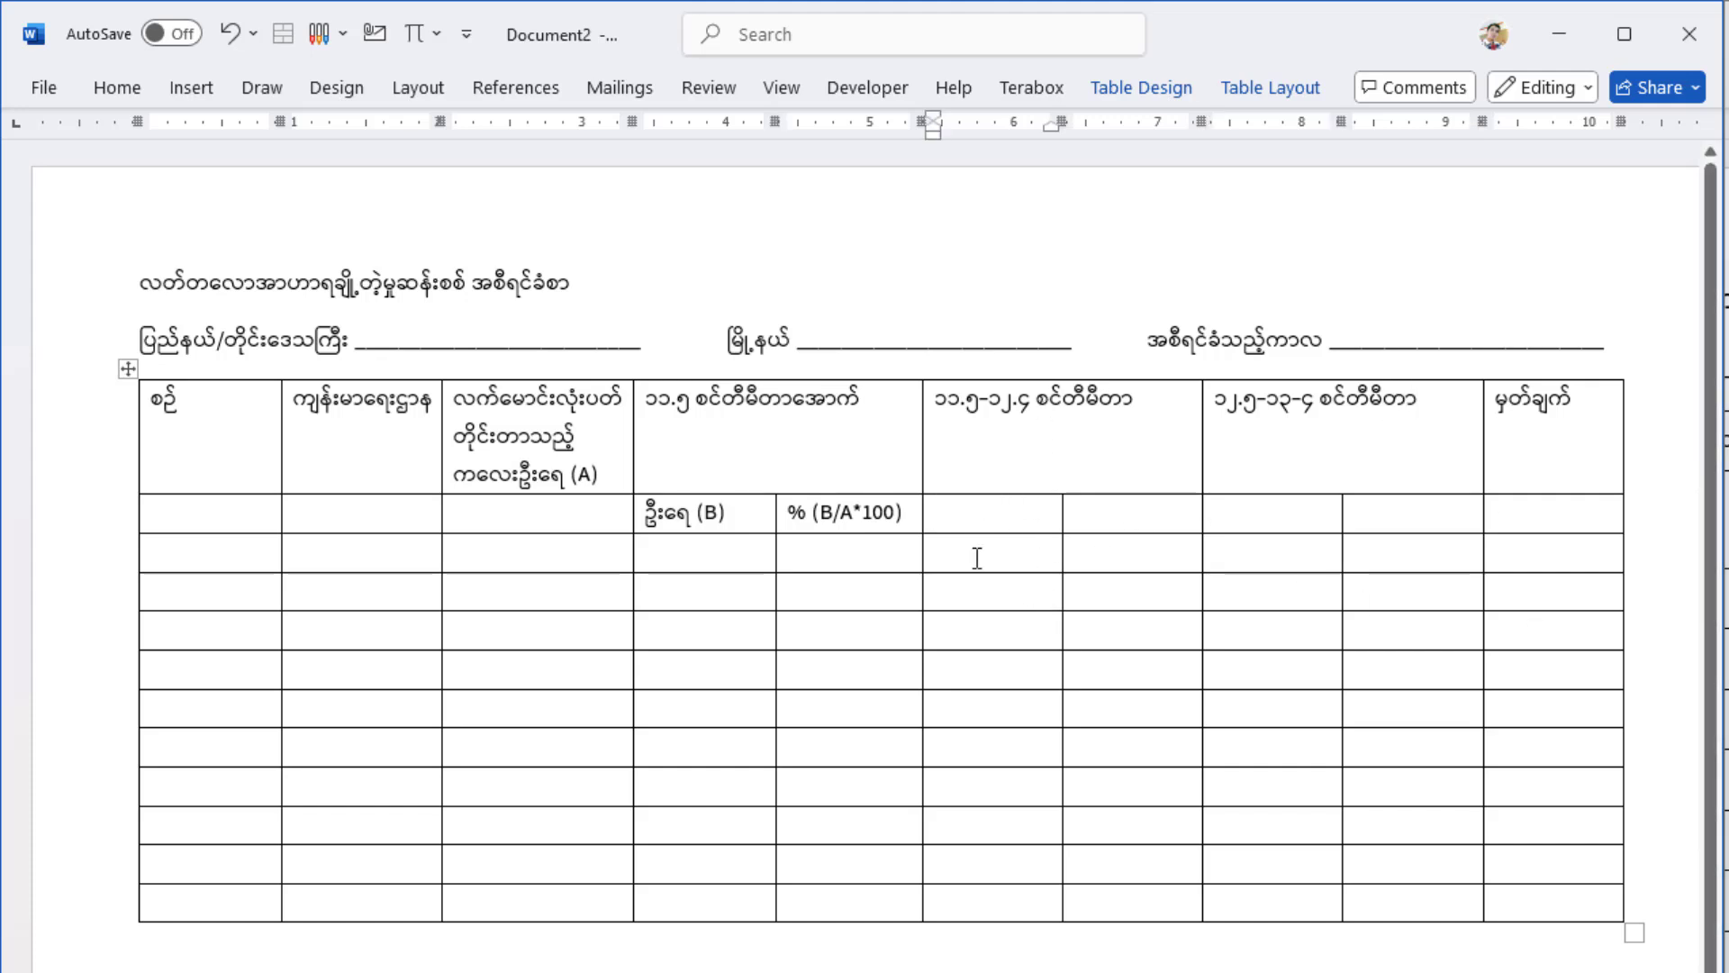
type("ဦးရေ")
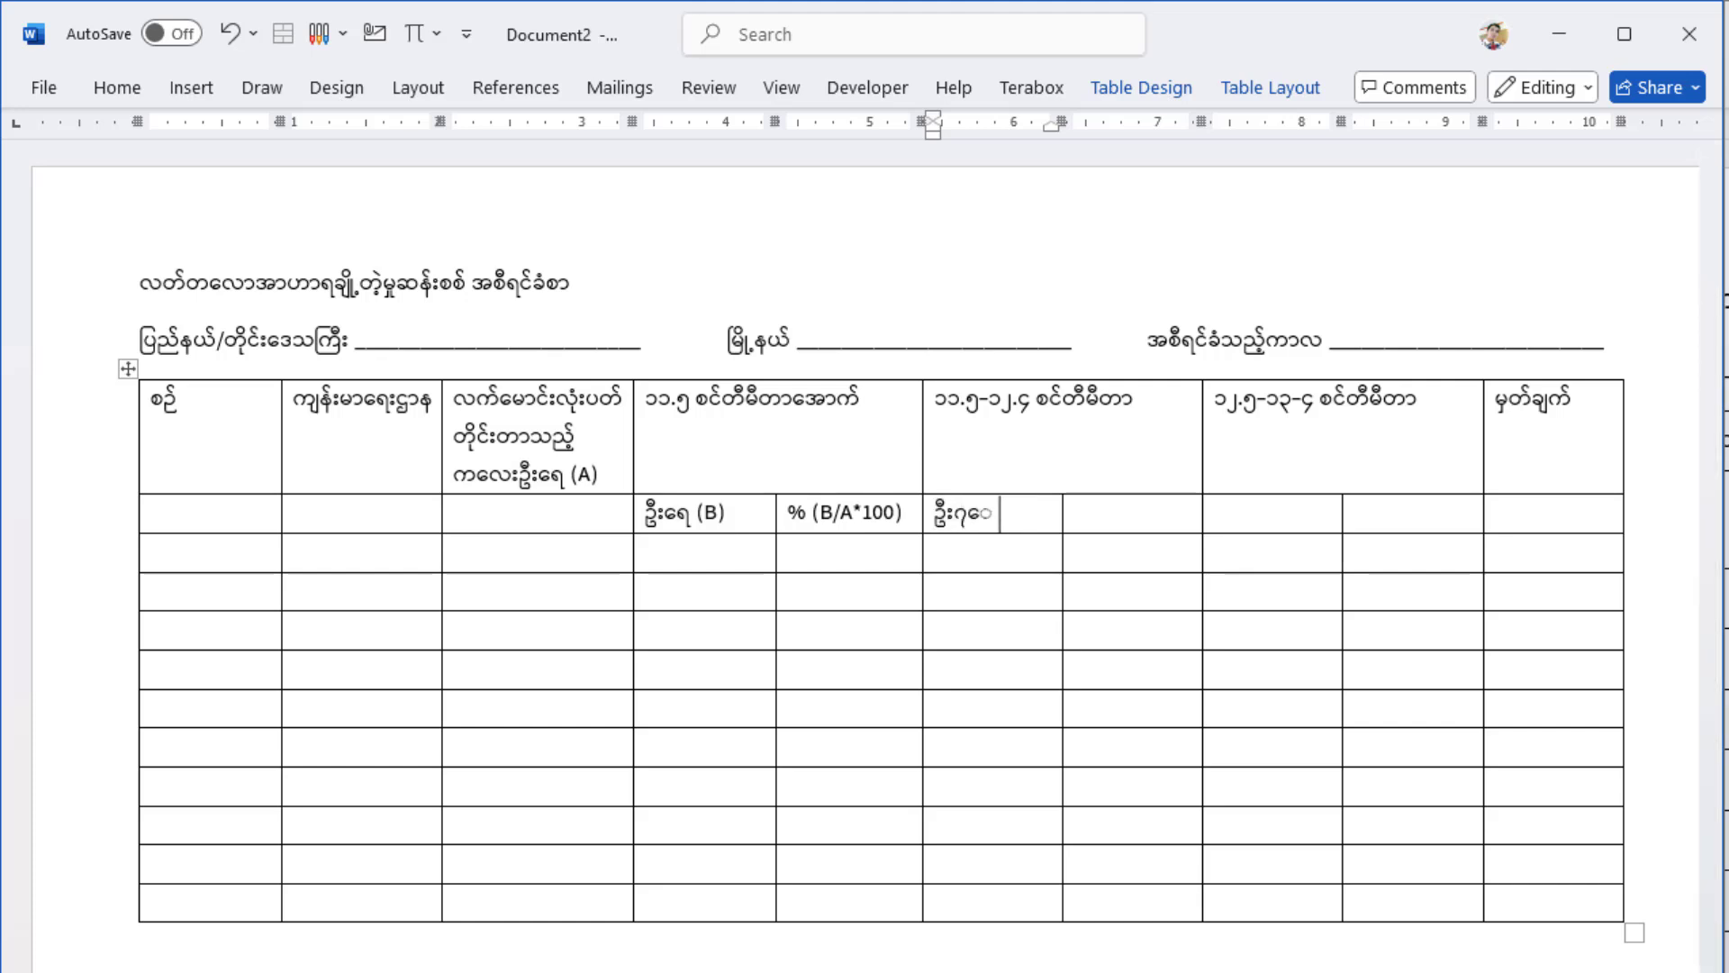
key("BackSpace")
key("BackSpace")
type("ရေ(C)")
key("ctrl+z")
left_click(1074, 513)
type("%")
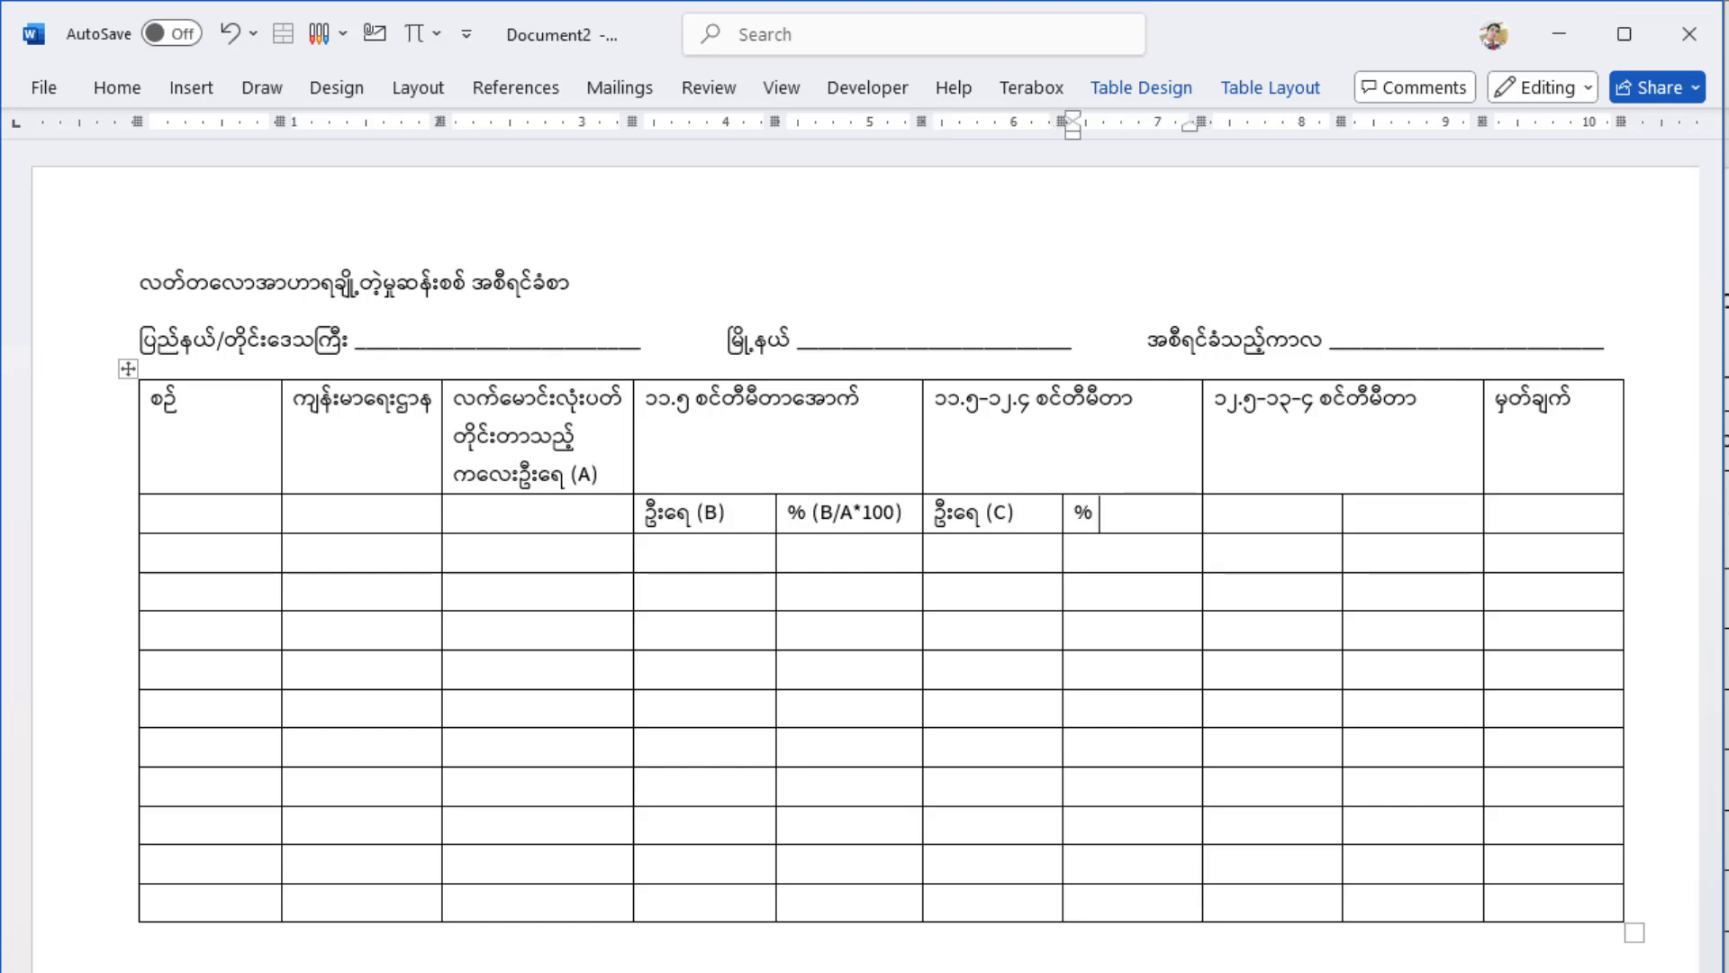
type(" (C/A*100)")
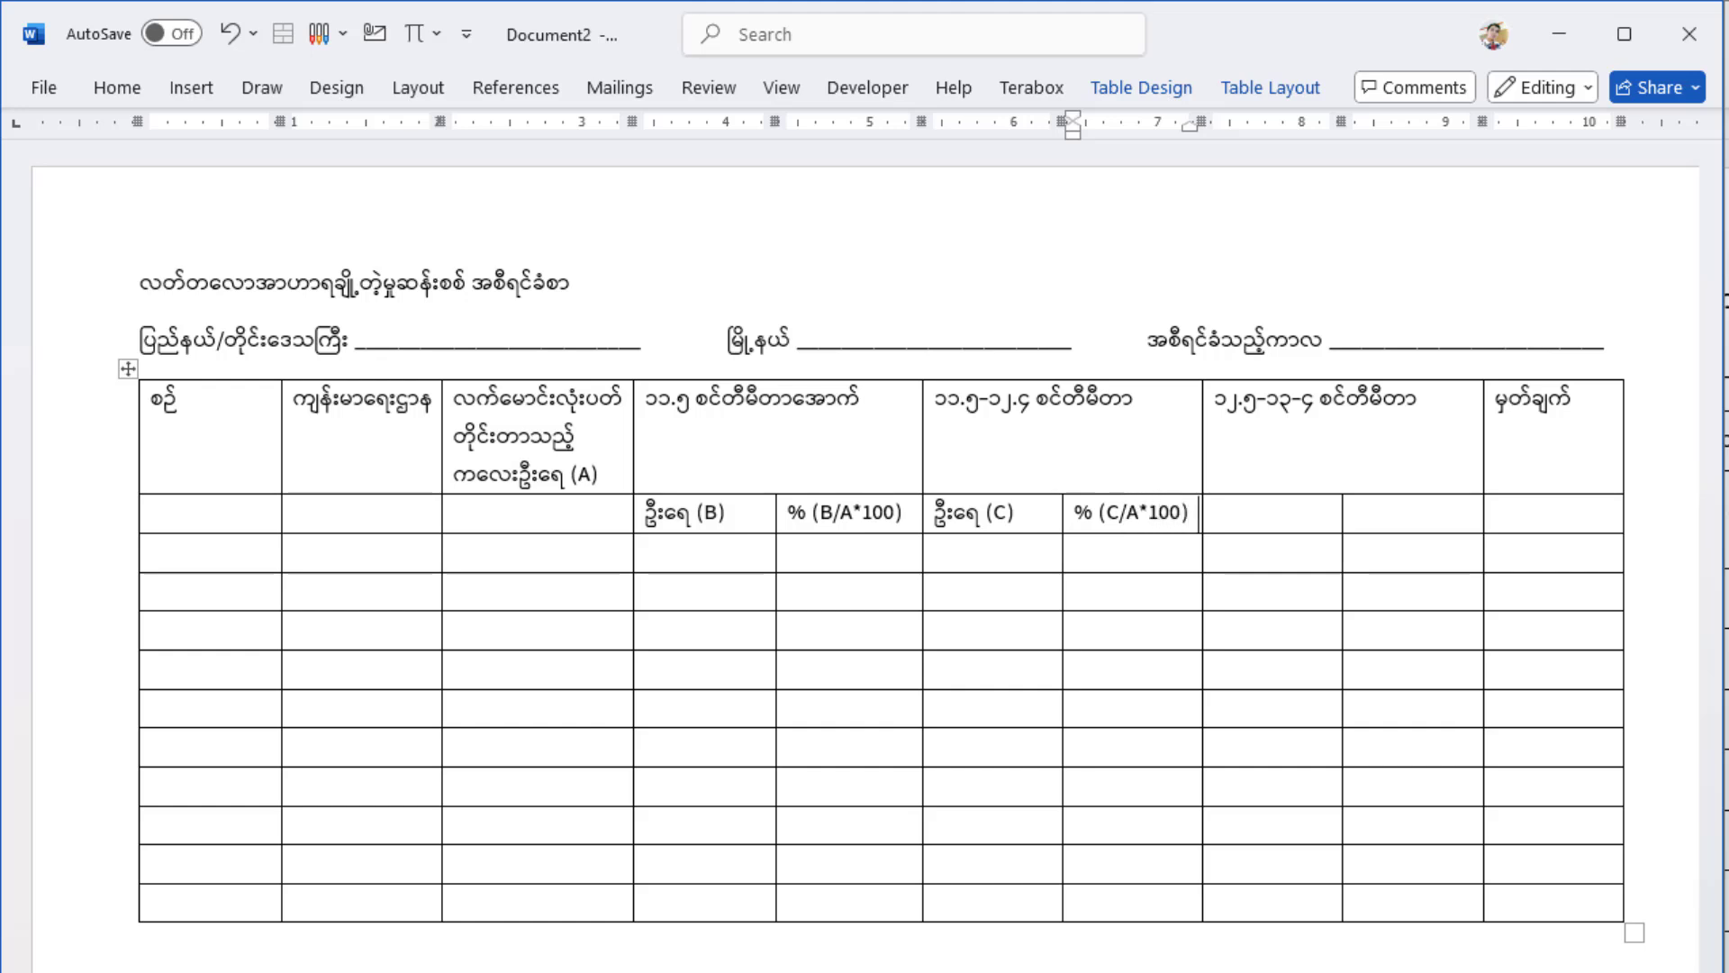
Enter the subheaders "ဦးရေ (D)" and "%(D/A*100)" in the second row beneath the "၁၂.၅-၁၃-၄ စင်တီမီတာ" header
key("Tab")
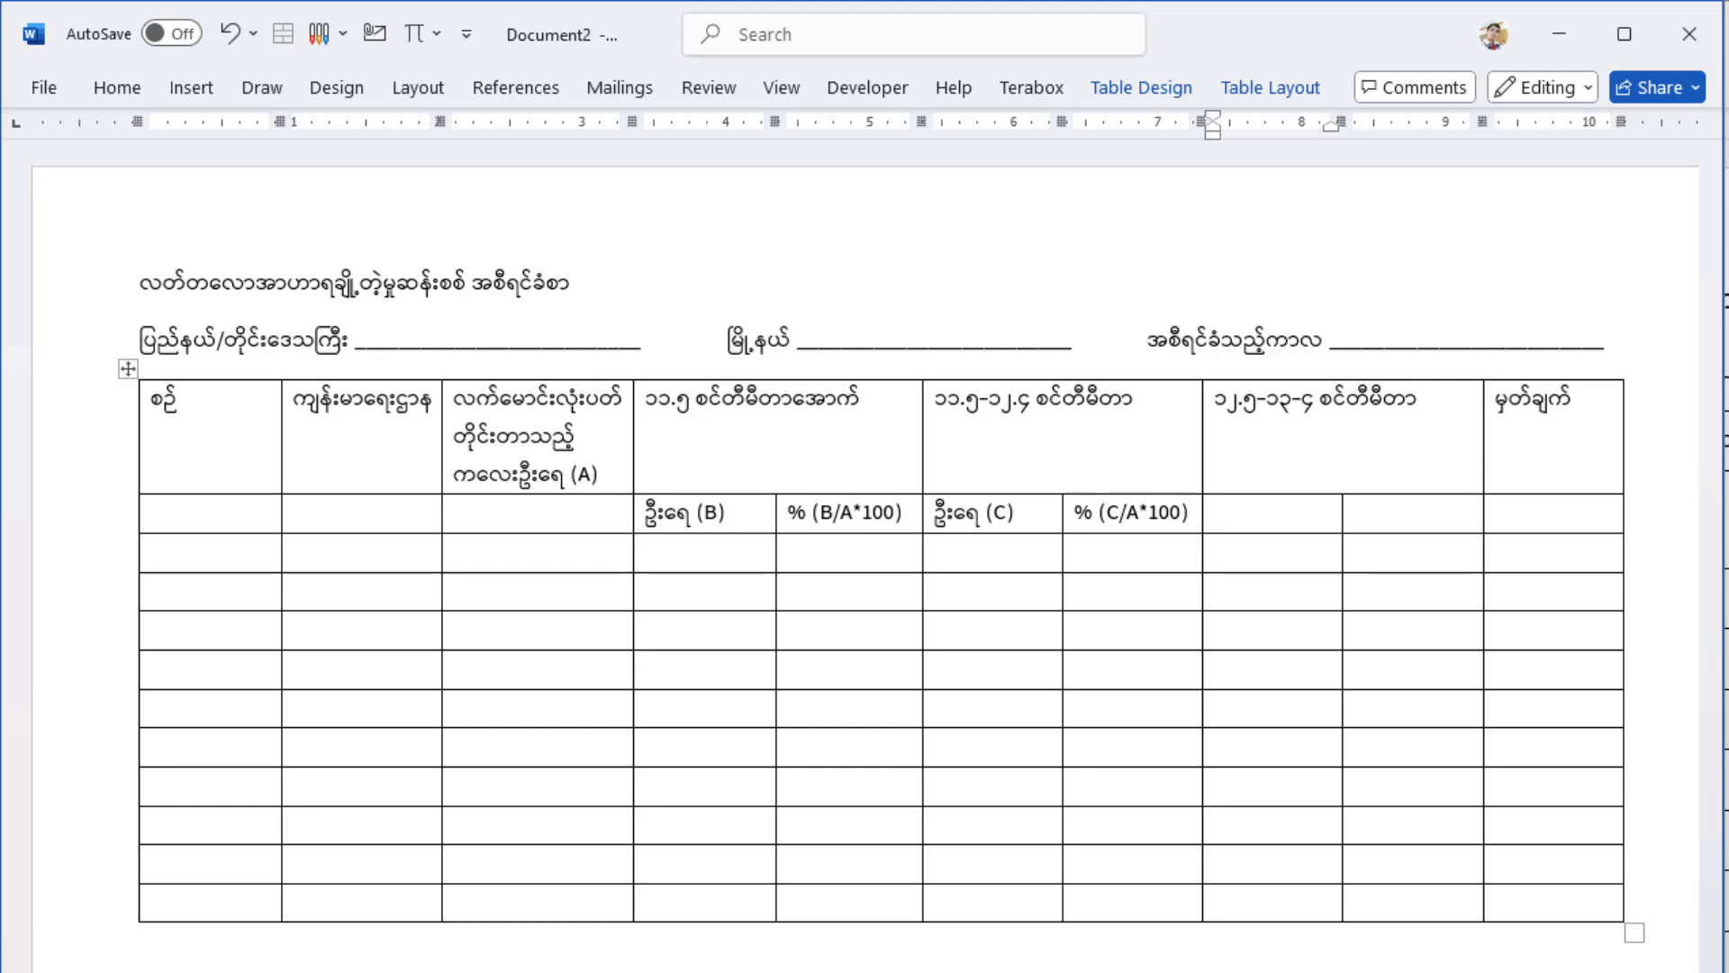
type("ဦ")
key("BackSpace")
type("ဦးရေ (D")
left_click(1353, 513)
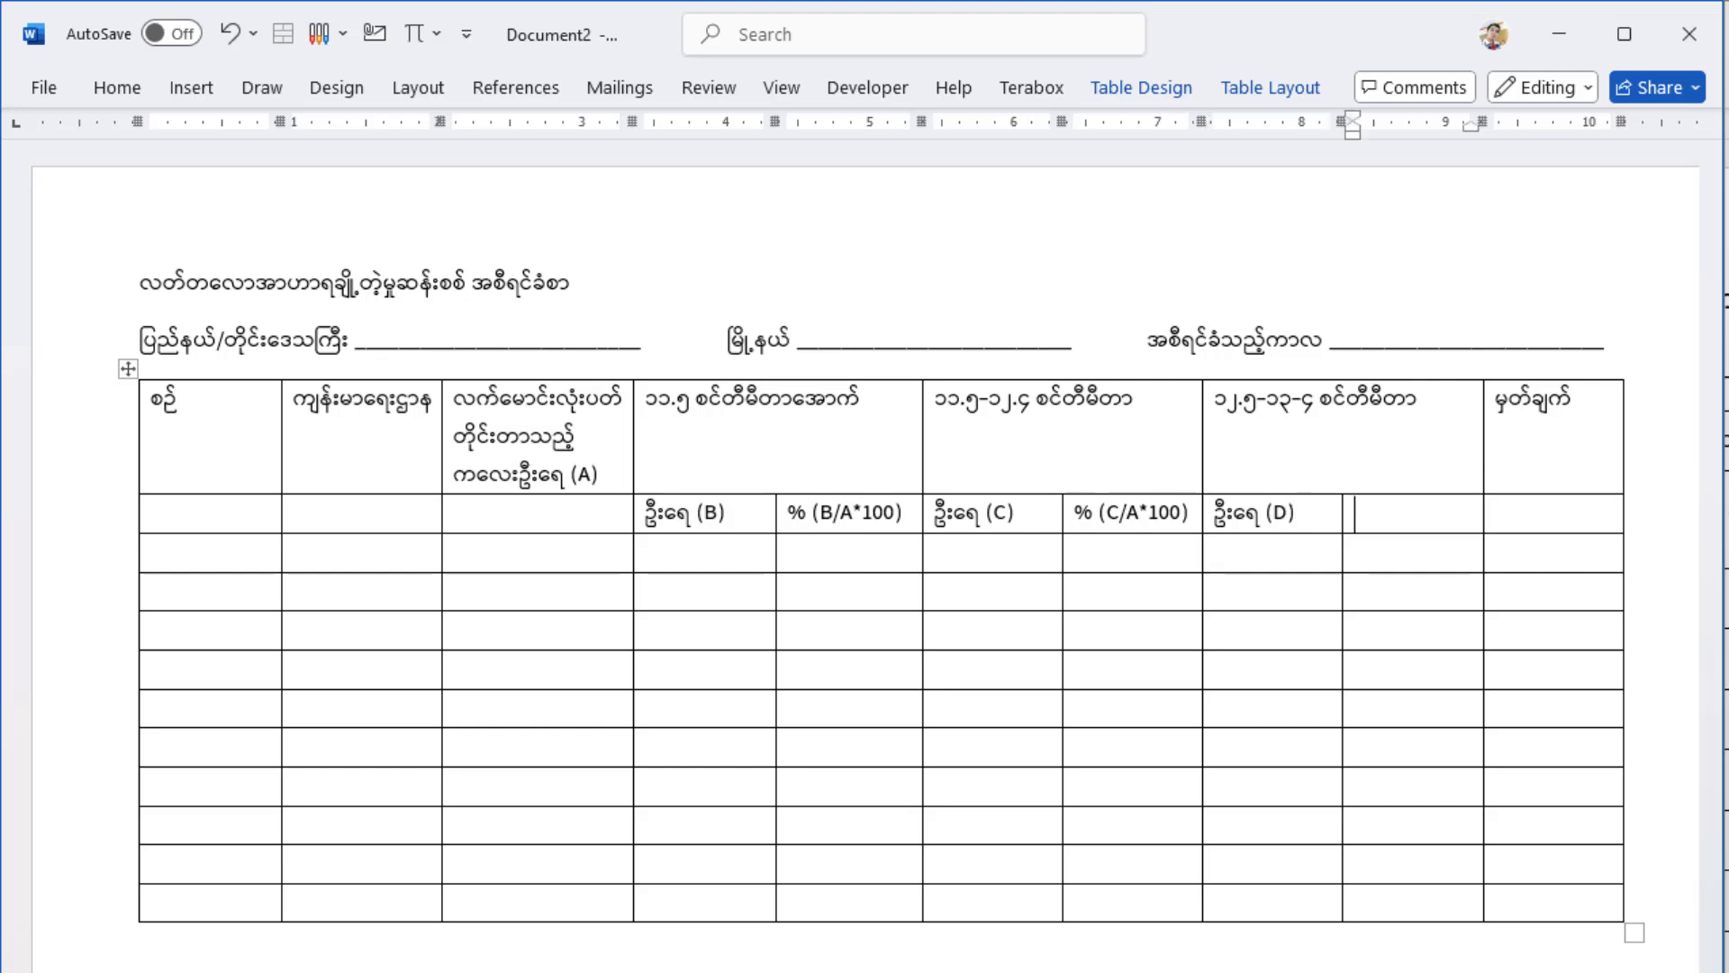
type("%(D/A*100")
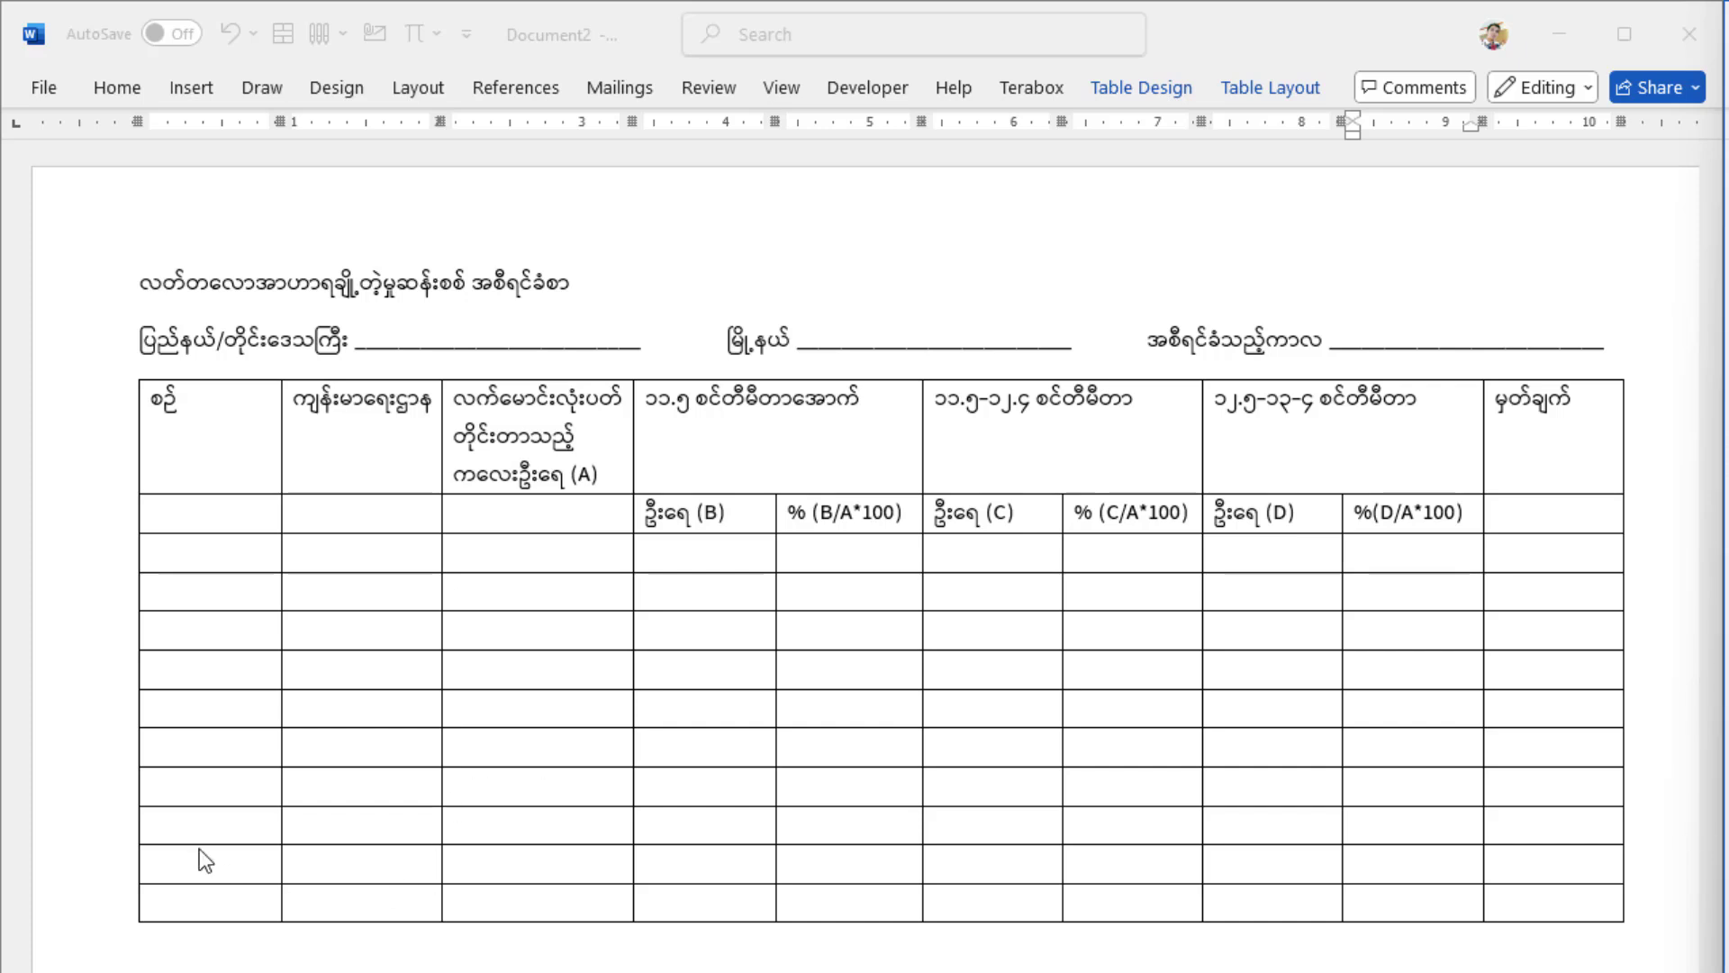
Enter "စုစုပေါင်း" in the second column of the table's last row
left_click(341, 901)
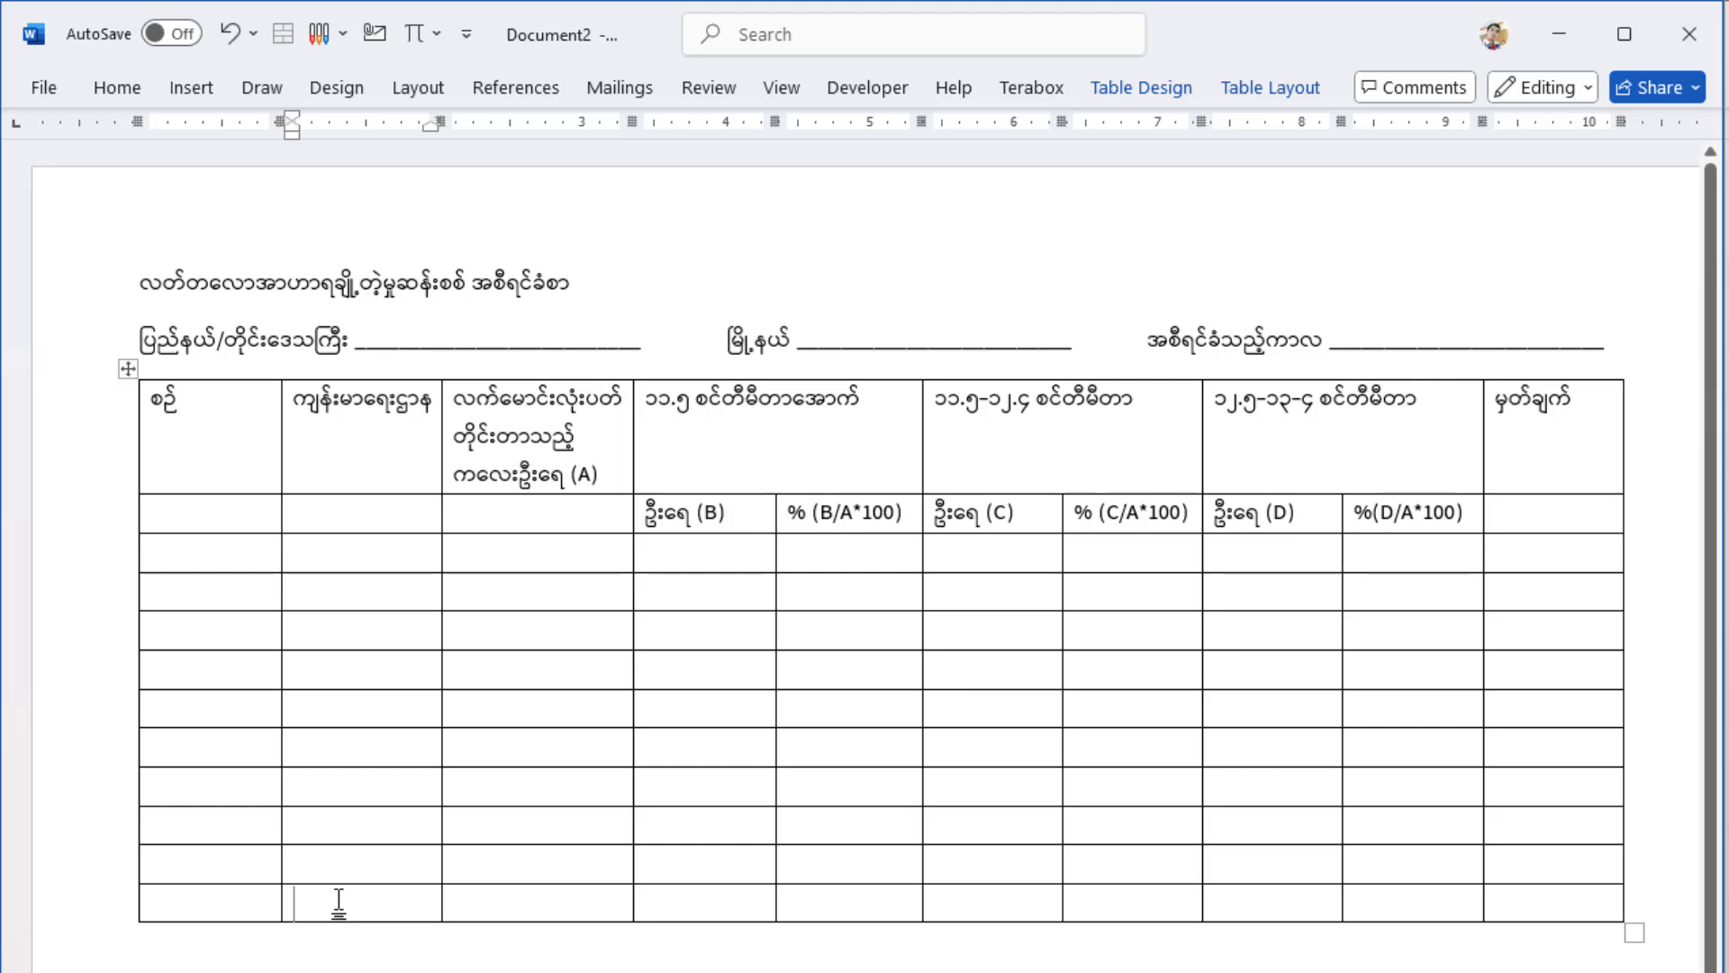
type("pkp")
key("BackSpace")
key("BackSpace")
key("BackSpace")
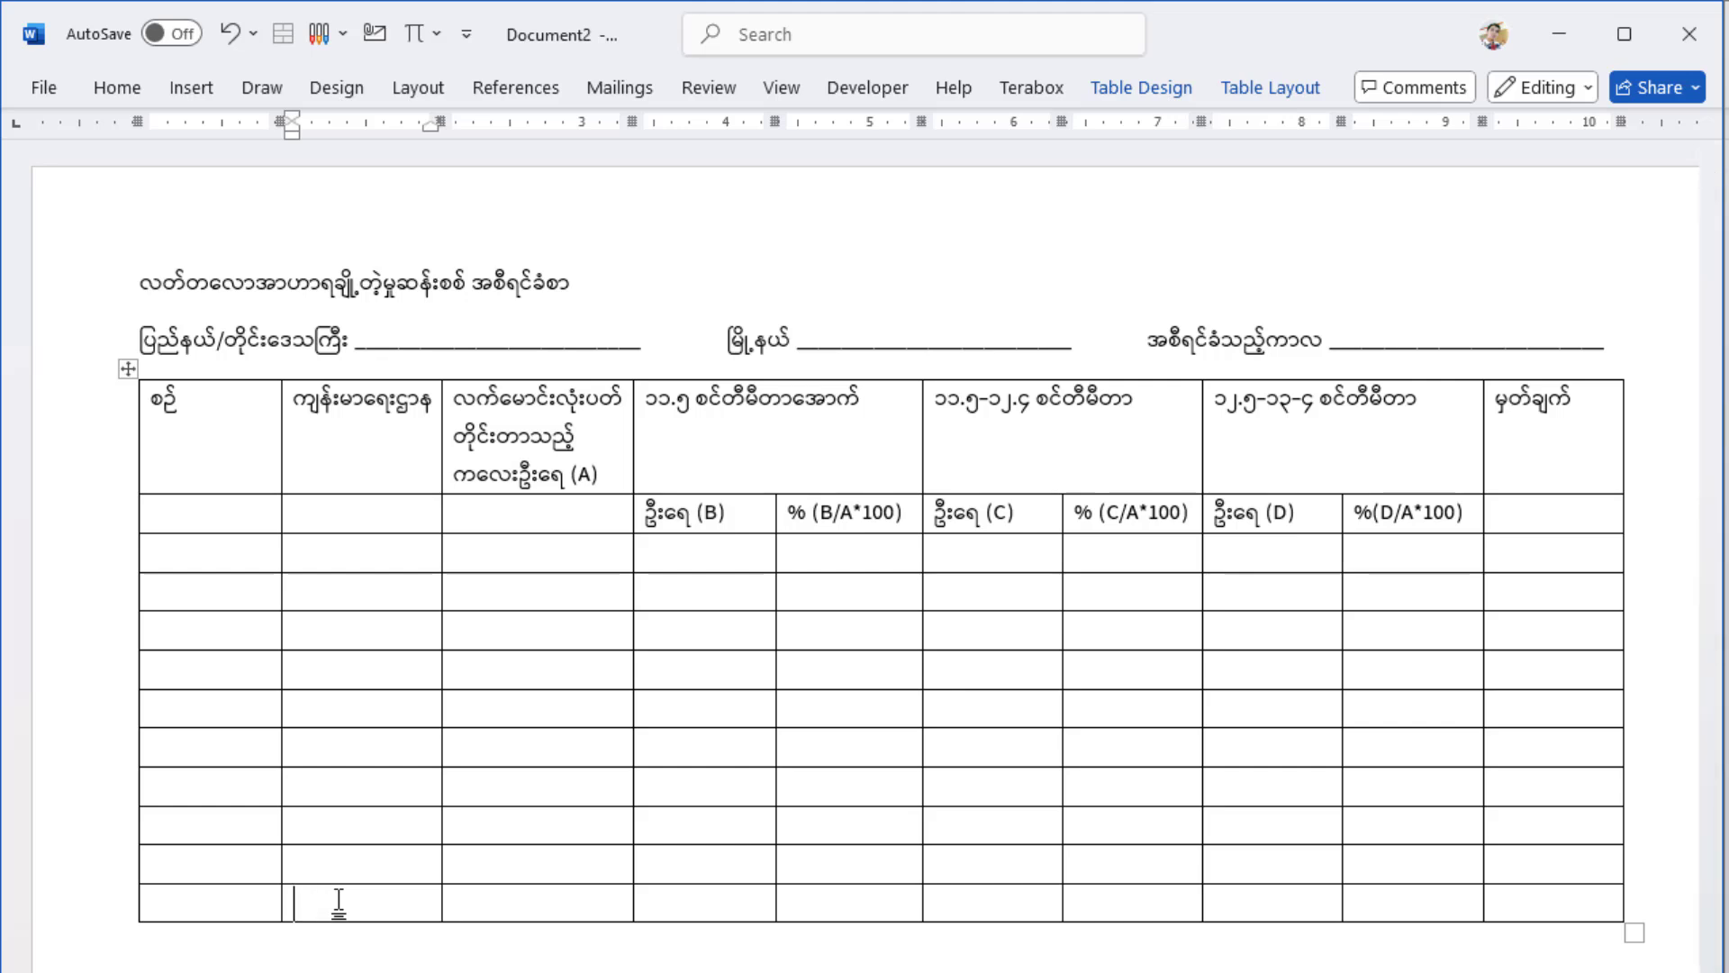
type("စုစုပေါင်း")
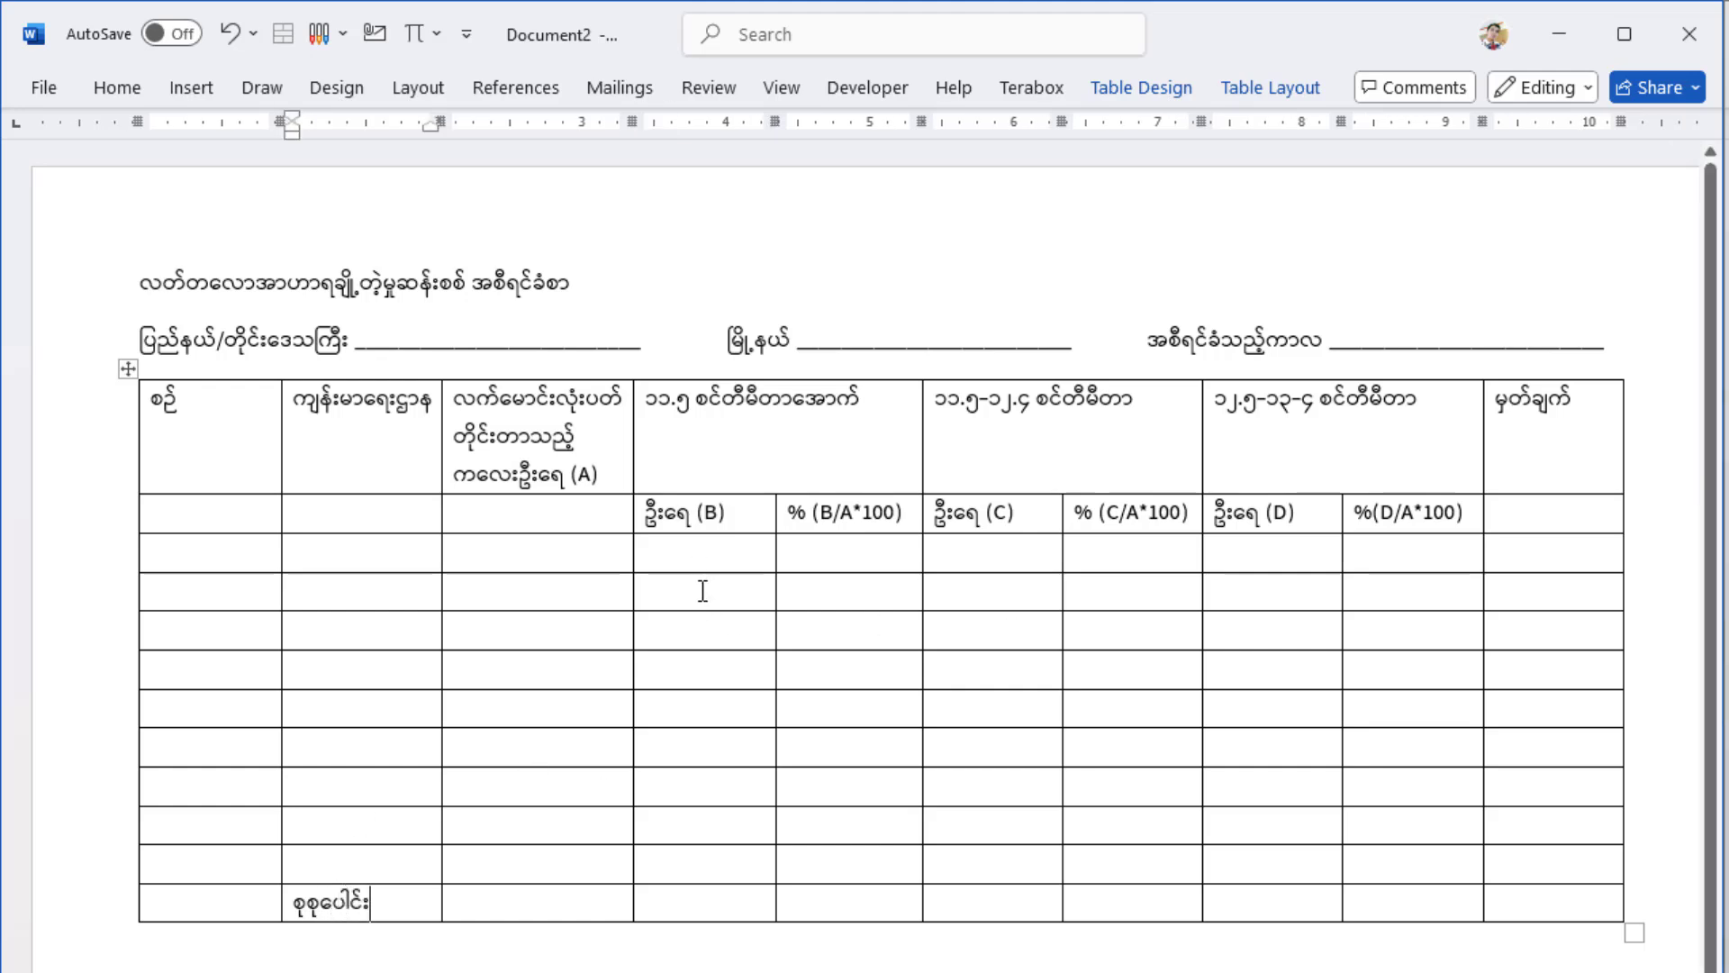
Check the last column's header in the reference form and merge the "မှတ်ချက်" cell with the empty cell below it
left_click(1554, 511)
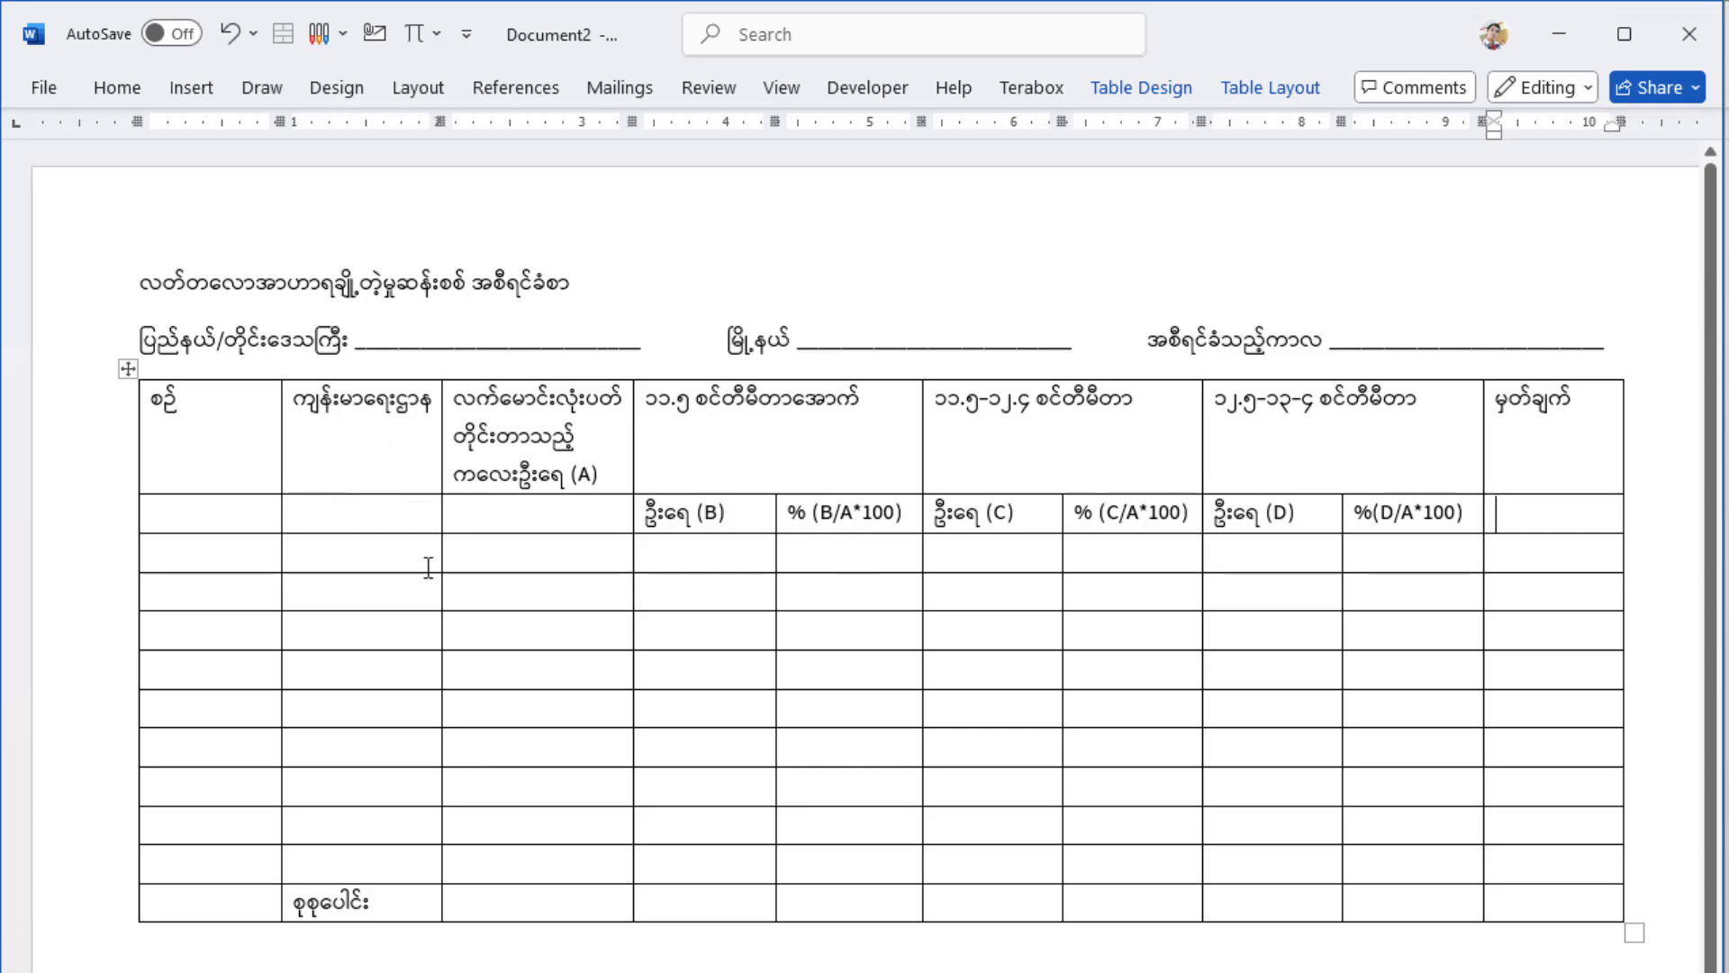
scroll(1474, 514, "up", 3)
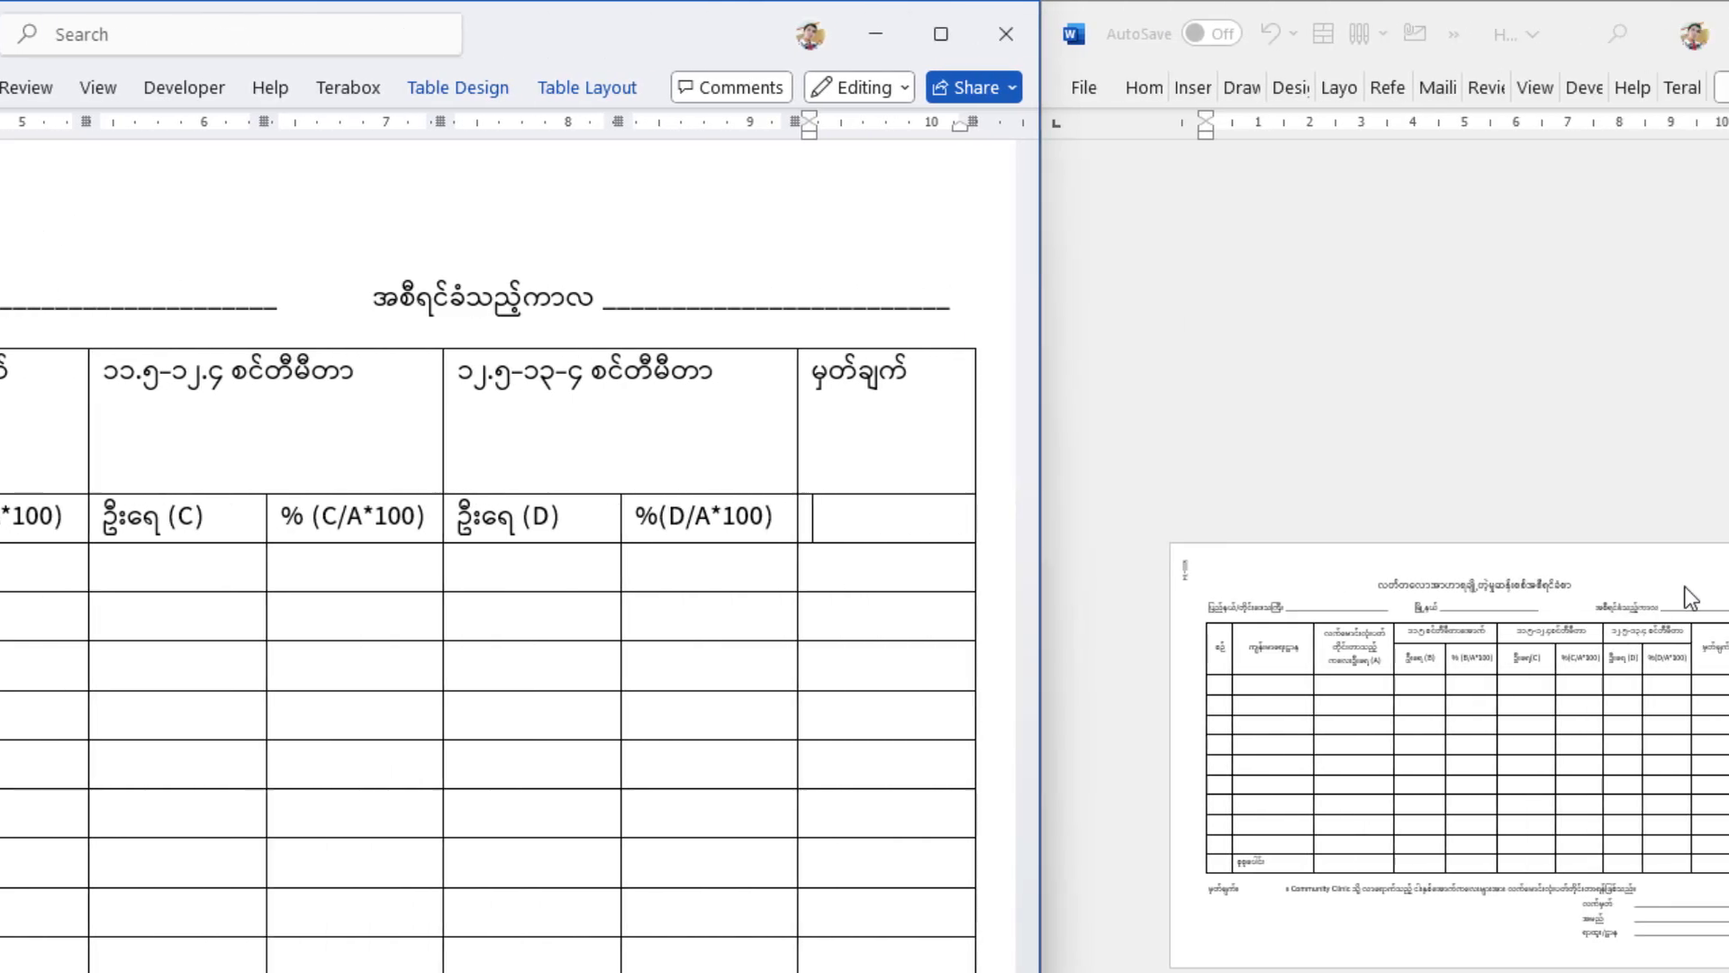
left_click(1486, 579)
scroll(1486, 580, "up", 5)
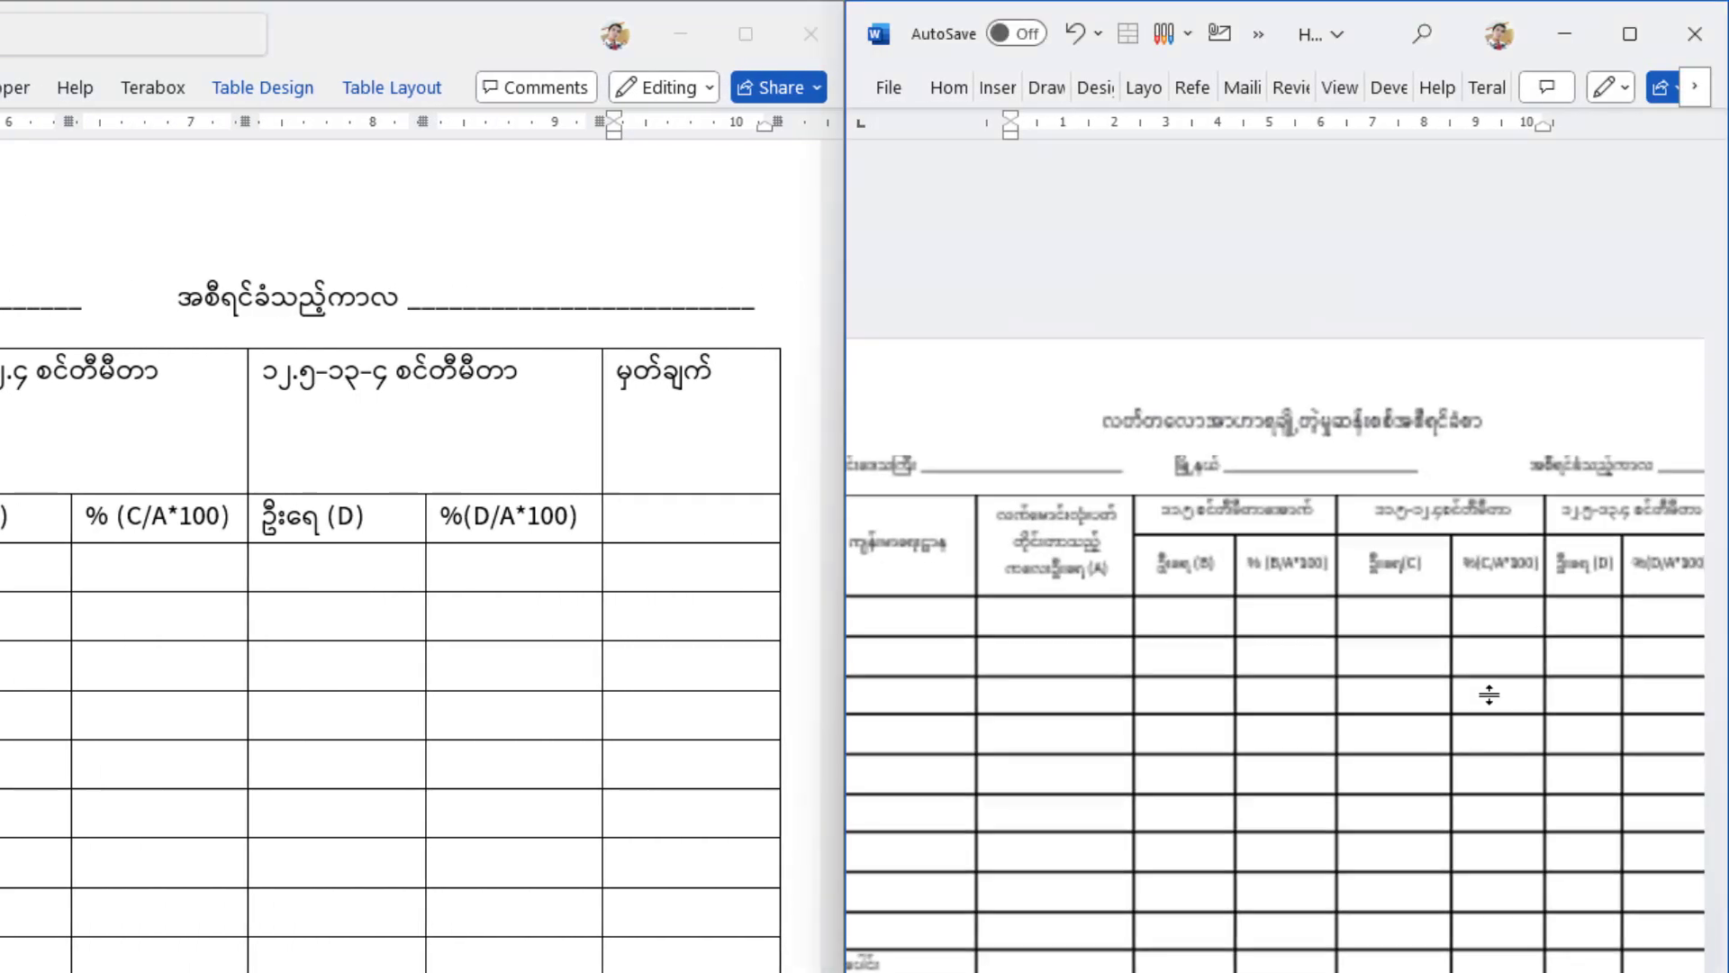
scroll(1595, 887, "right", 5)
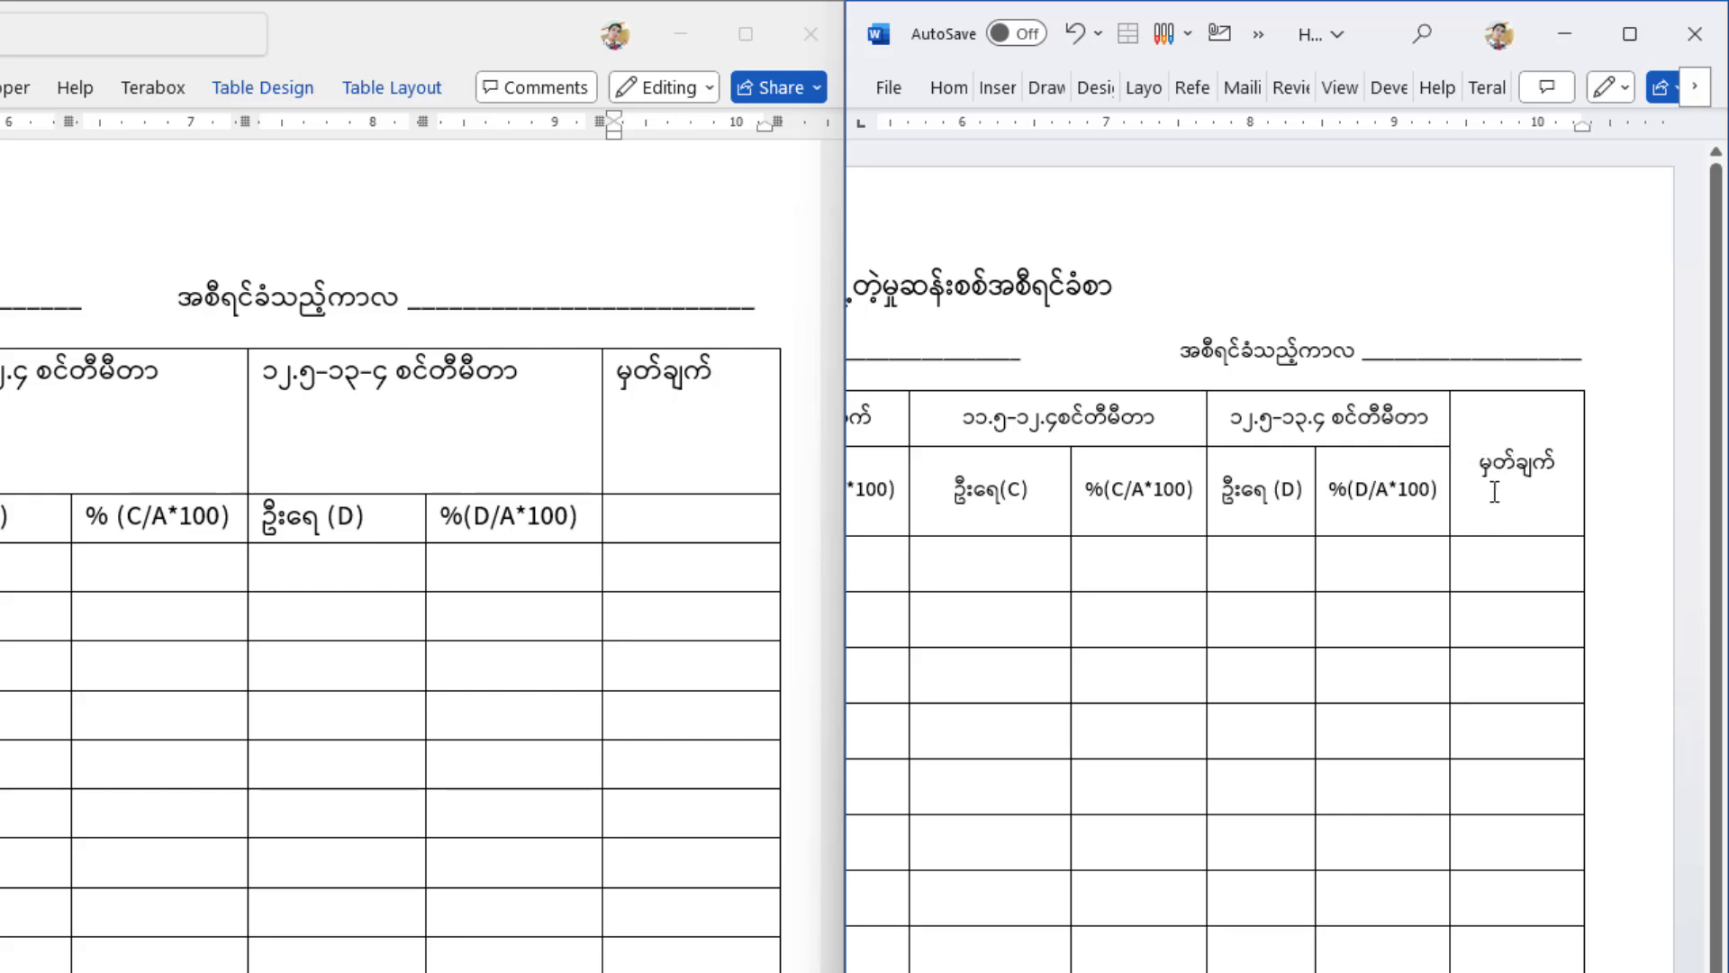
left_click(552, 424)
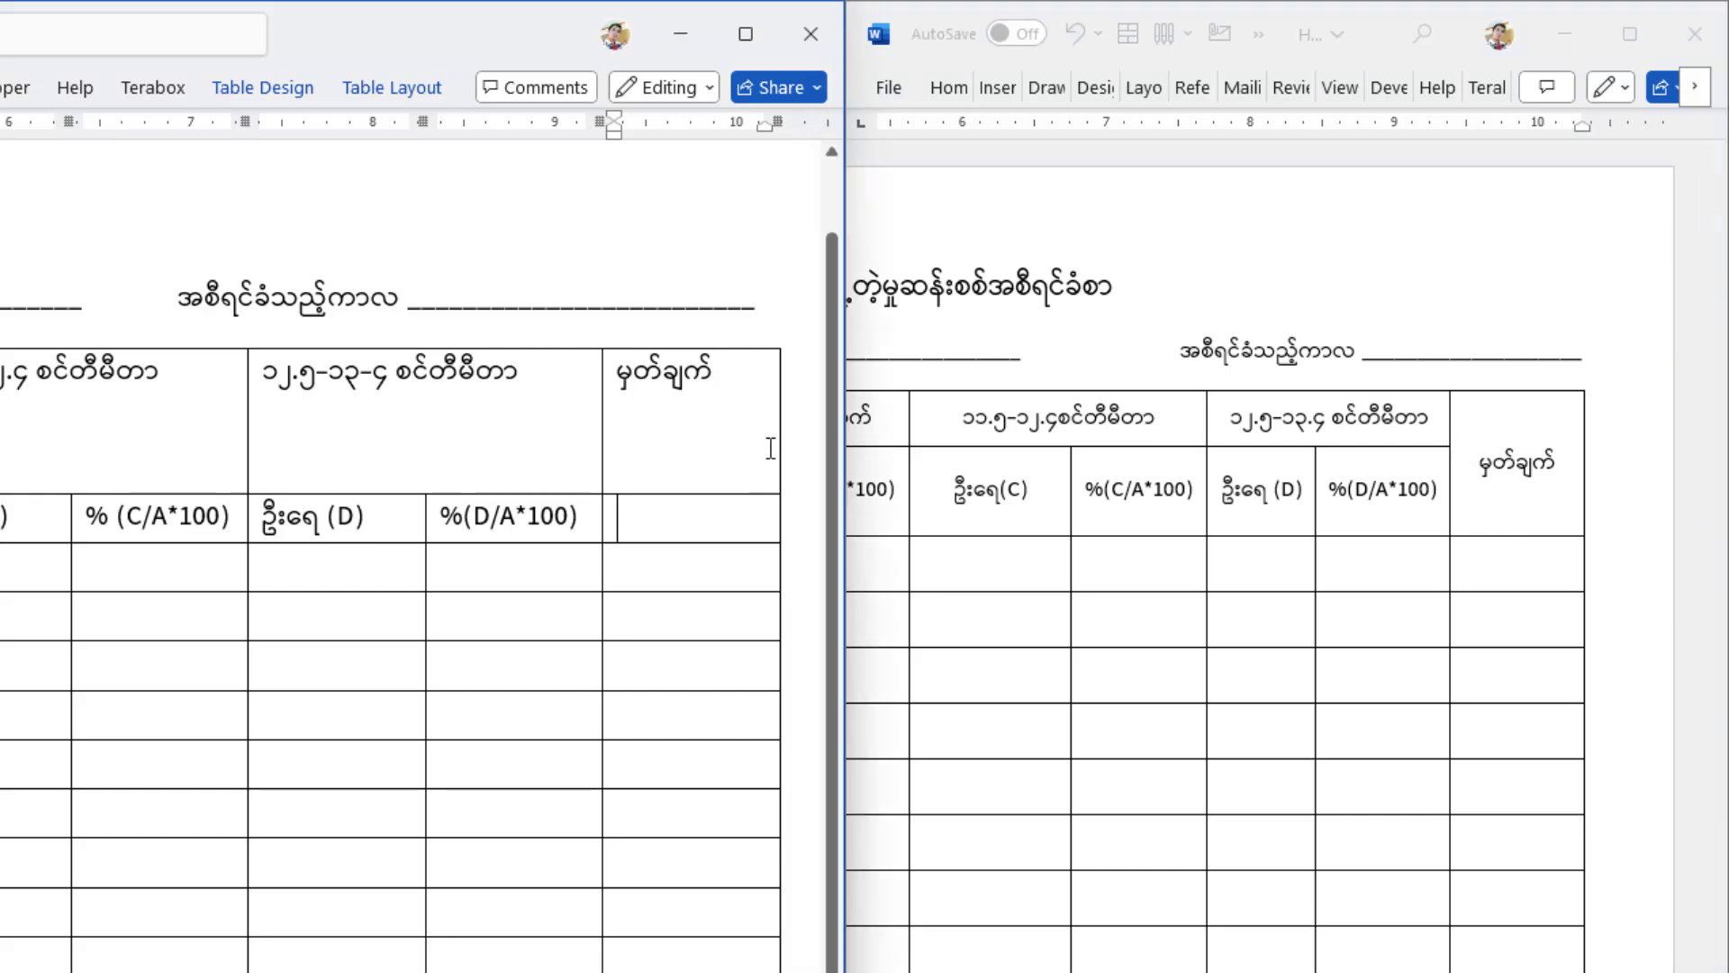
left_click_drag(662, 383, 661, 519)
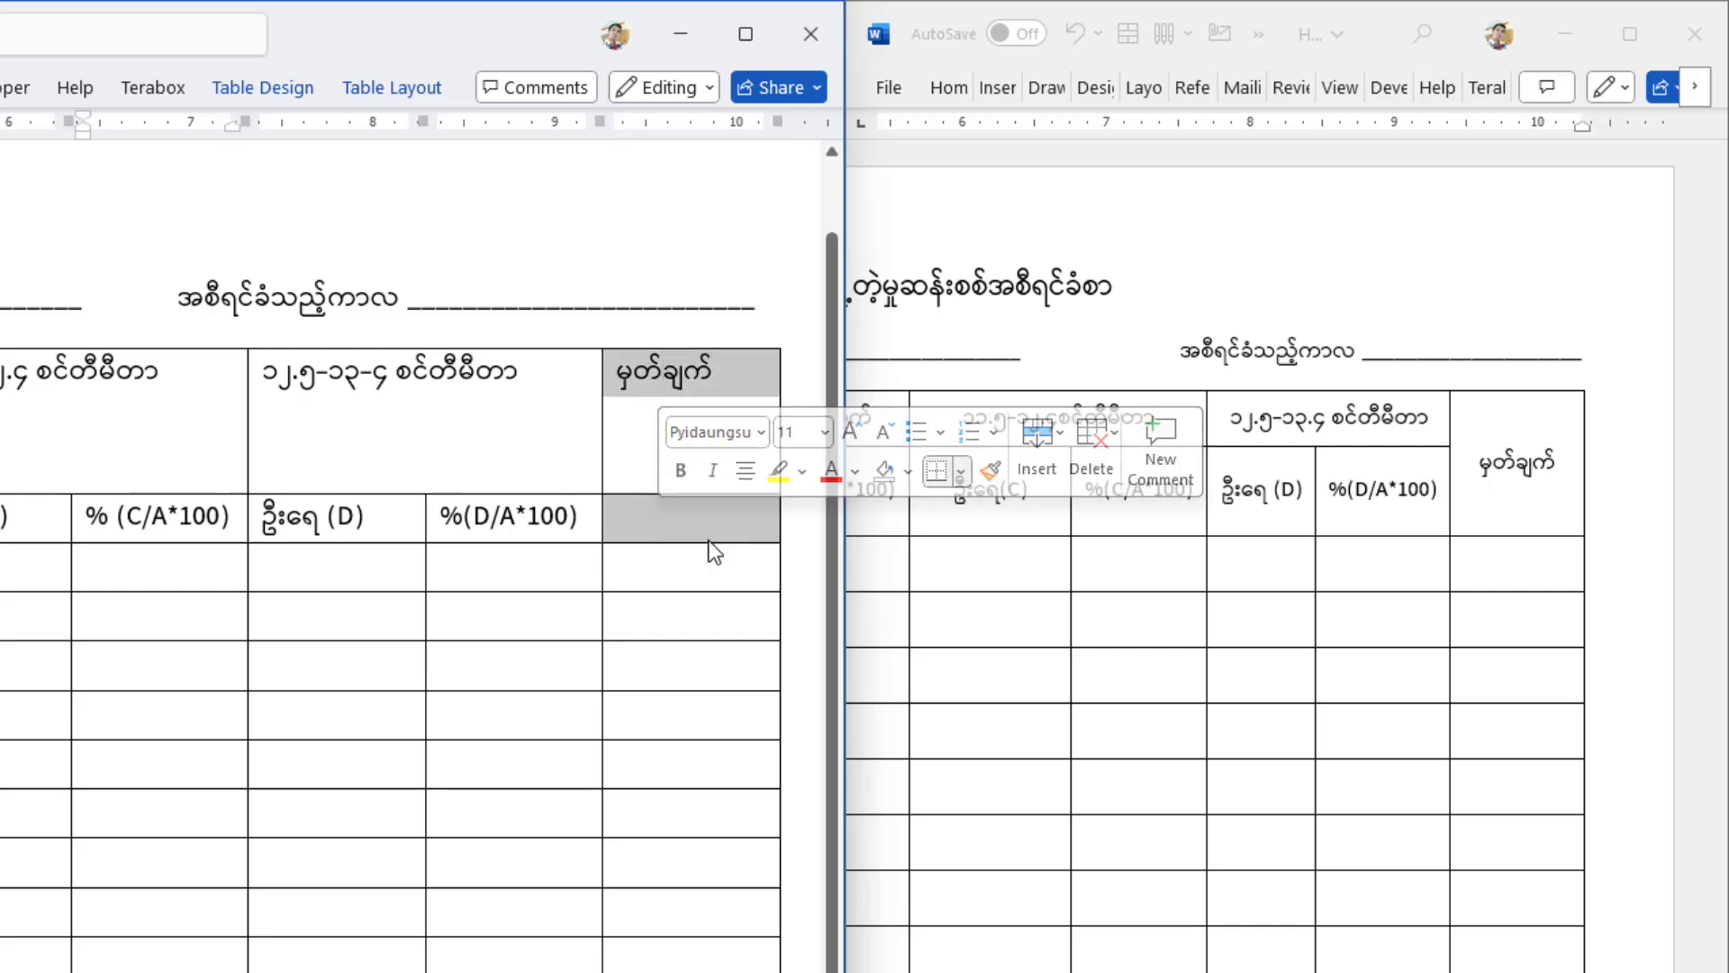
left_click(389, 83)
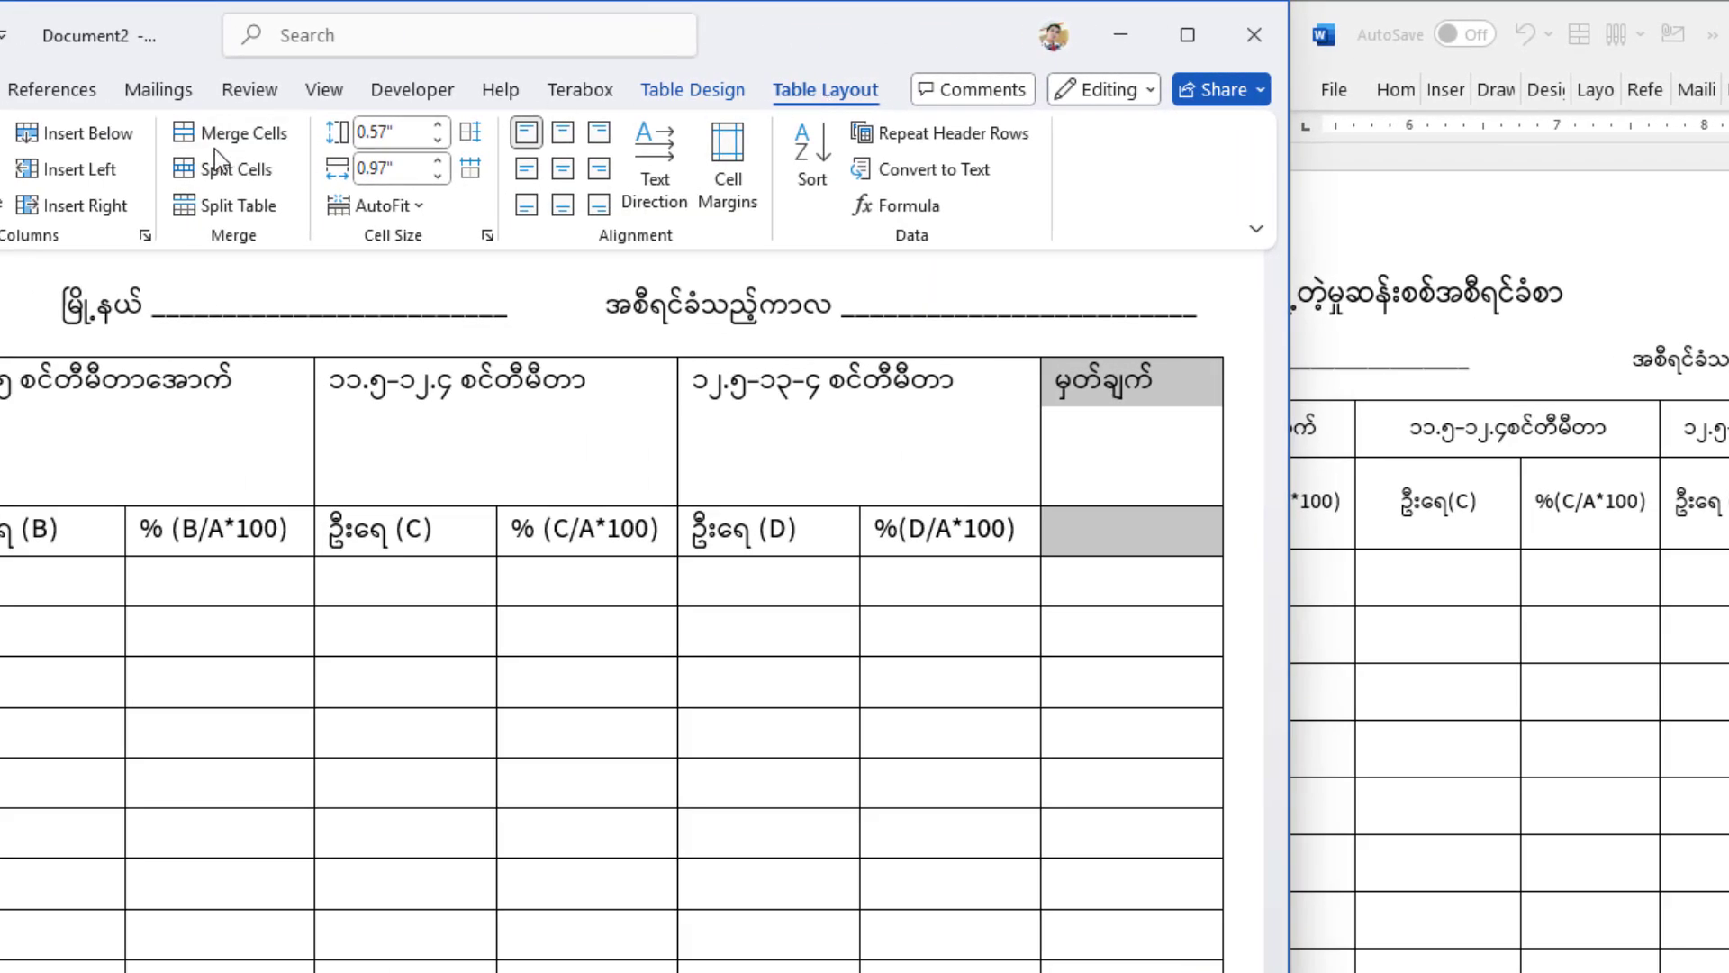
left_click(227, 142)
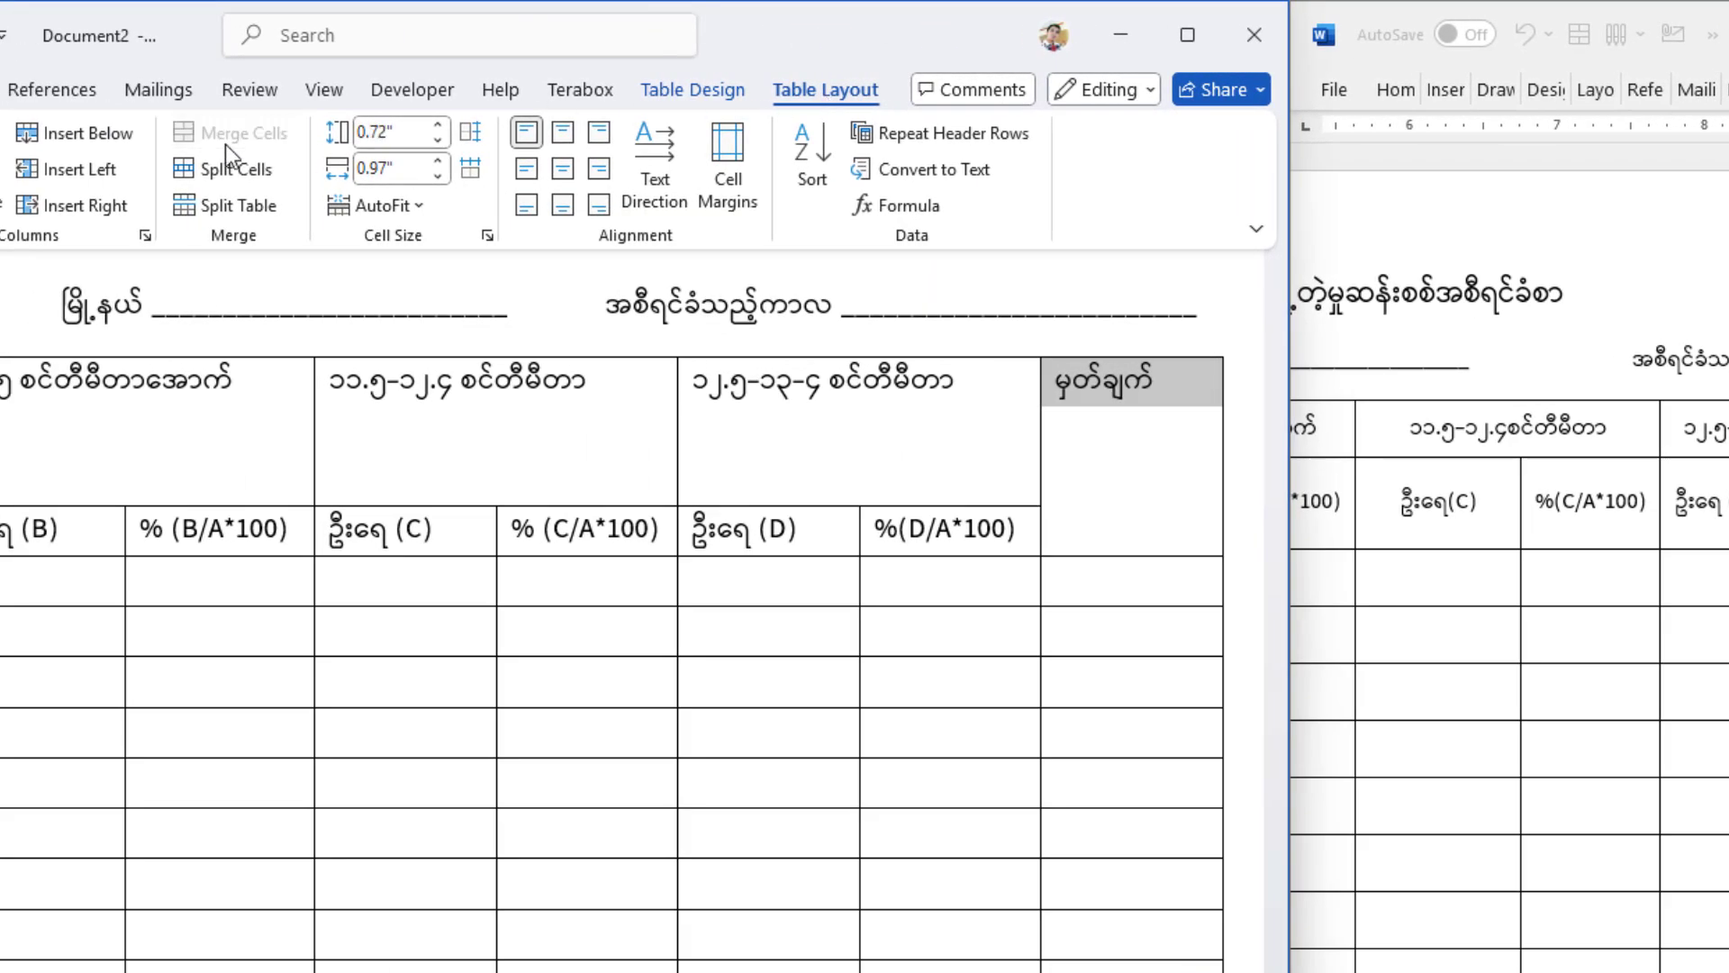
Merge the "လက်မောင်းလုံးပတ် တိုင်းတာသည့် ကလေးဦးရေ (A)" header cell with the empty cell below it
left_click(850, 456)
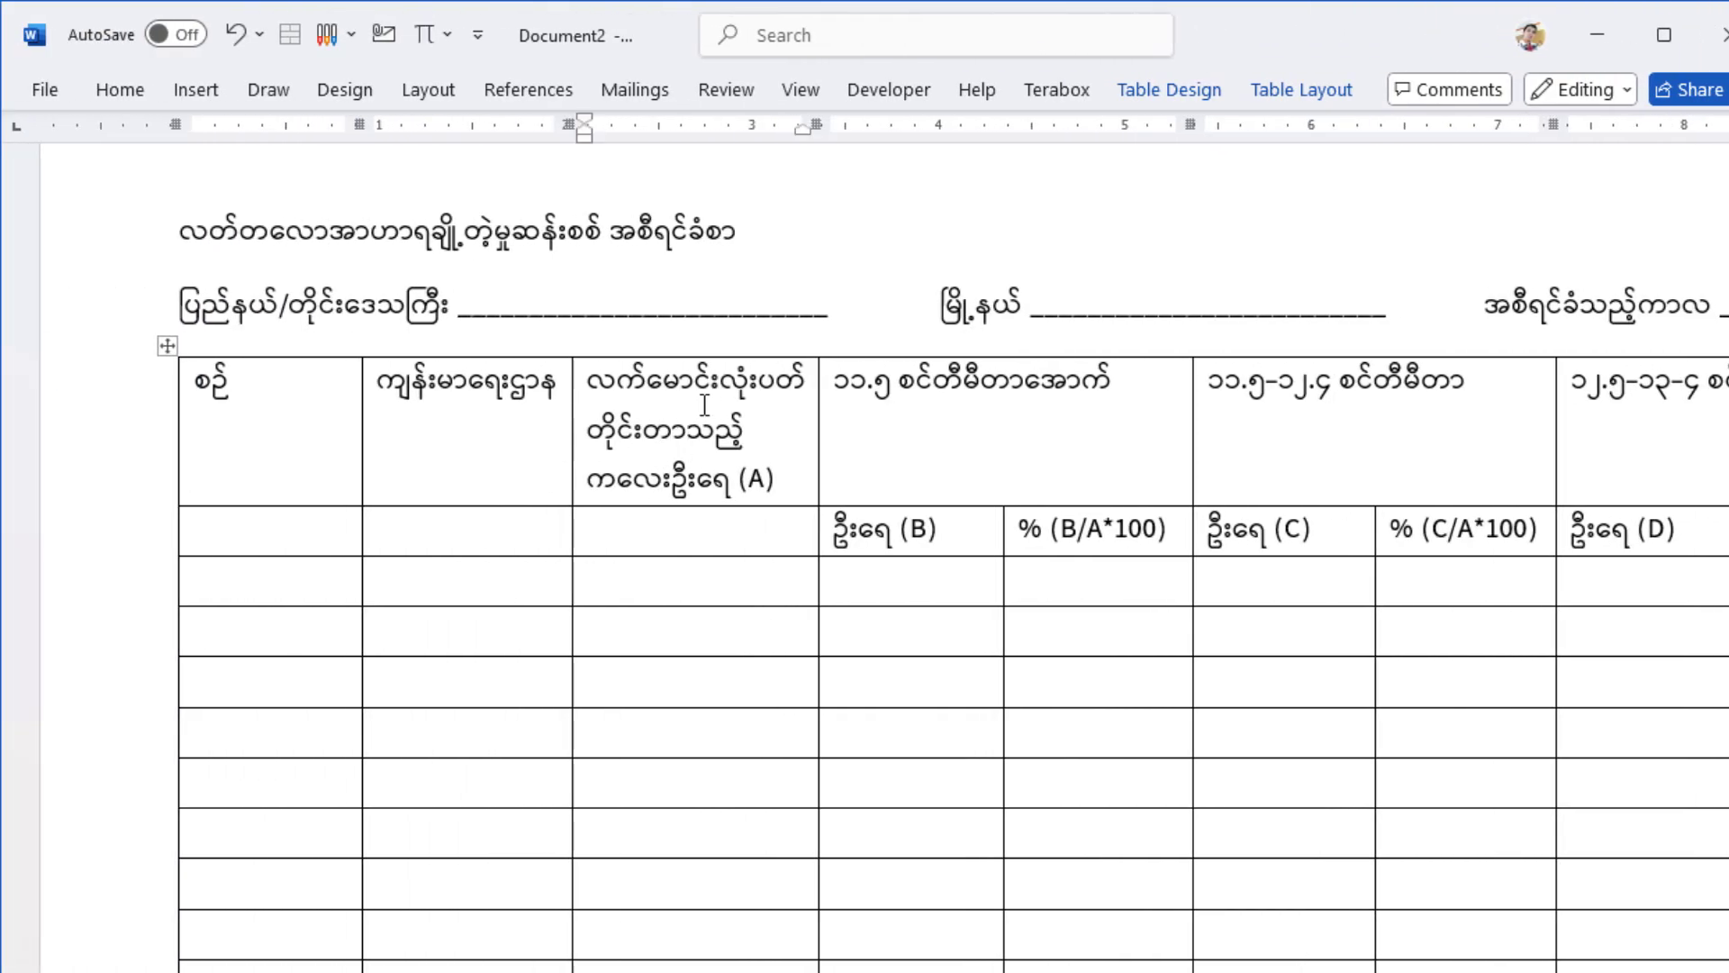
right_click(699, 521)
left_click(1328, 85)
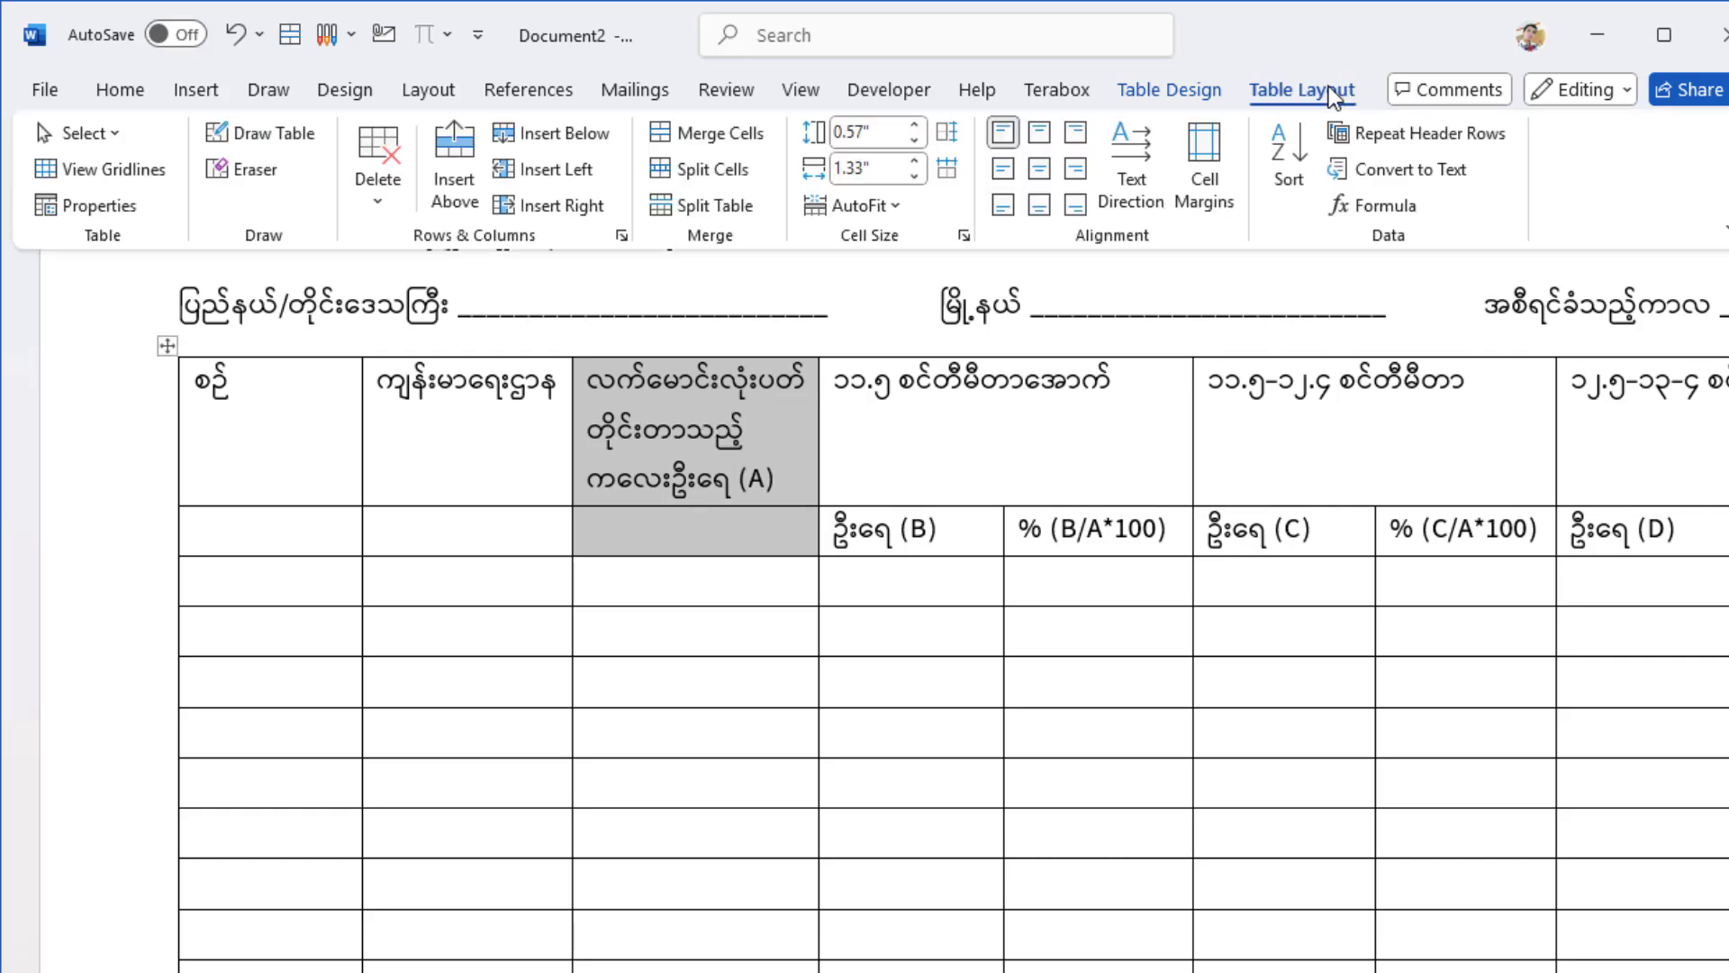
left_click(698, 135)
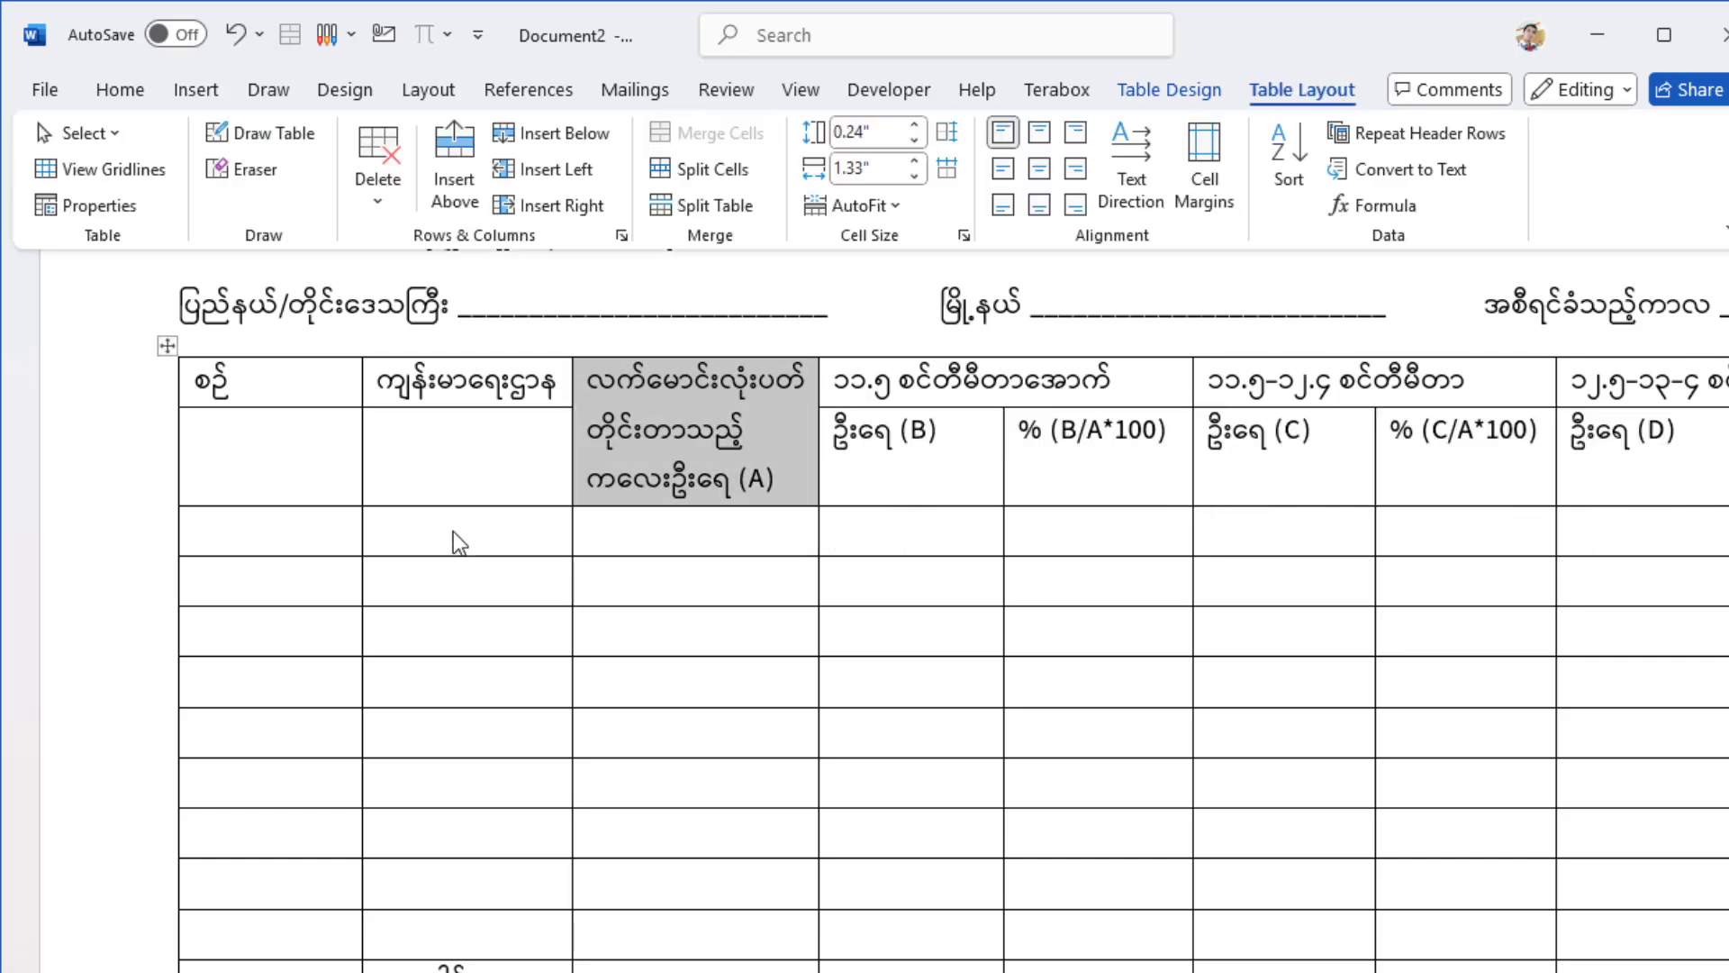
Merge the "ကျန်းမာရေးဌာန" header cell with the empty cell below it
left_click(452, 423)
left_click_drag(464, 388, 463, 460)
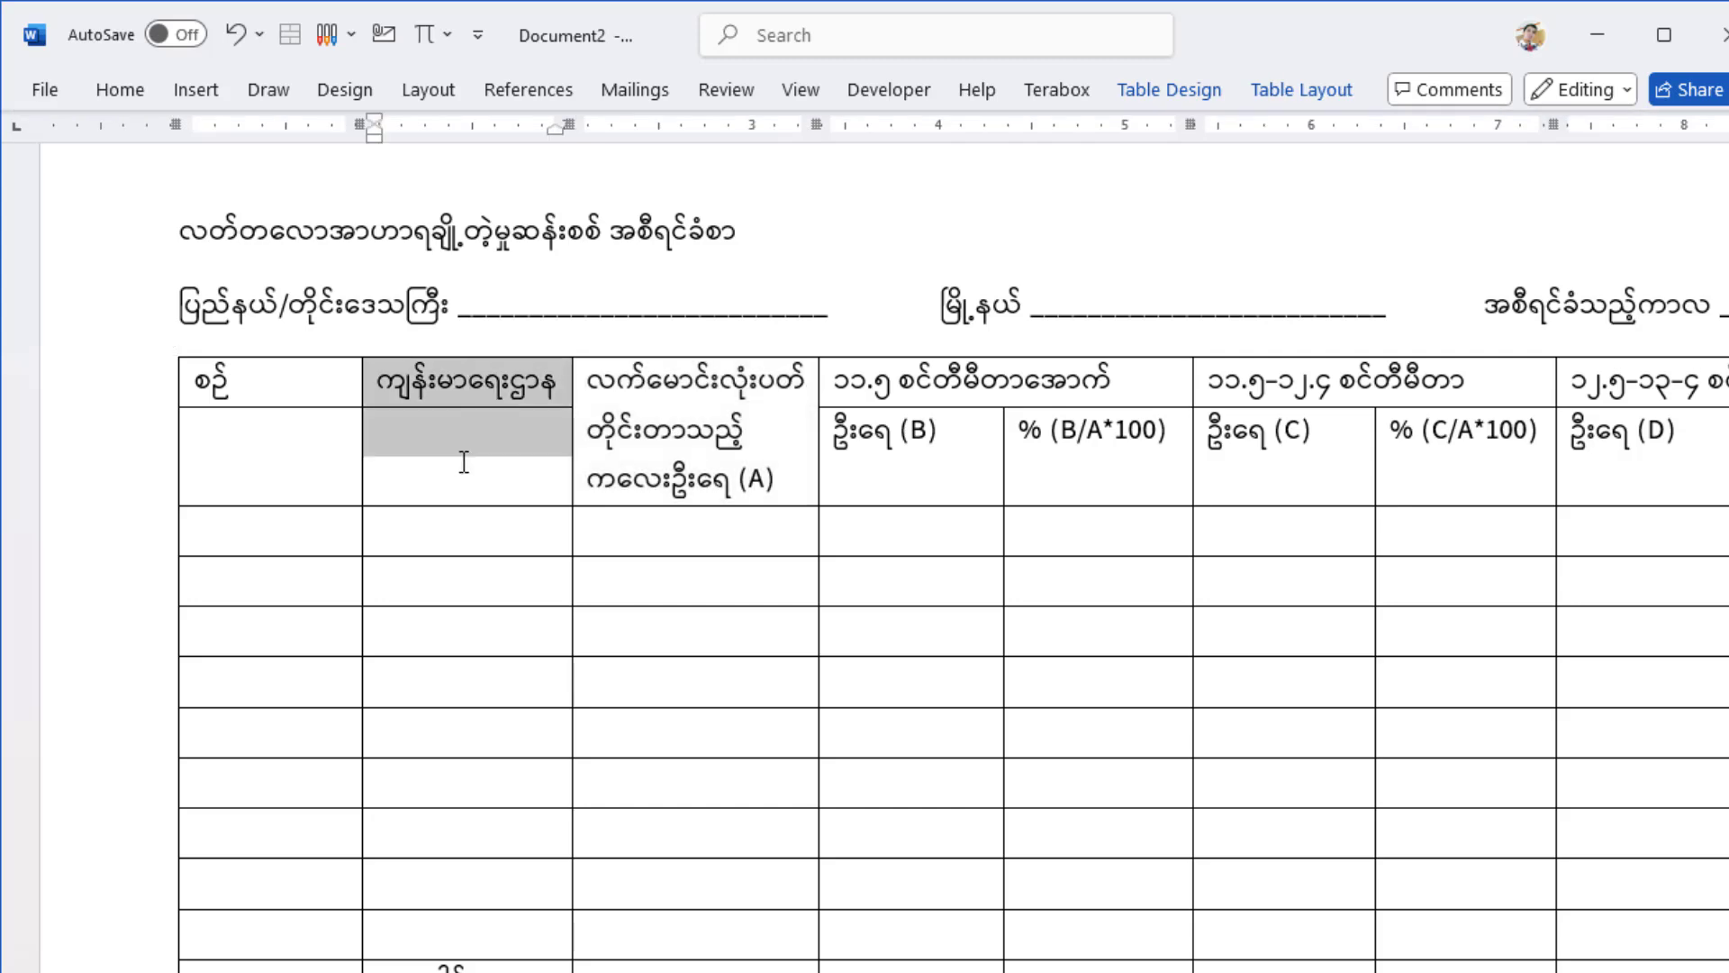
left_click(1293, 83)
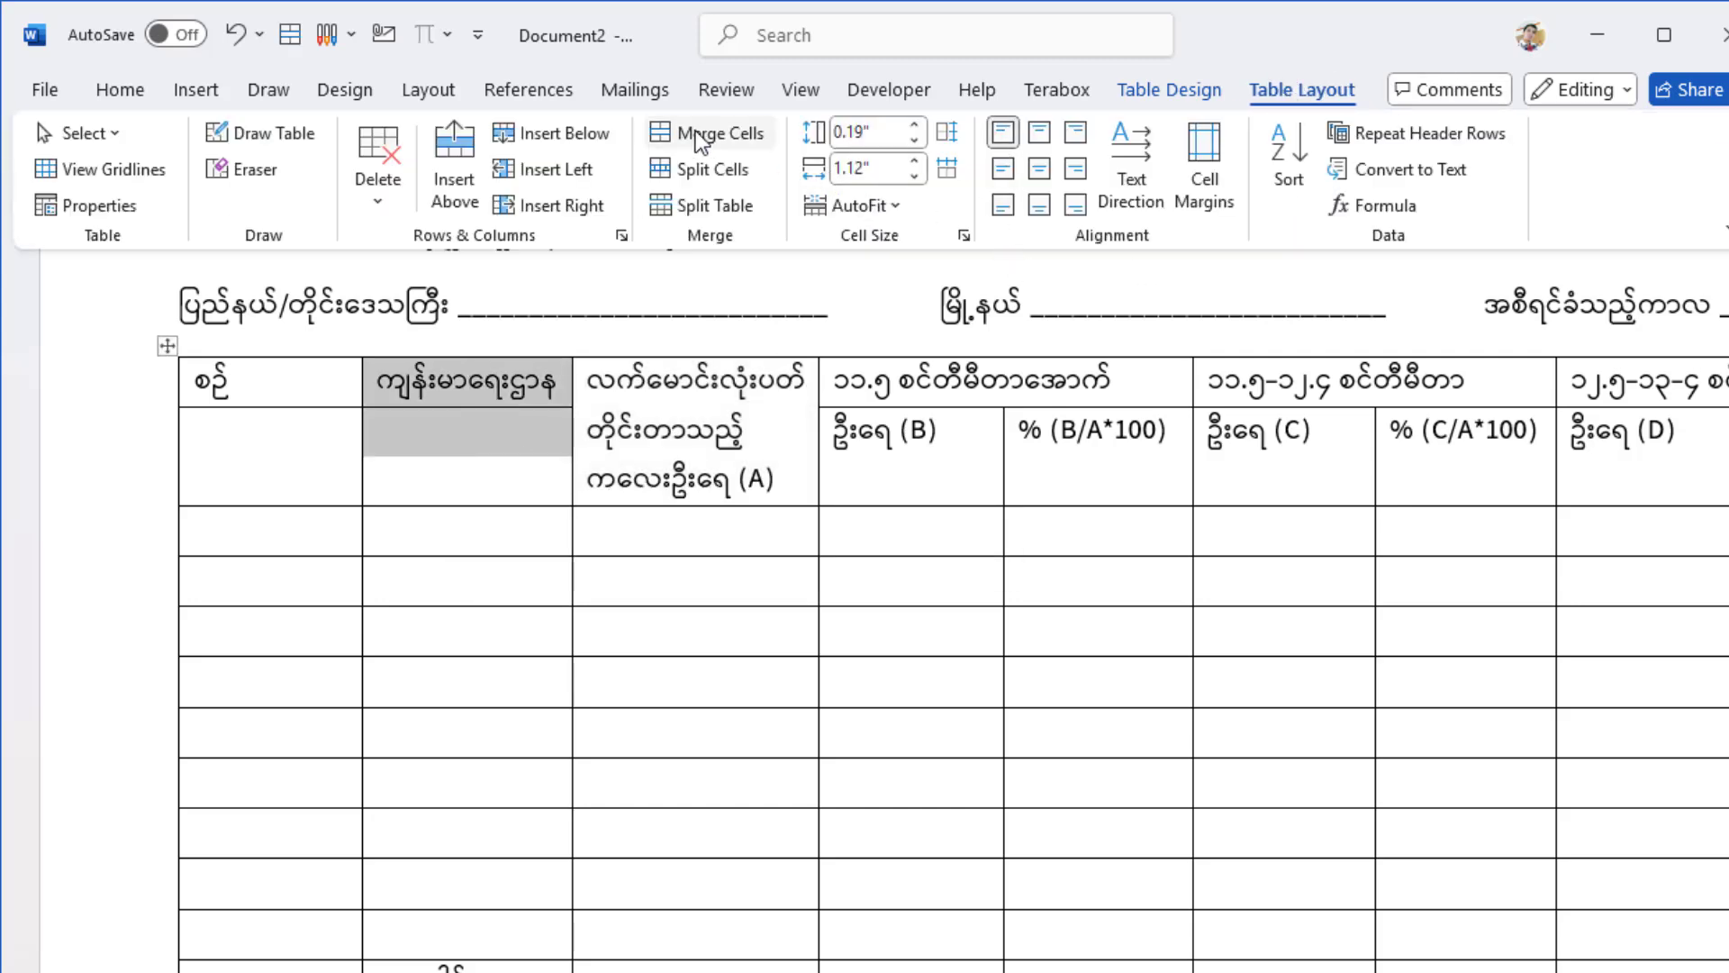
left_click(698, 133)
Merge the "စဉ်" header cell with the empty cell below it and clear the selection
left_click(298, 381)
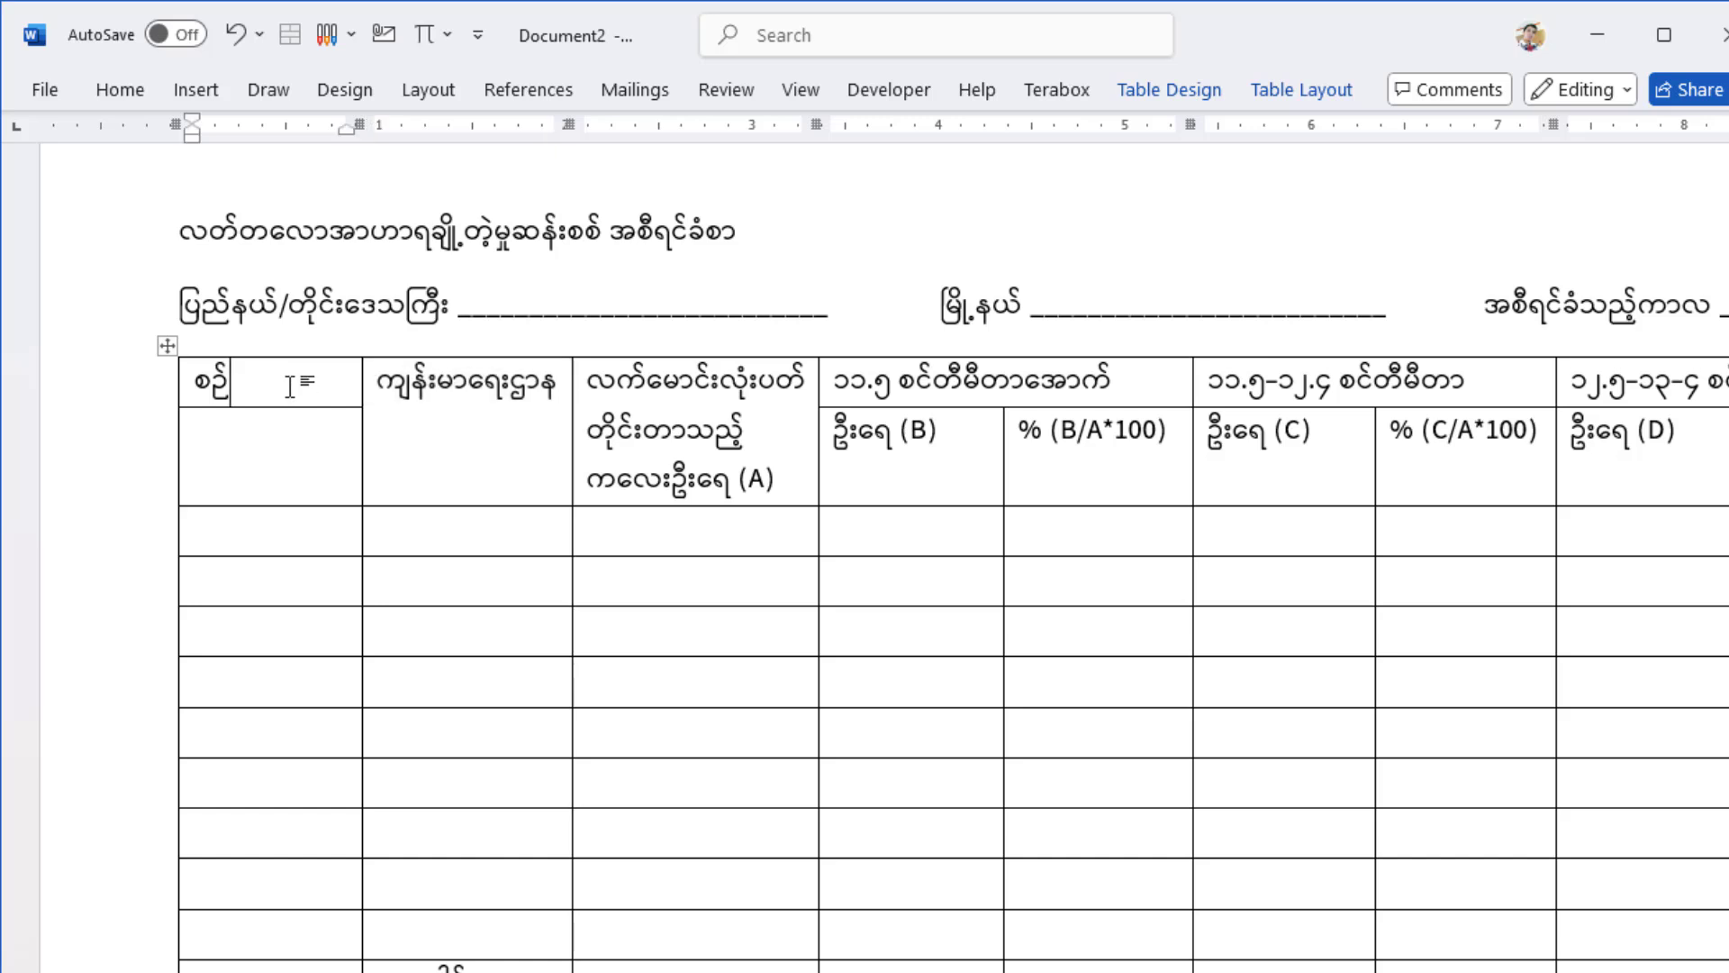
left_click_drag(297, 383, 270, 402)
left_click(1305, 90)
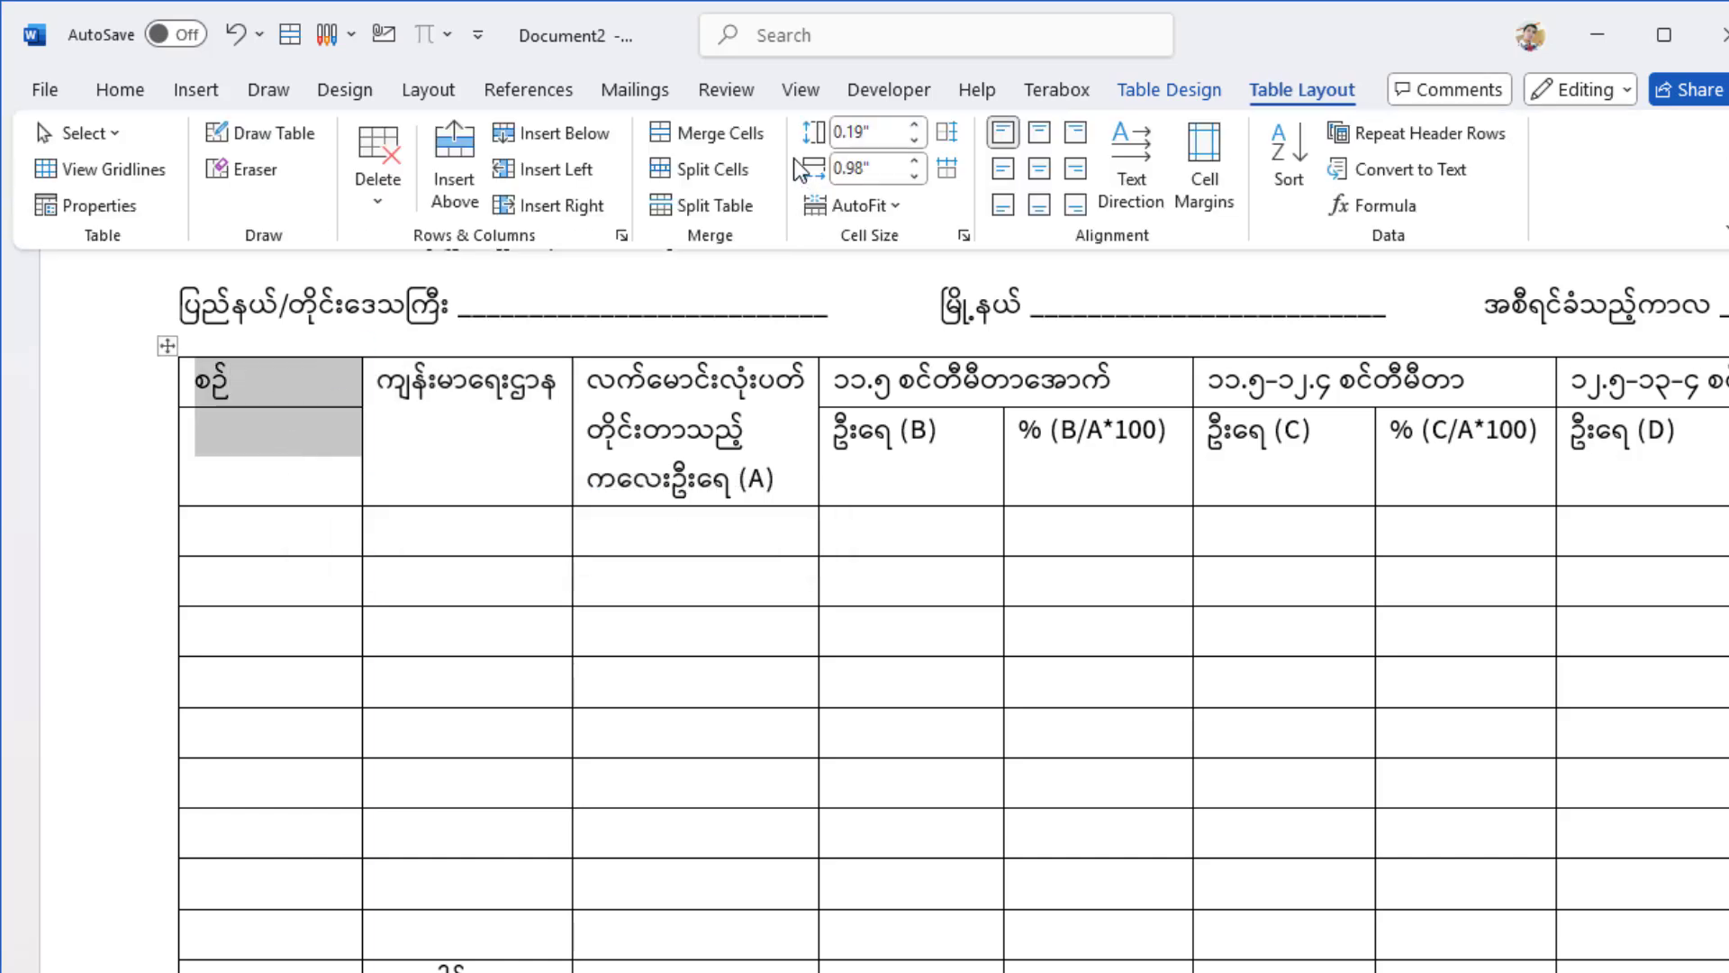
left_click(733, 147)
left_click(498, 448)
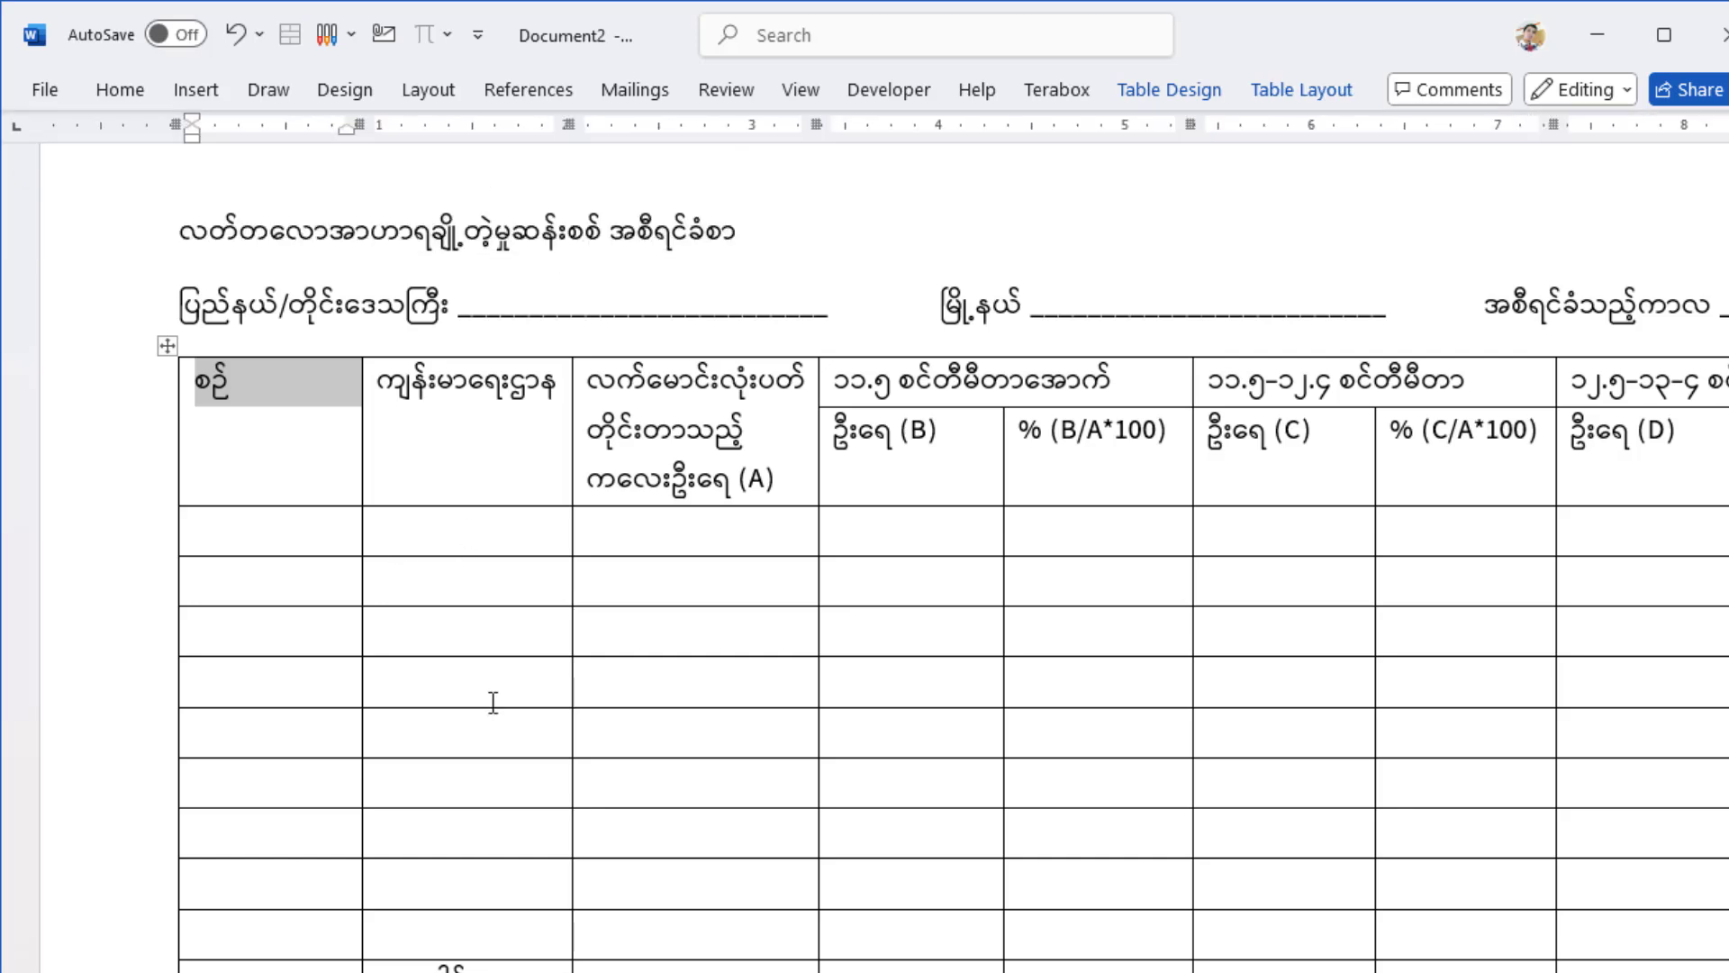
left_click(476, 455)
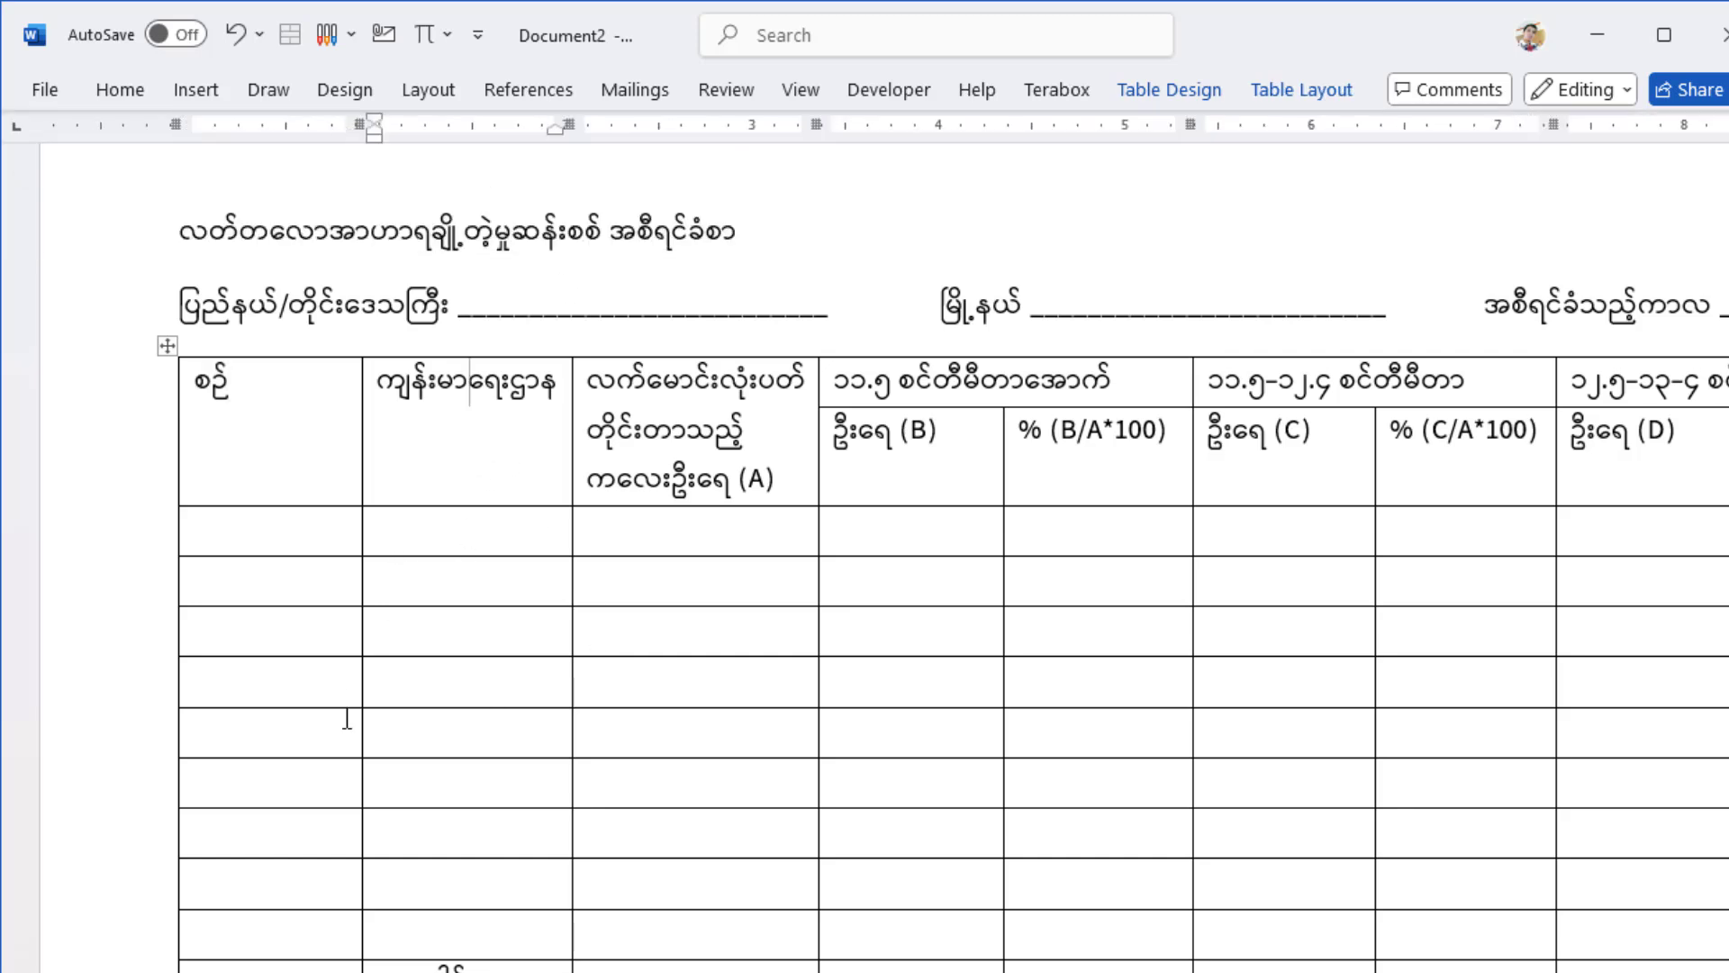
left_click(440, 429)
Compare the table's header layout and text alignment with the reference form
scroll(826, 609, "down", 3, "ctrl")
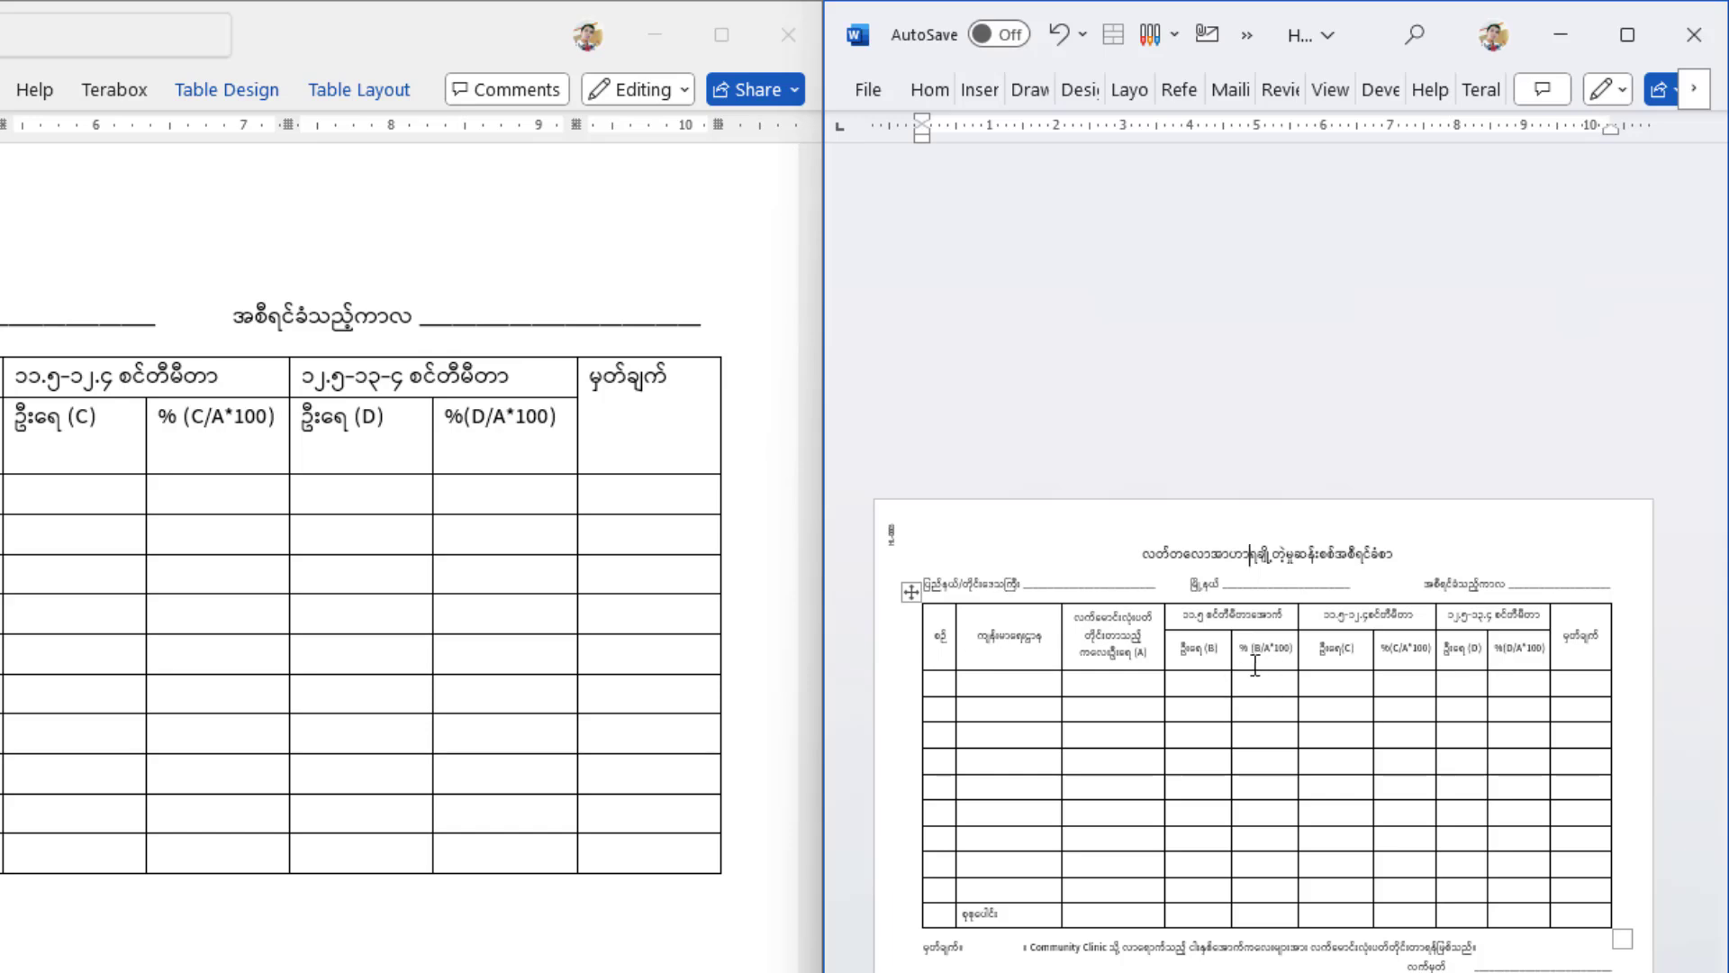
scroll(1255, 664, "up", 5)
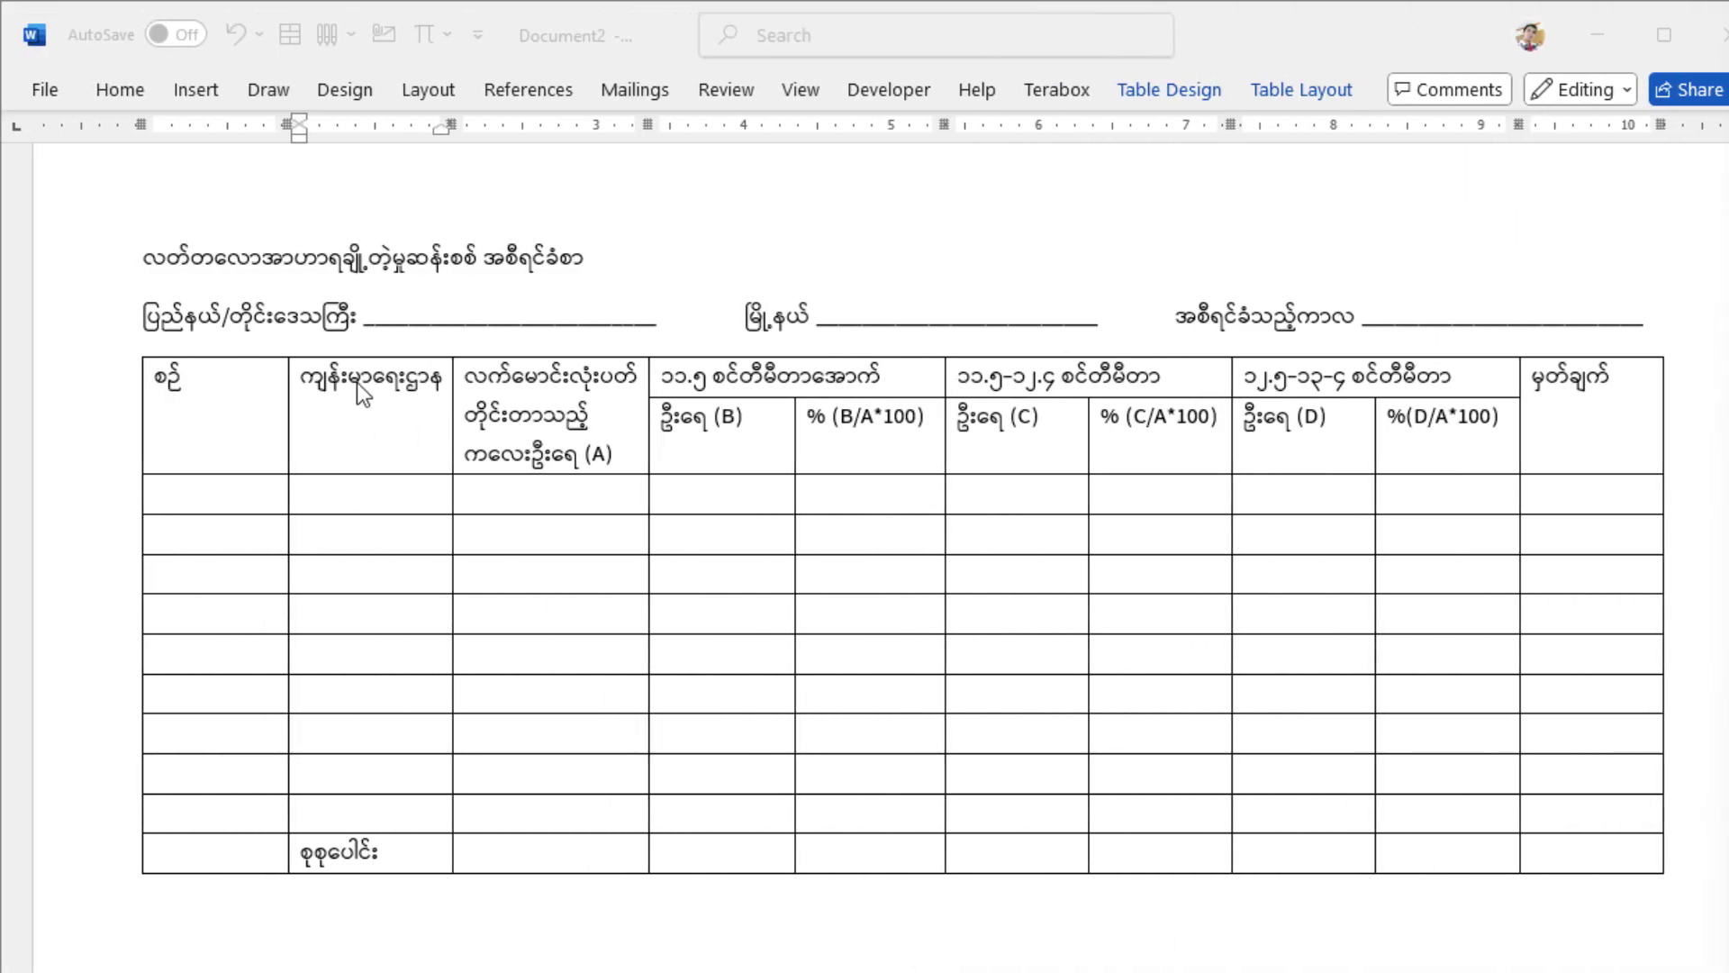
left_click(187, 393)
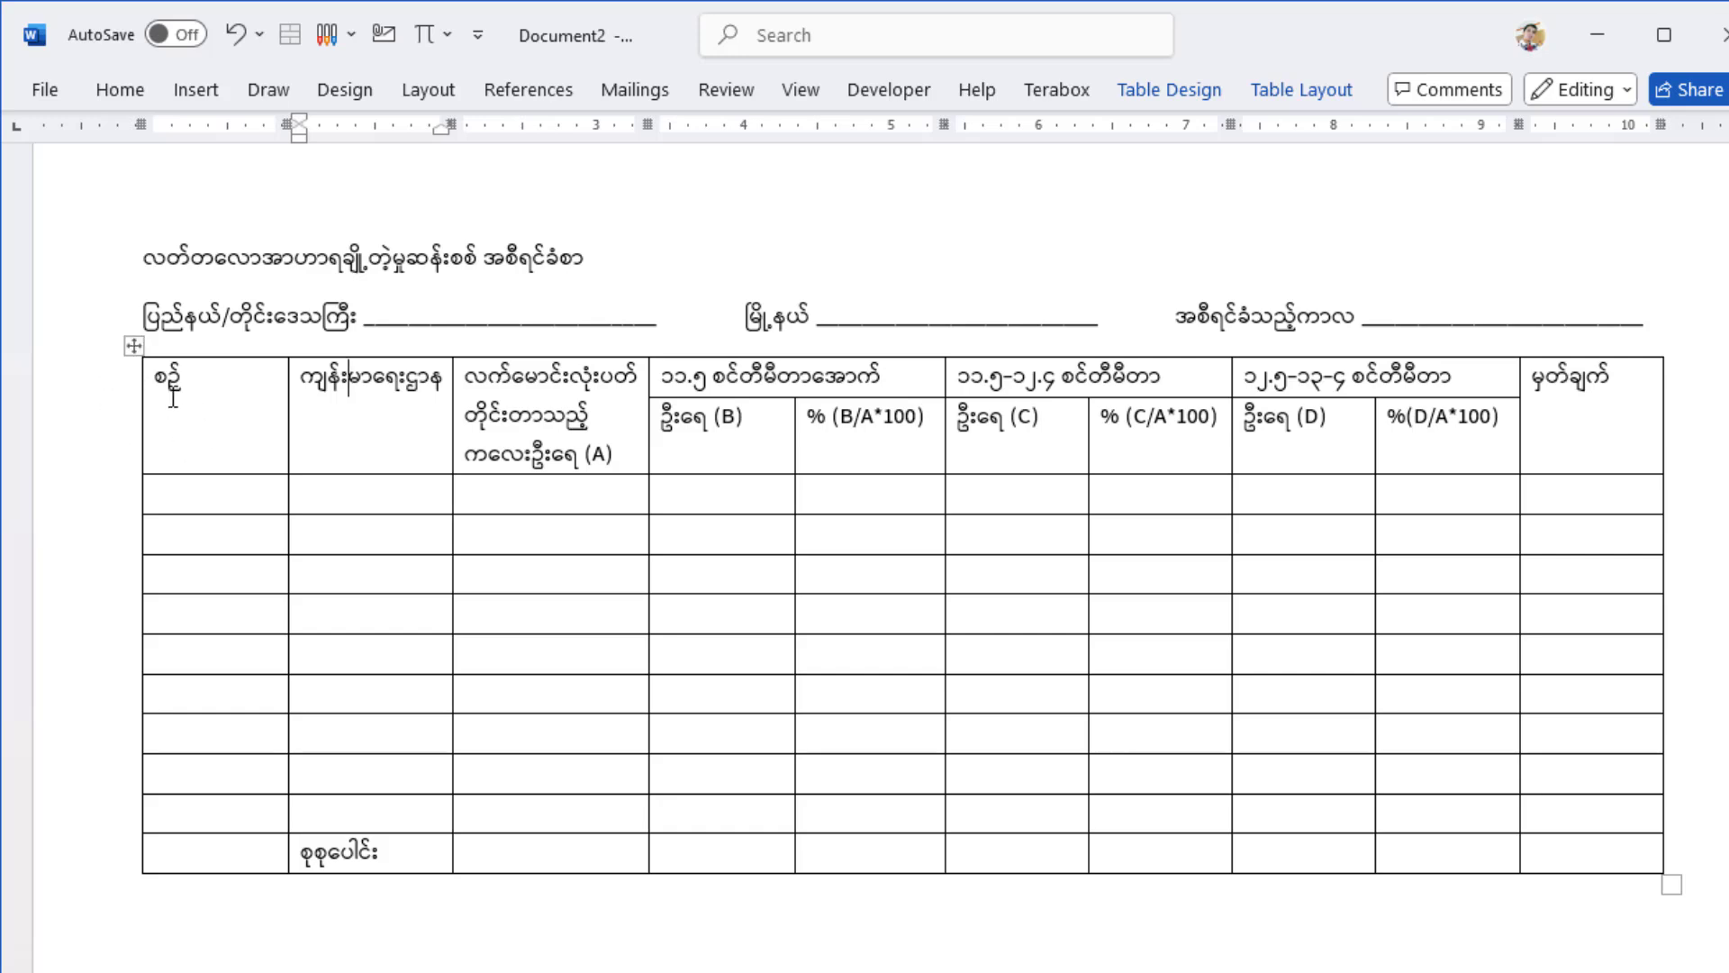
scroll(166, 386, "up", 2)
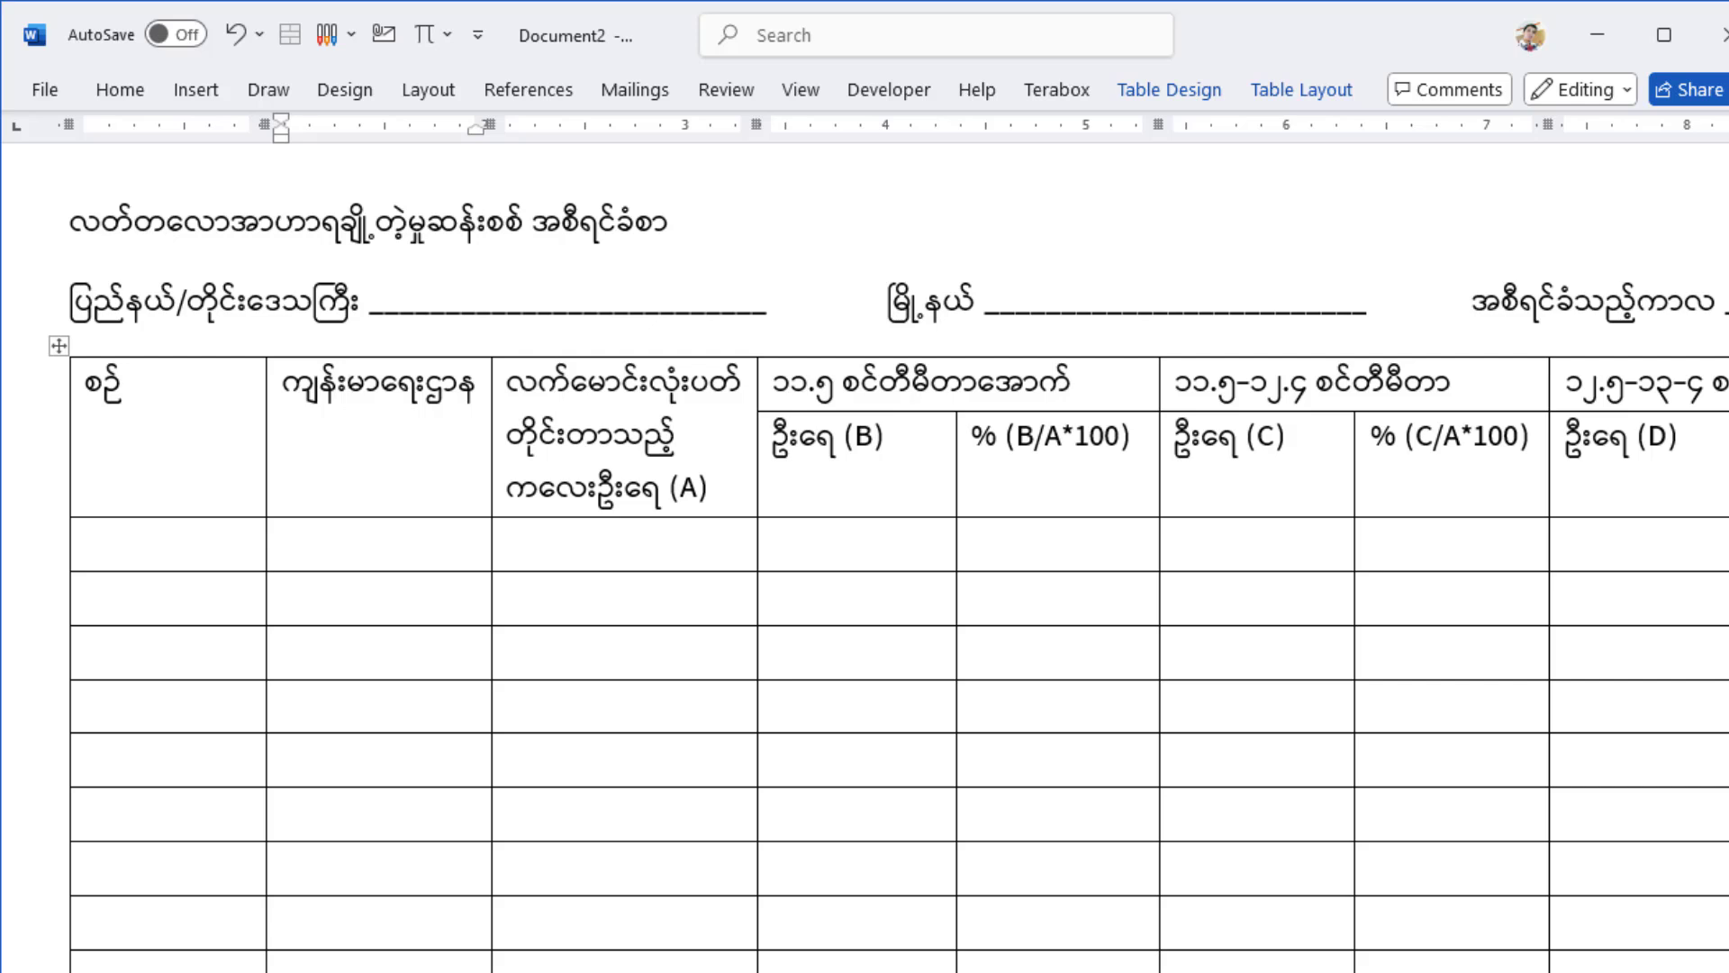
left_click(677, 757)
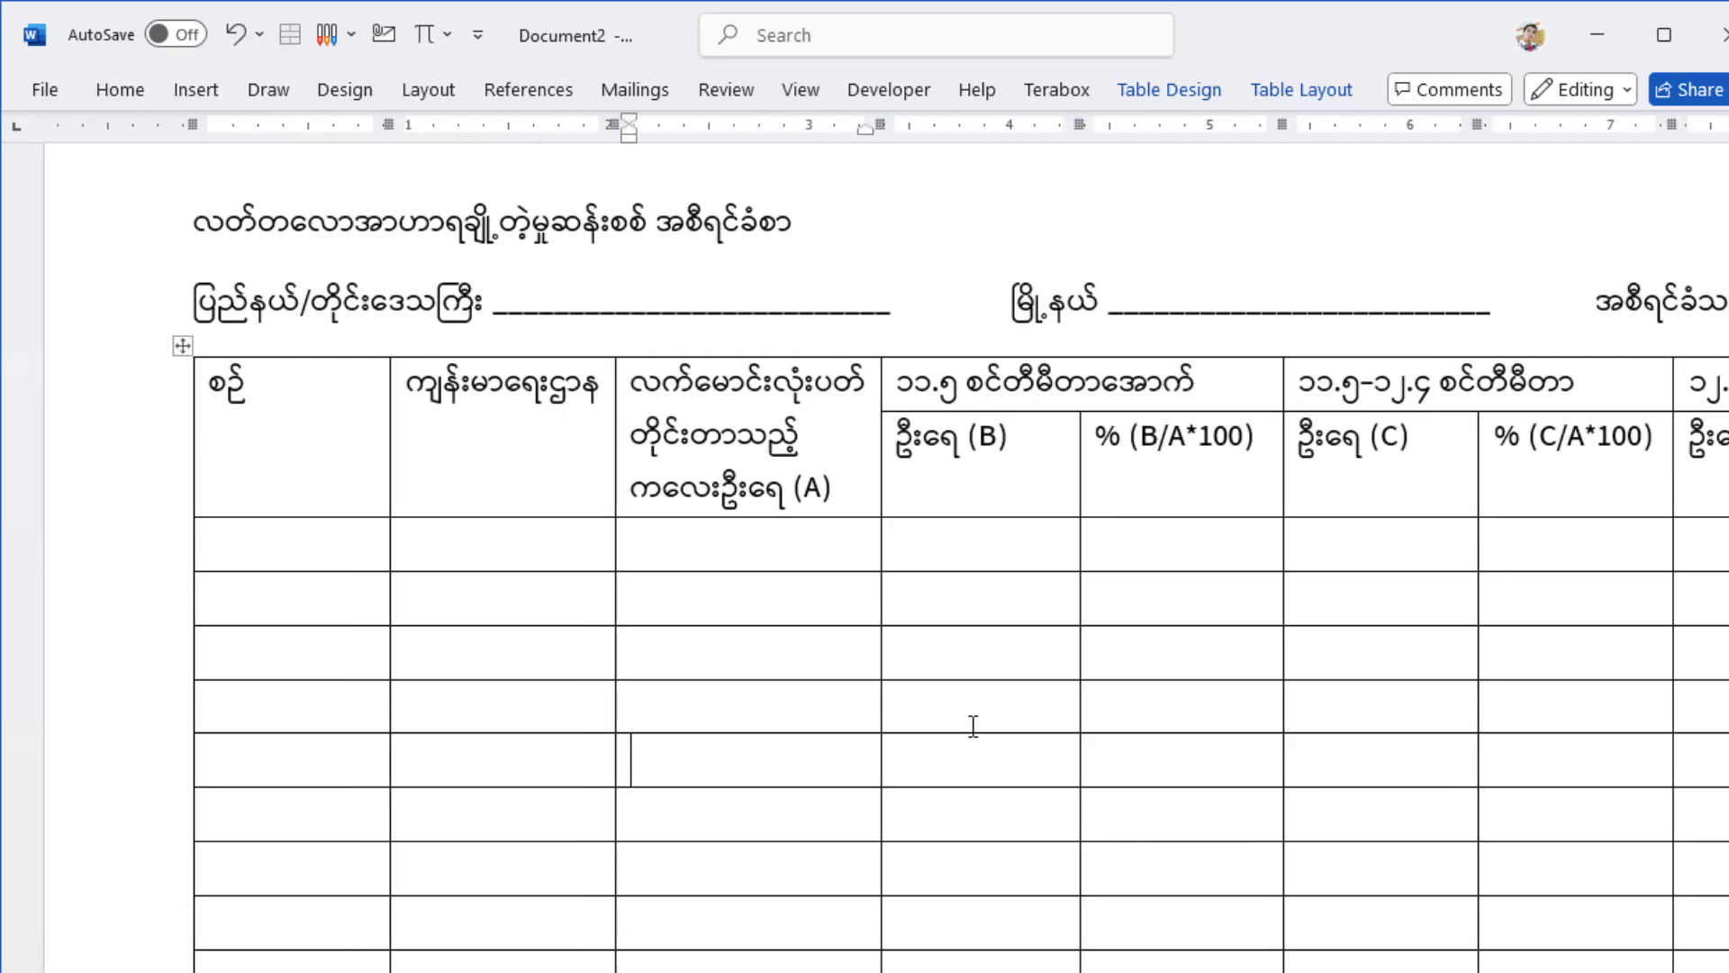
left_click(973, 725)
left_click(879, 718)
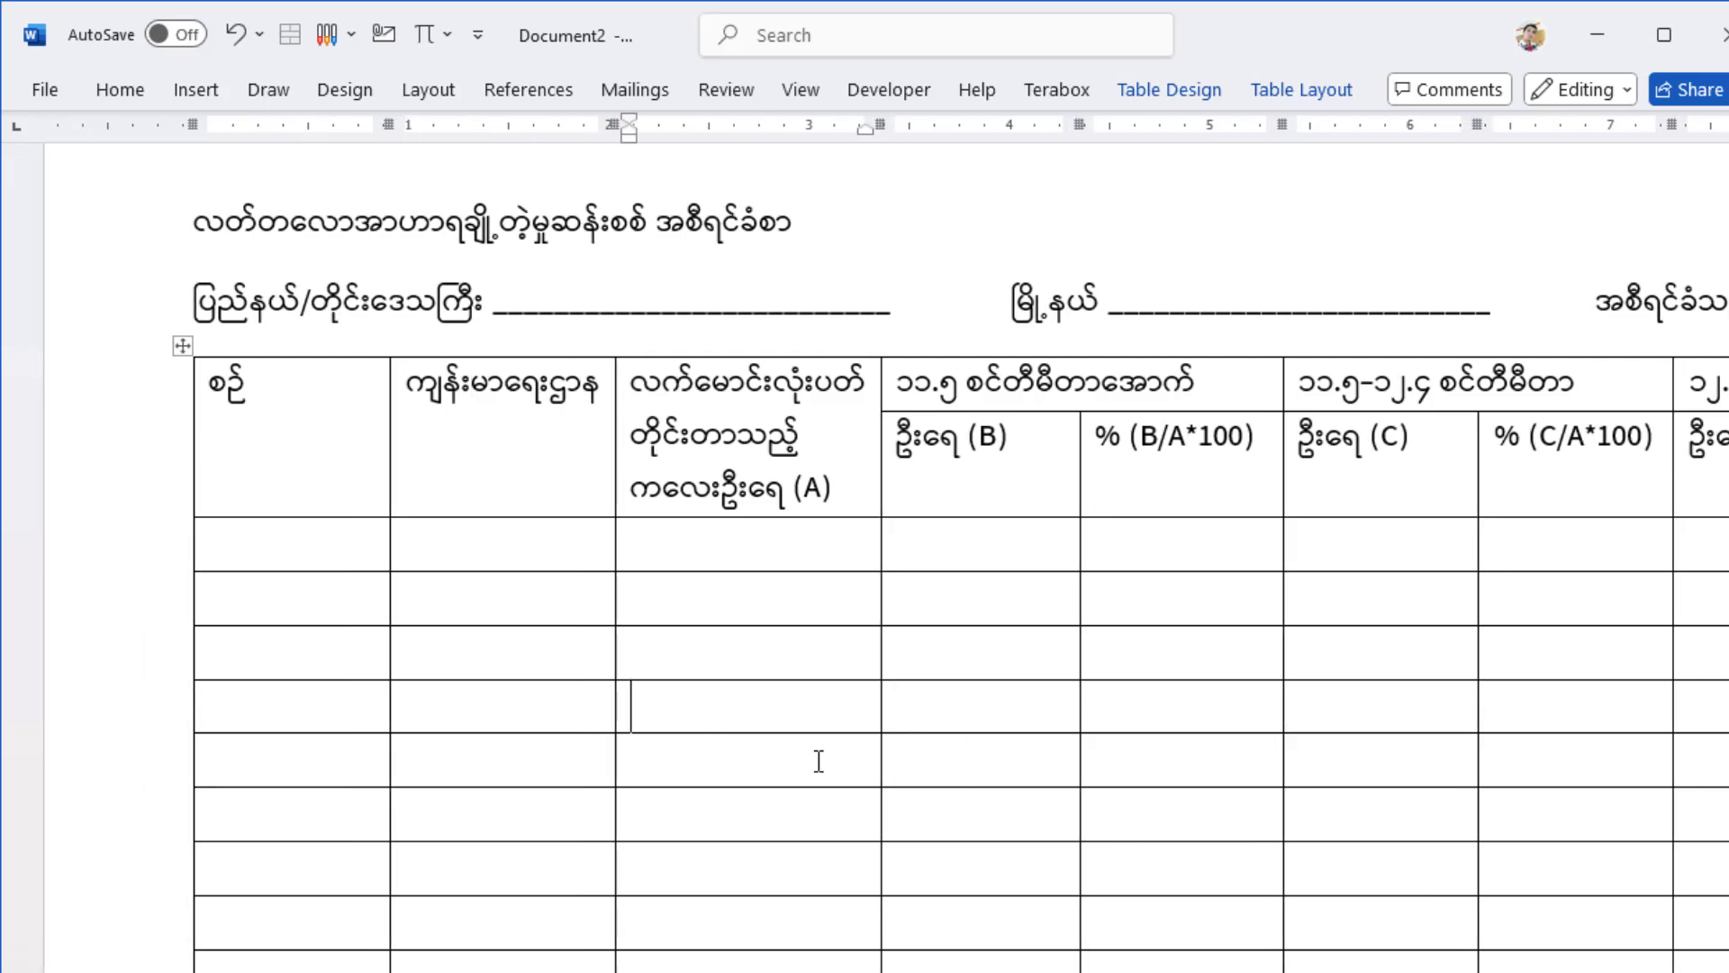
left_click(978, 712)
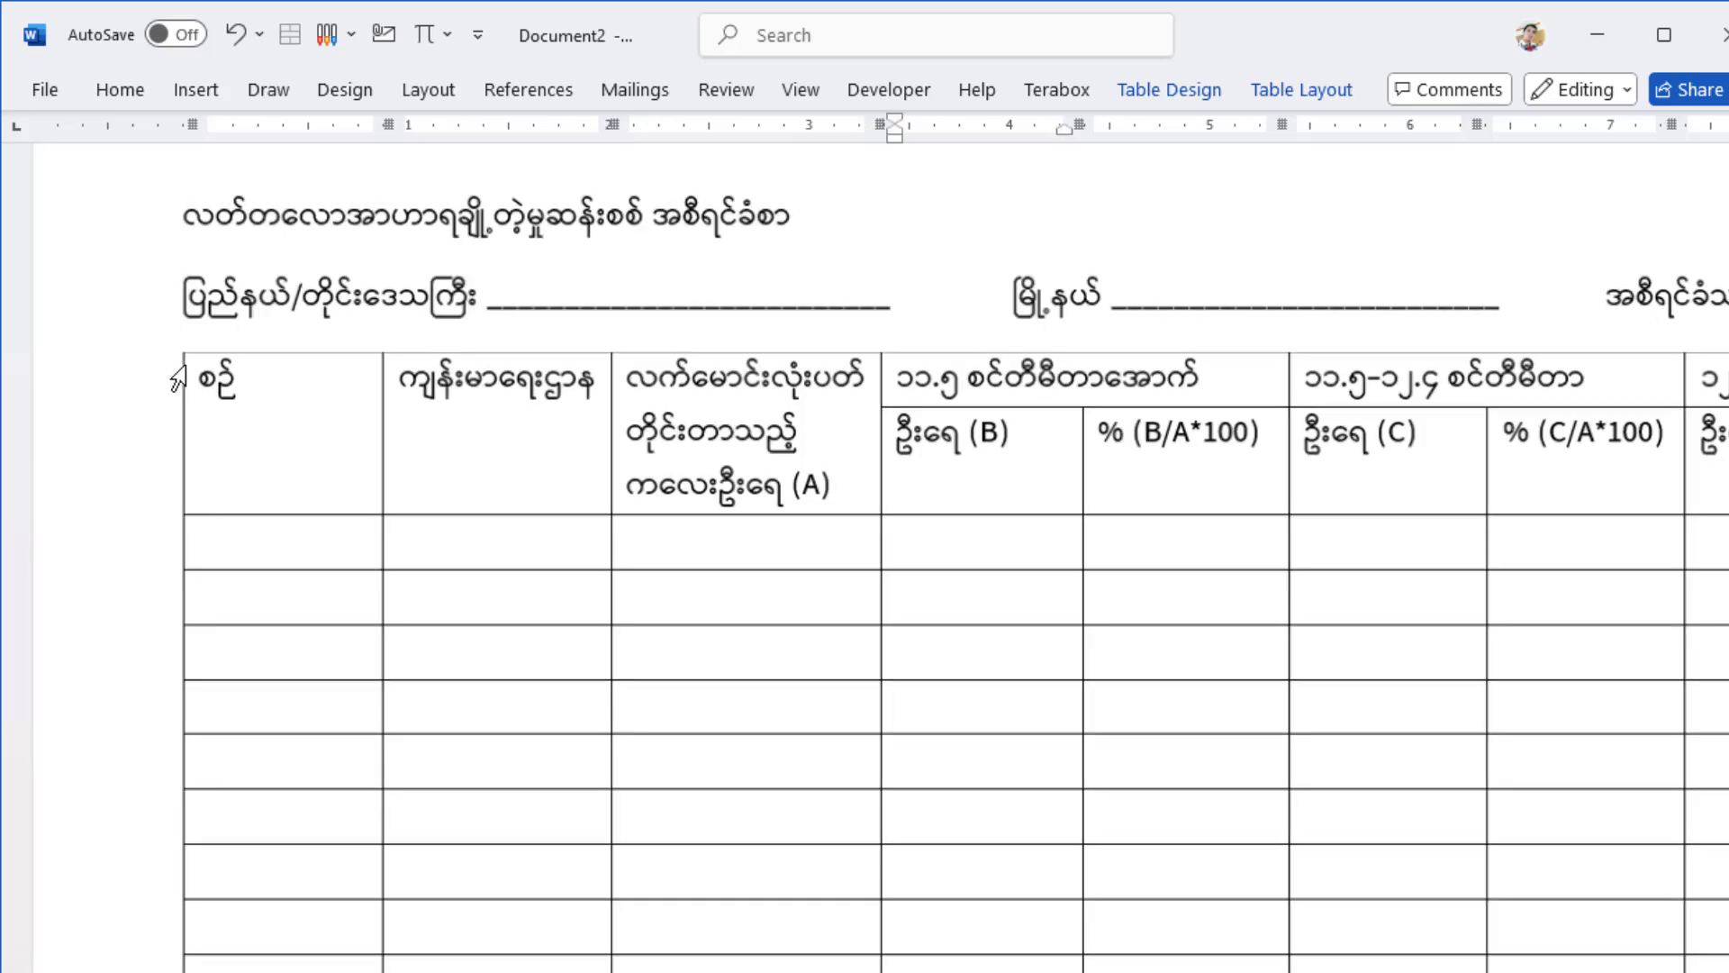
Centre the text of the whole table horizontally and vertically in its cells
scroll(251, 453, "up", 2)
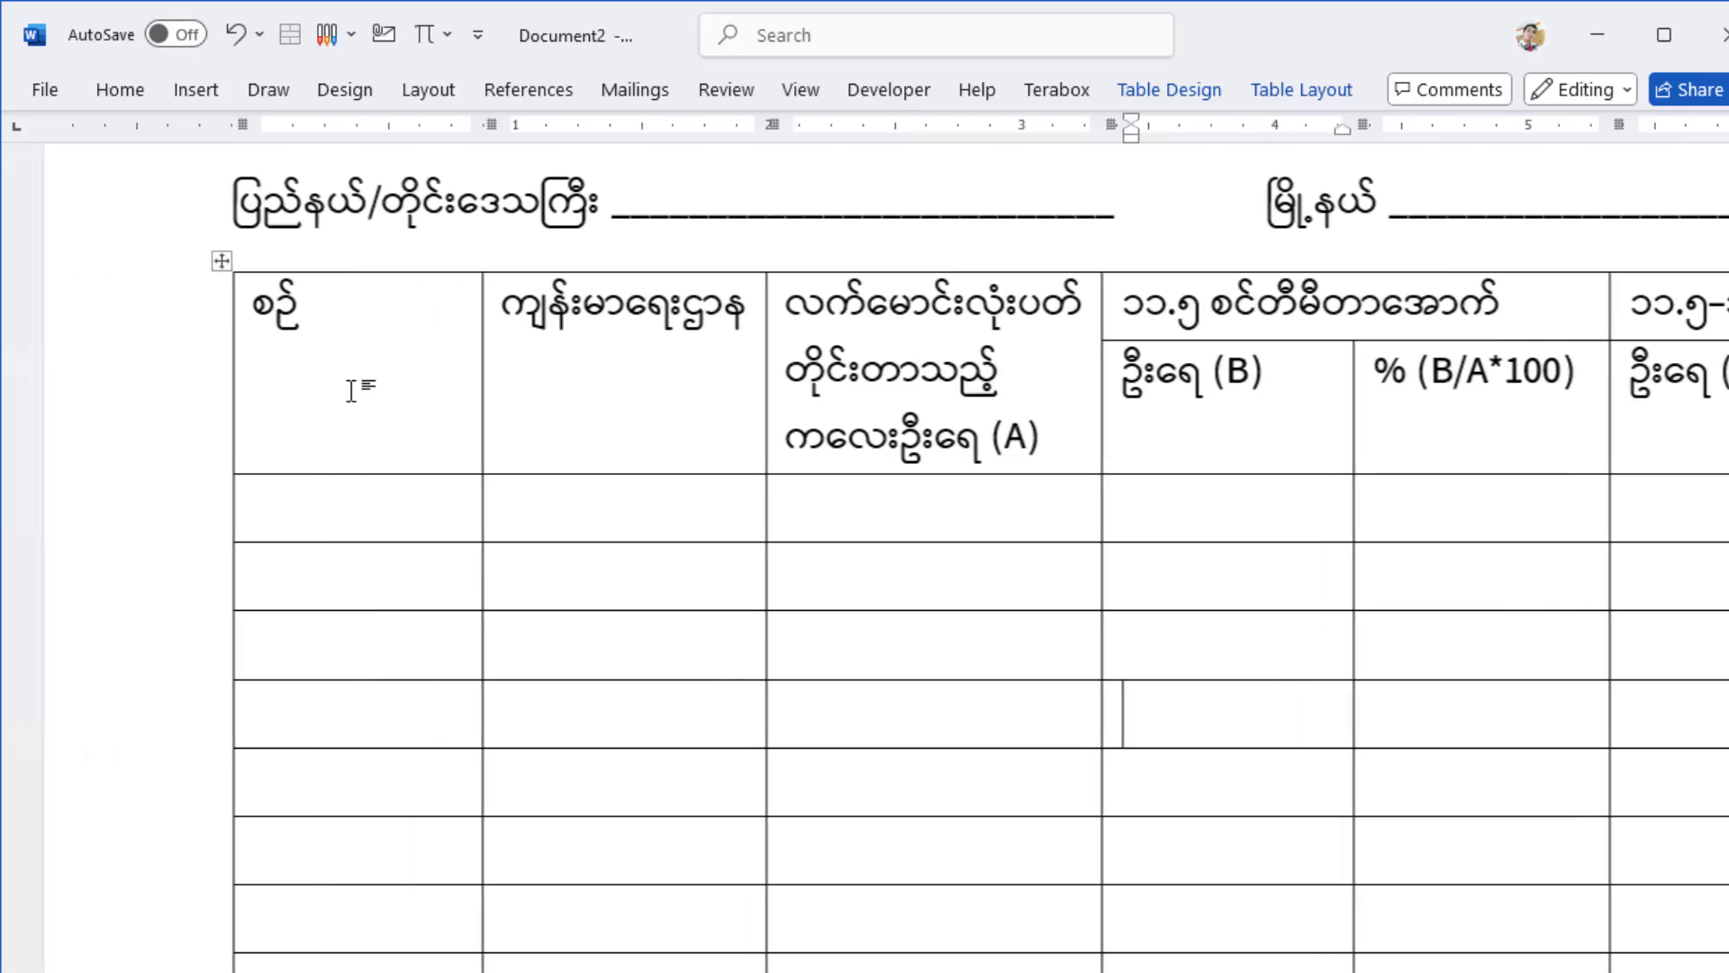
left_click(234, 262)
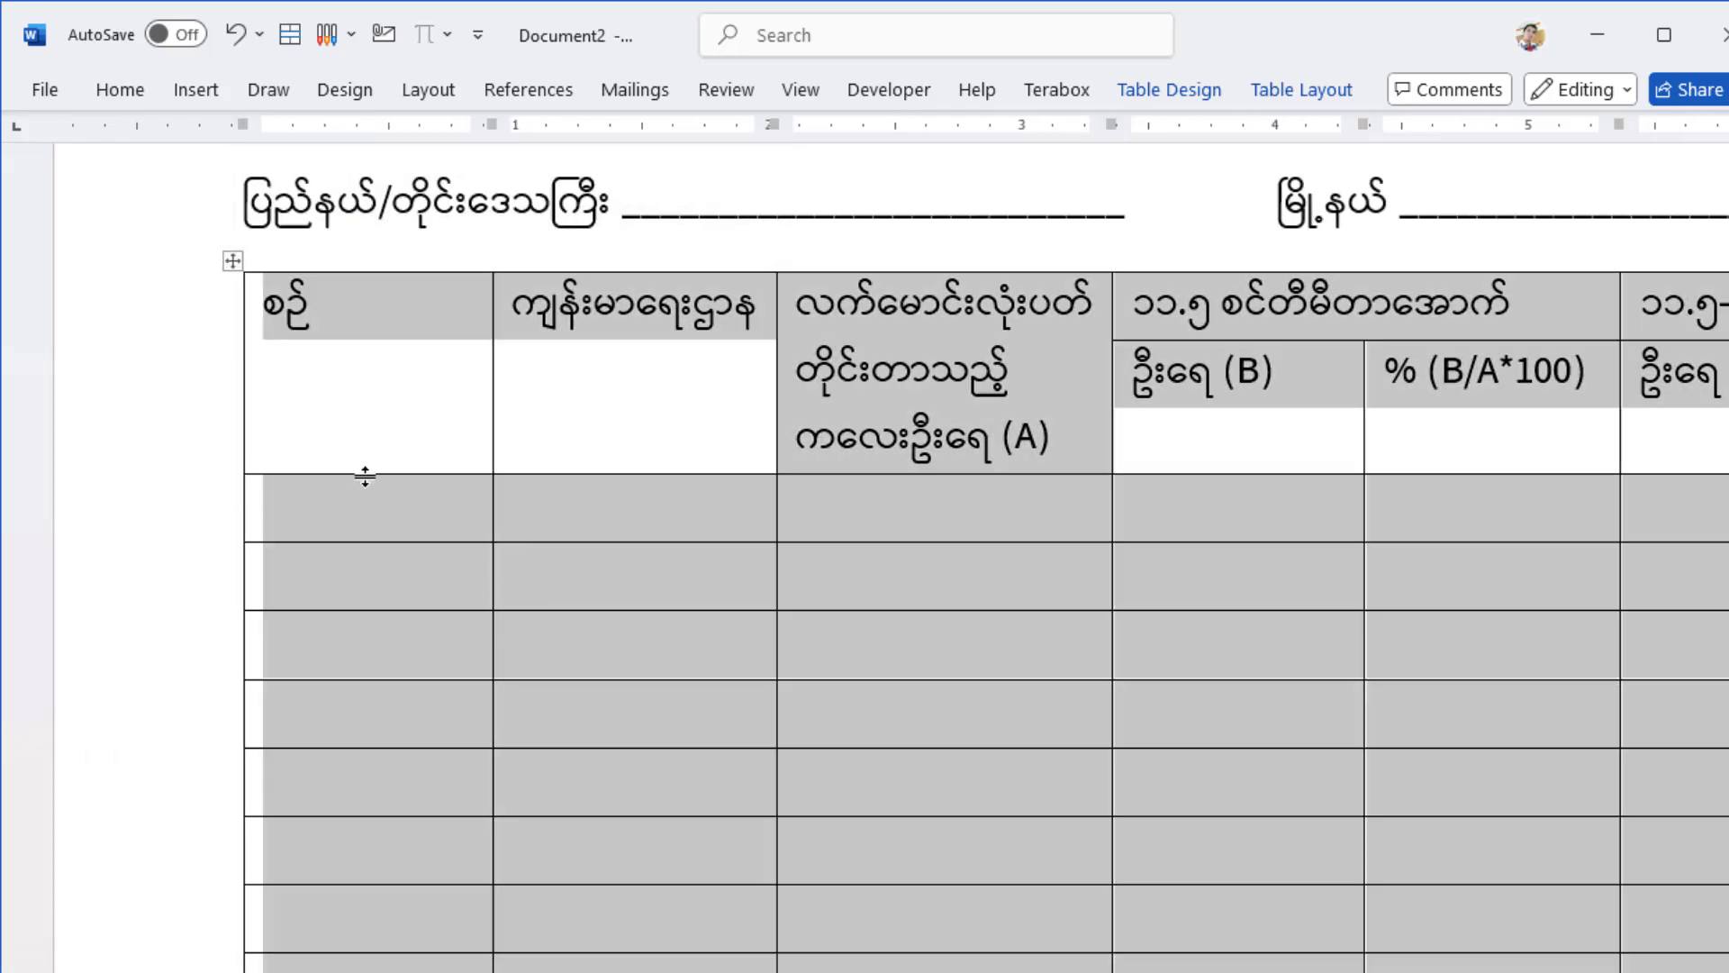
scroll(871, 634, "down", 2)
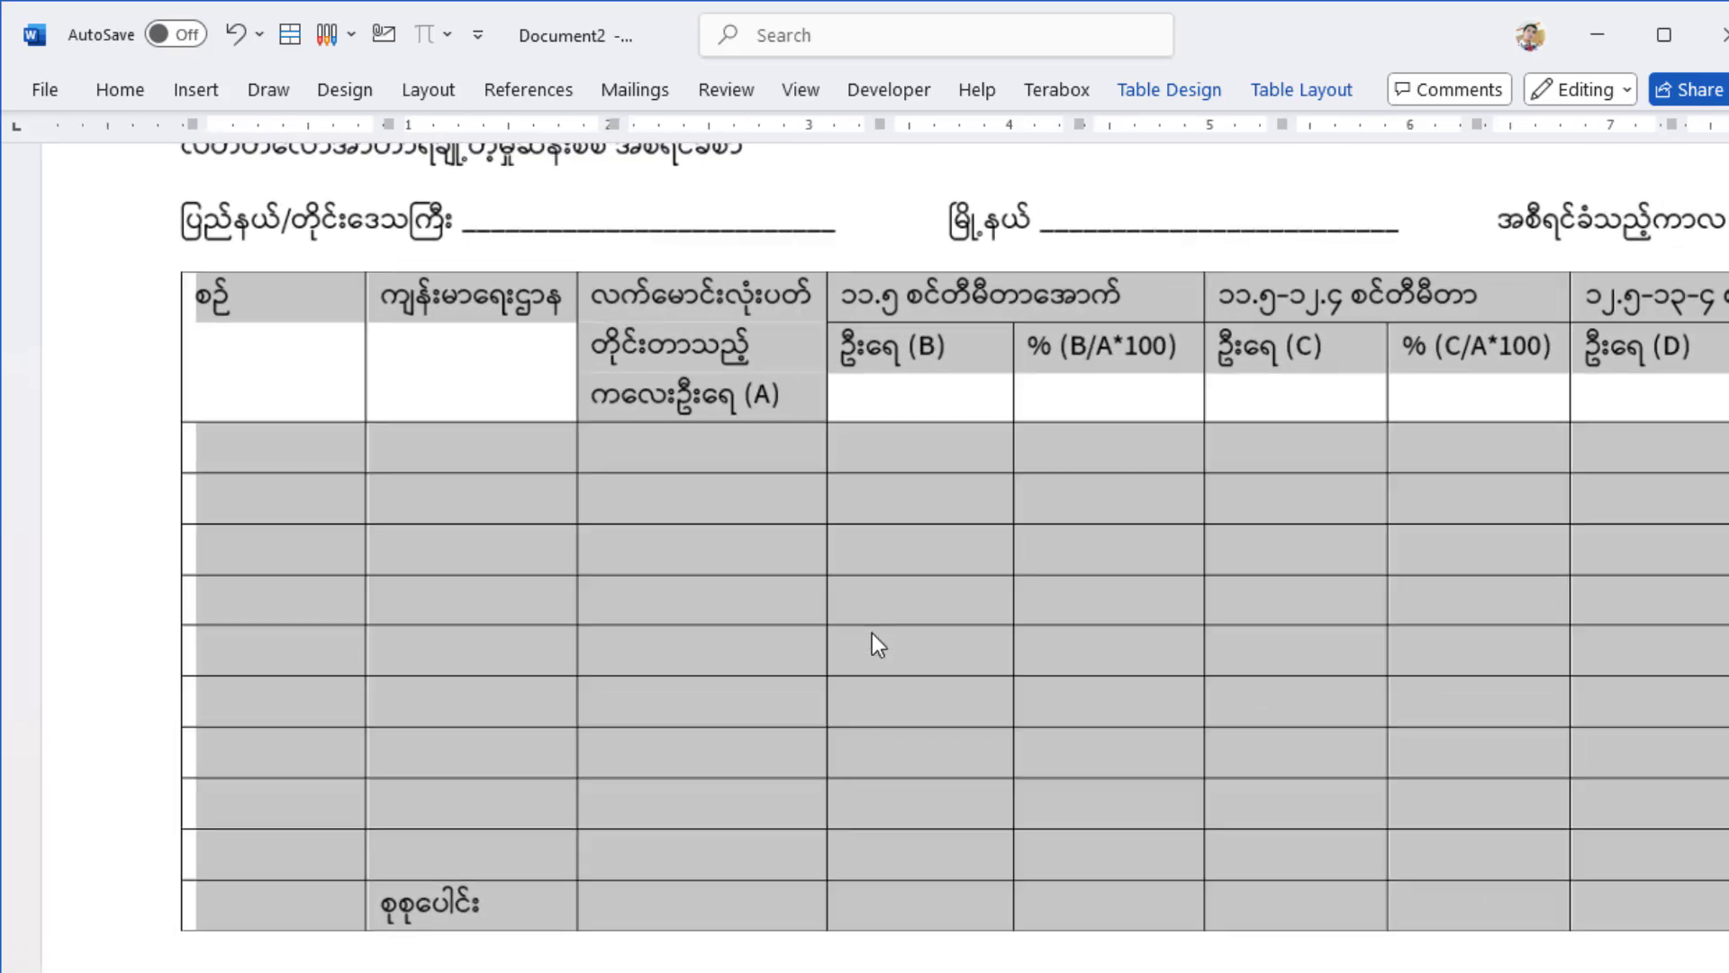
scroll(872, 634, "up", 3)
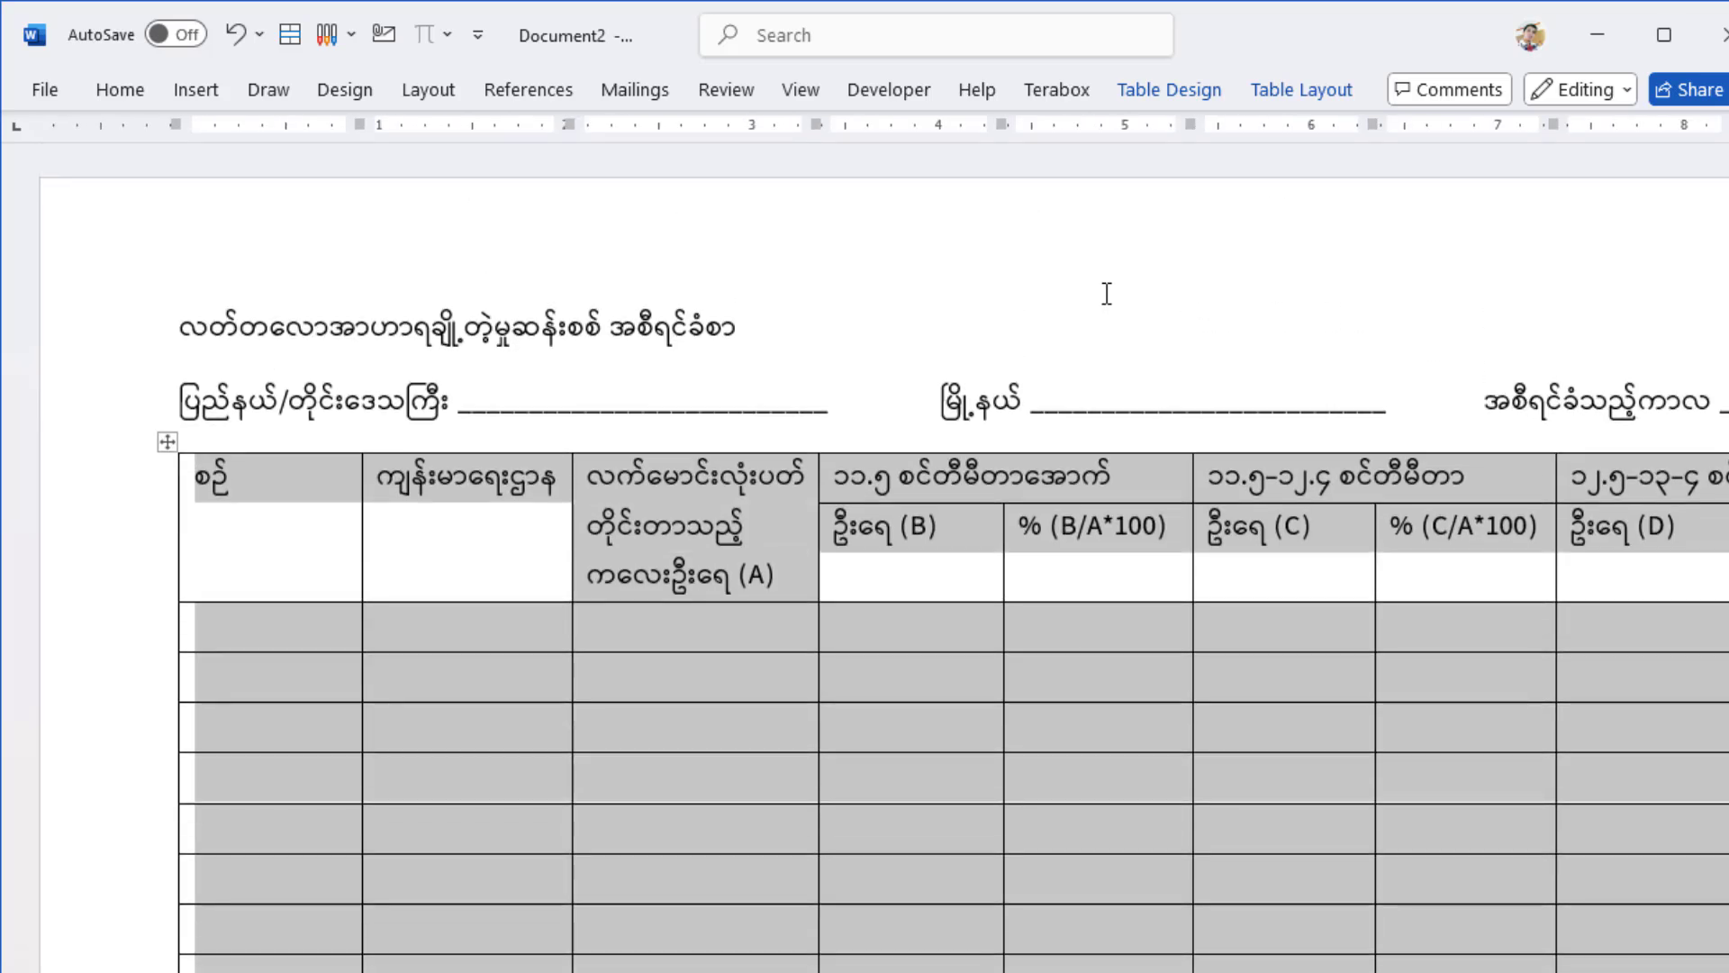
left_click(1291, 92)
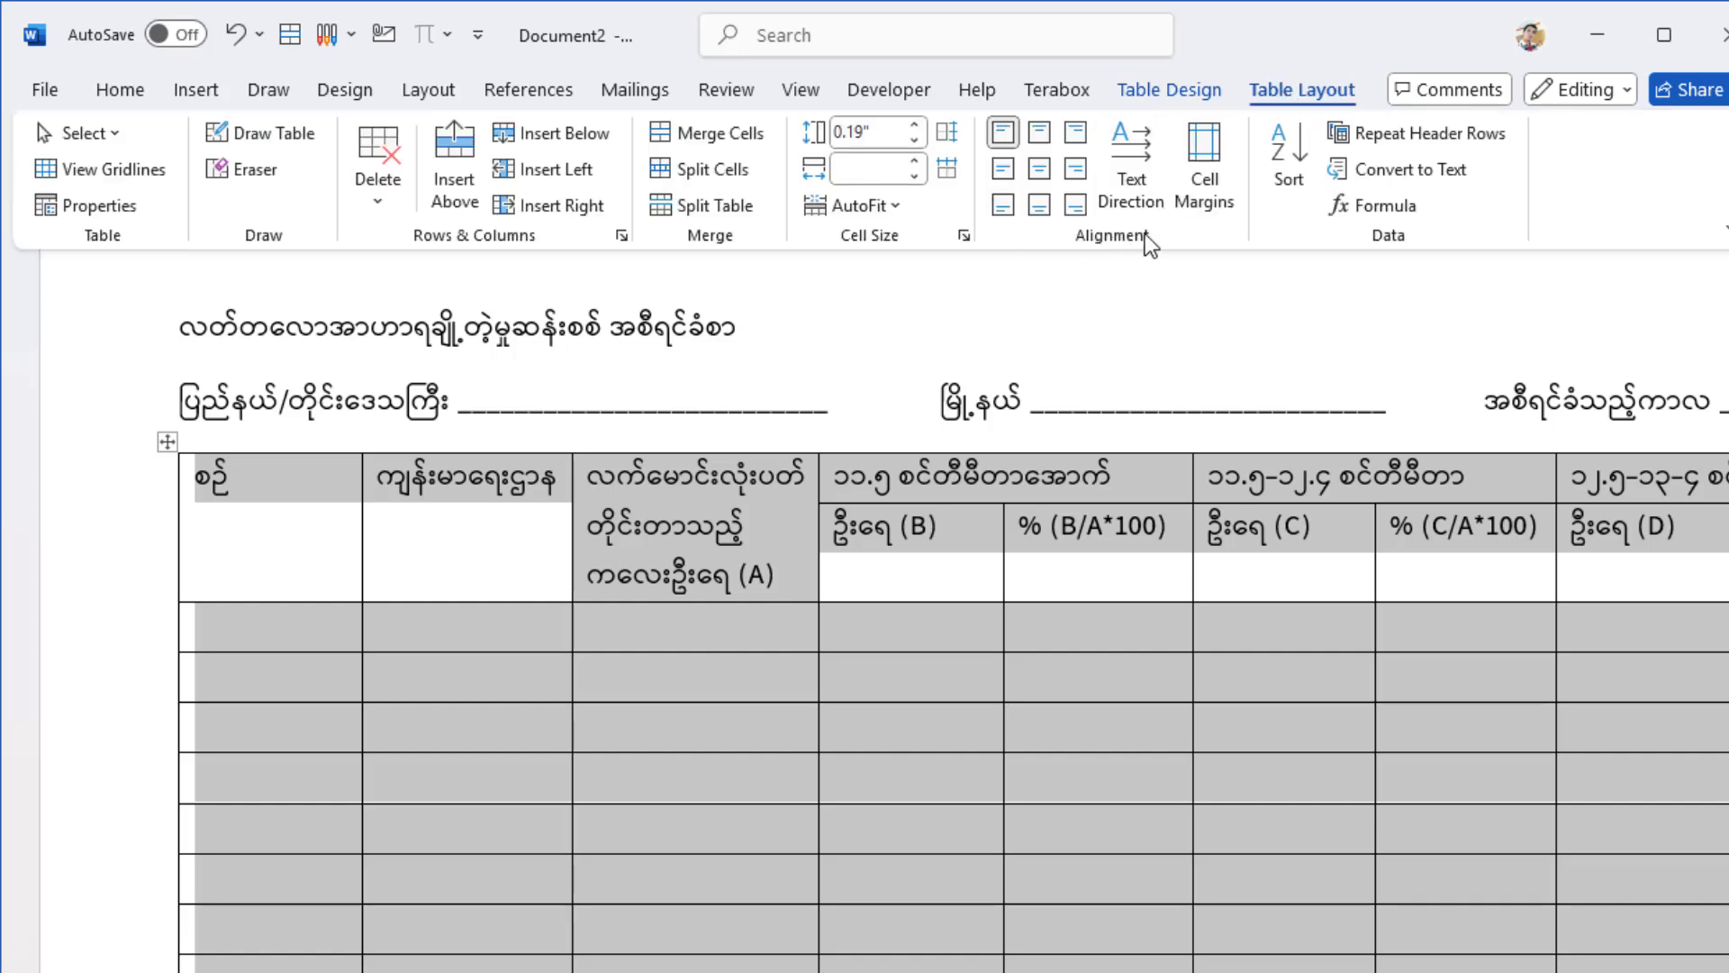
left_click(1040, 175)
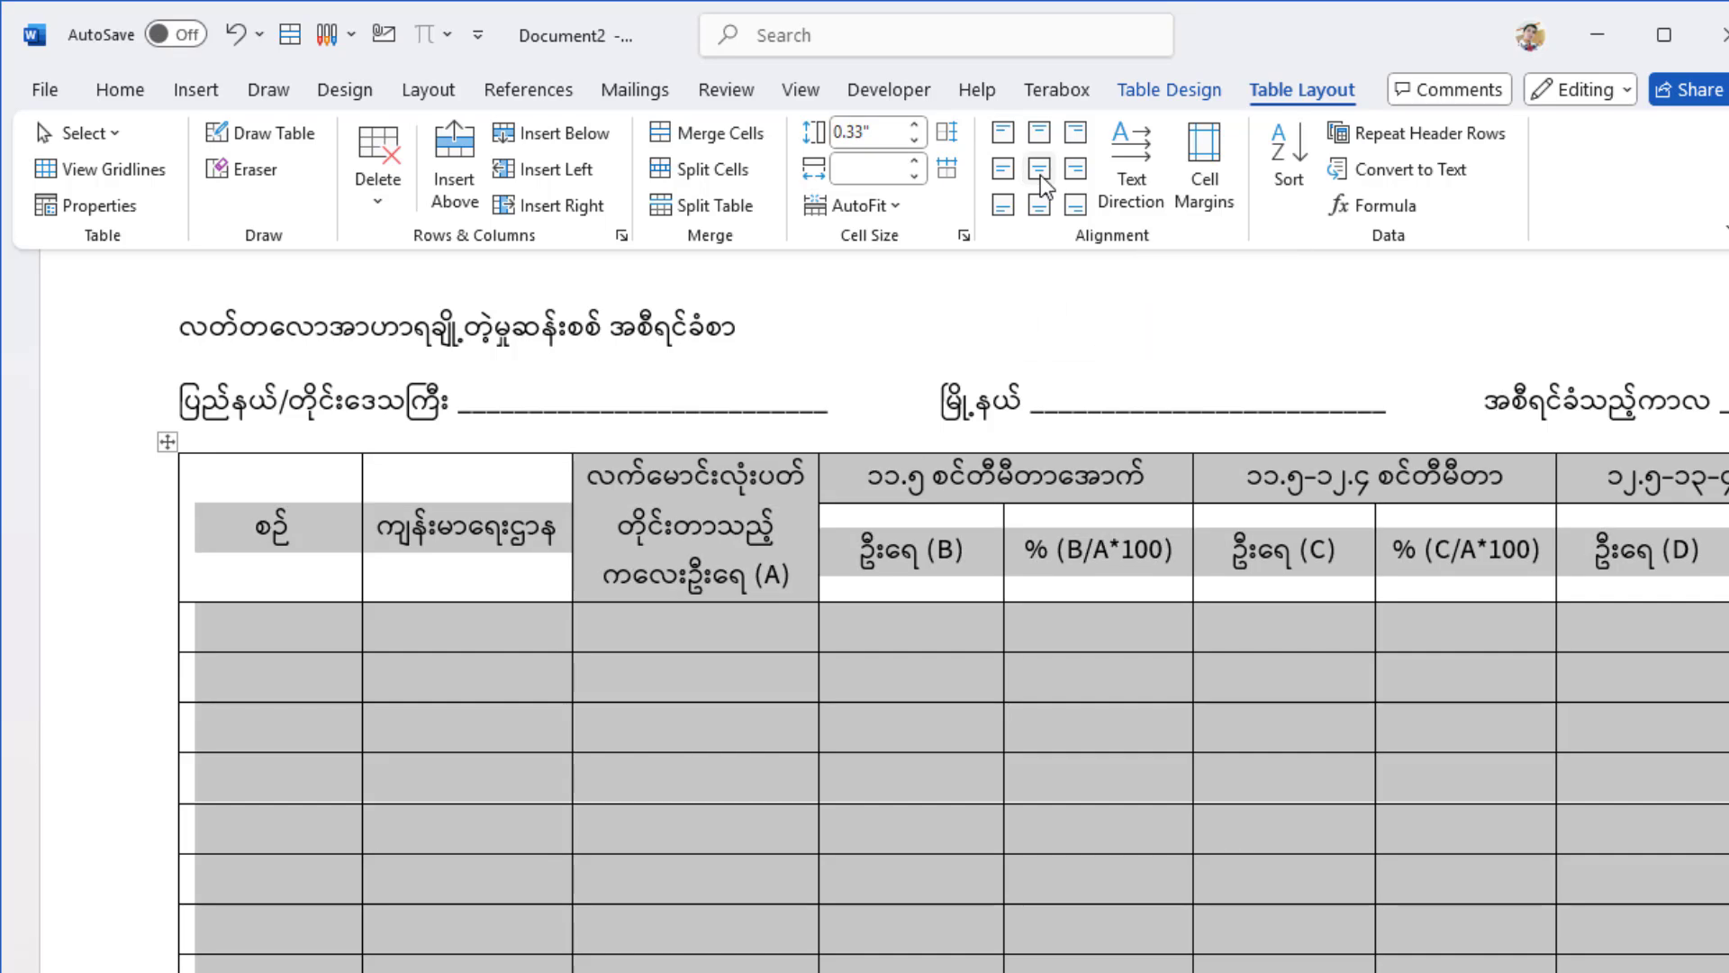
left_click(1331, 570)
left_click(1259, 551)
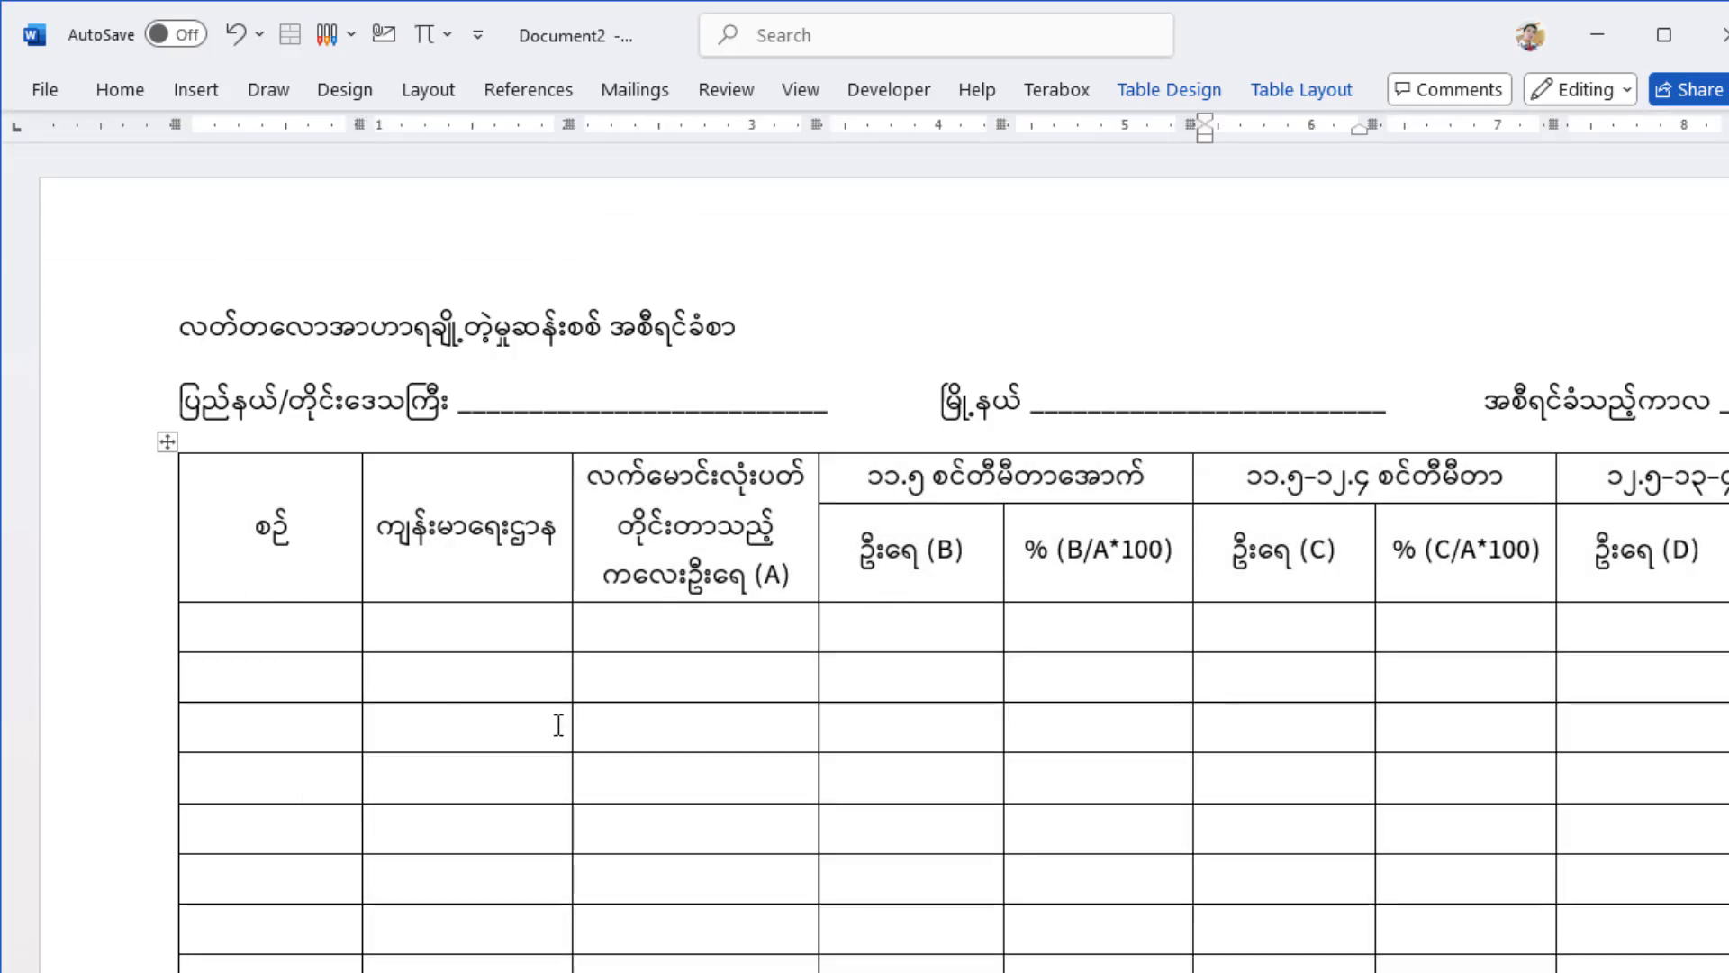
Narrow the "စဉ်" column to just fit its header, giving the freed width to the "ကျန်းမာရေးဌာန" column
scroll(891, 709, "down", 3)
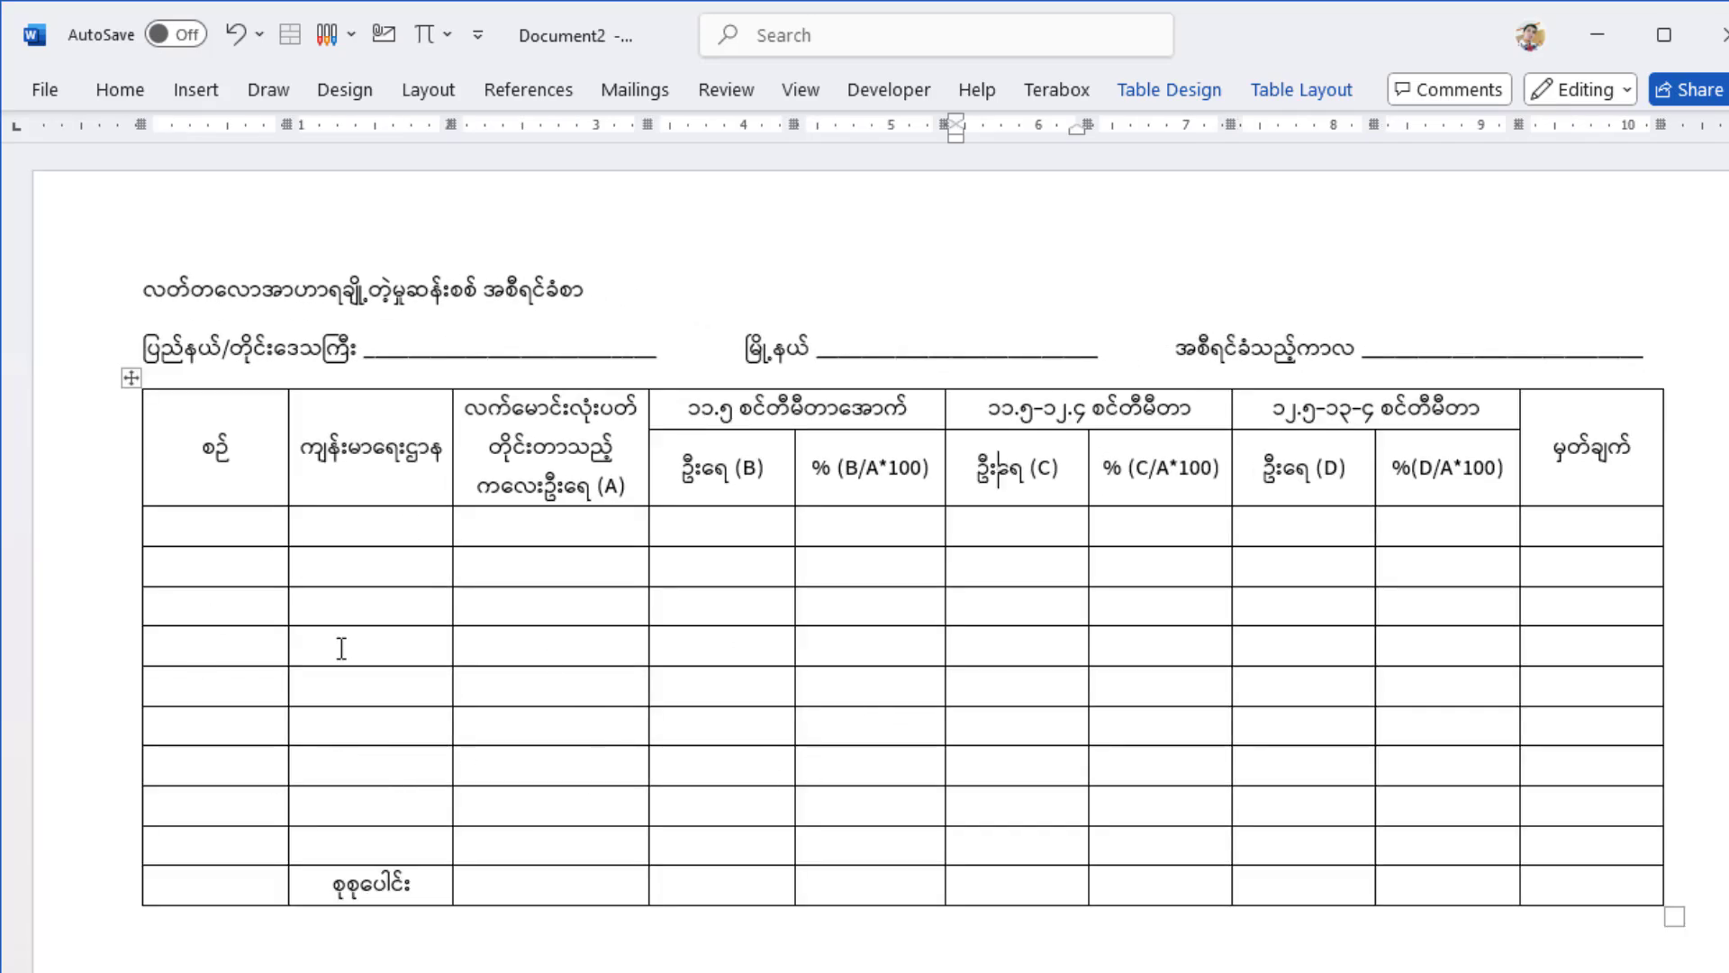
left_click(200, 427)
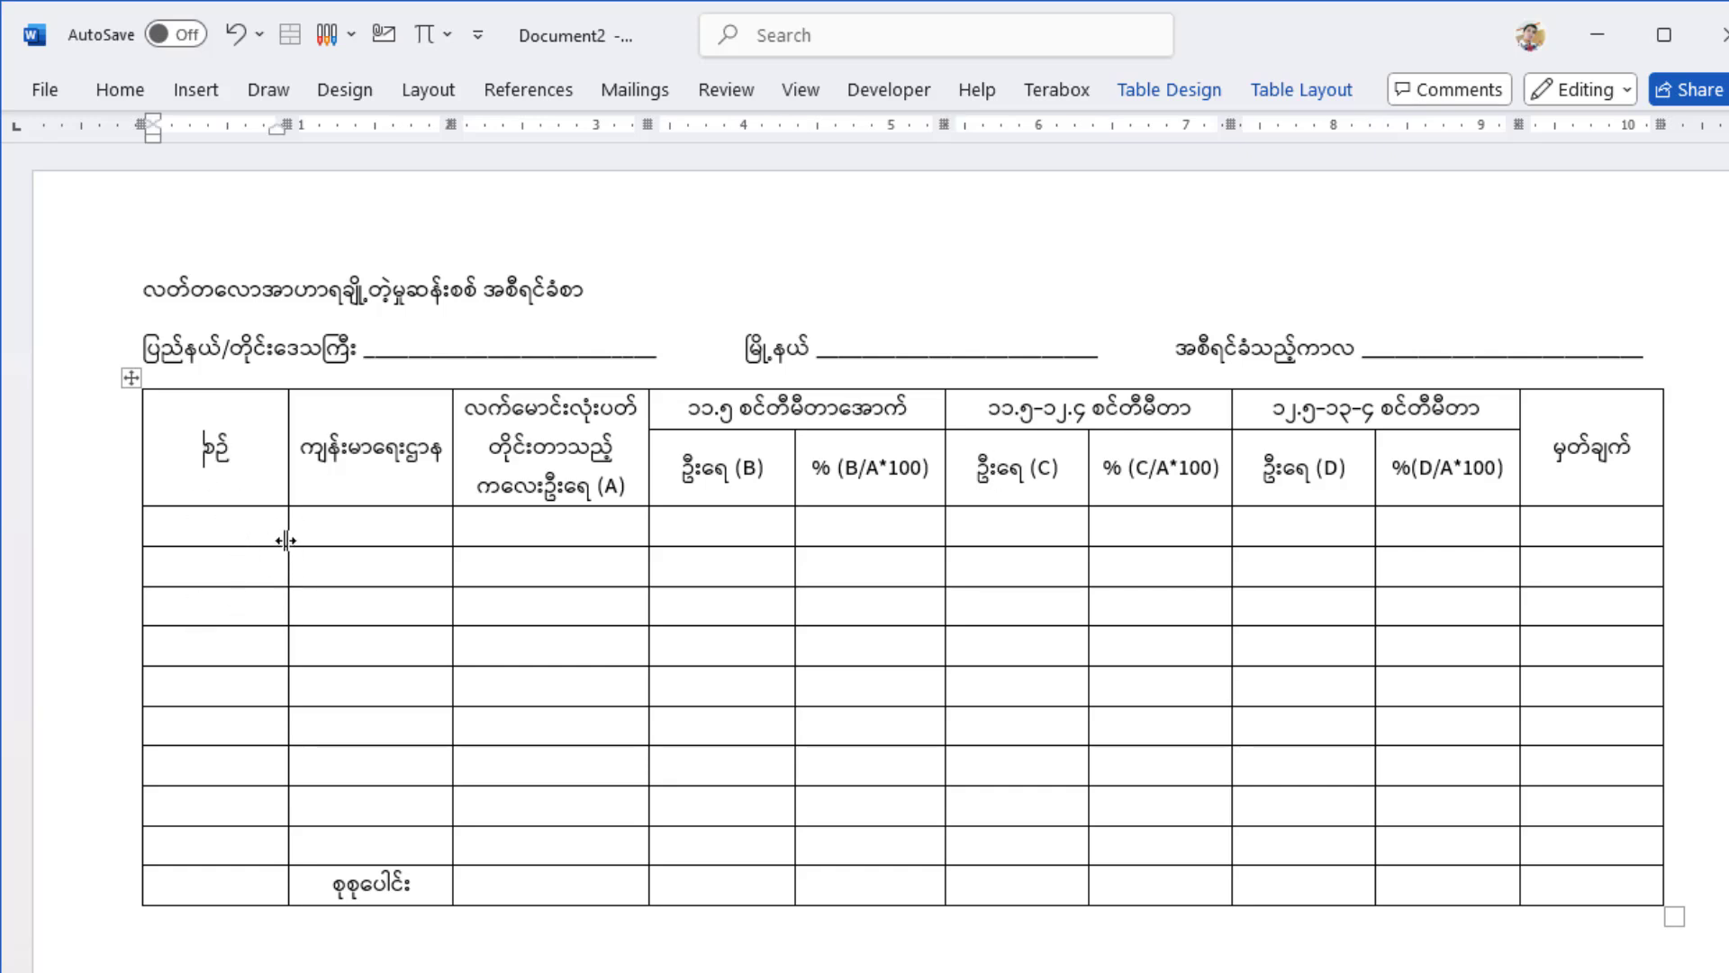
left_click_drag(286, 540, 201, 546)
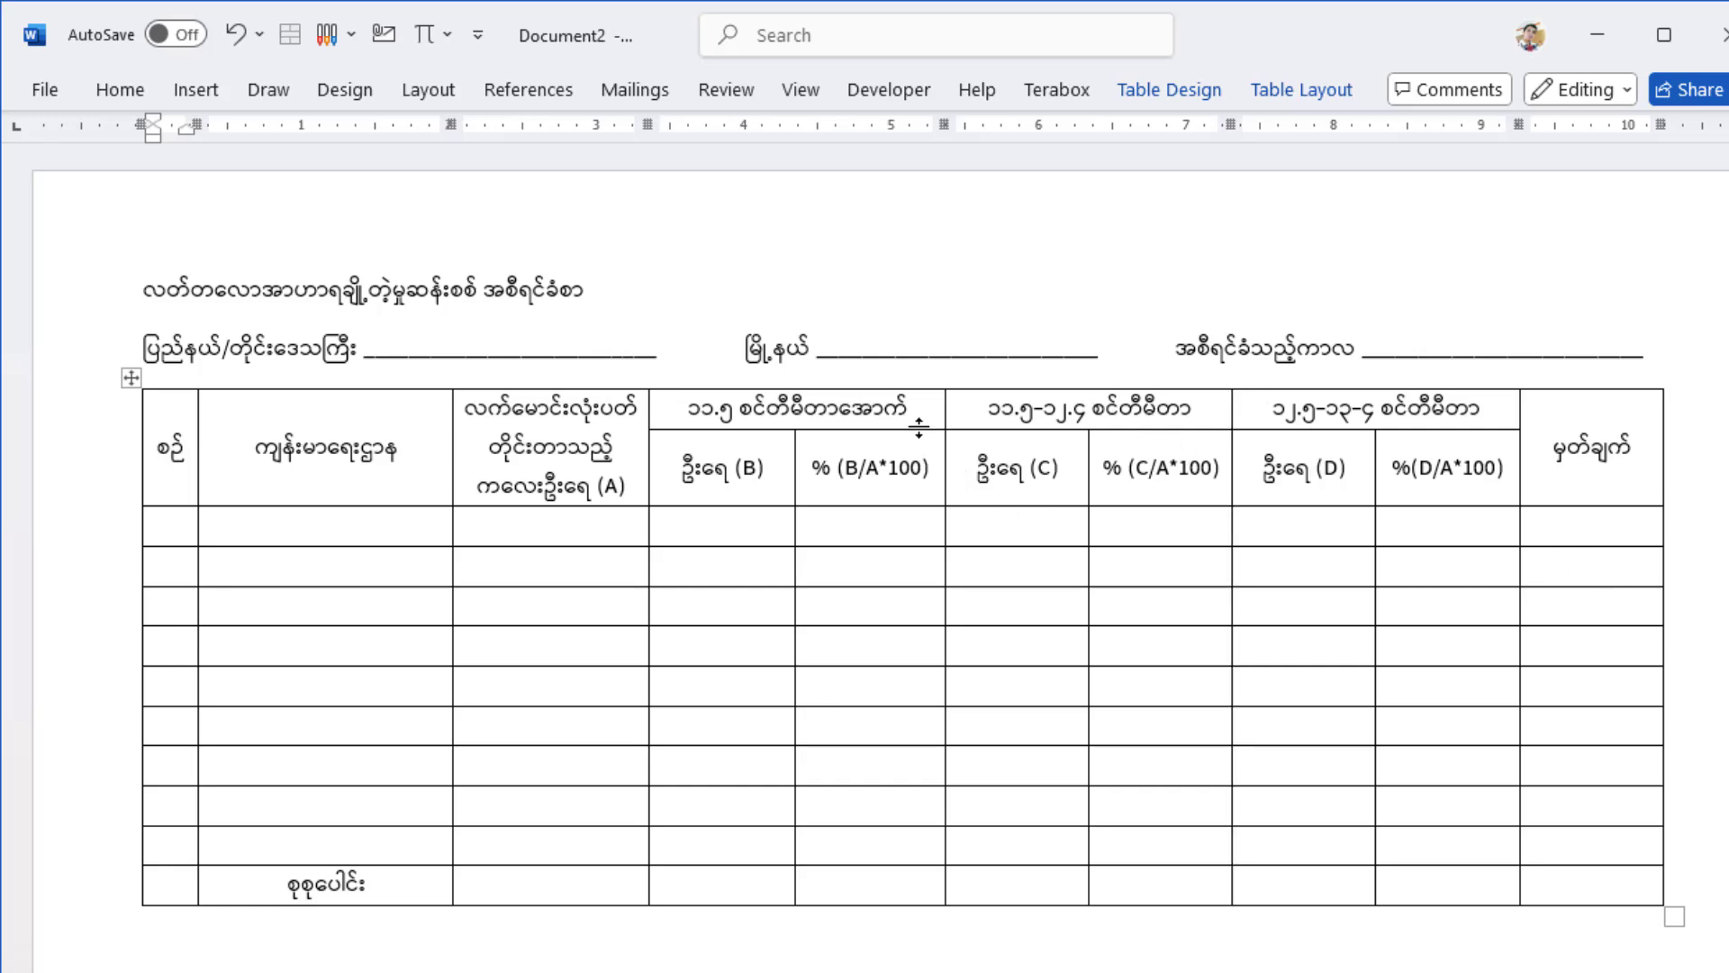
Lower the border between the two header rows so the centimetre headers and their subheaders have about equal height
scroll(919, 442, "up", 2)
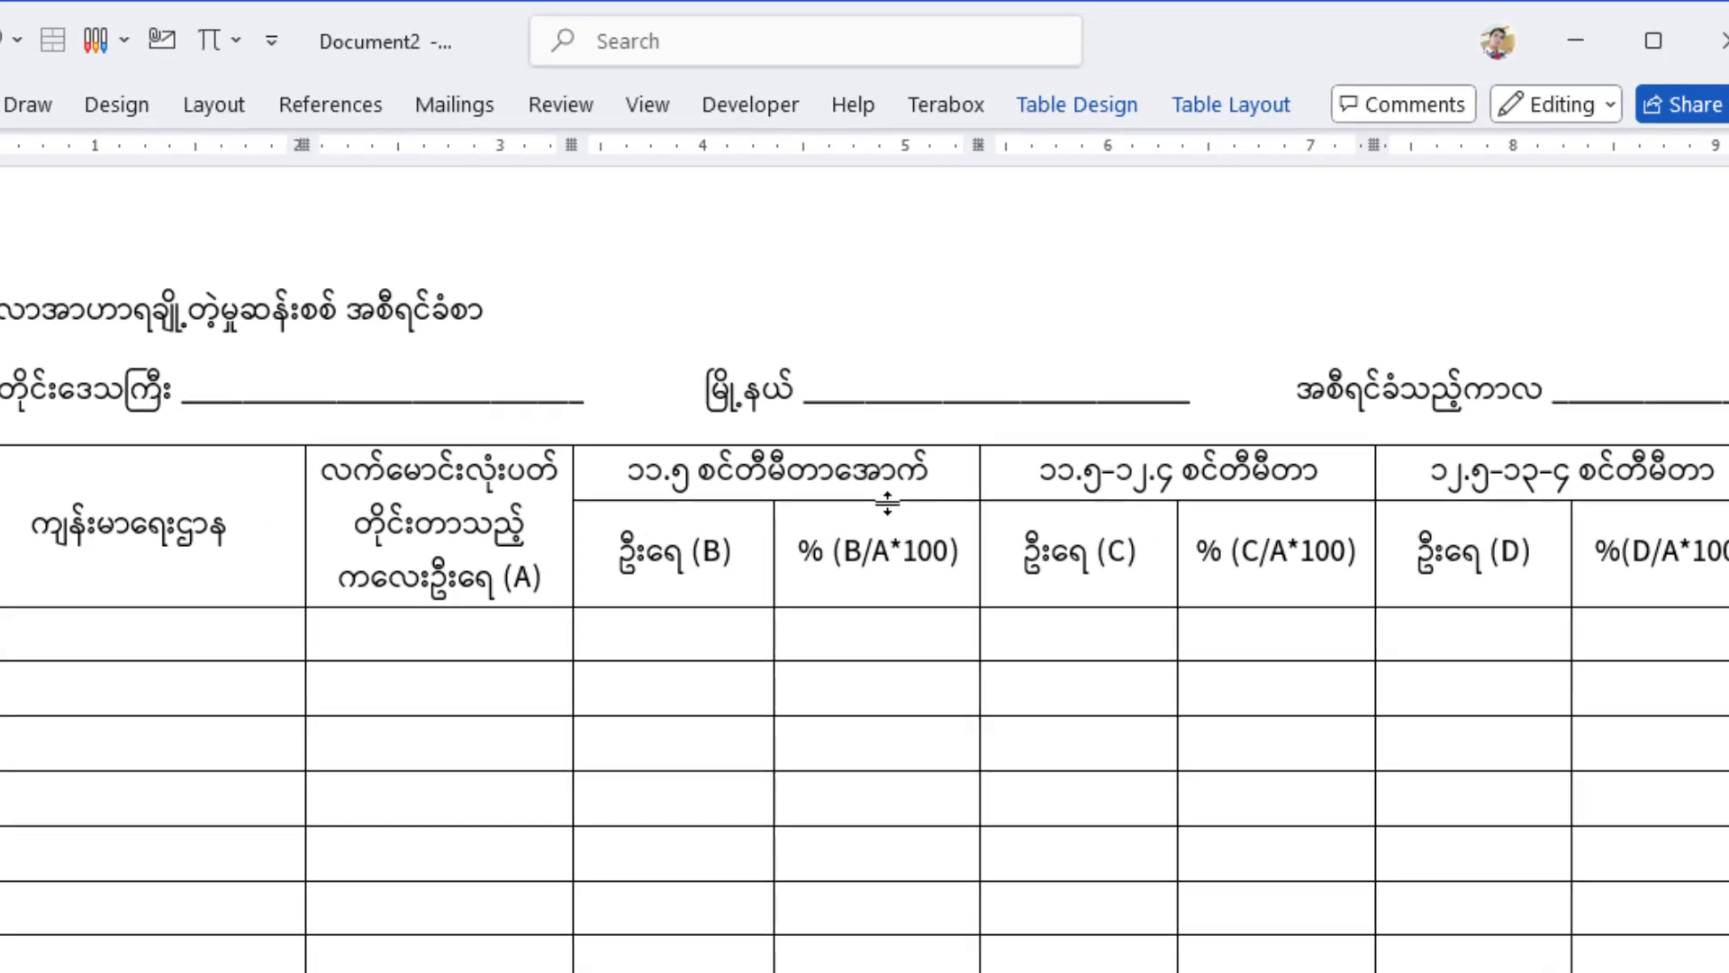
left_click_drag(887, 502, 889, 531)
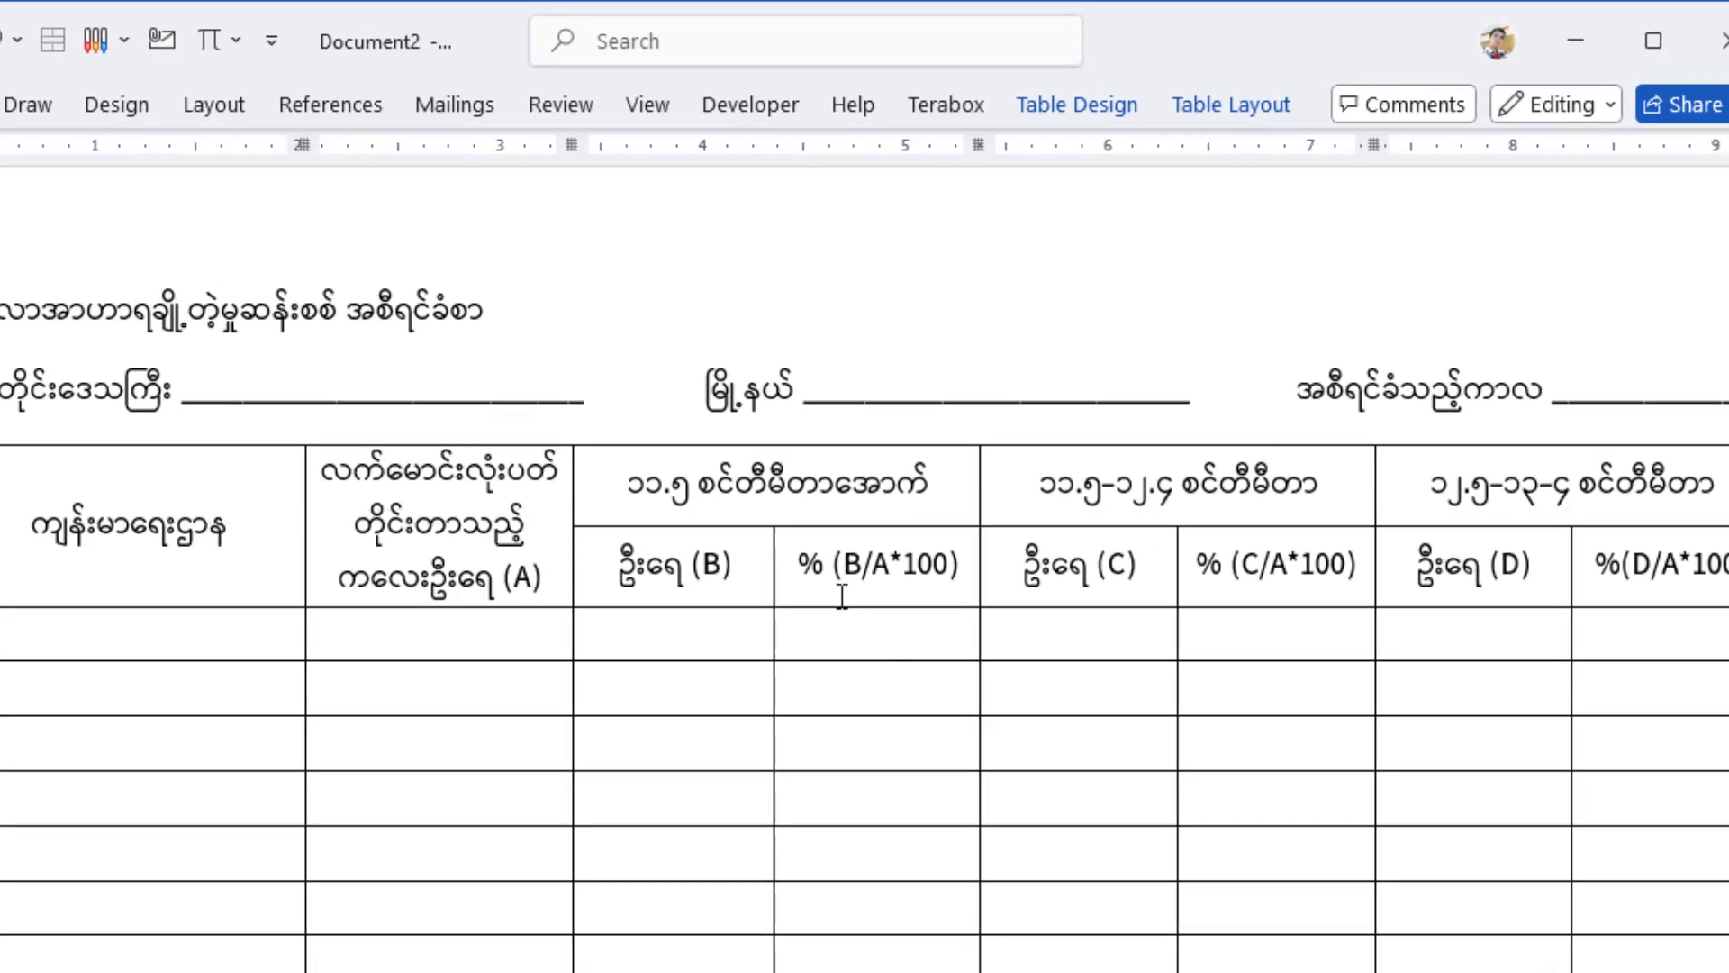
scroll(880, 551, "down", 2)
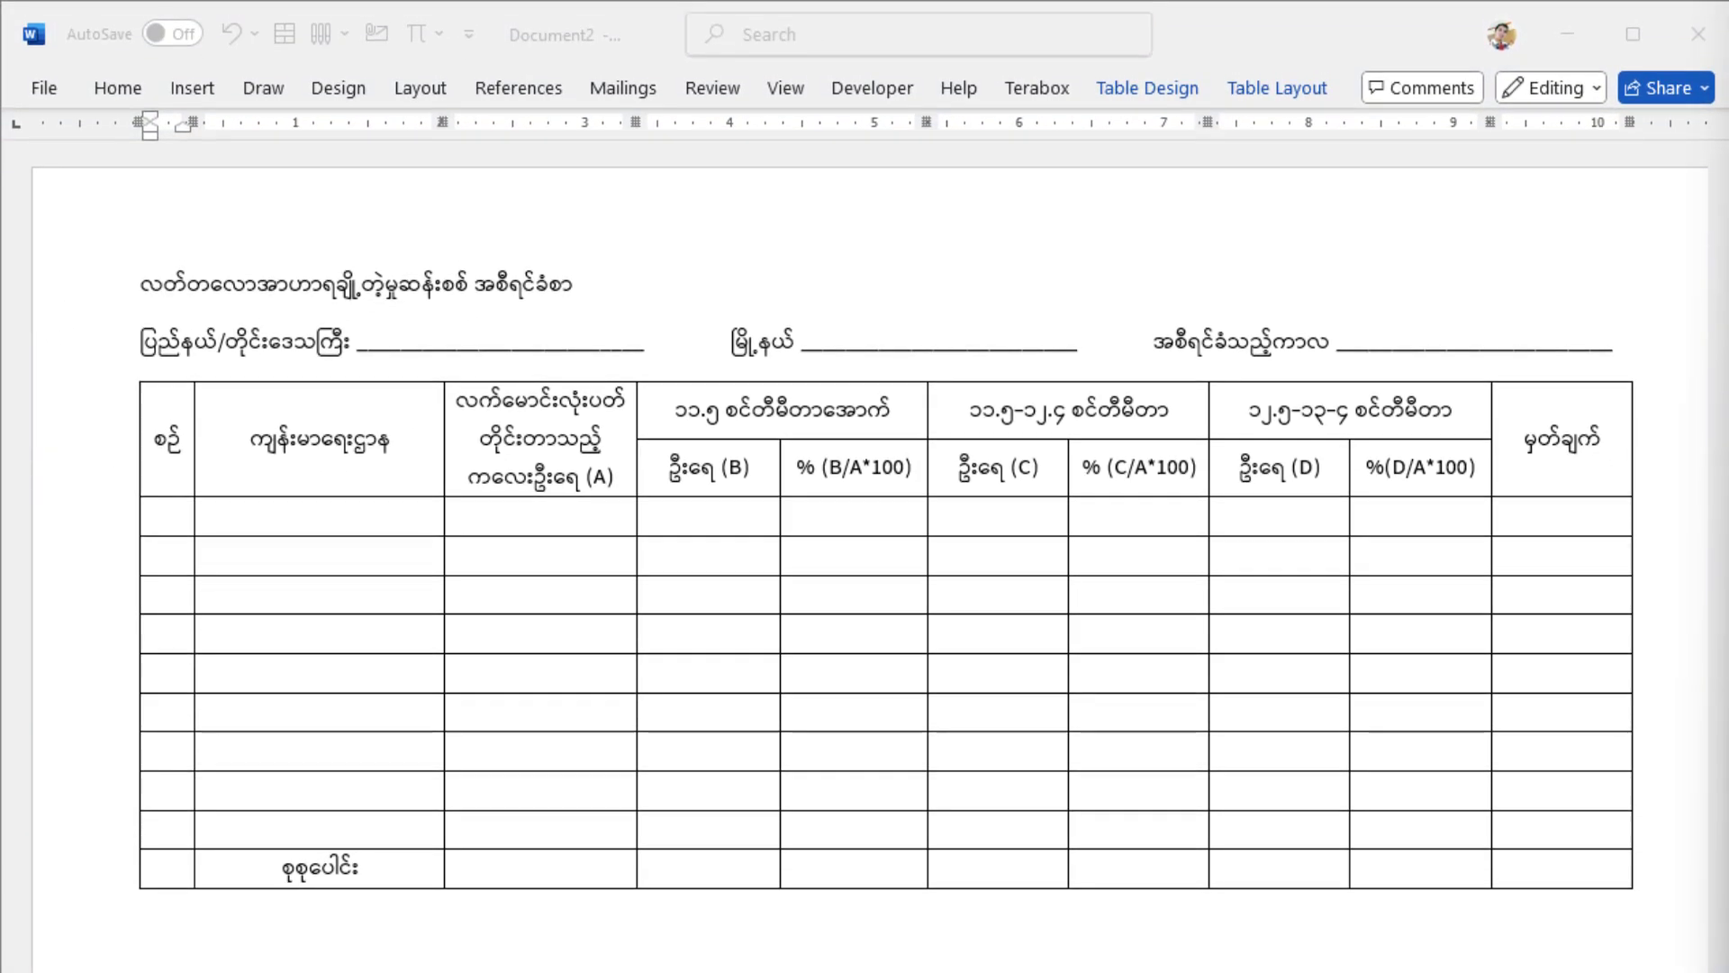
Start the remark line directly below the table with "မှတ်ချက် ။", a two-tab gap and "။ Community Clinic"
left_click(235, 942)
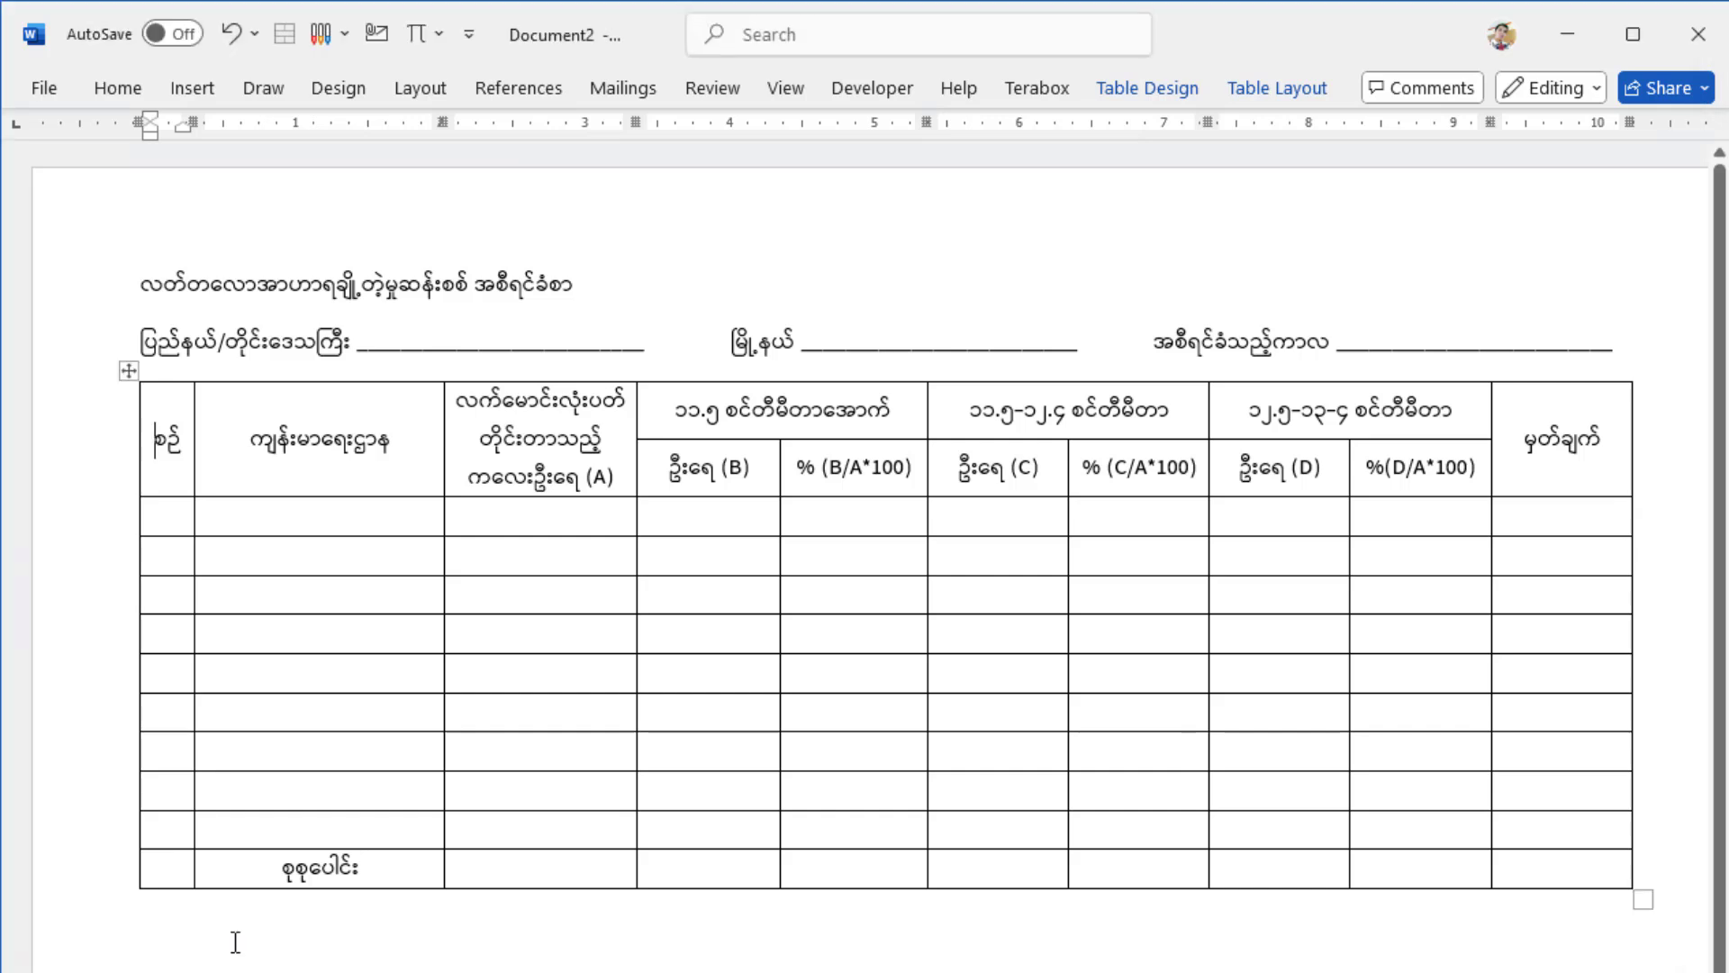
left_click(185, 946)
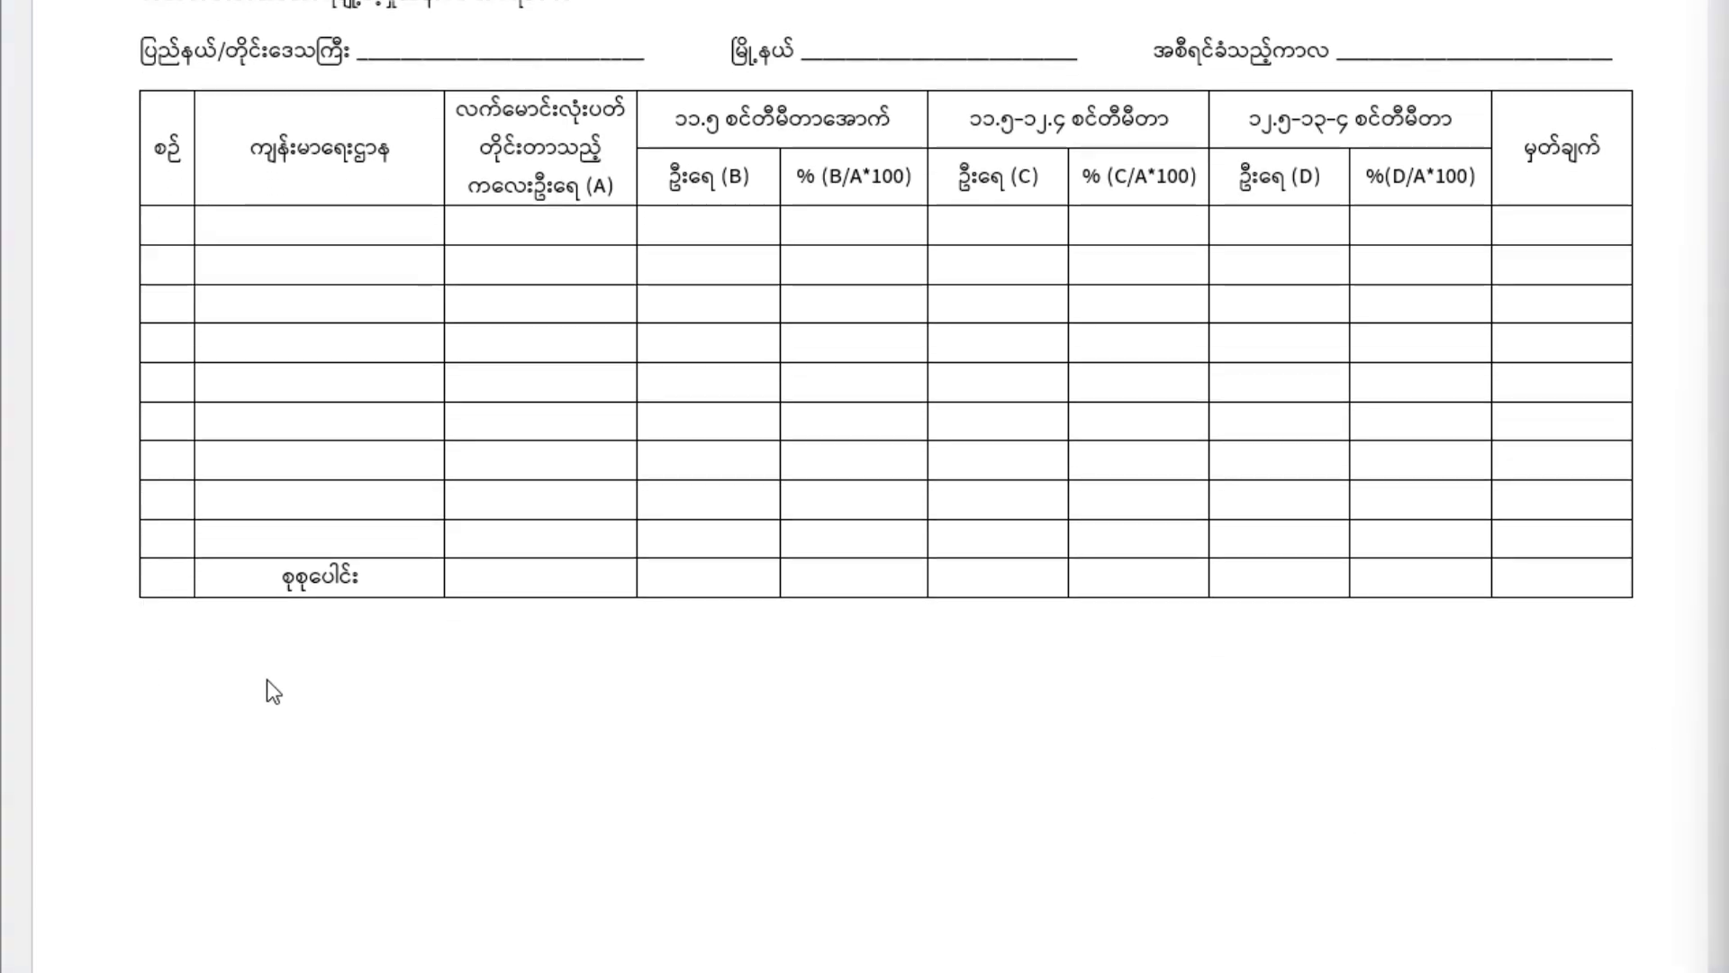
type("မ")
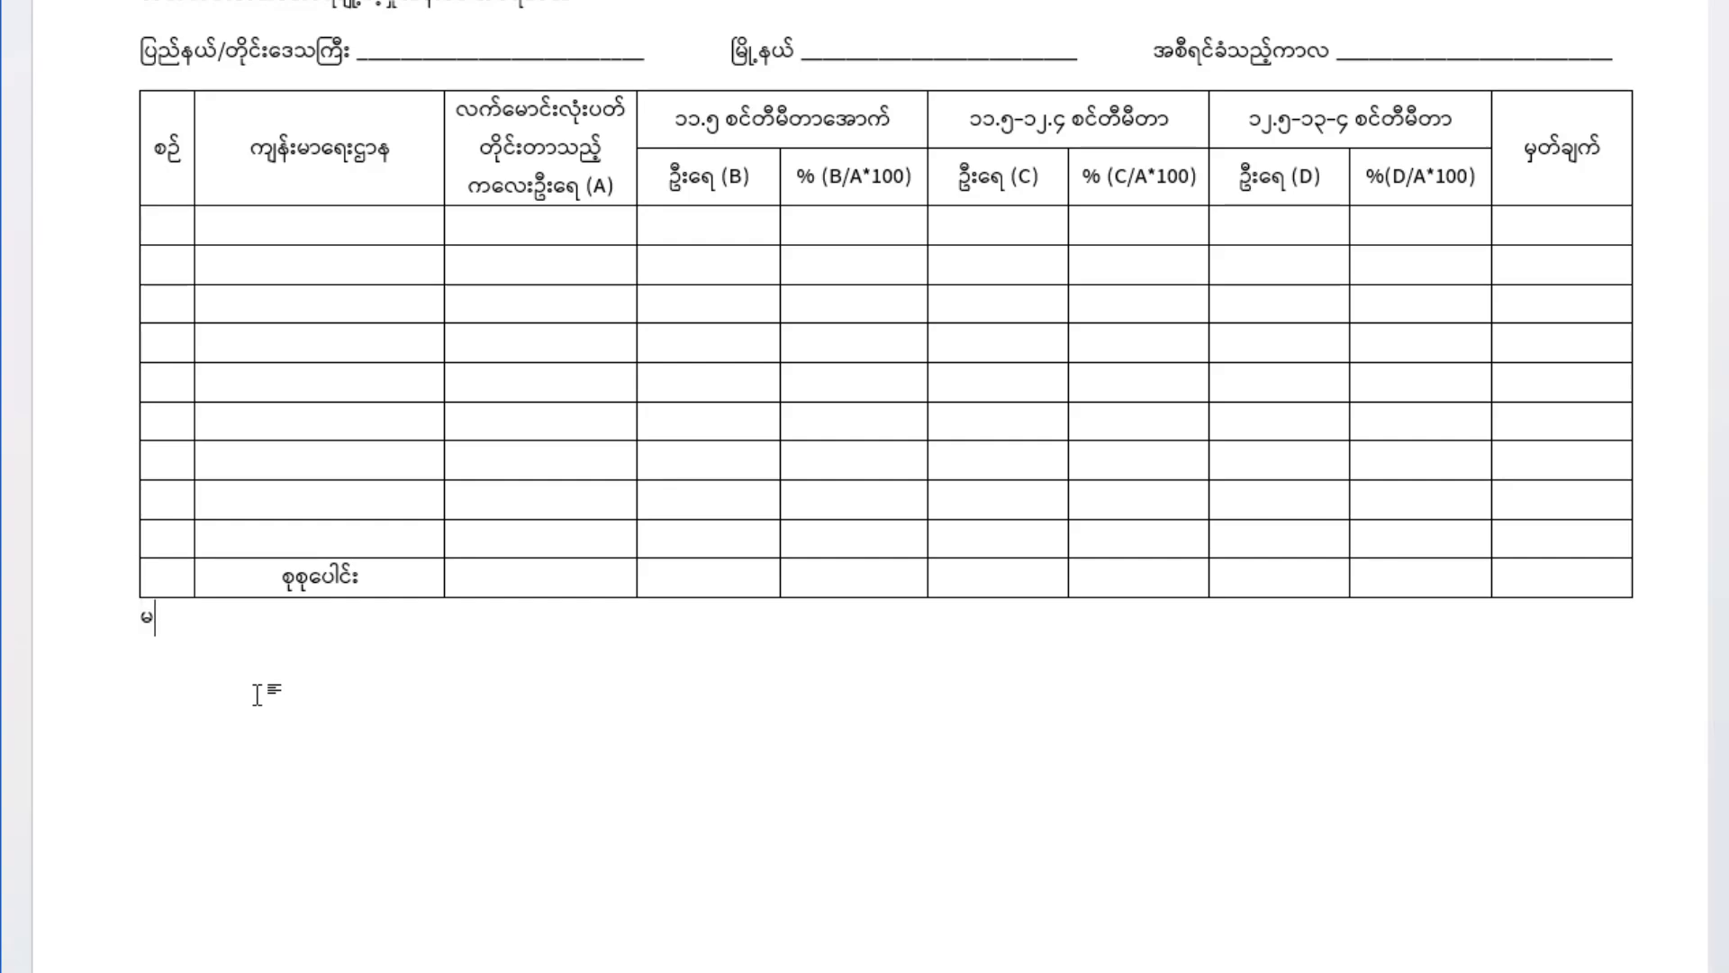
type("ှတ်ချက် ။")
key("Tab")
key("Tab")
type("။ယ")
key("BackSpace")
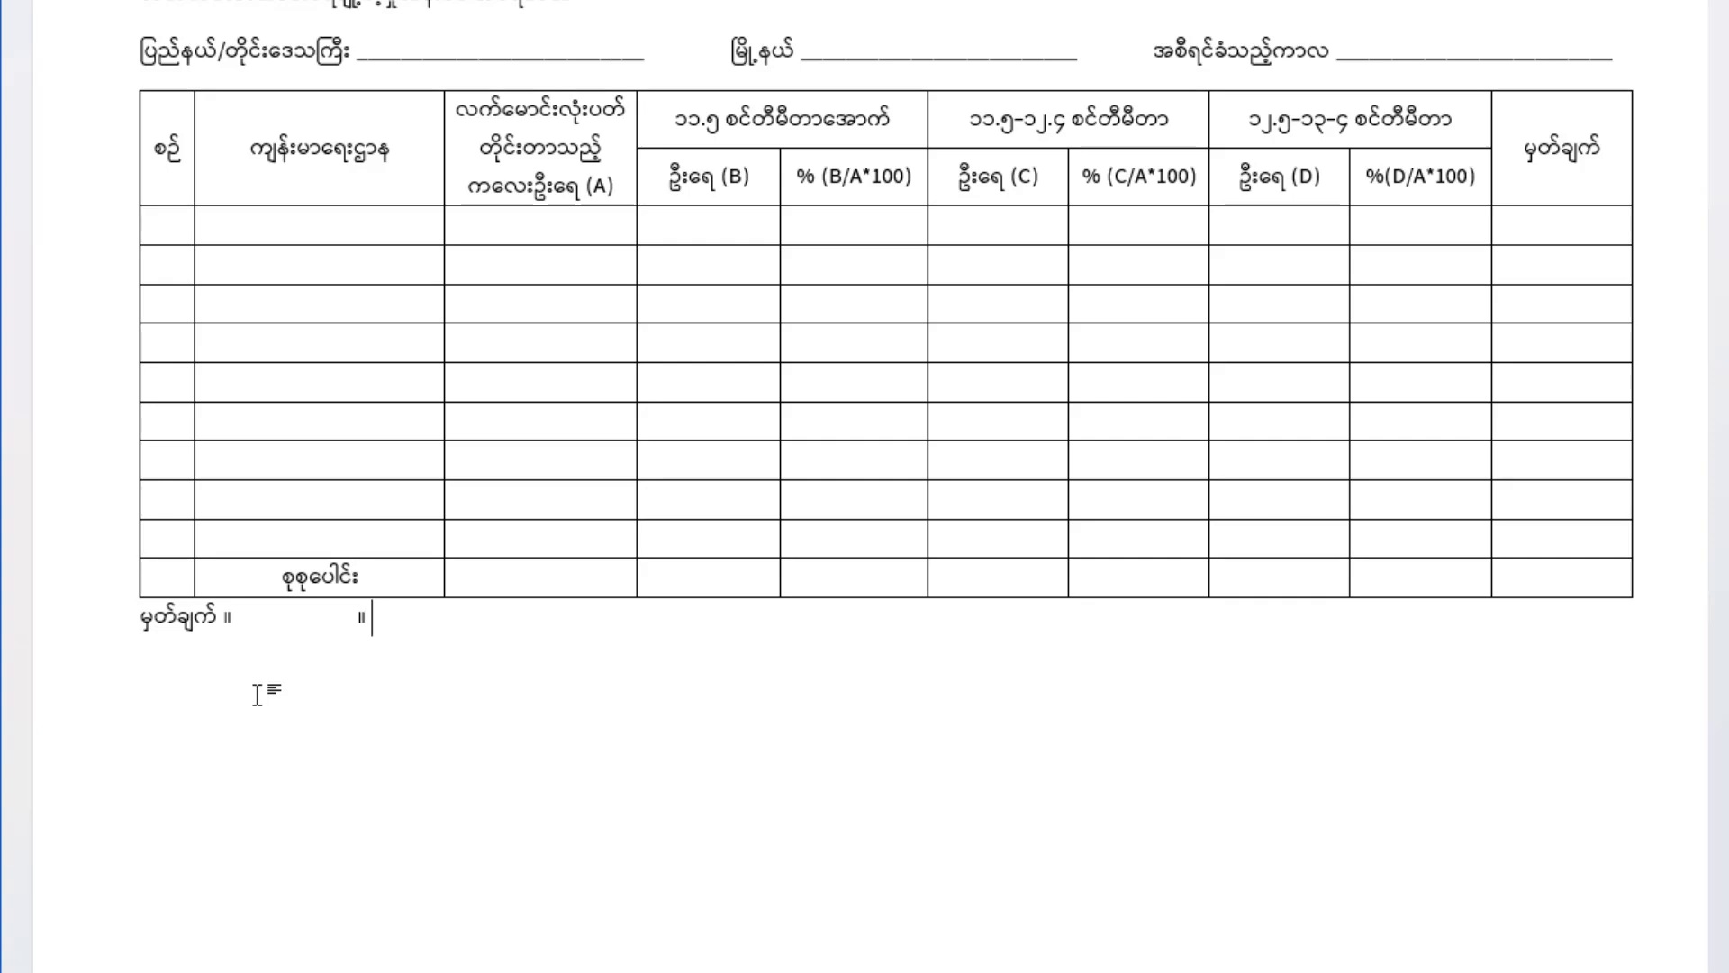
type("Community C")
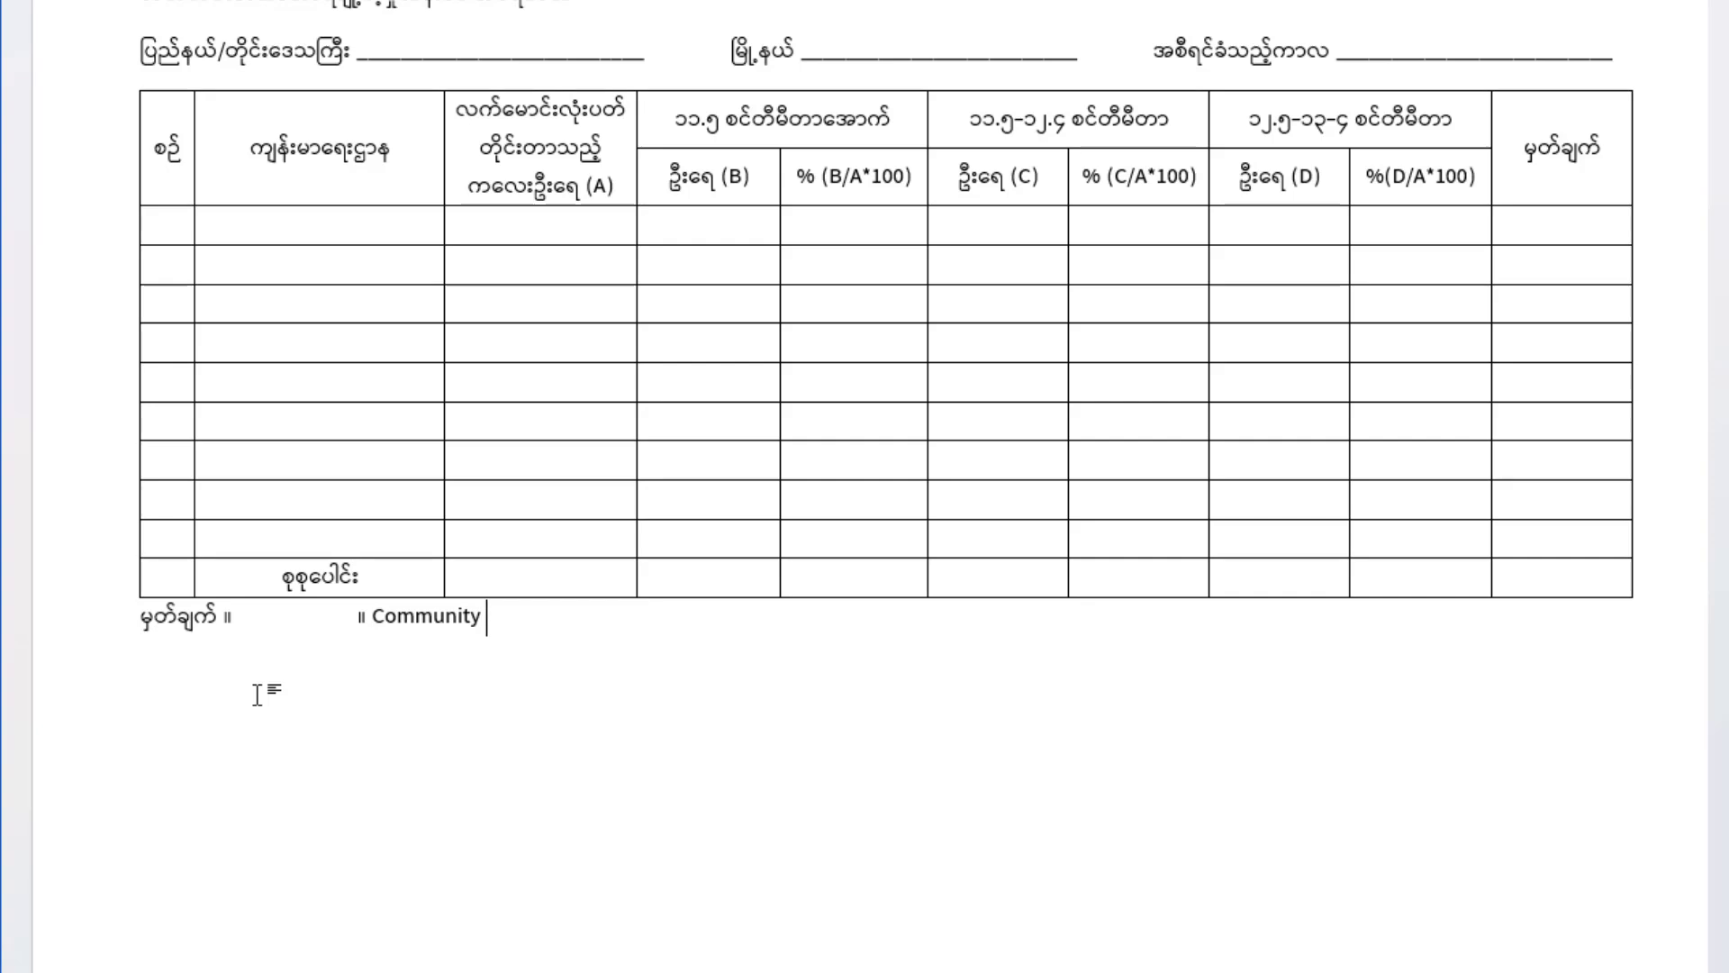
type("linic")
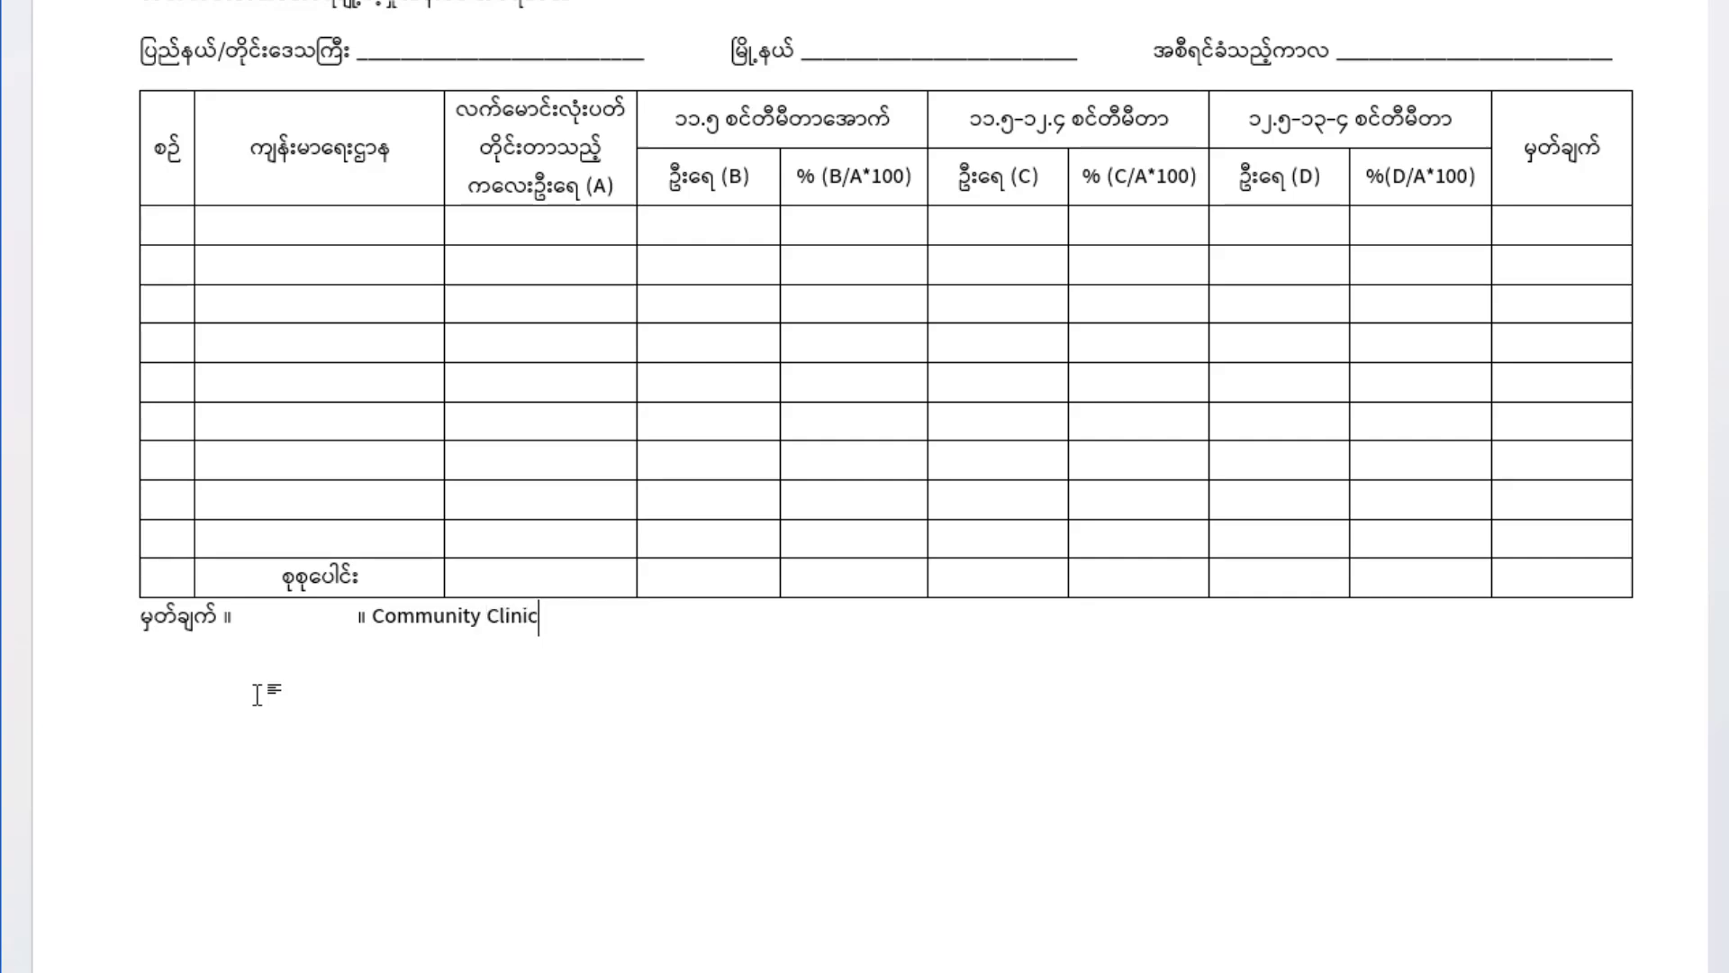
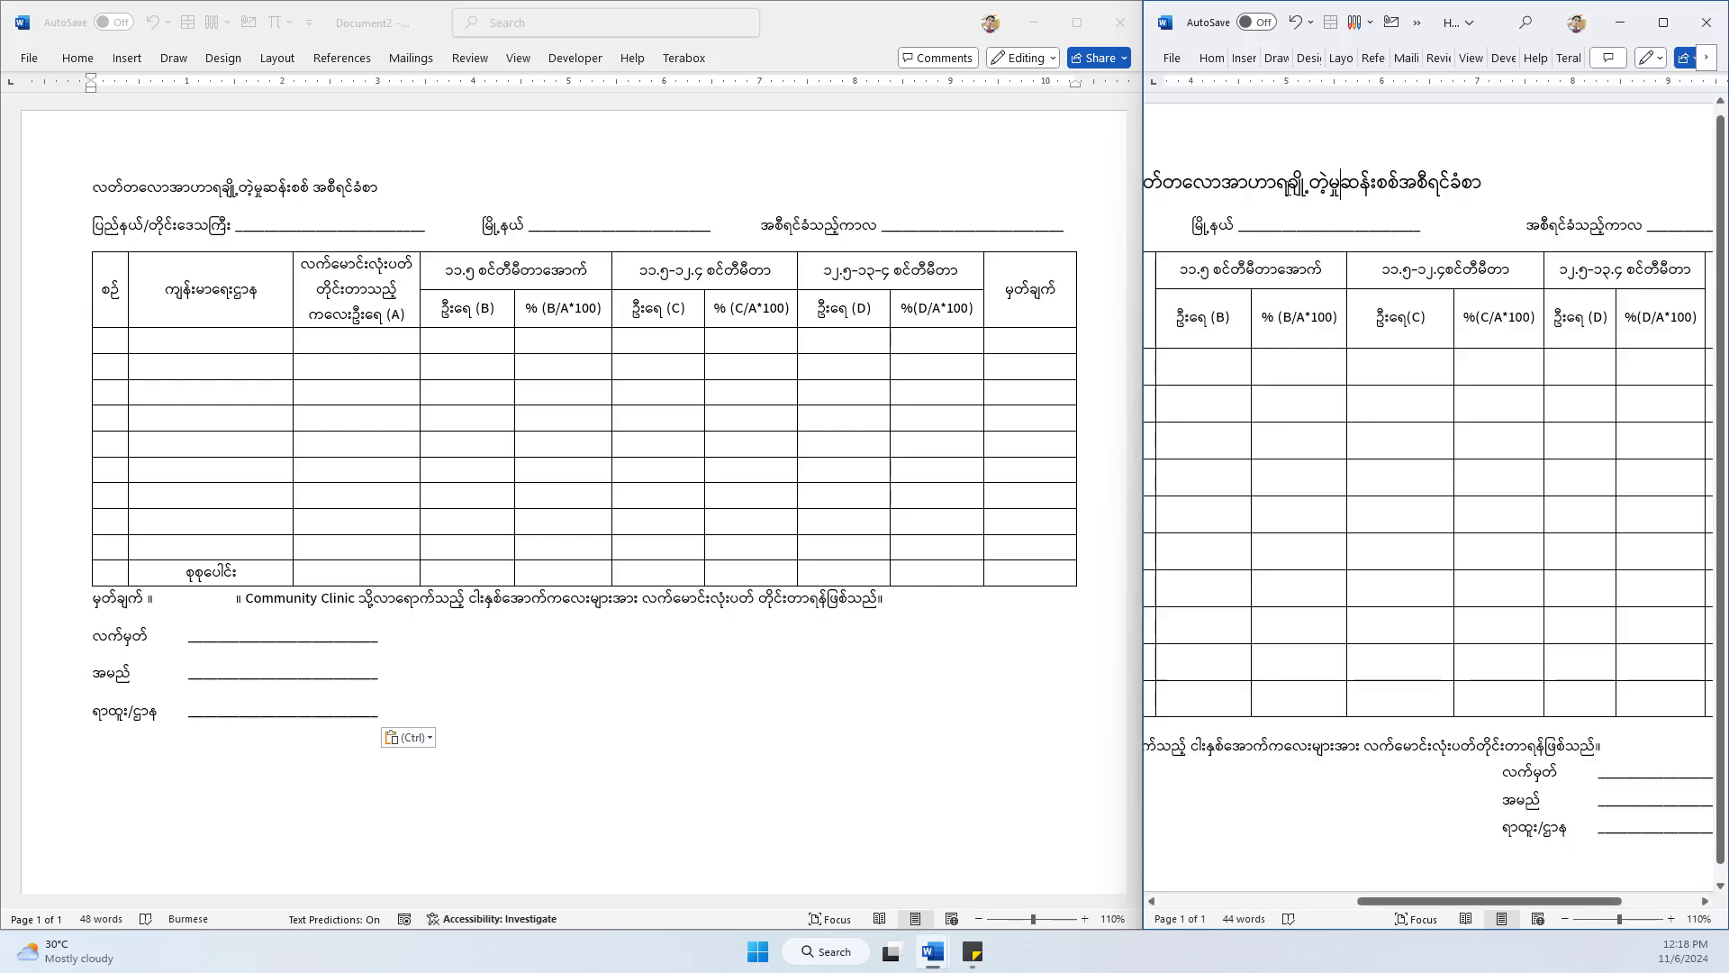
Centre the form's title line on the page and set its font size to 14
left_click_drag(1511, 900, 1422, 901)
left_click(657, 147)
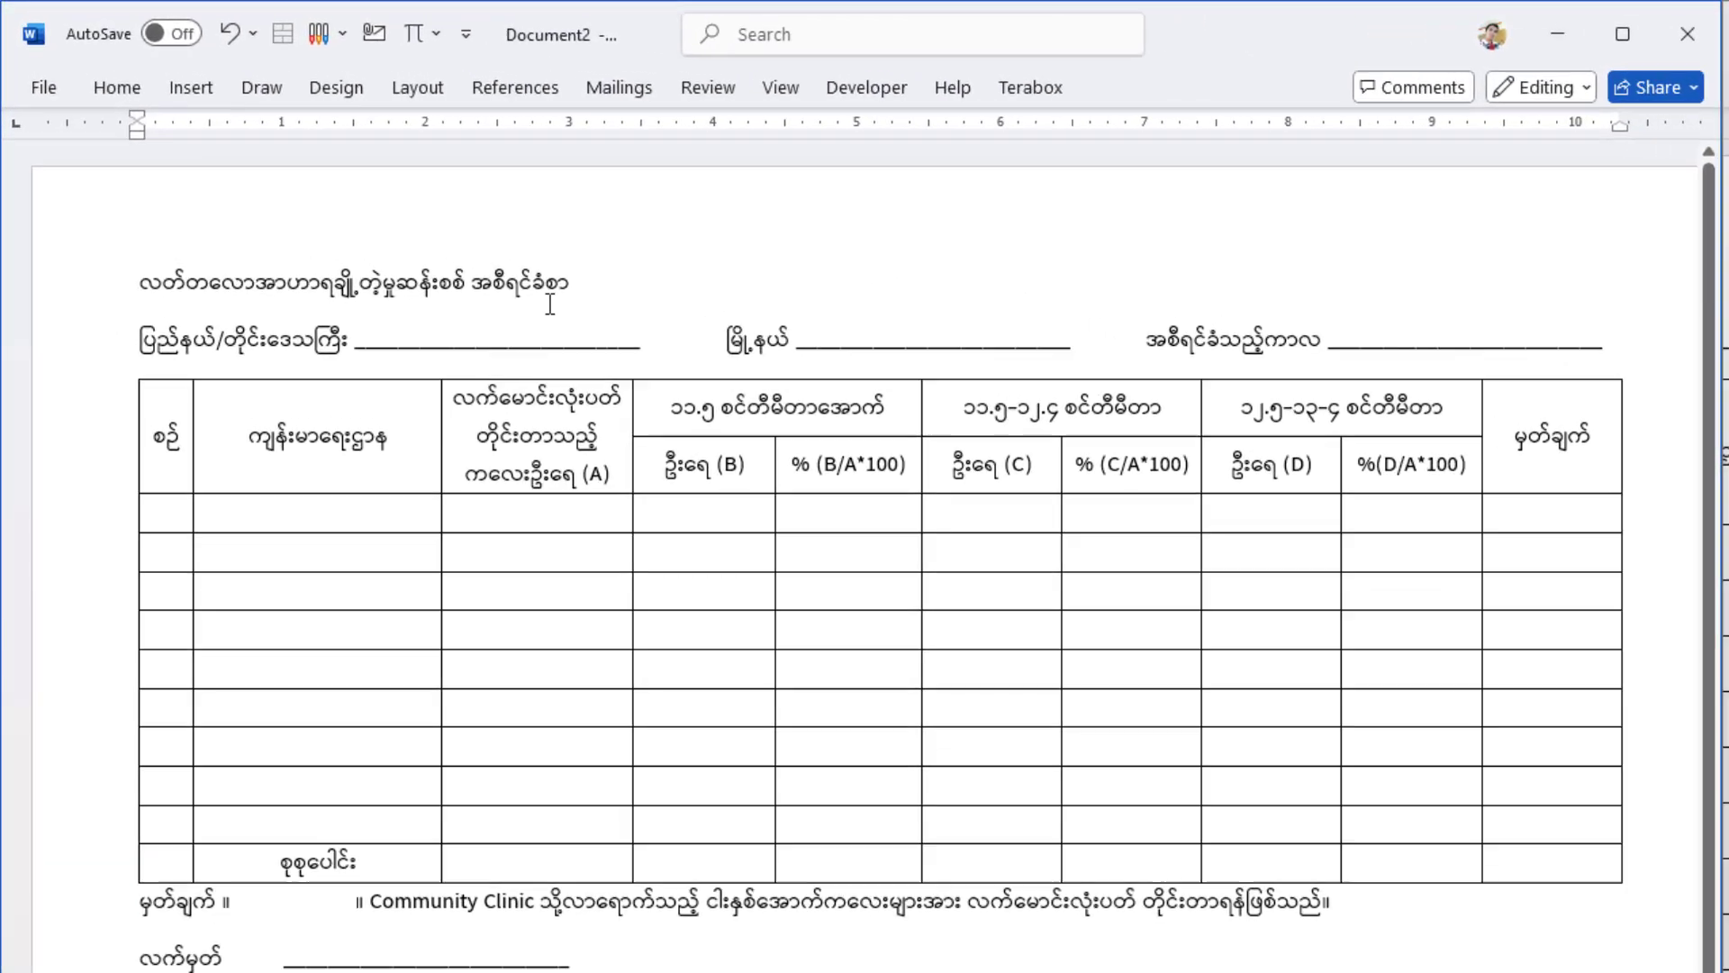
left_click_drag(459, 224, 110, 223)
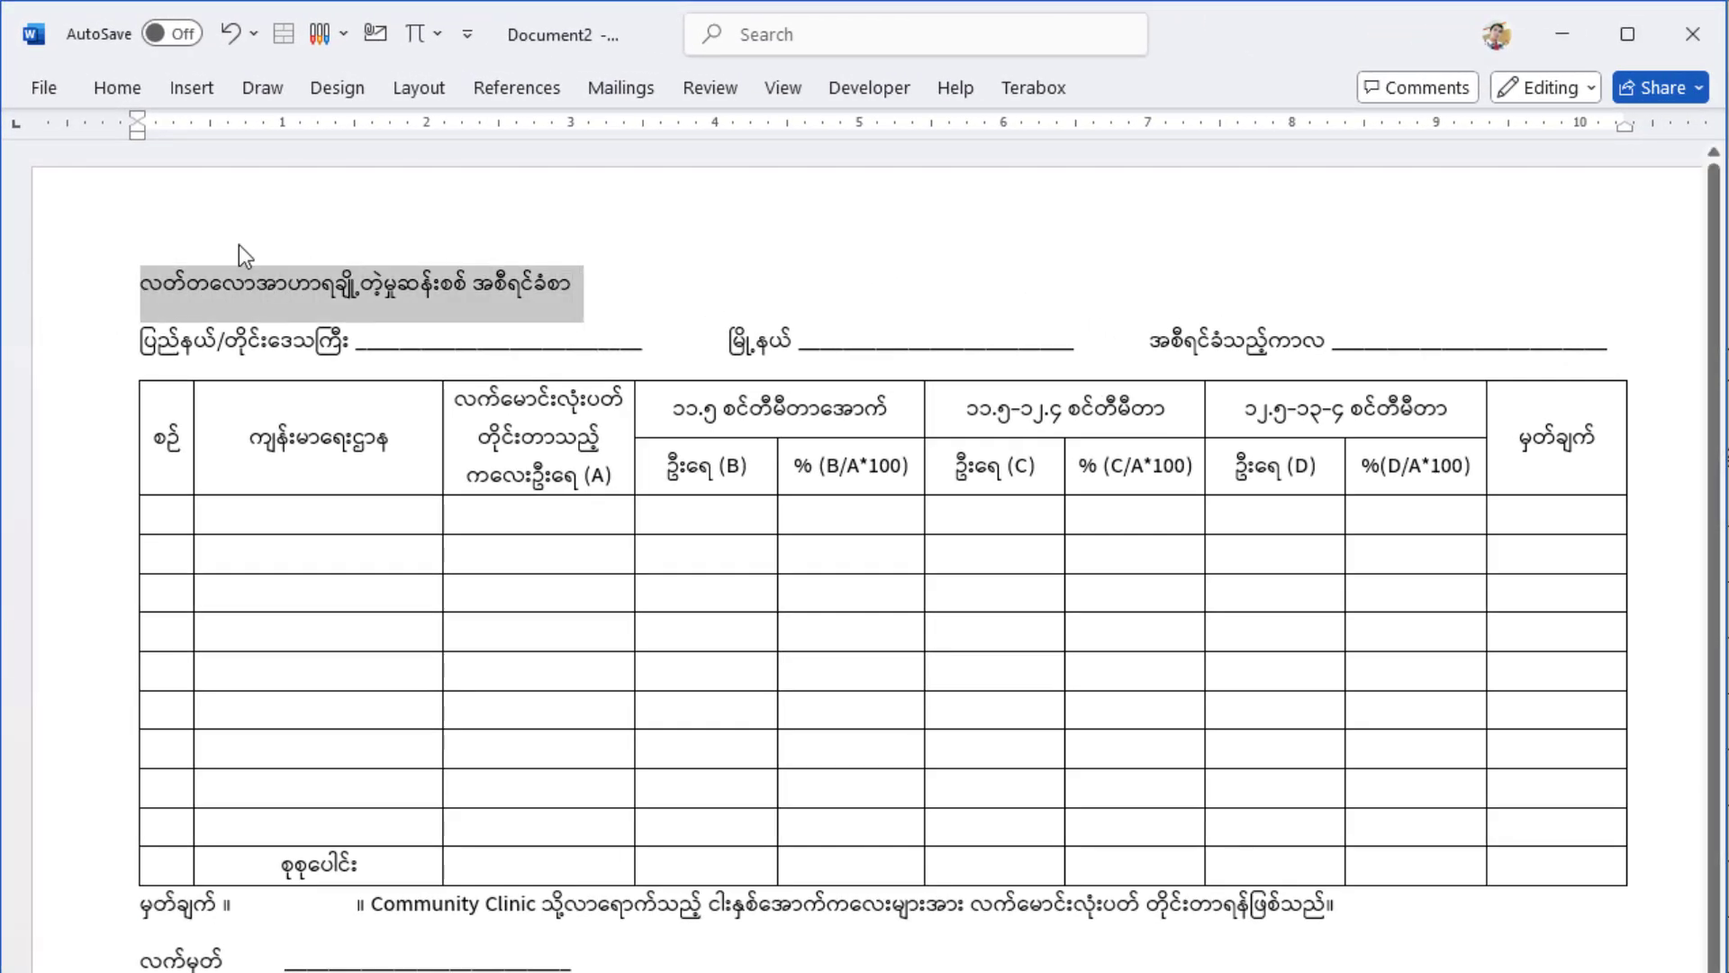
left_click(113, 87)
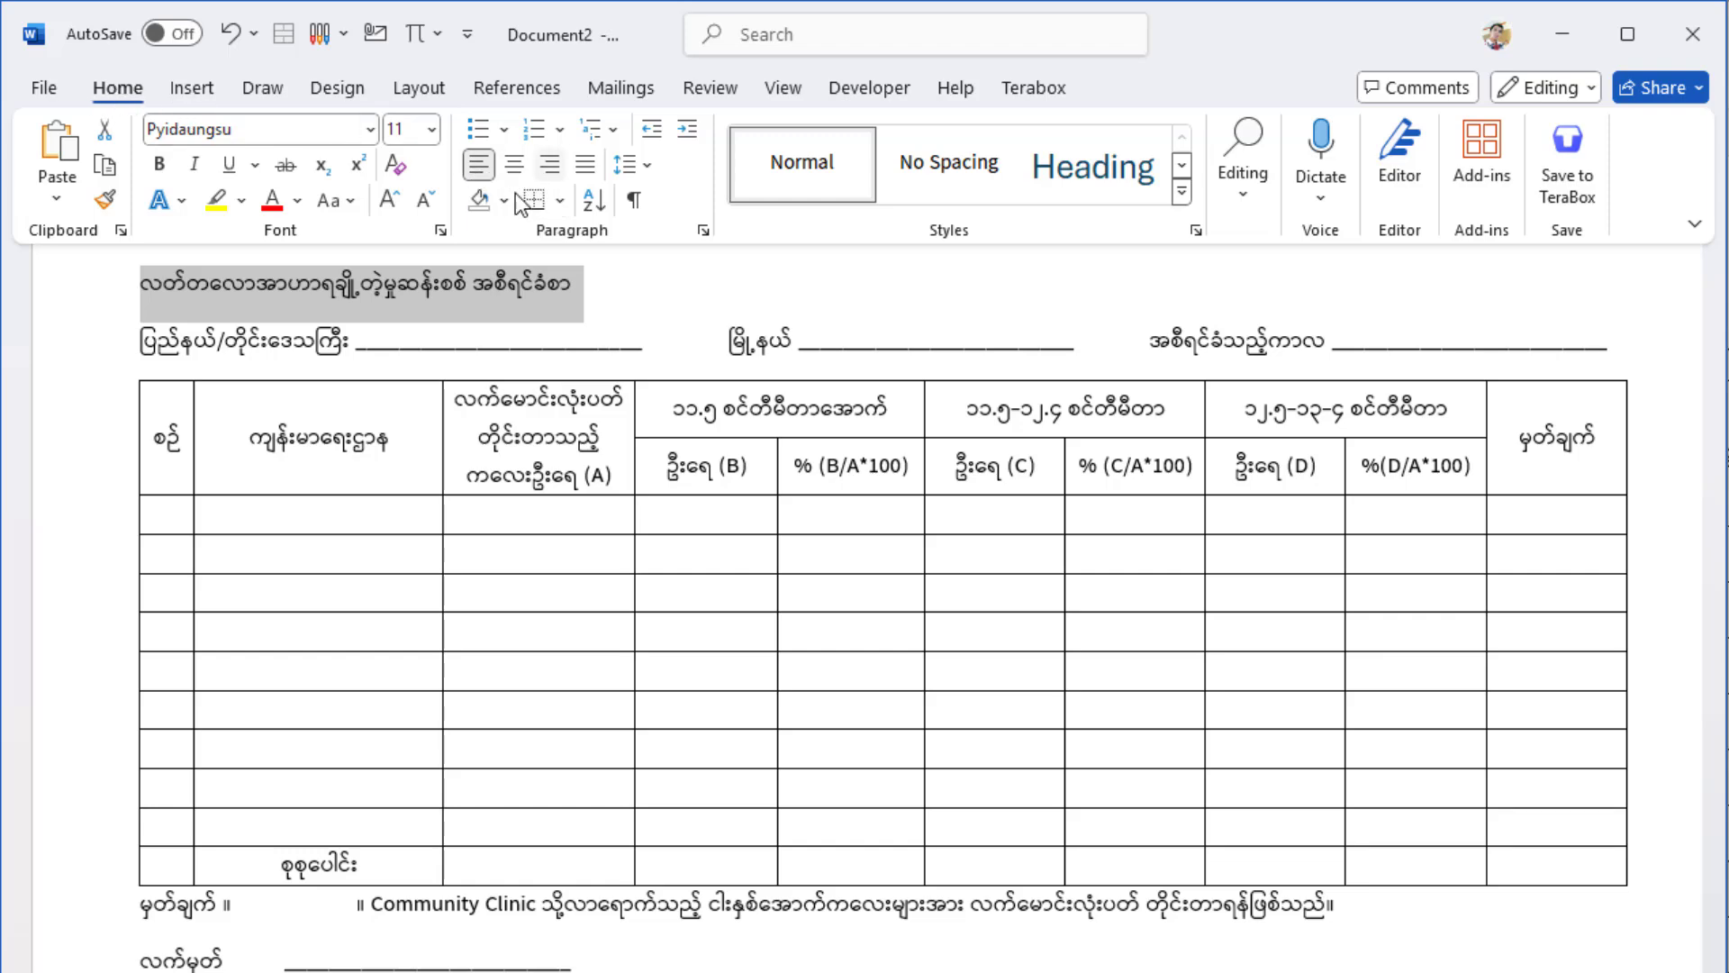
left_click(513, 166)
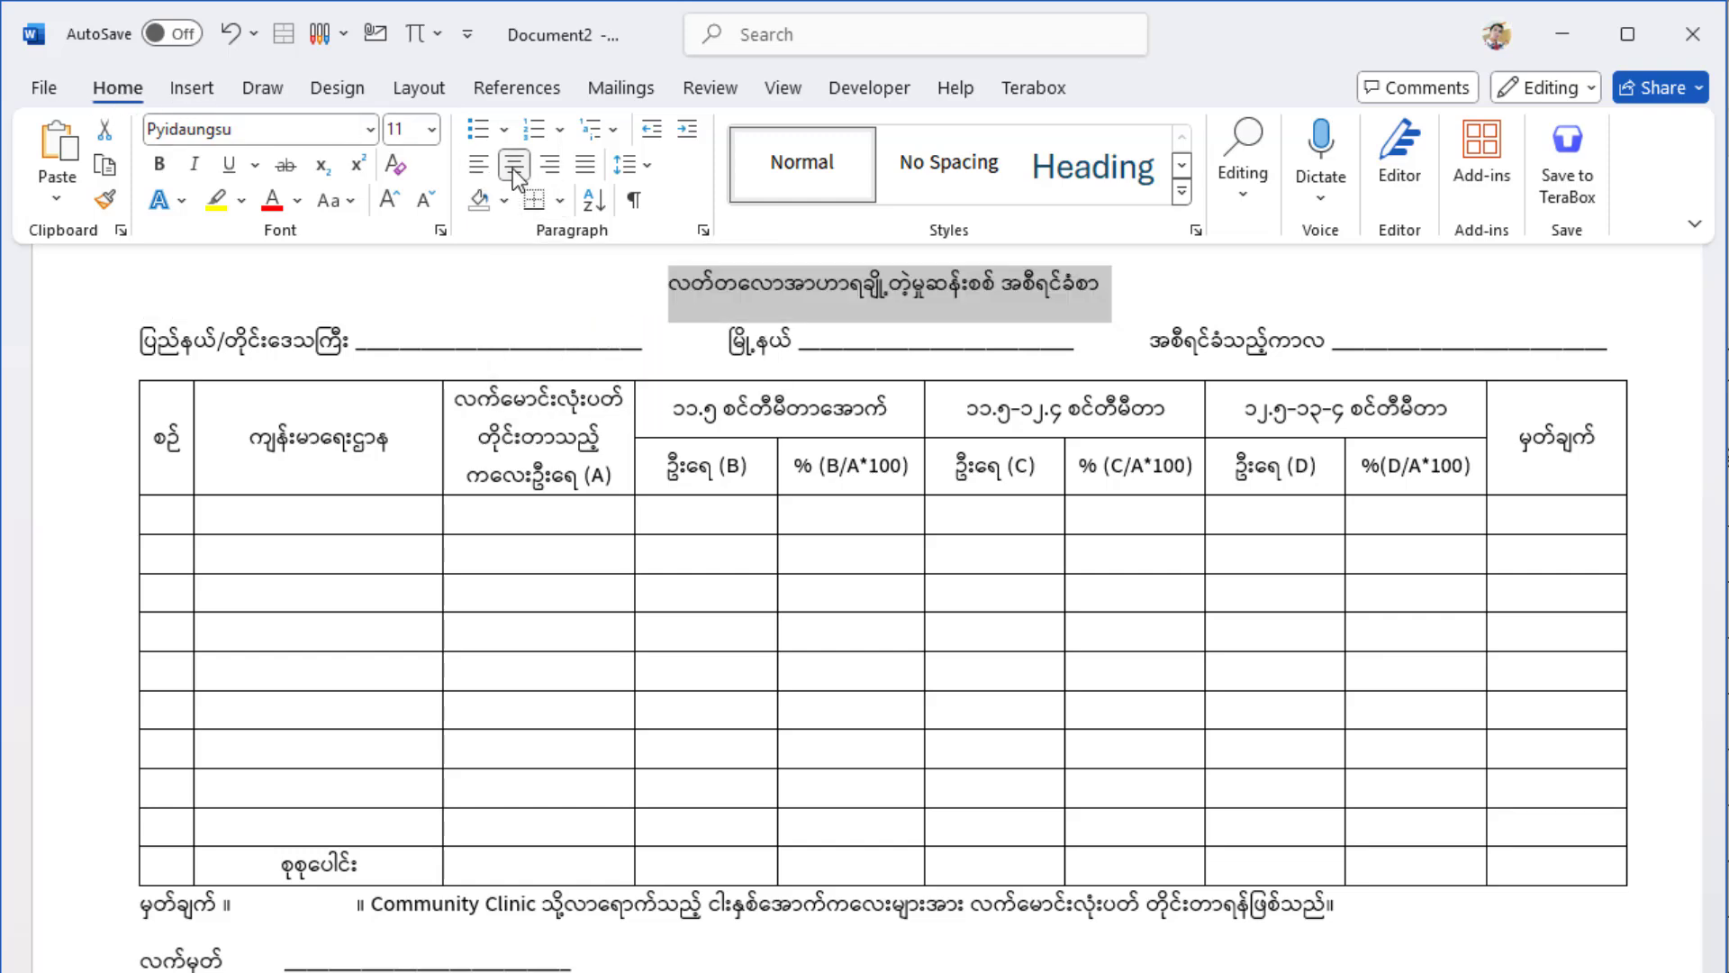
left_click(410, 129)
left_click(433, 131)
left_click(409, 321)
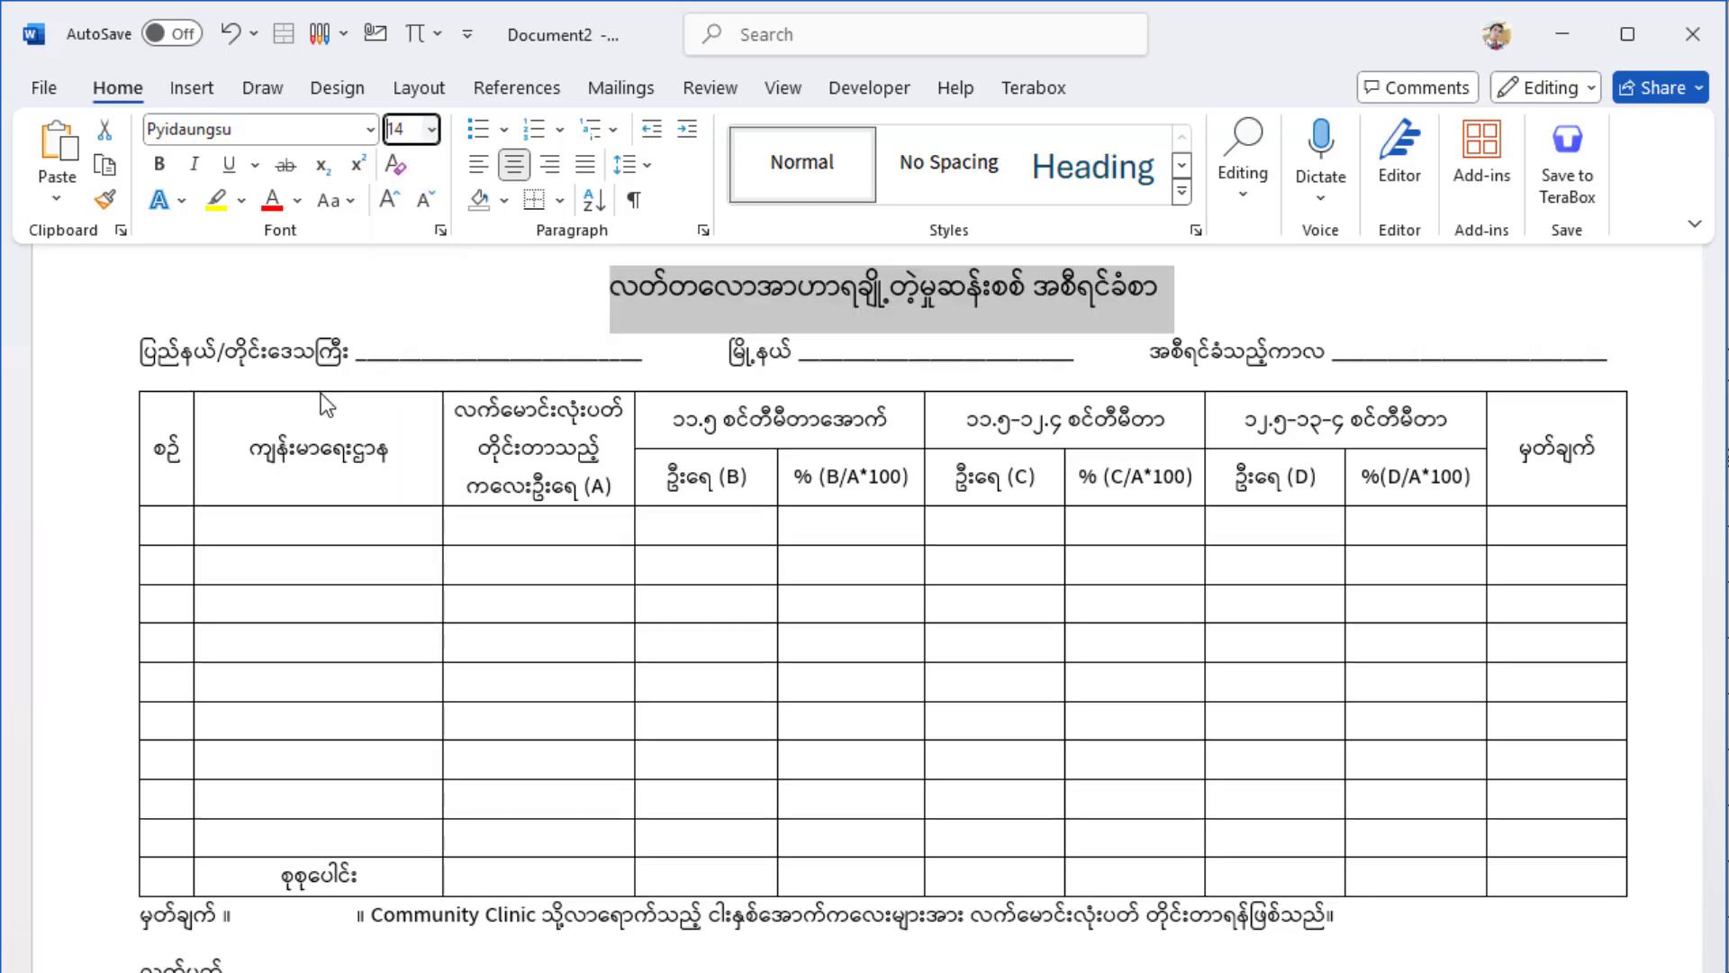
left_click(960, 285)
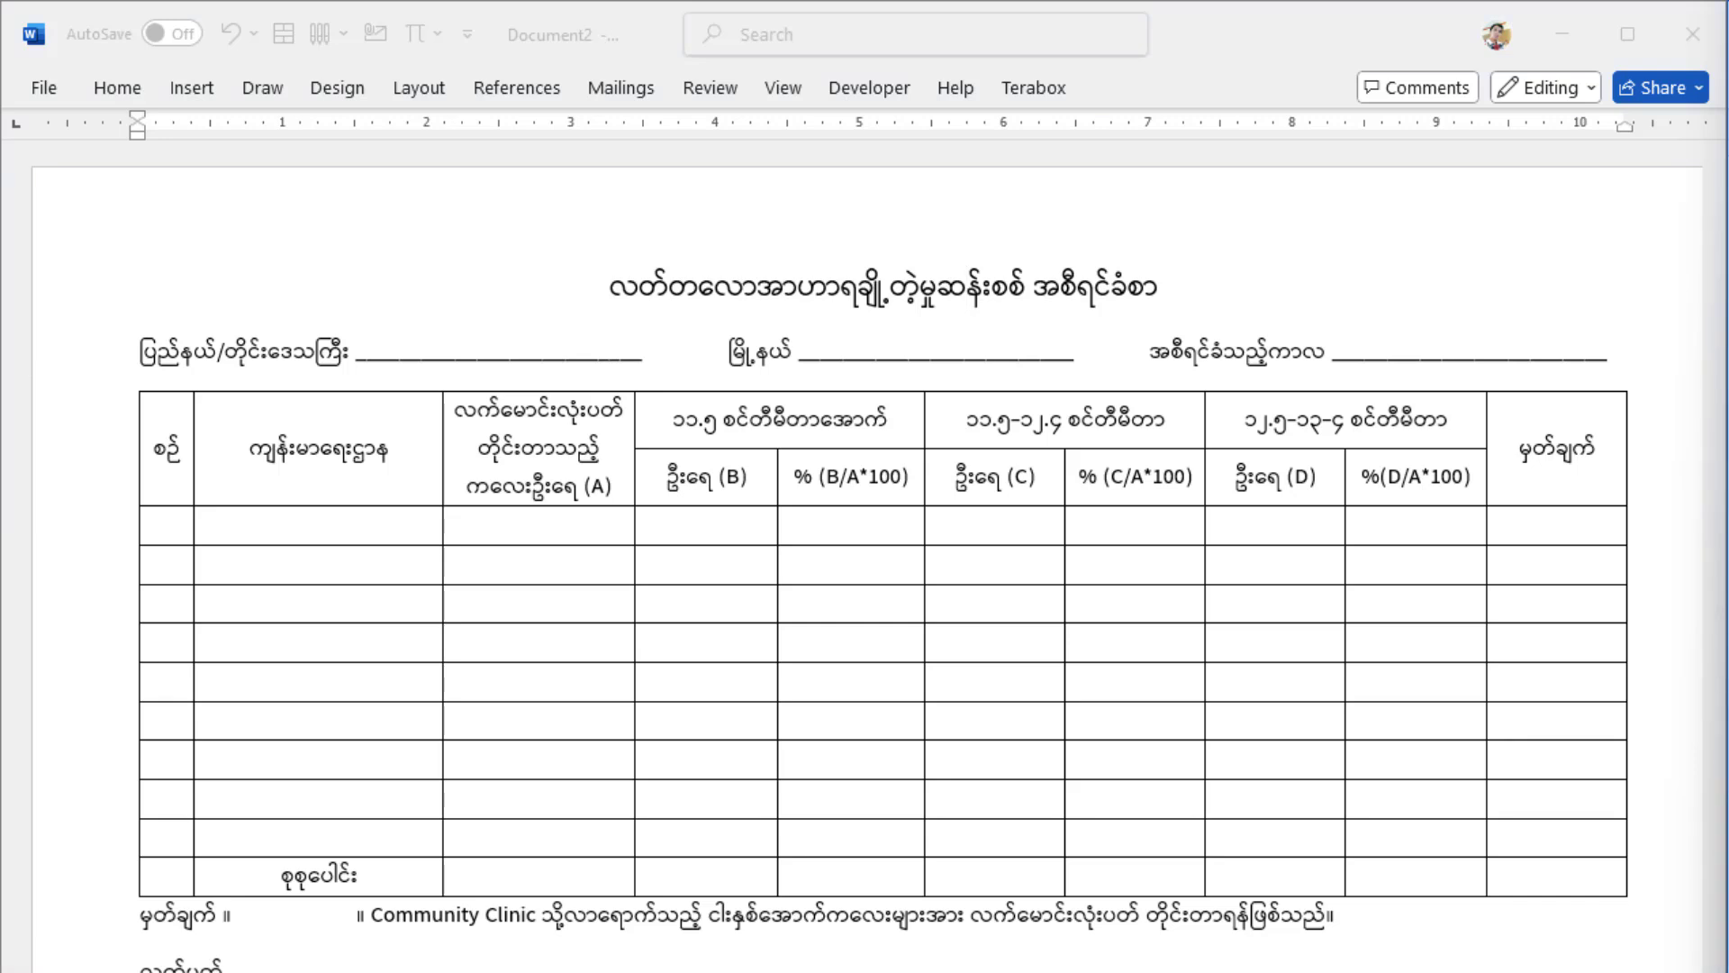
Shift the "အစီရင်ခံသည့်ကာလ" label and its blank so the line ends flush with the table's outer edge
left_click(1616, 360)
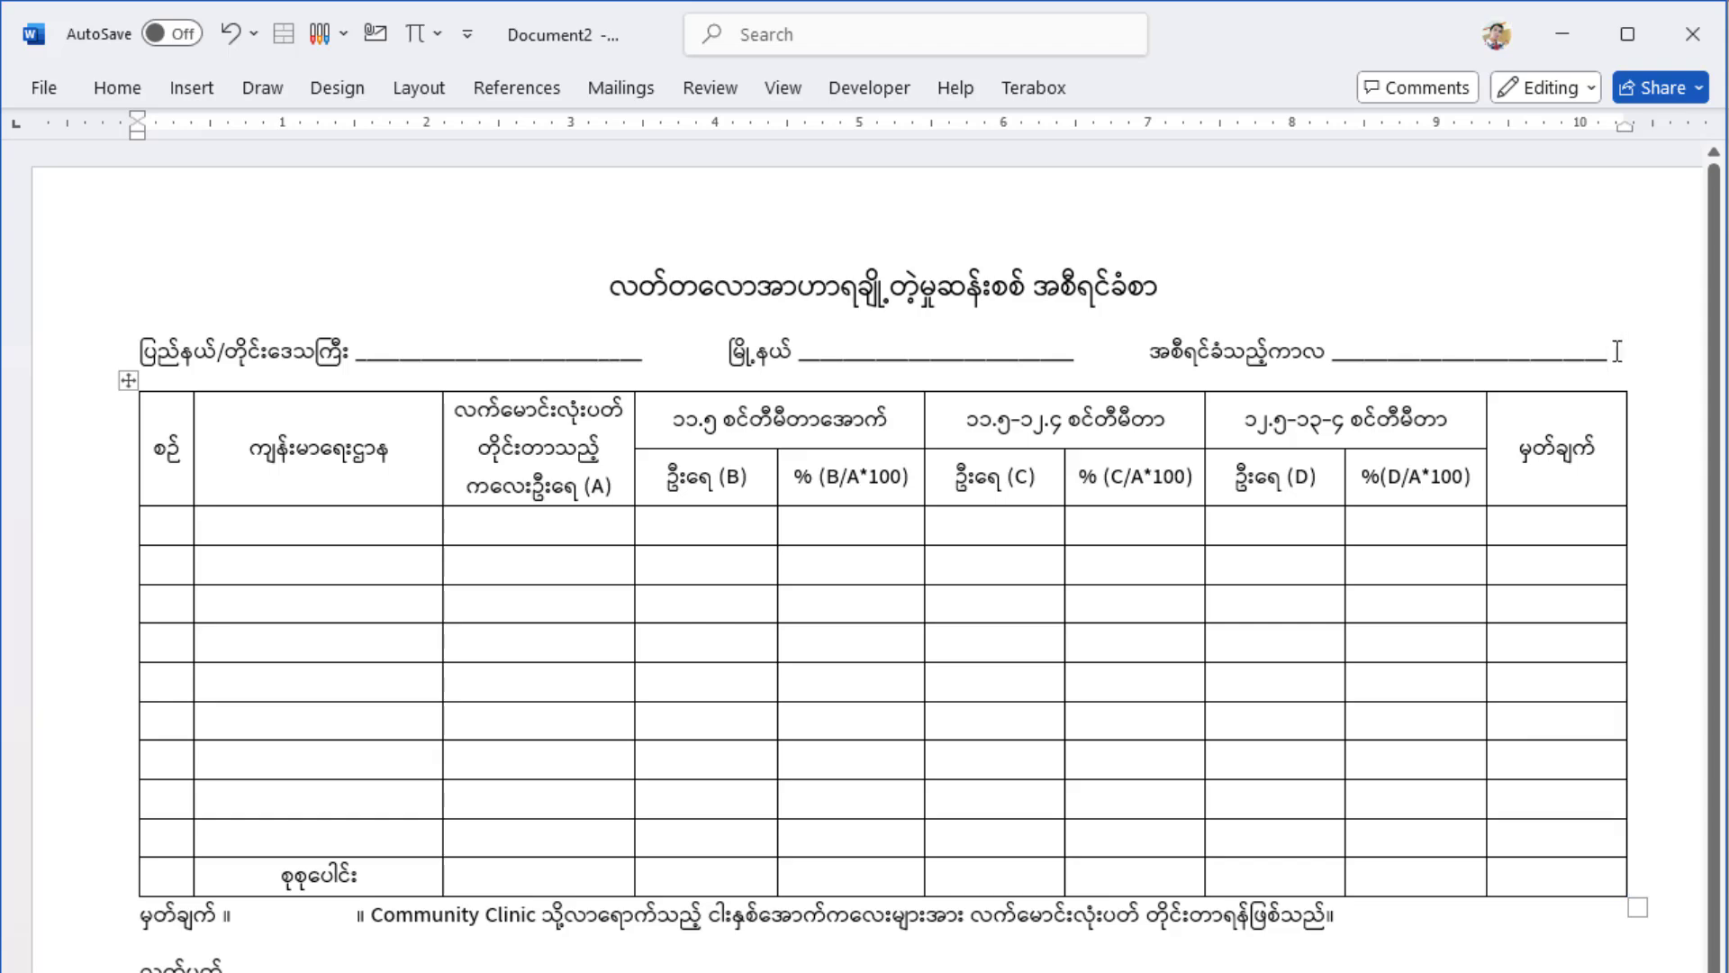
left_click(1142, 356)
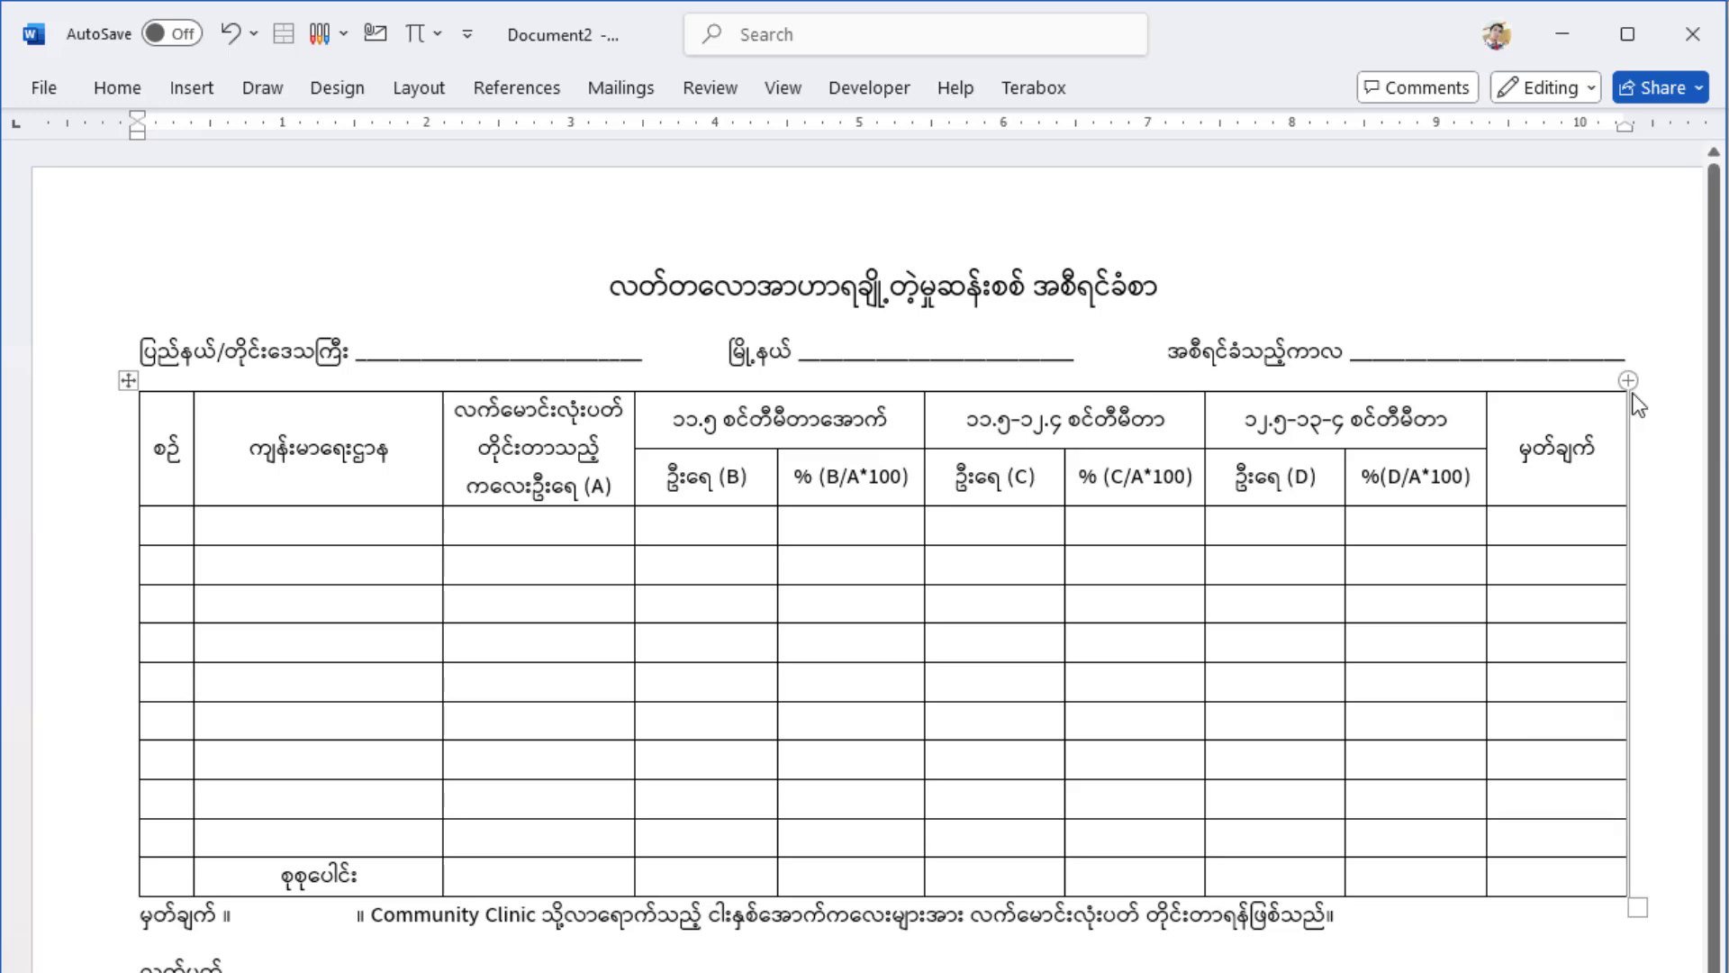
Increase the height of all table rows below the headers, including the "စုစုပေါင်း" row, to 0.4"
scroll(457, 525, "down", 1)
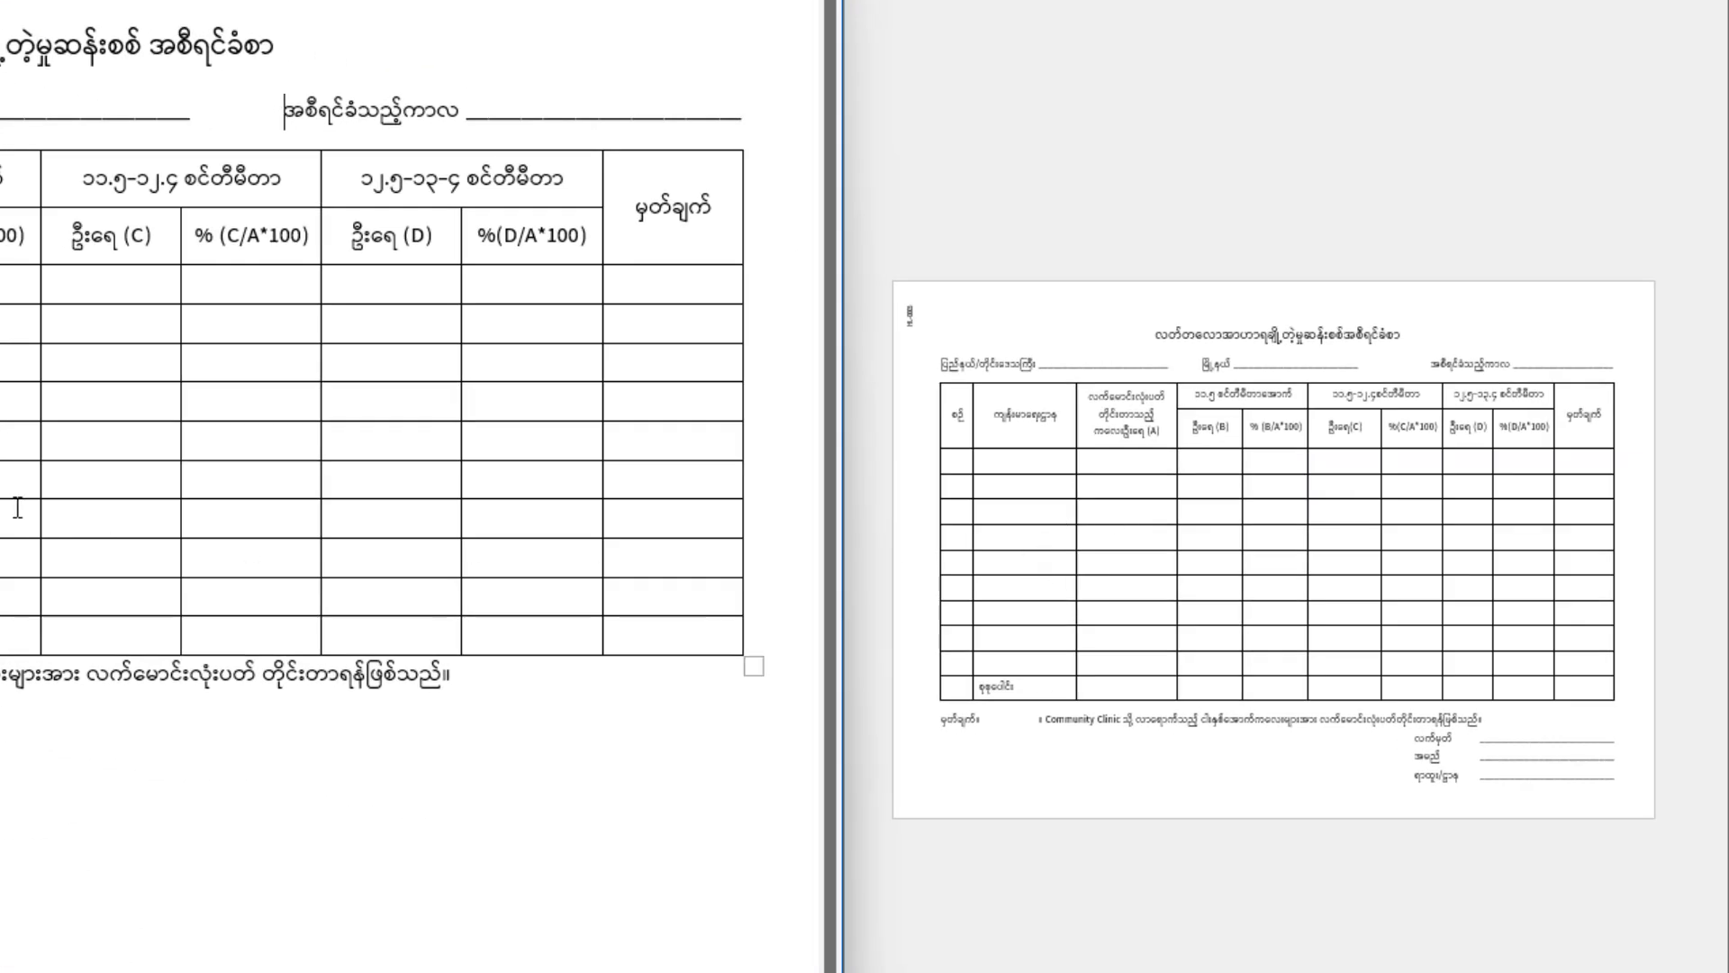
scroll(31, 405, "up", 1)
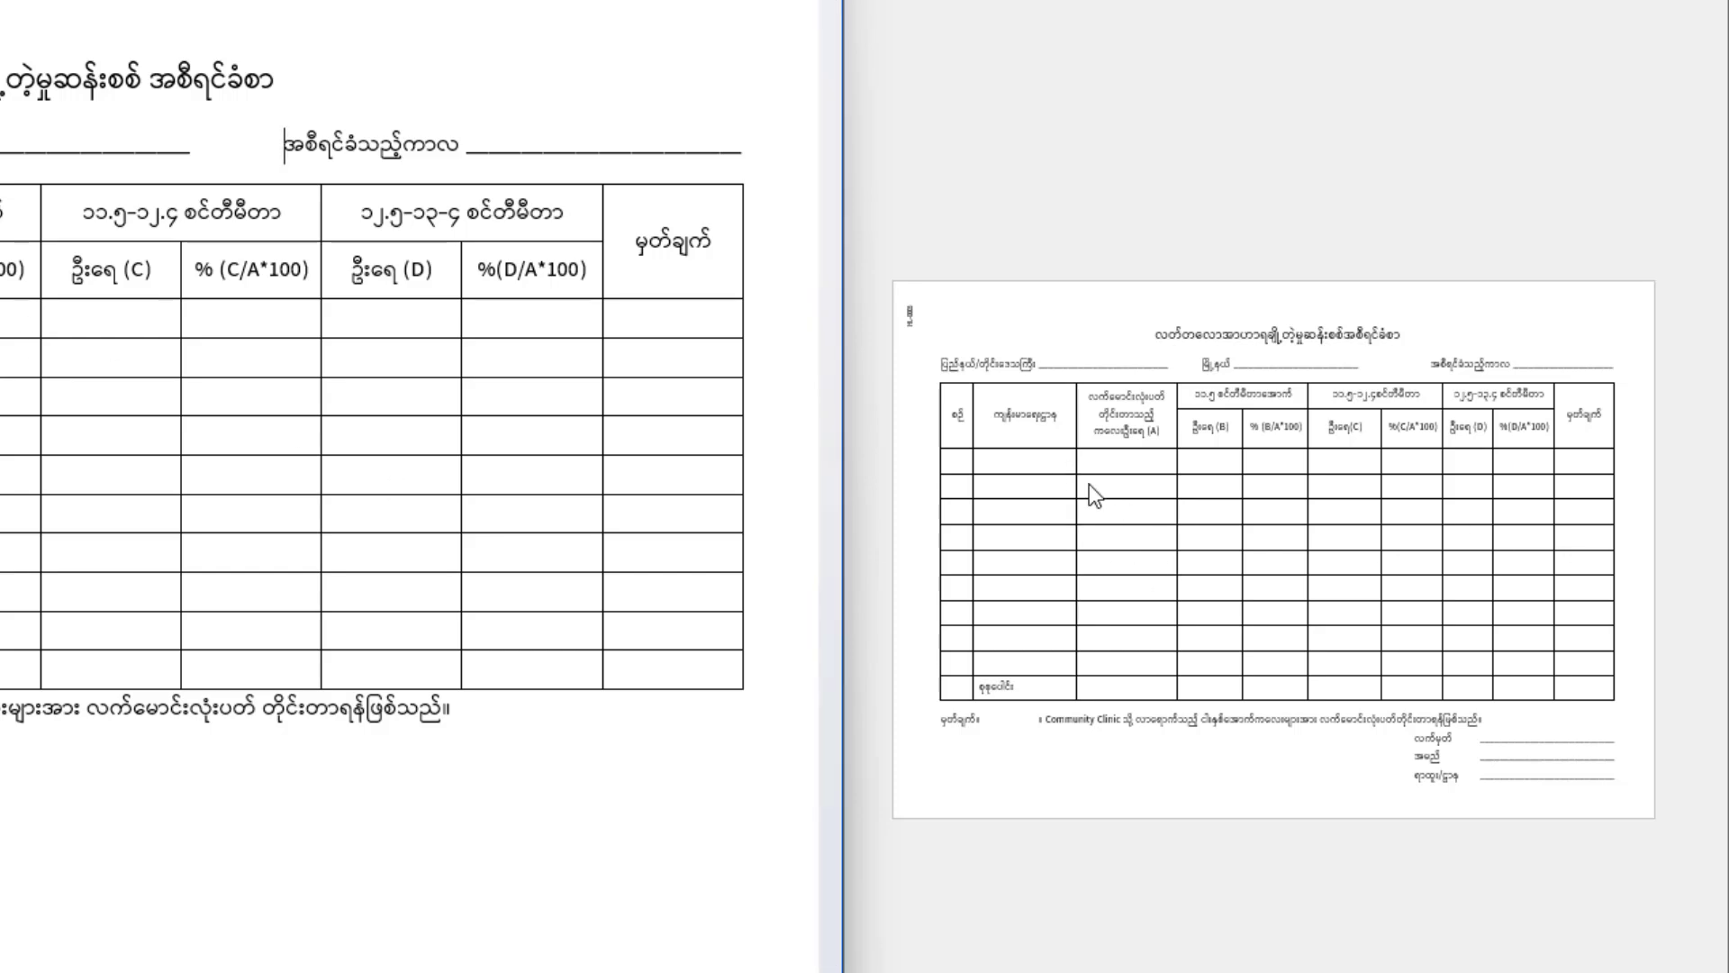
left_click(228, 444)
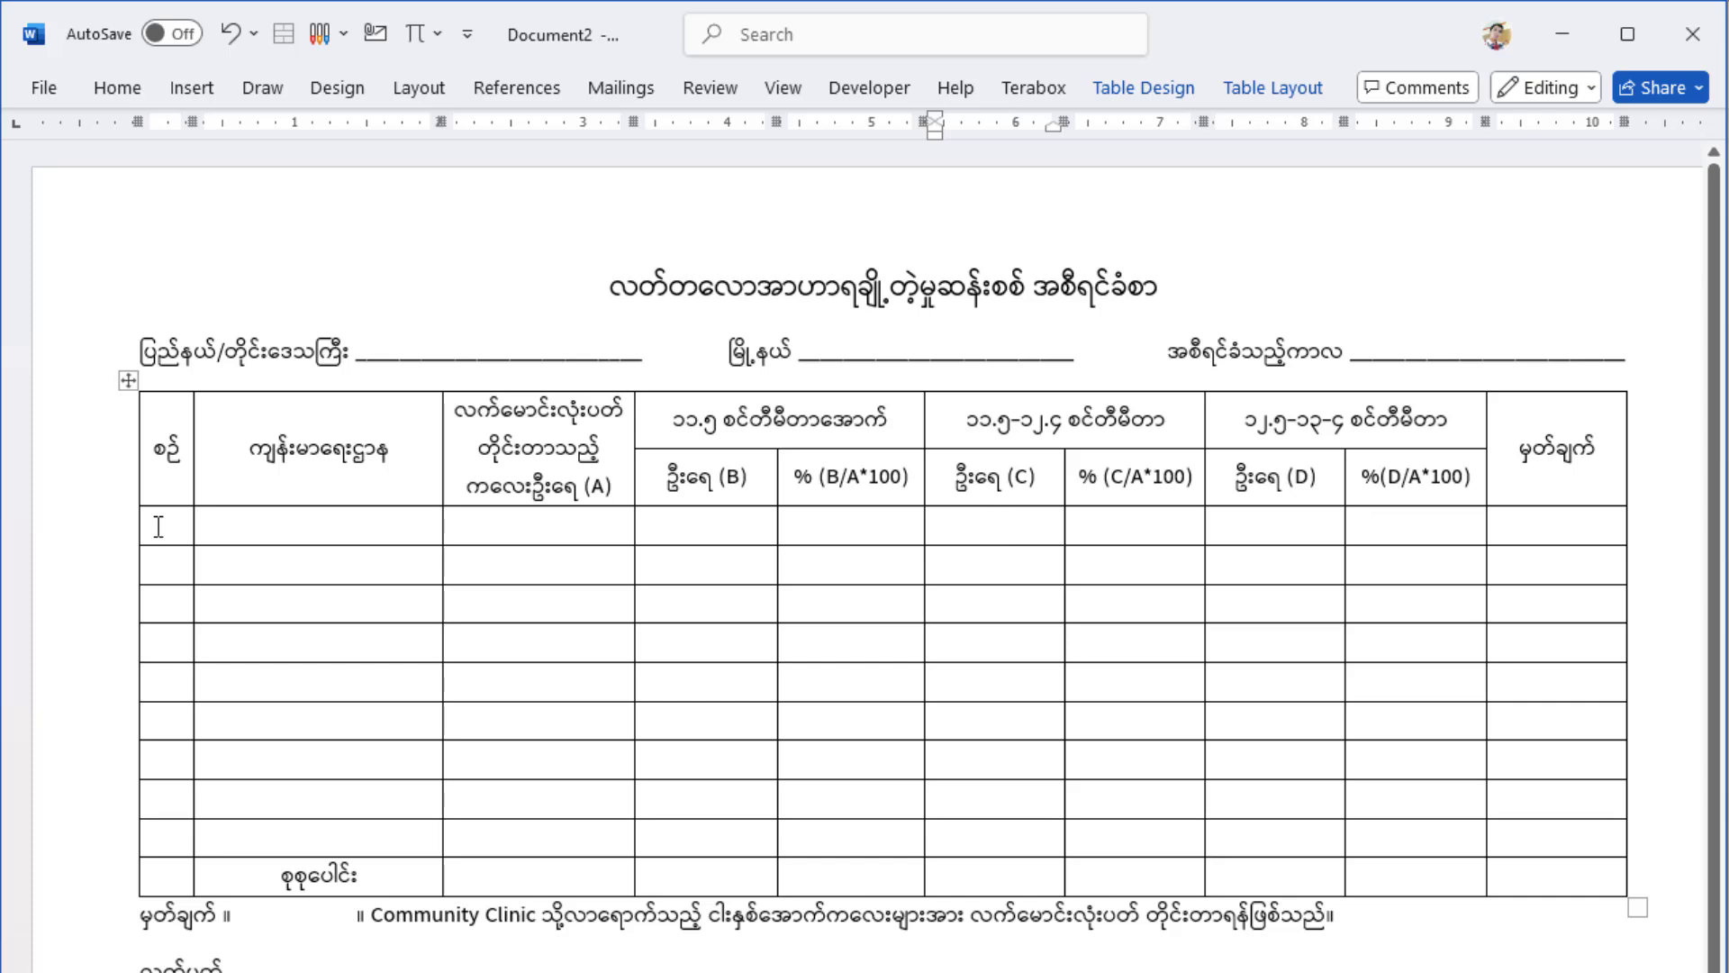
left_click_drag(158, 527, 1565, 874)
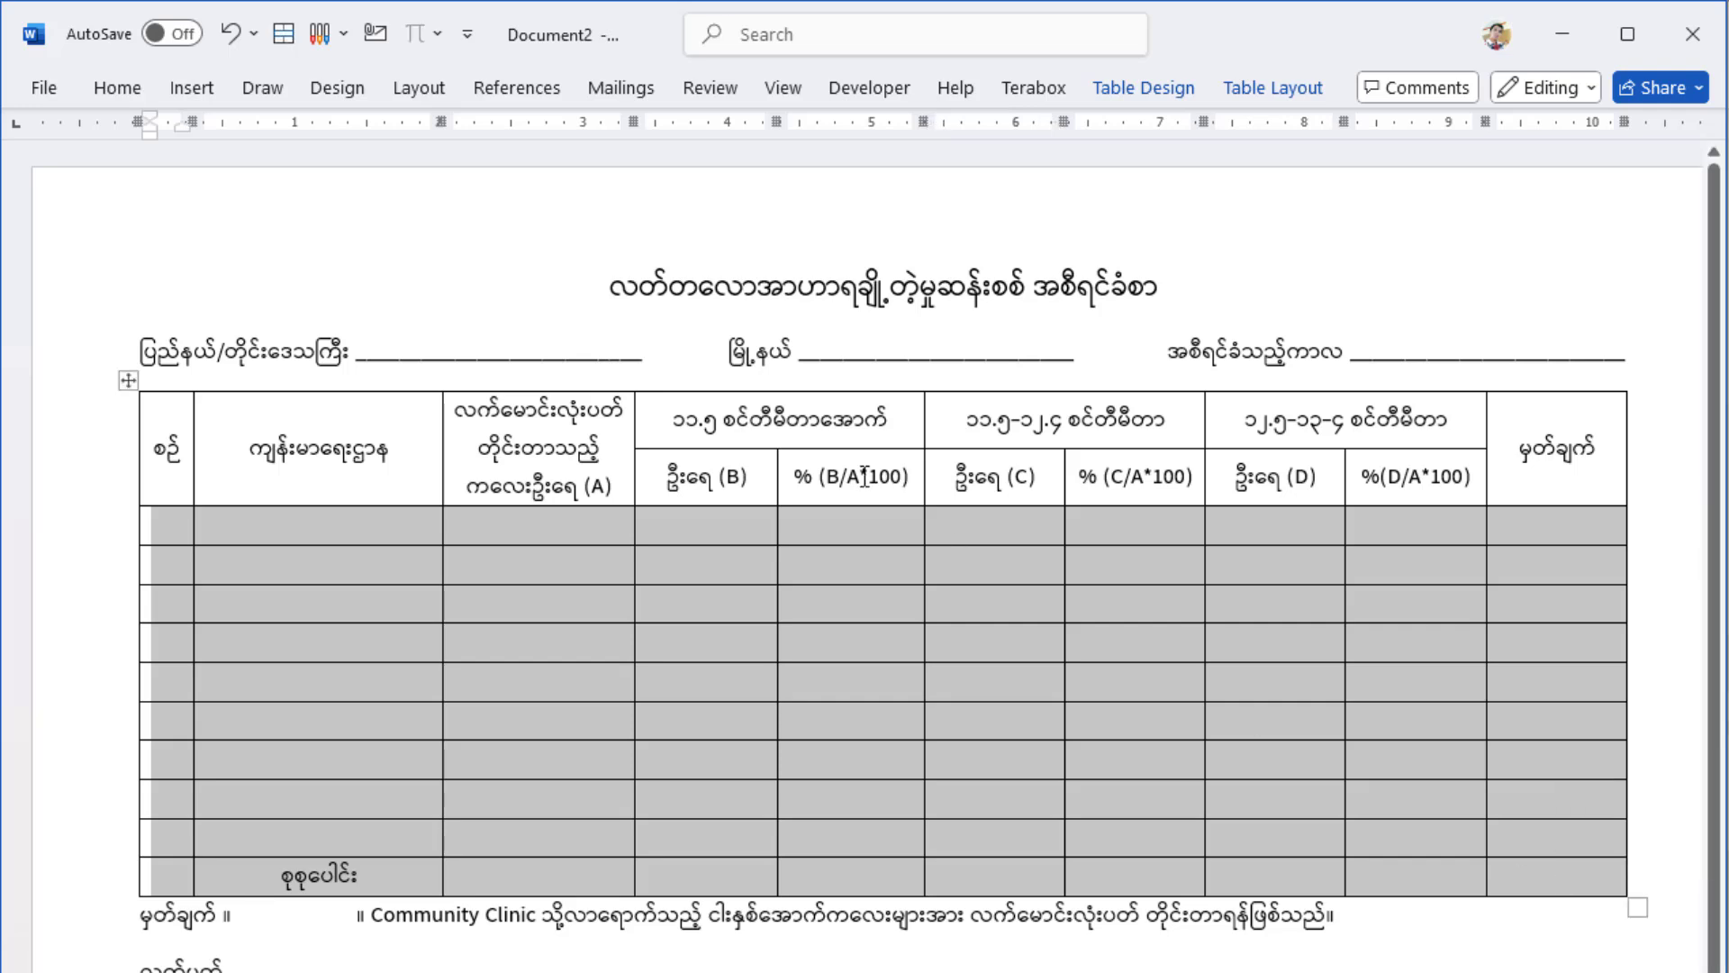
left_click(1266, 97)
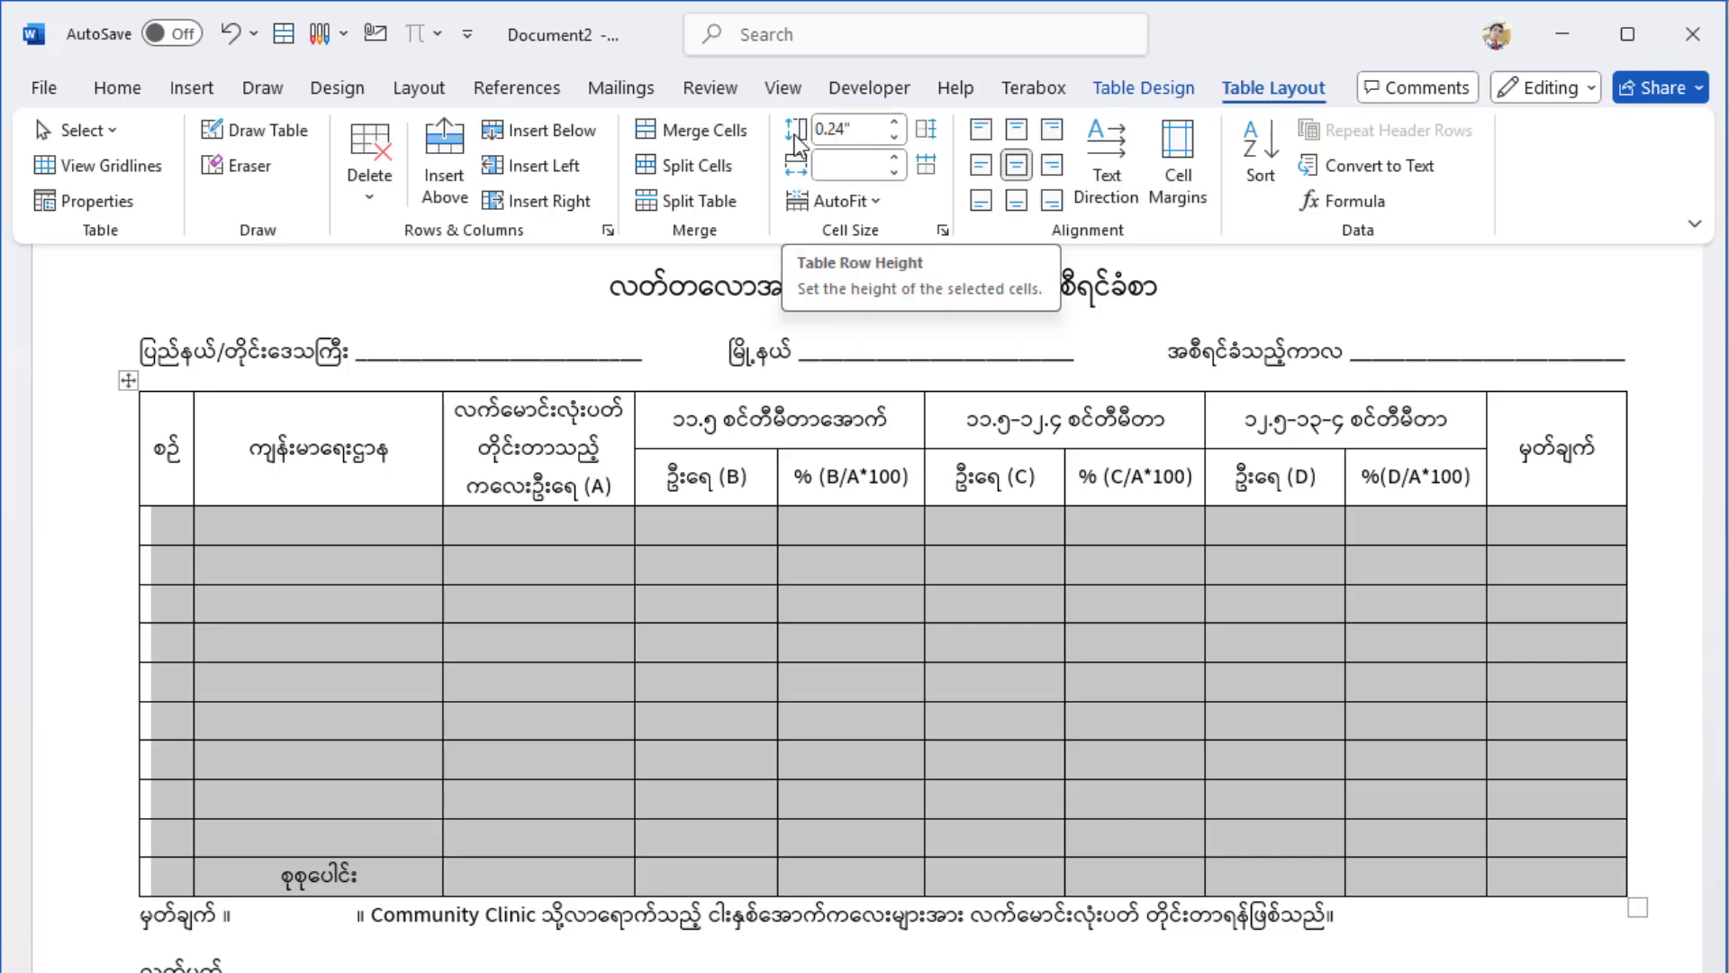
left_click(895, 123)
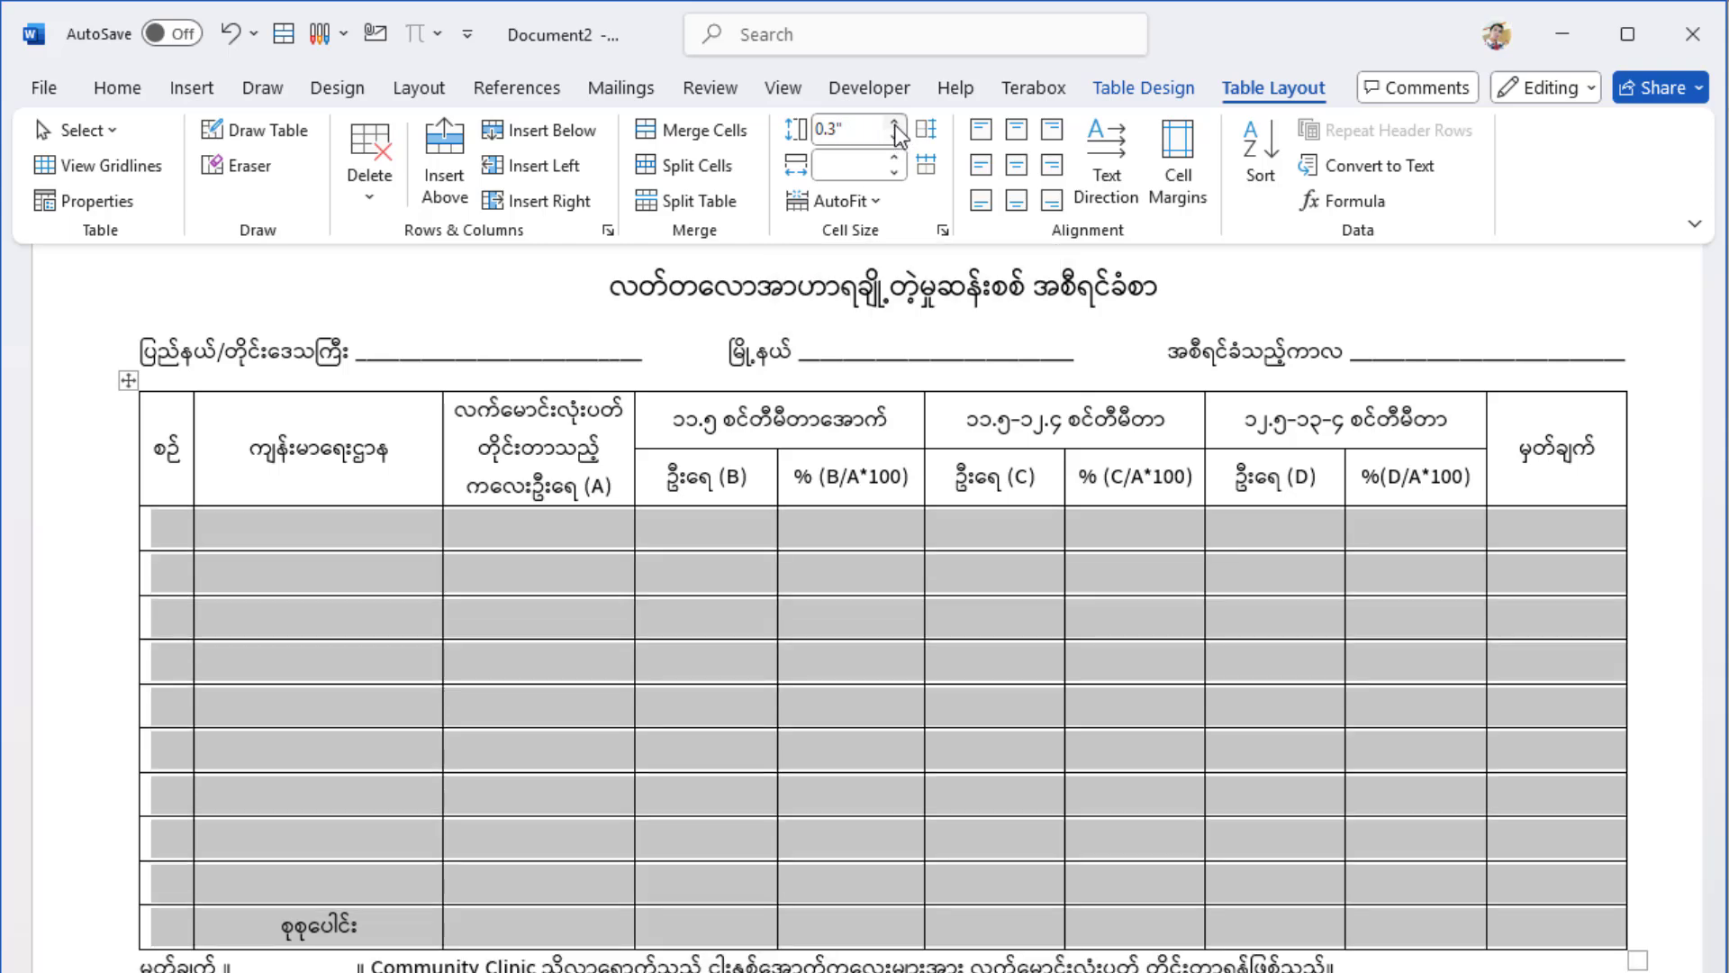
left_click(894, 125)
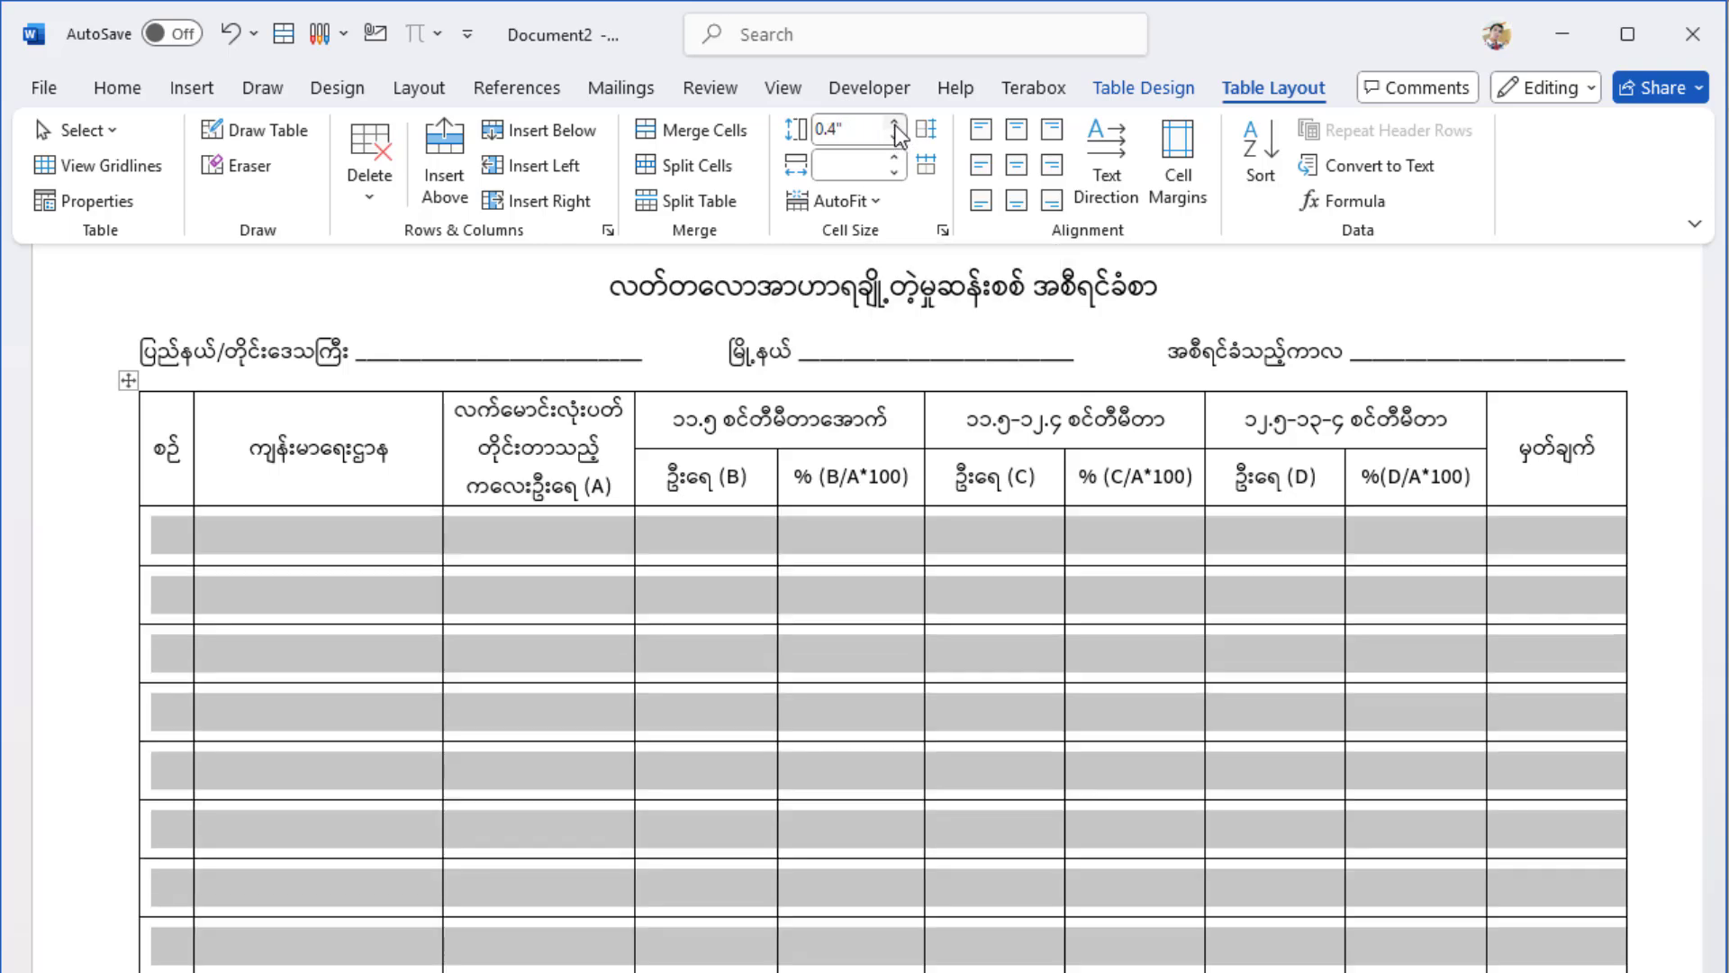
left_click(753, 847)
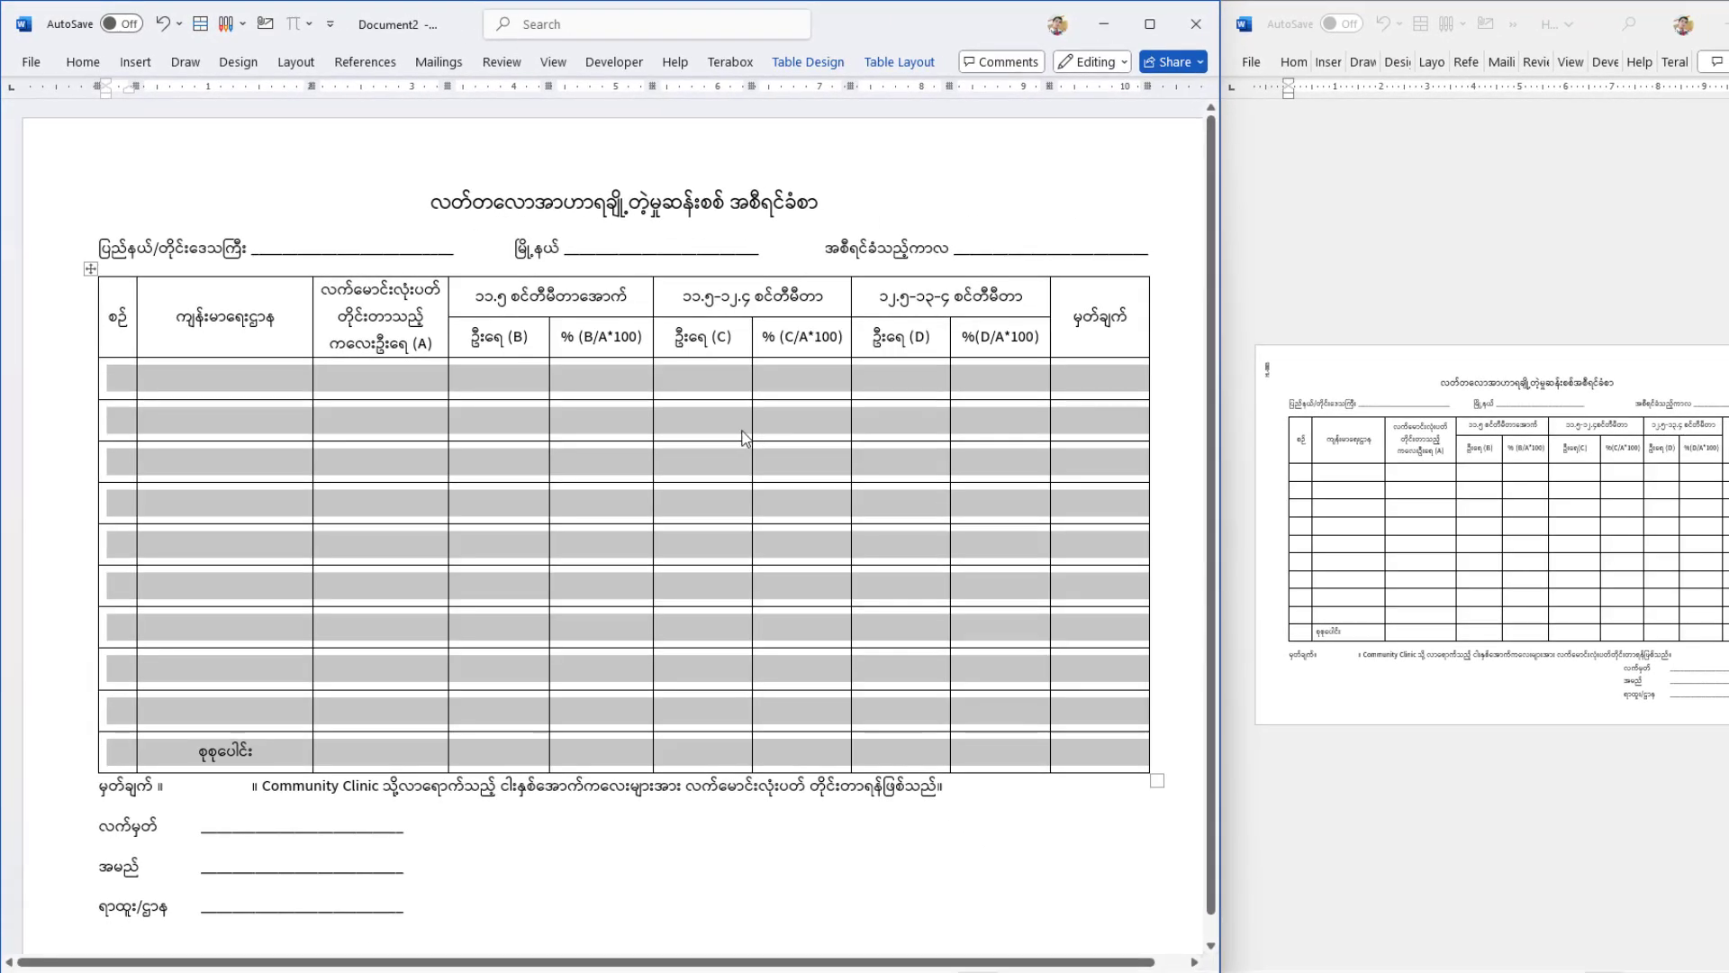
left_click(744, 438)
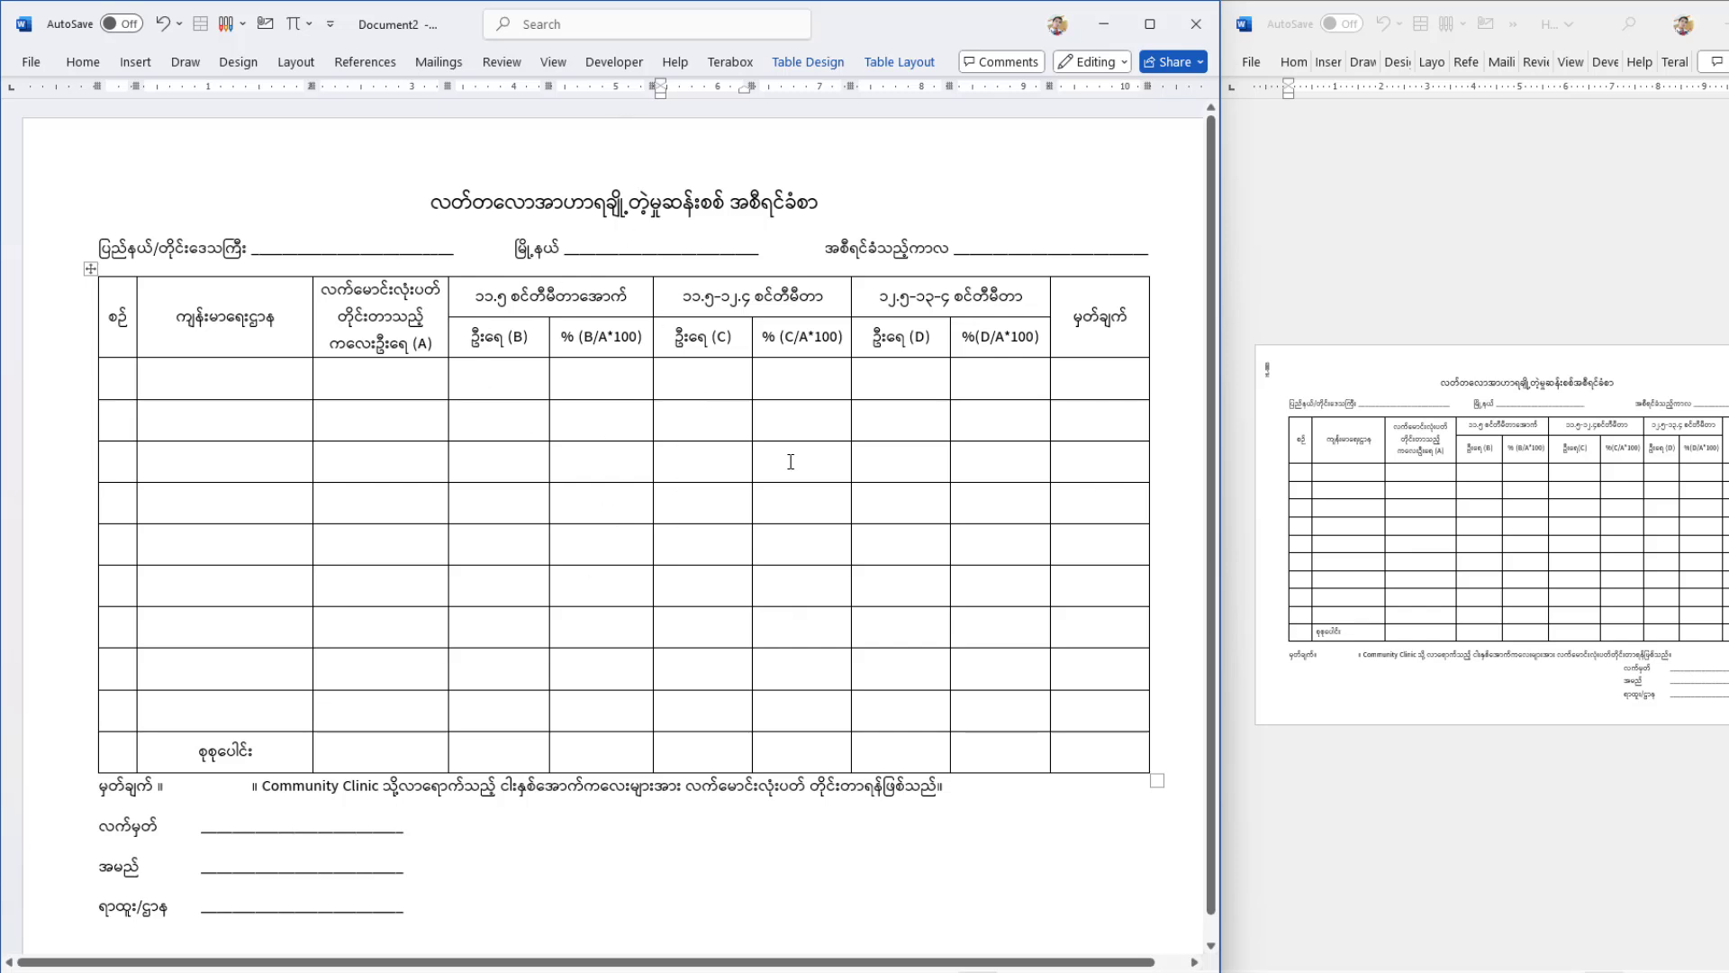
Set the height of all table rows below the headers, including the "စုစုပေါင်း" row, to 0.35"
left_click_drag(122, 383, 1117, 755)
left_click(915, 67)
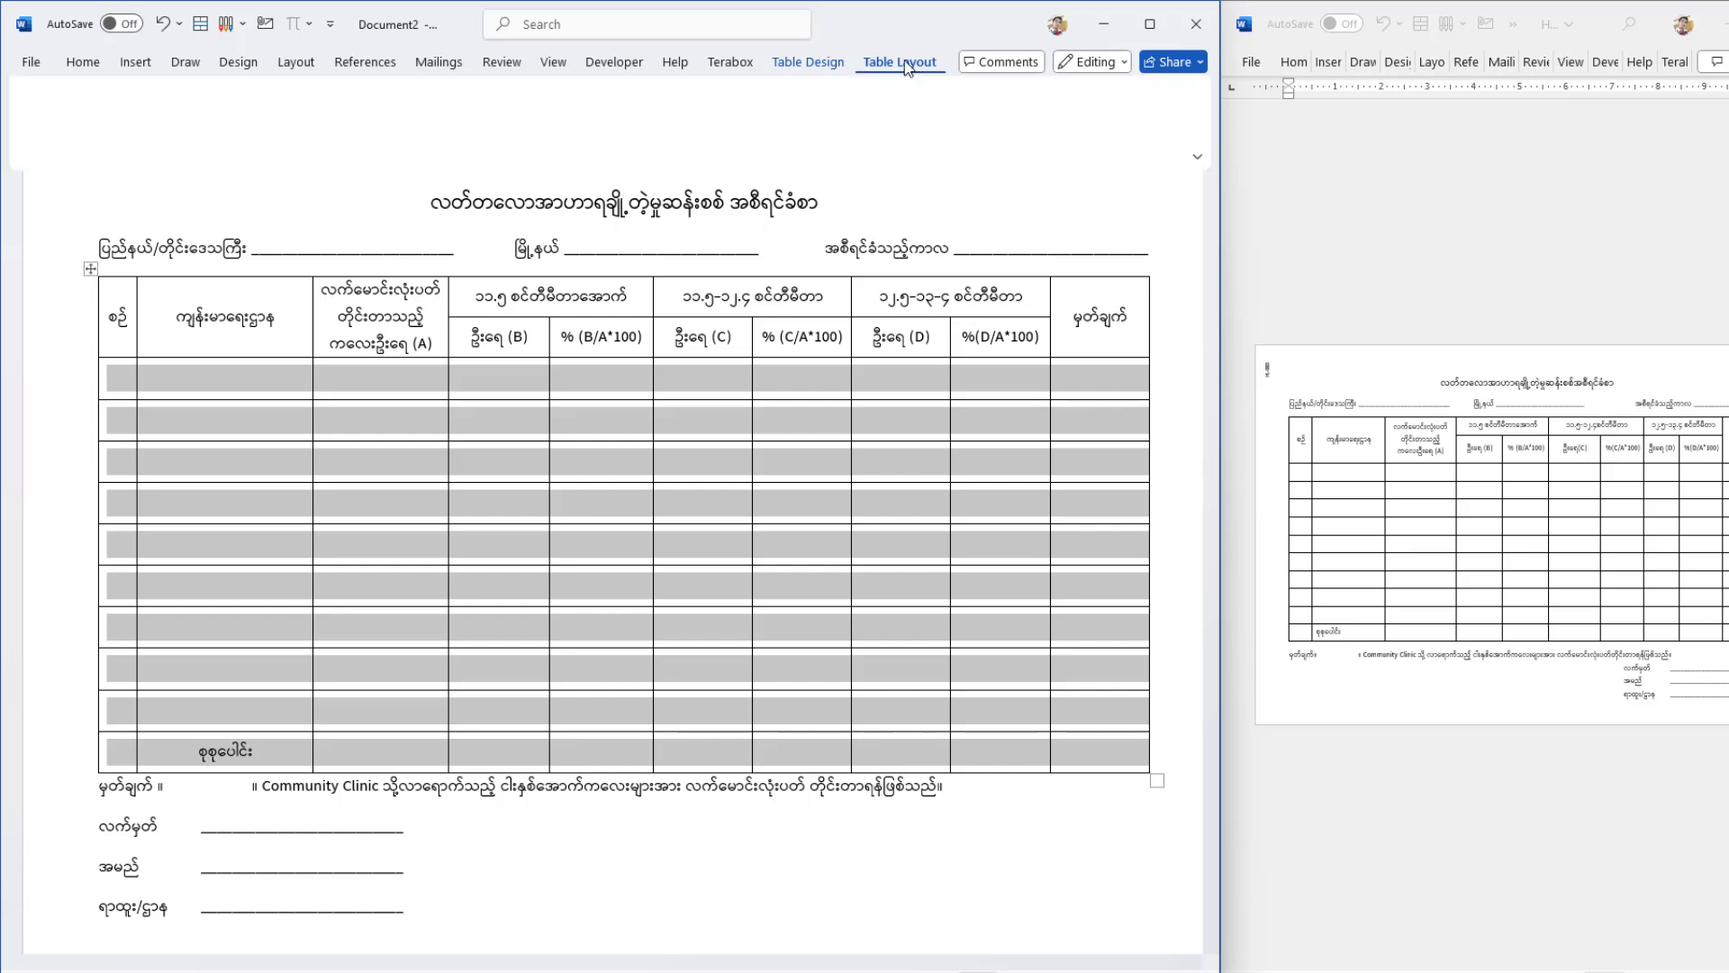
left_click(614, 94)
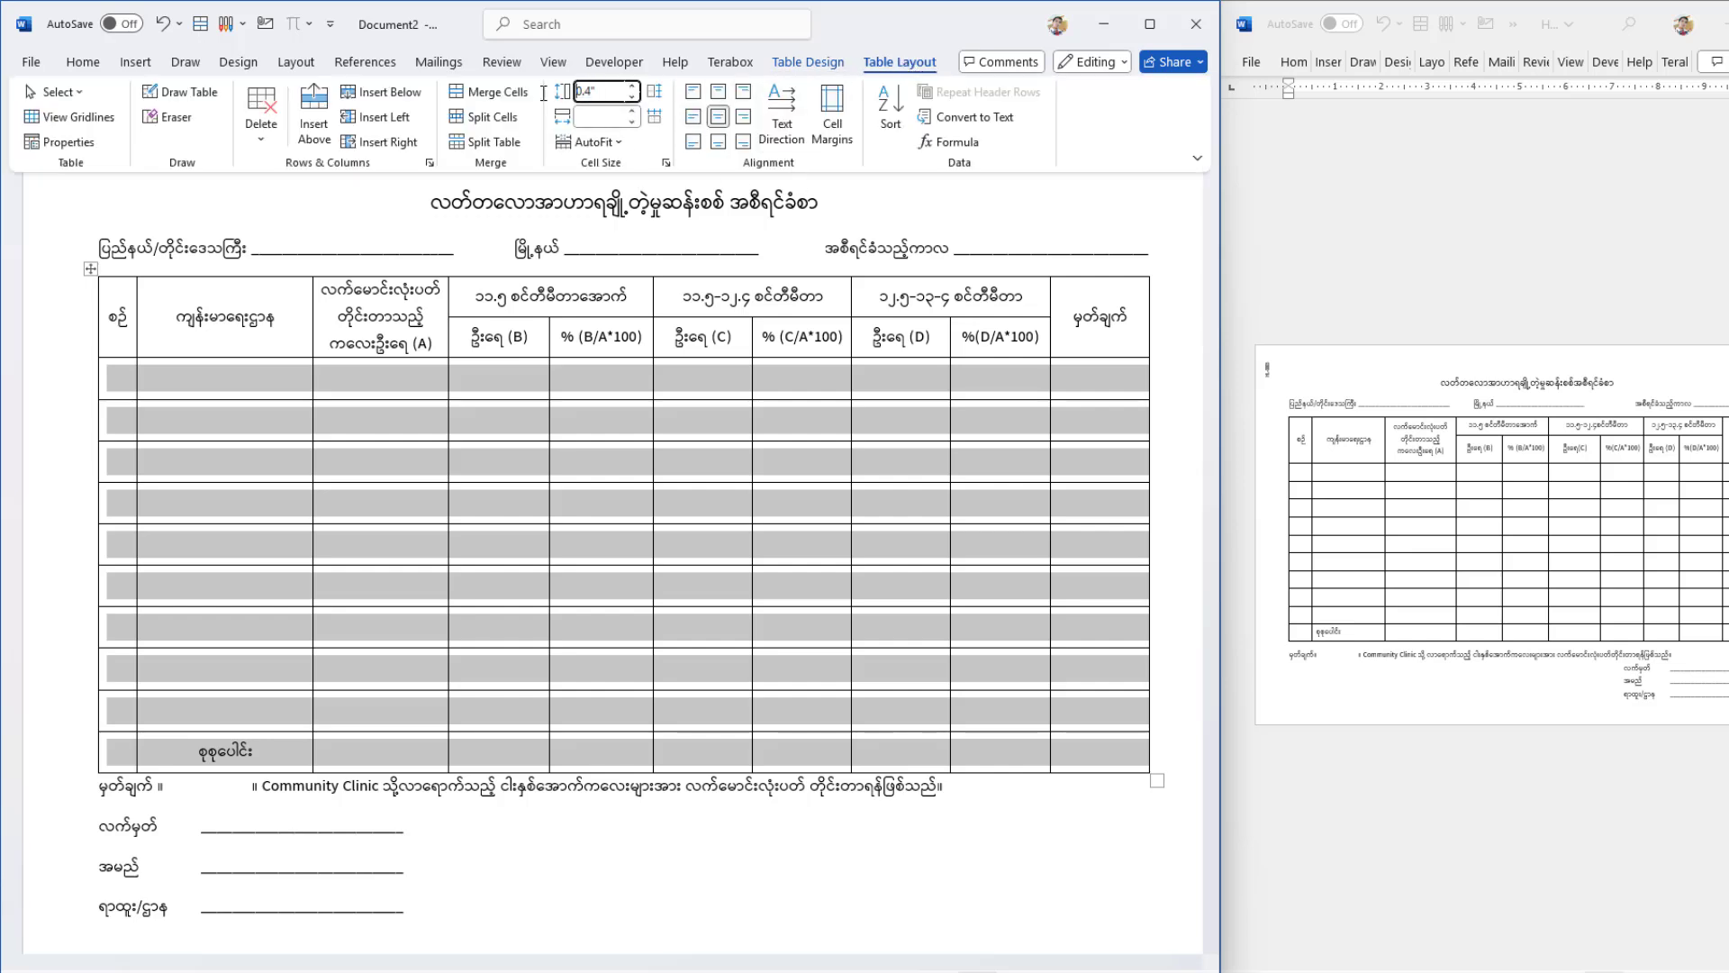
type("0.35")
key("Return")
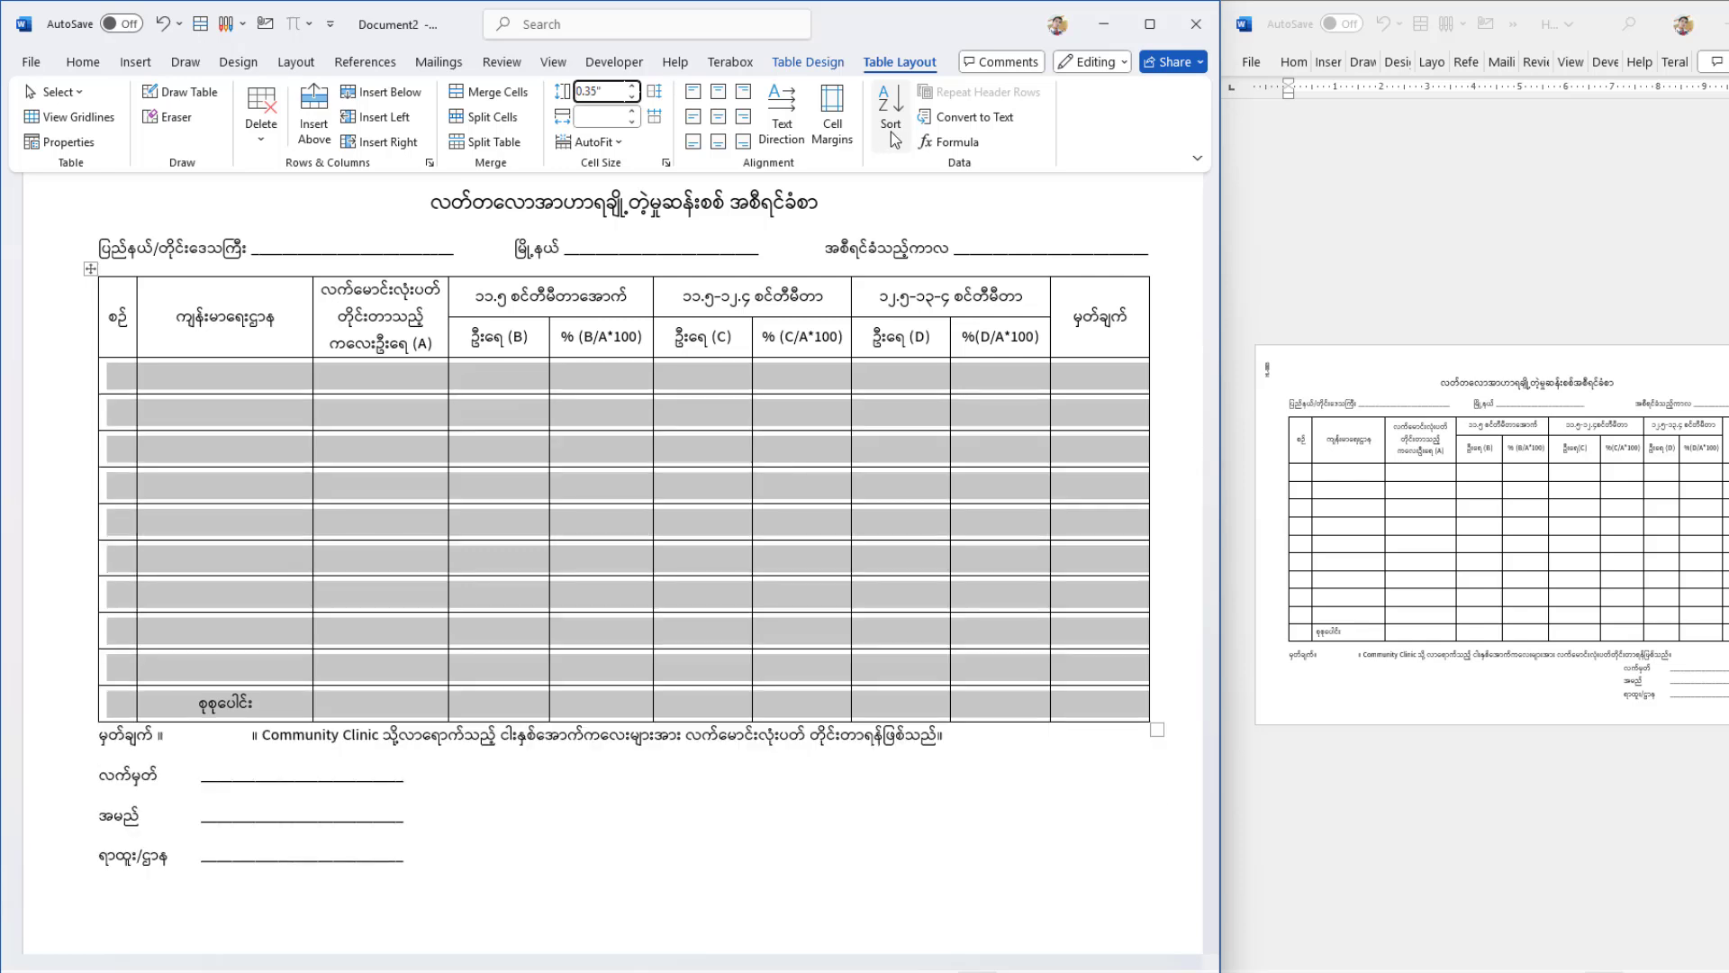
left_click(711, 495)
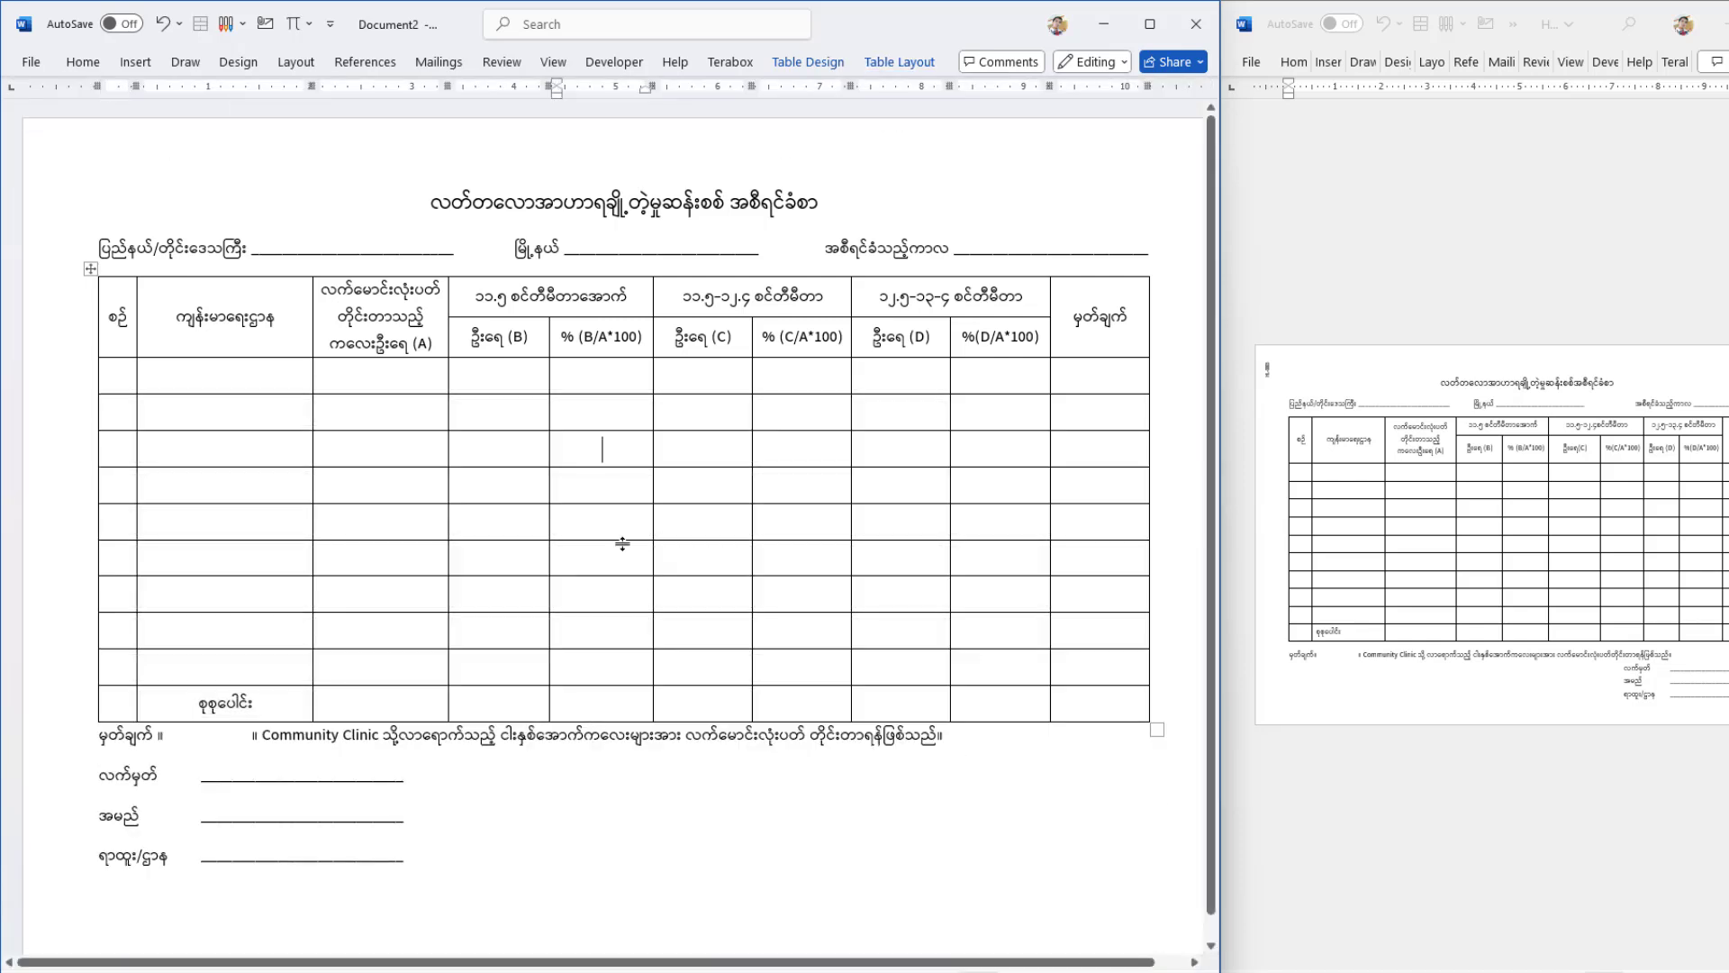
Add space before the "မှတ်ချက်" remark paragraph to separate it from the table
scroll(649, 532, "down", 1)
scroll(706, 567, "up", 1)
left_click_drag(947, 737, 76, 744)
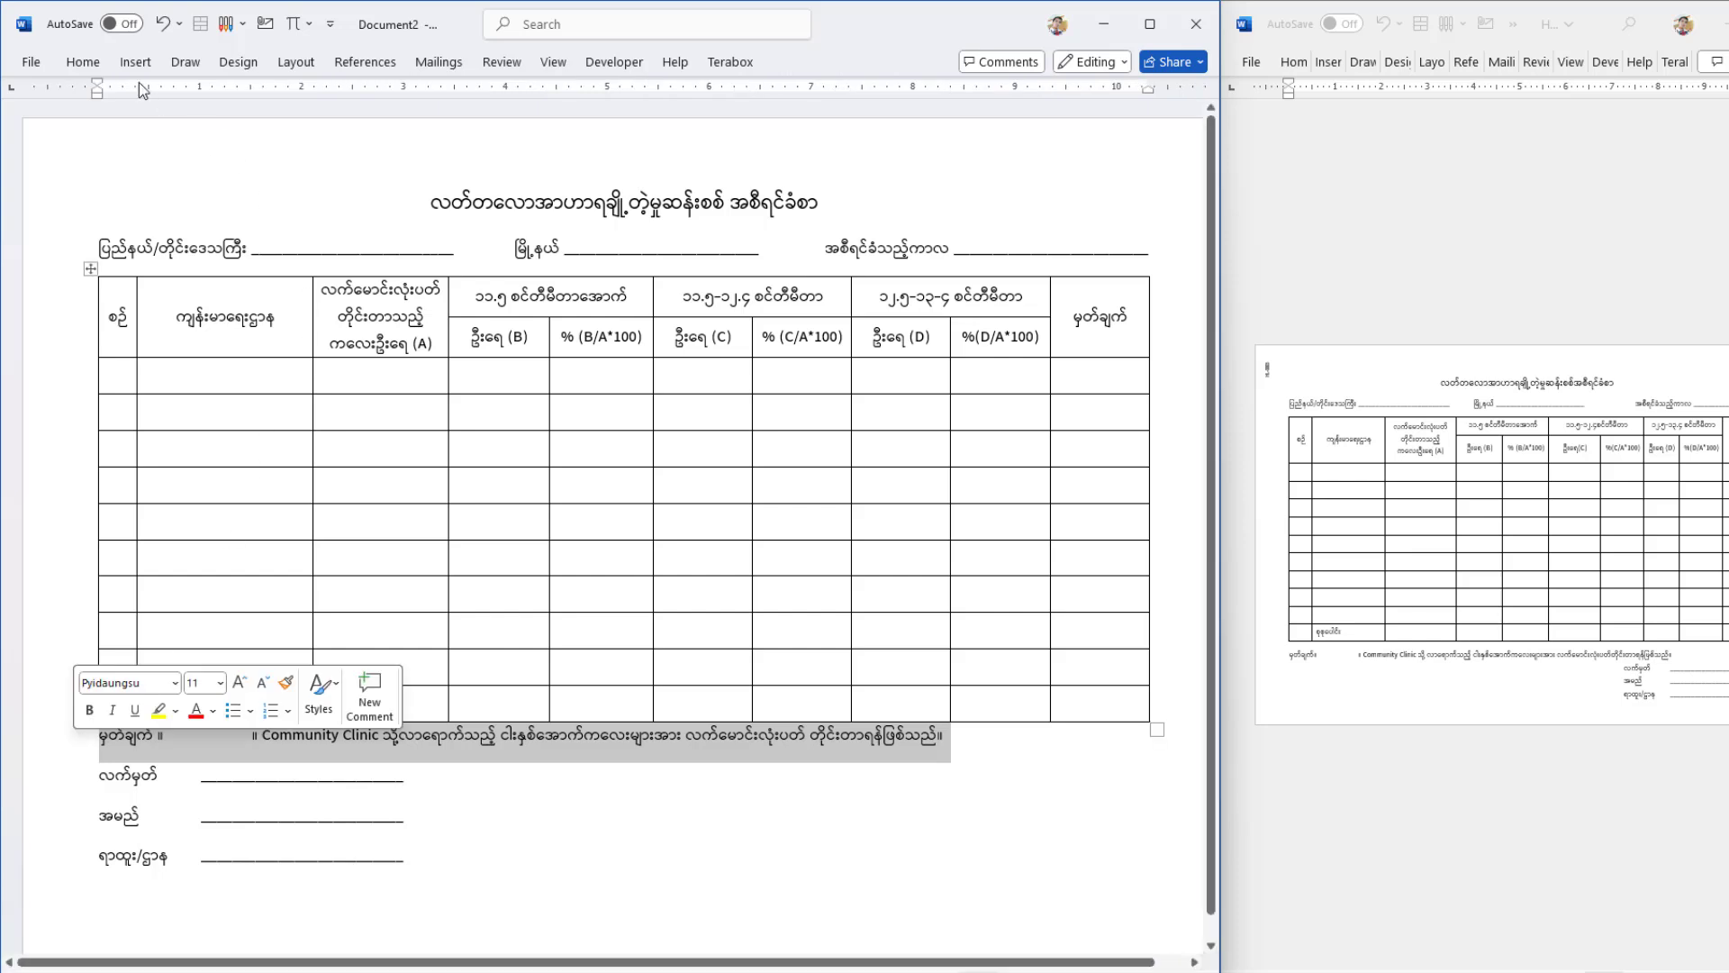
left_click(83, 62)
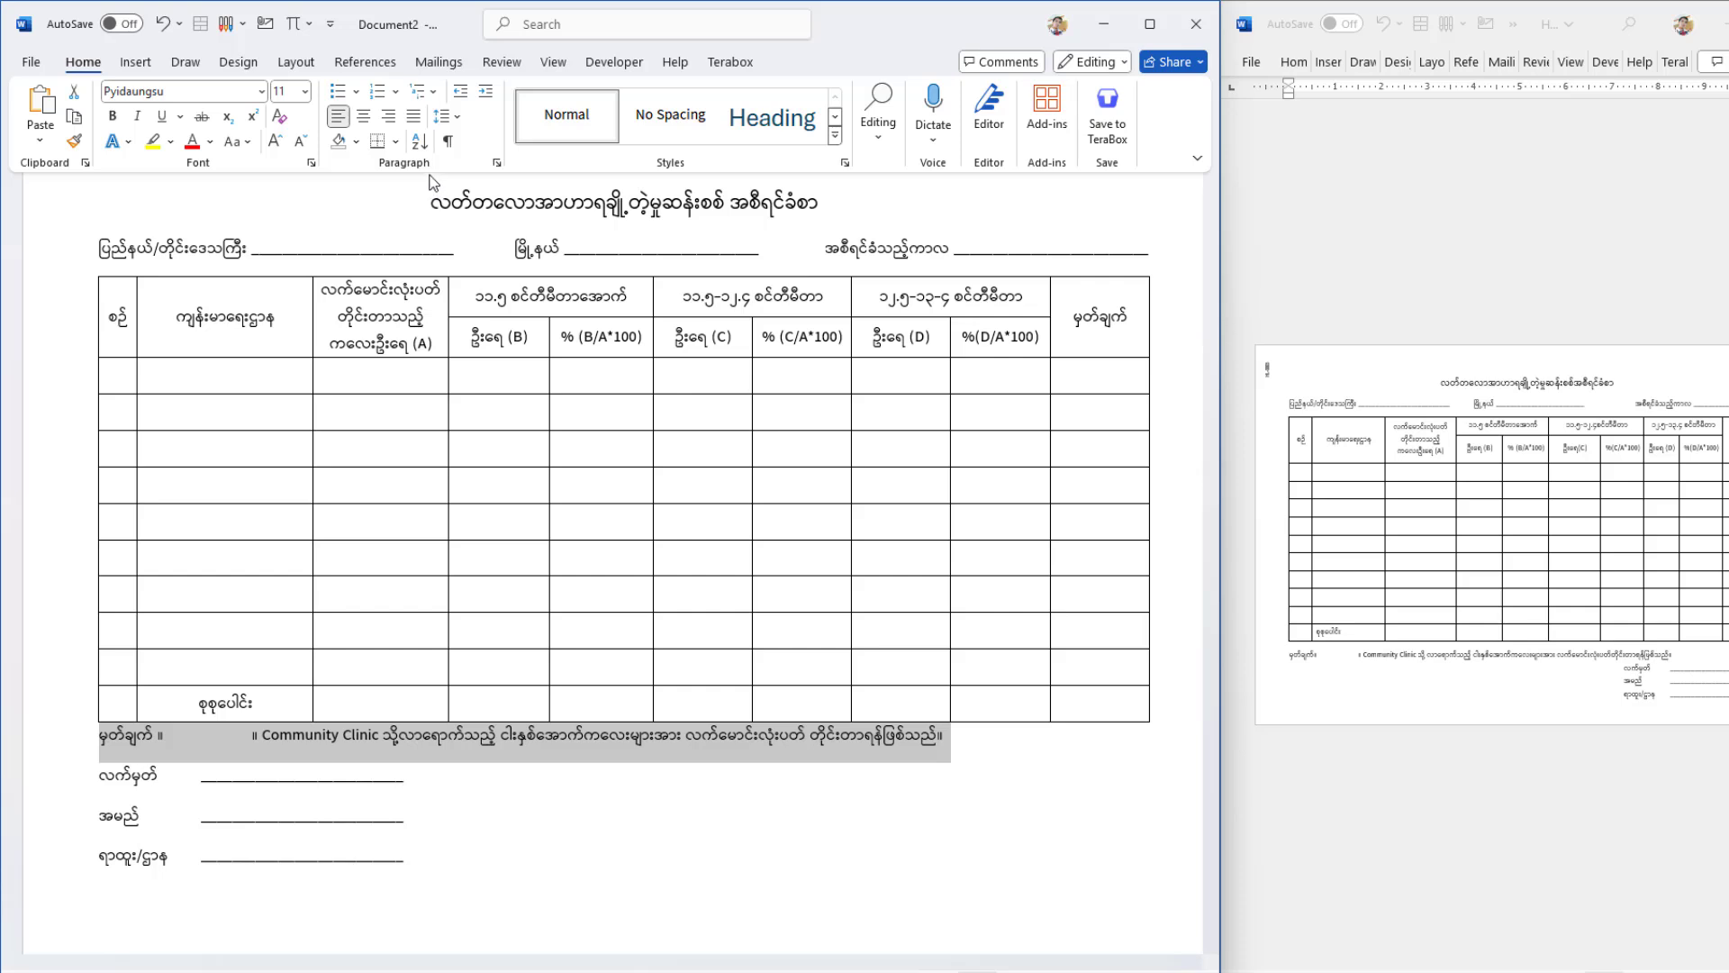
left_click(460, 119)
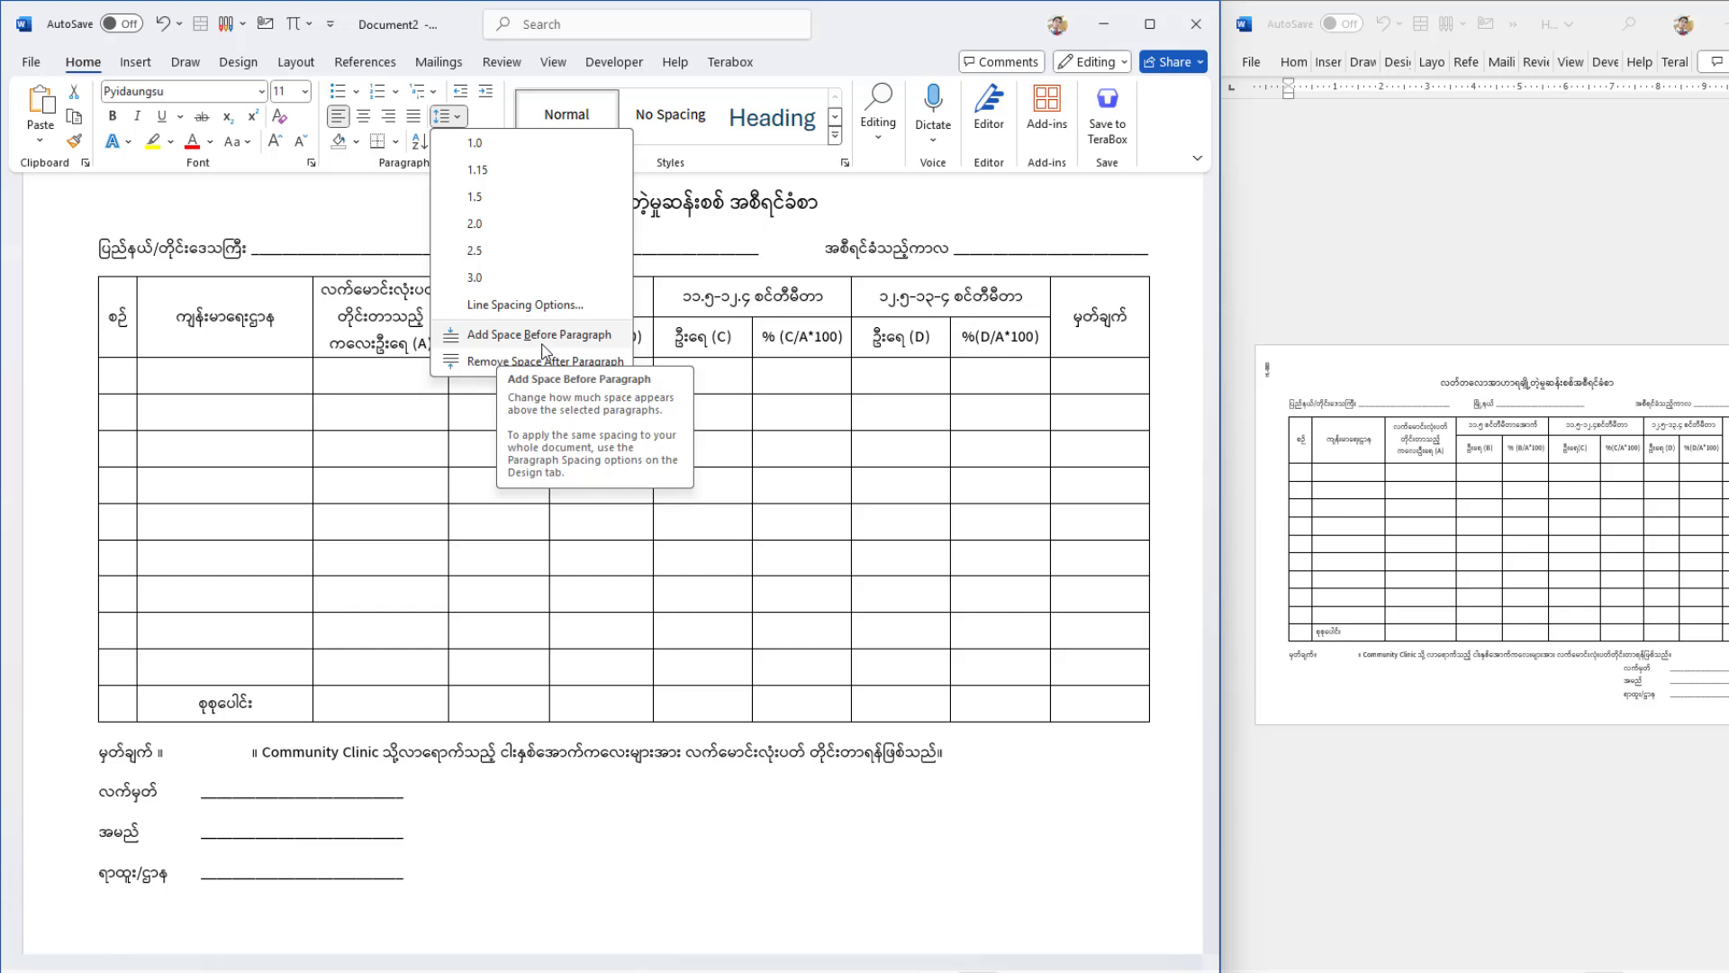
left_click(521, 336)
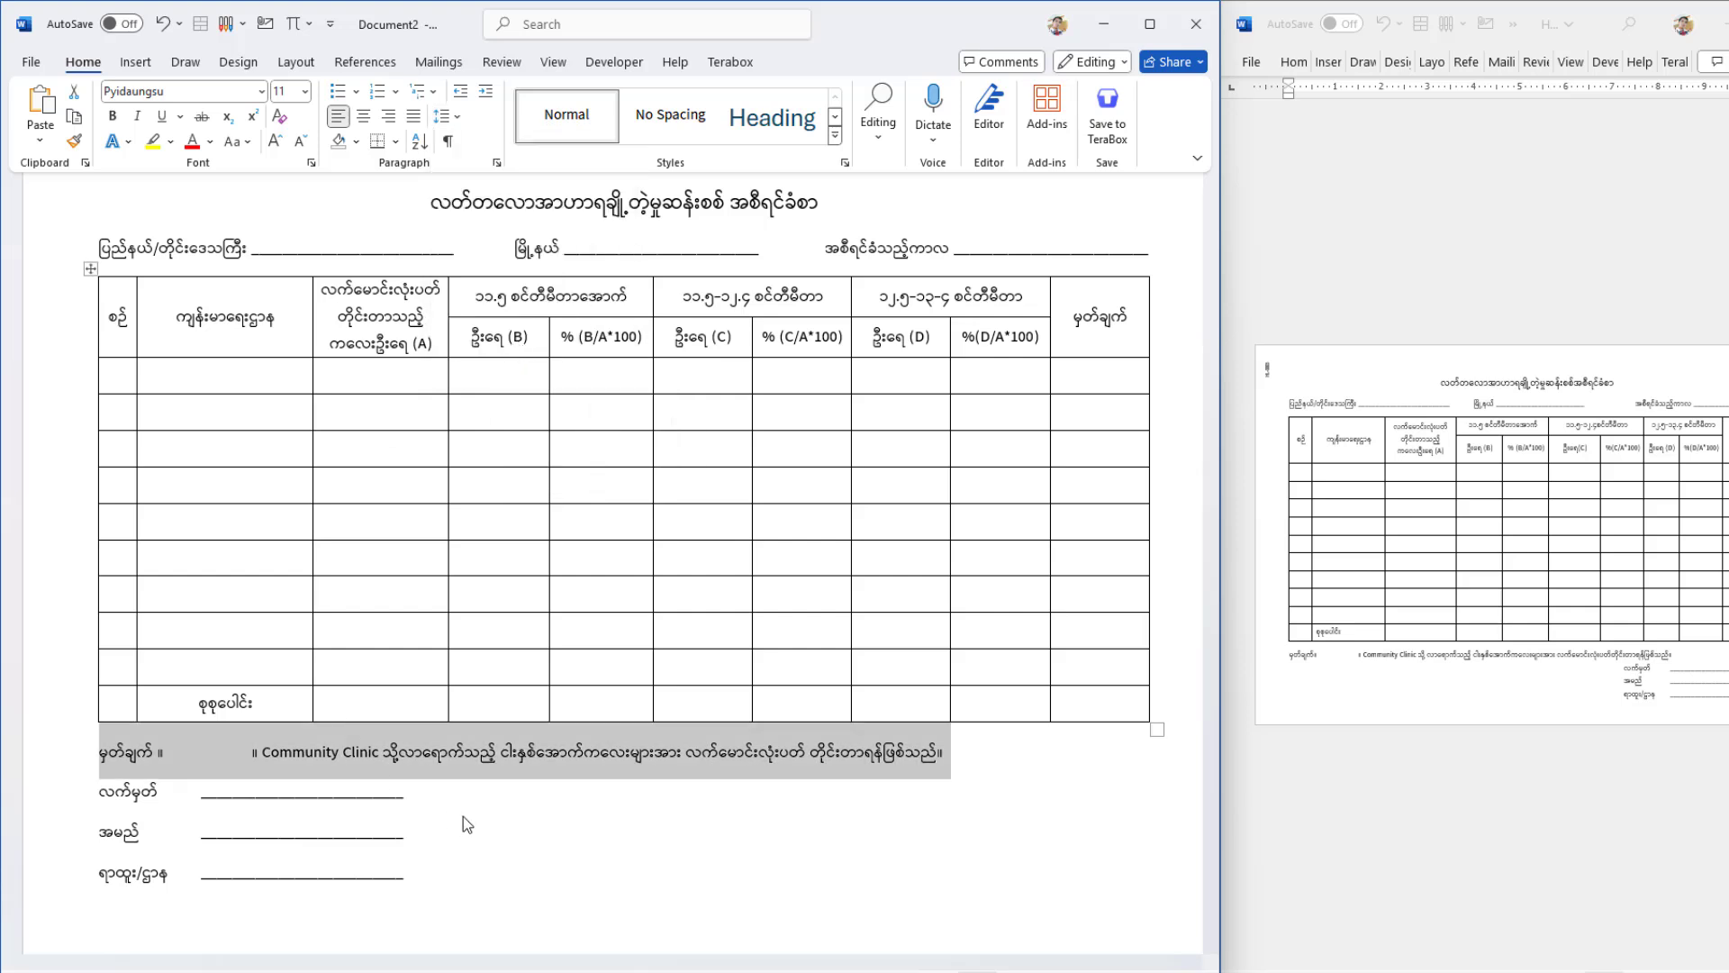
key("ctrl+F1")
left_click(451, 755)
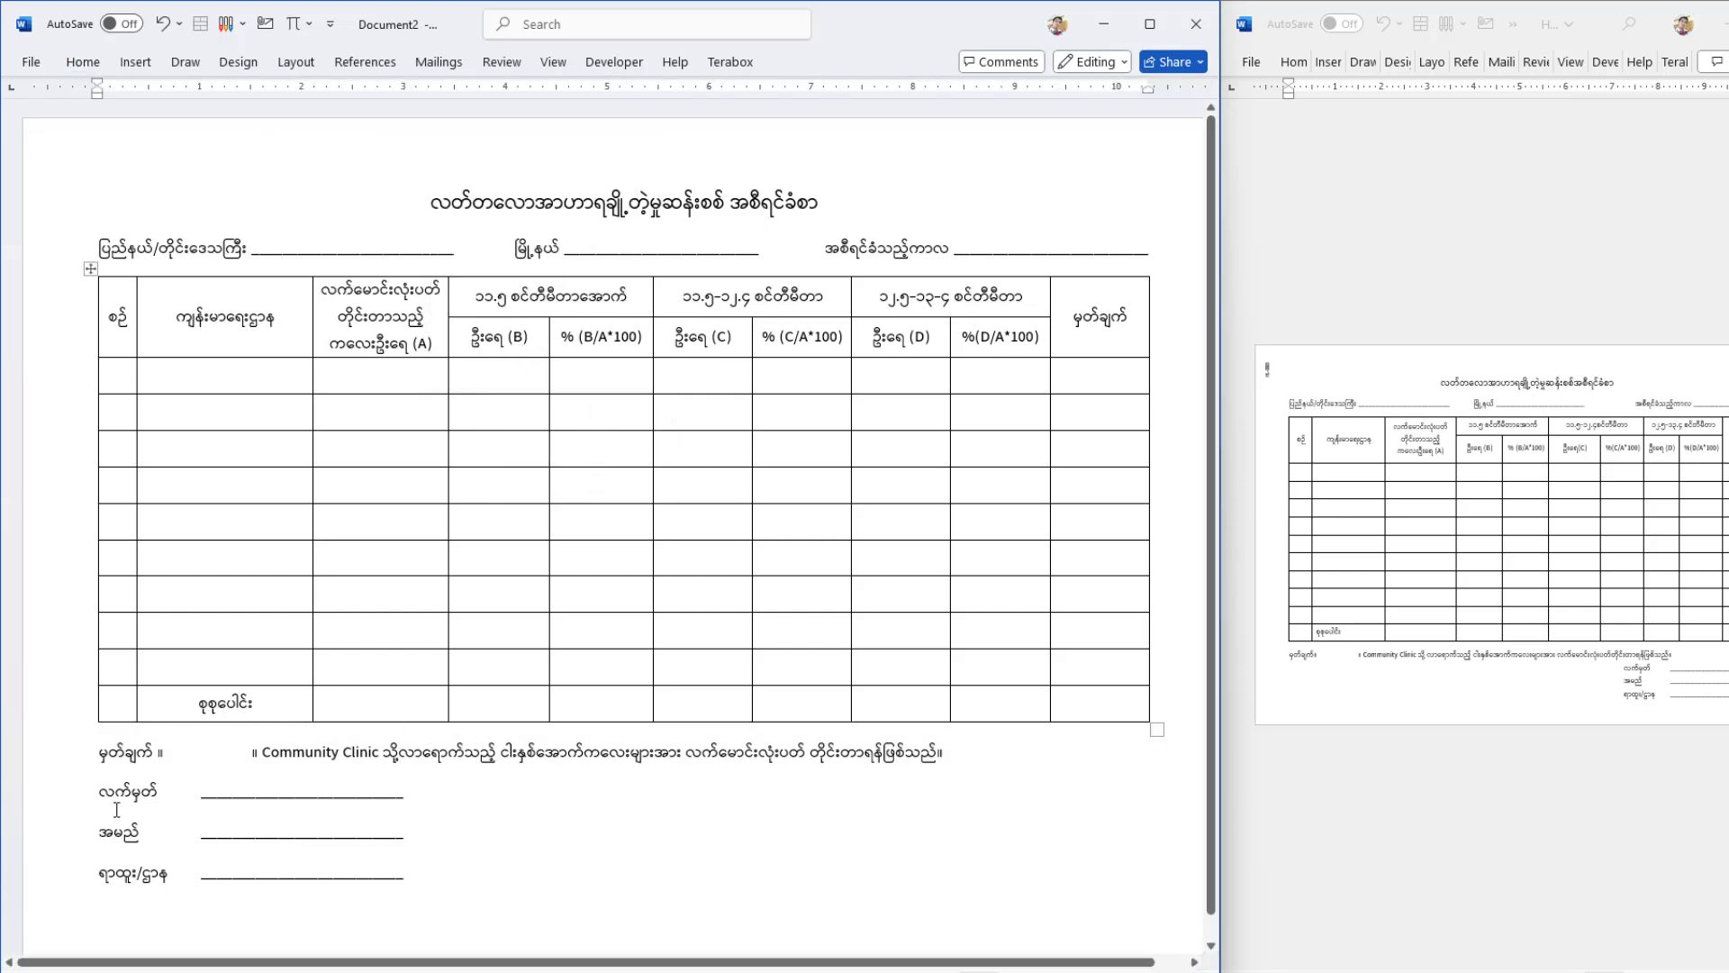
Right-align the three signature lines "လက်မှတ်", "အမည်" and "ရာထူး/ဌာန" below the remark paragraph
scroll(461, 941, "down", 1)
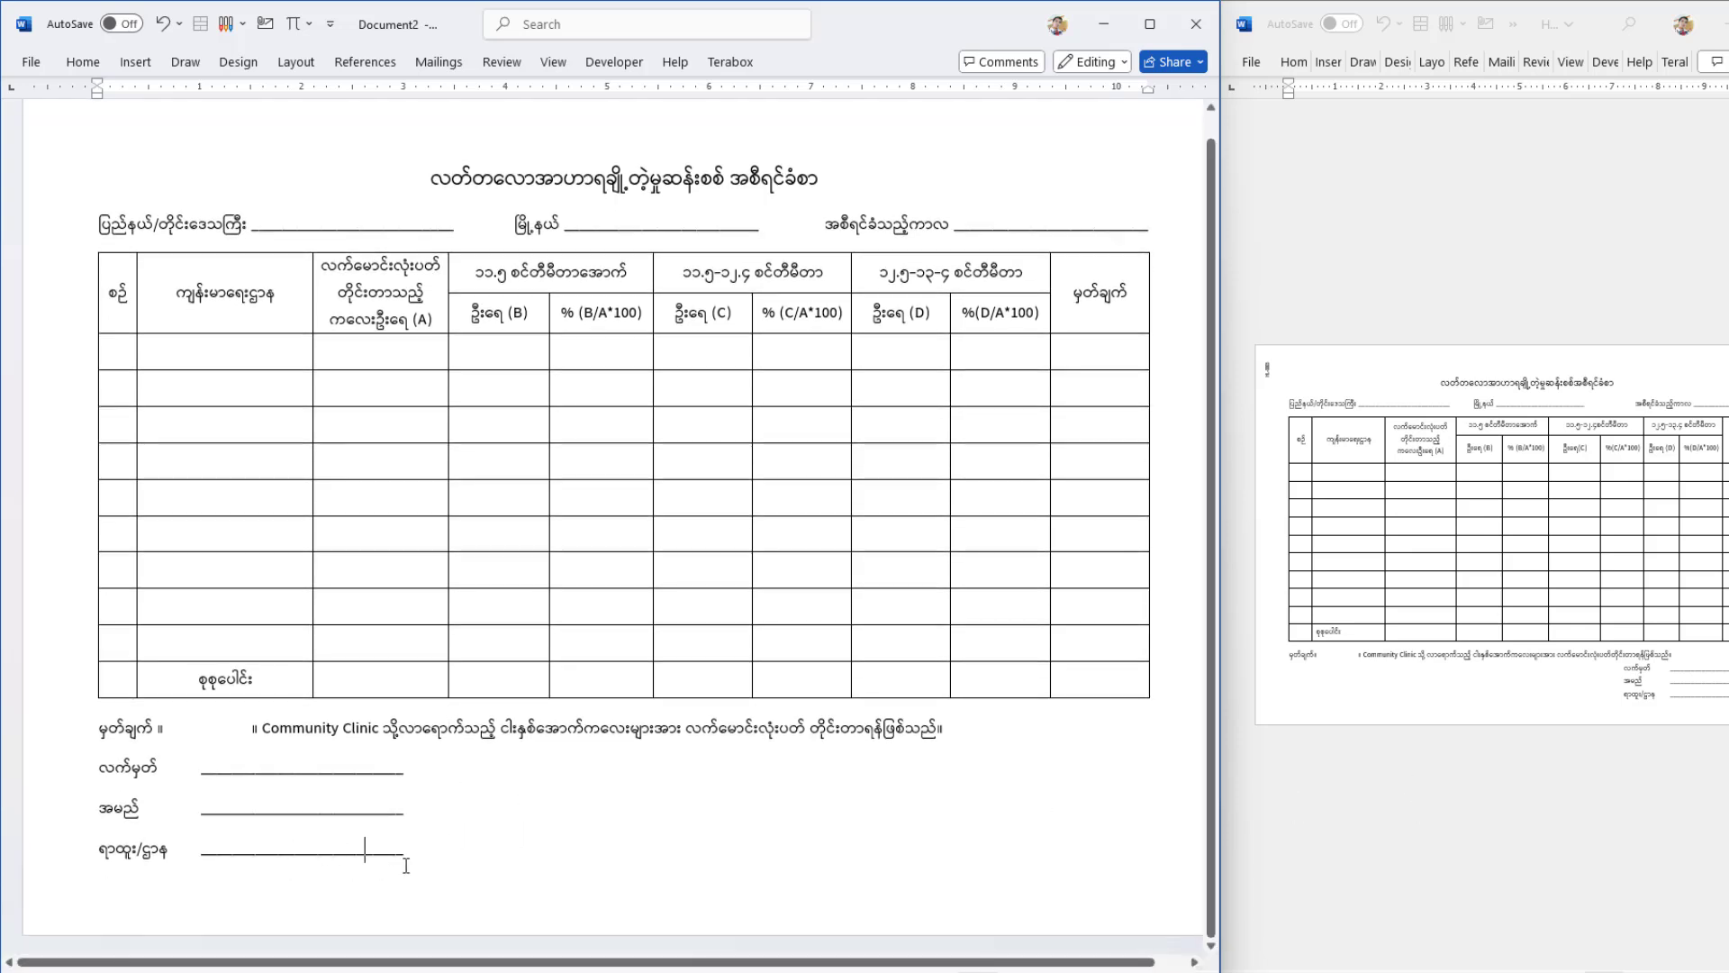
mouse_move(418, 858)
left_mouse_down()
mouse_move(252, 804)
mouse_move(97, 790)
left_mouse_up()
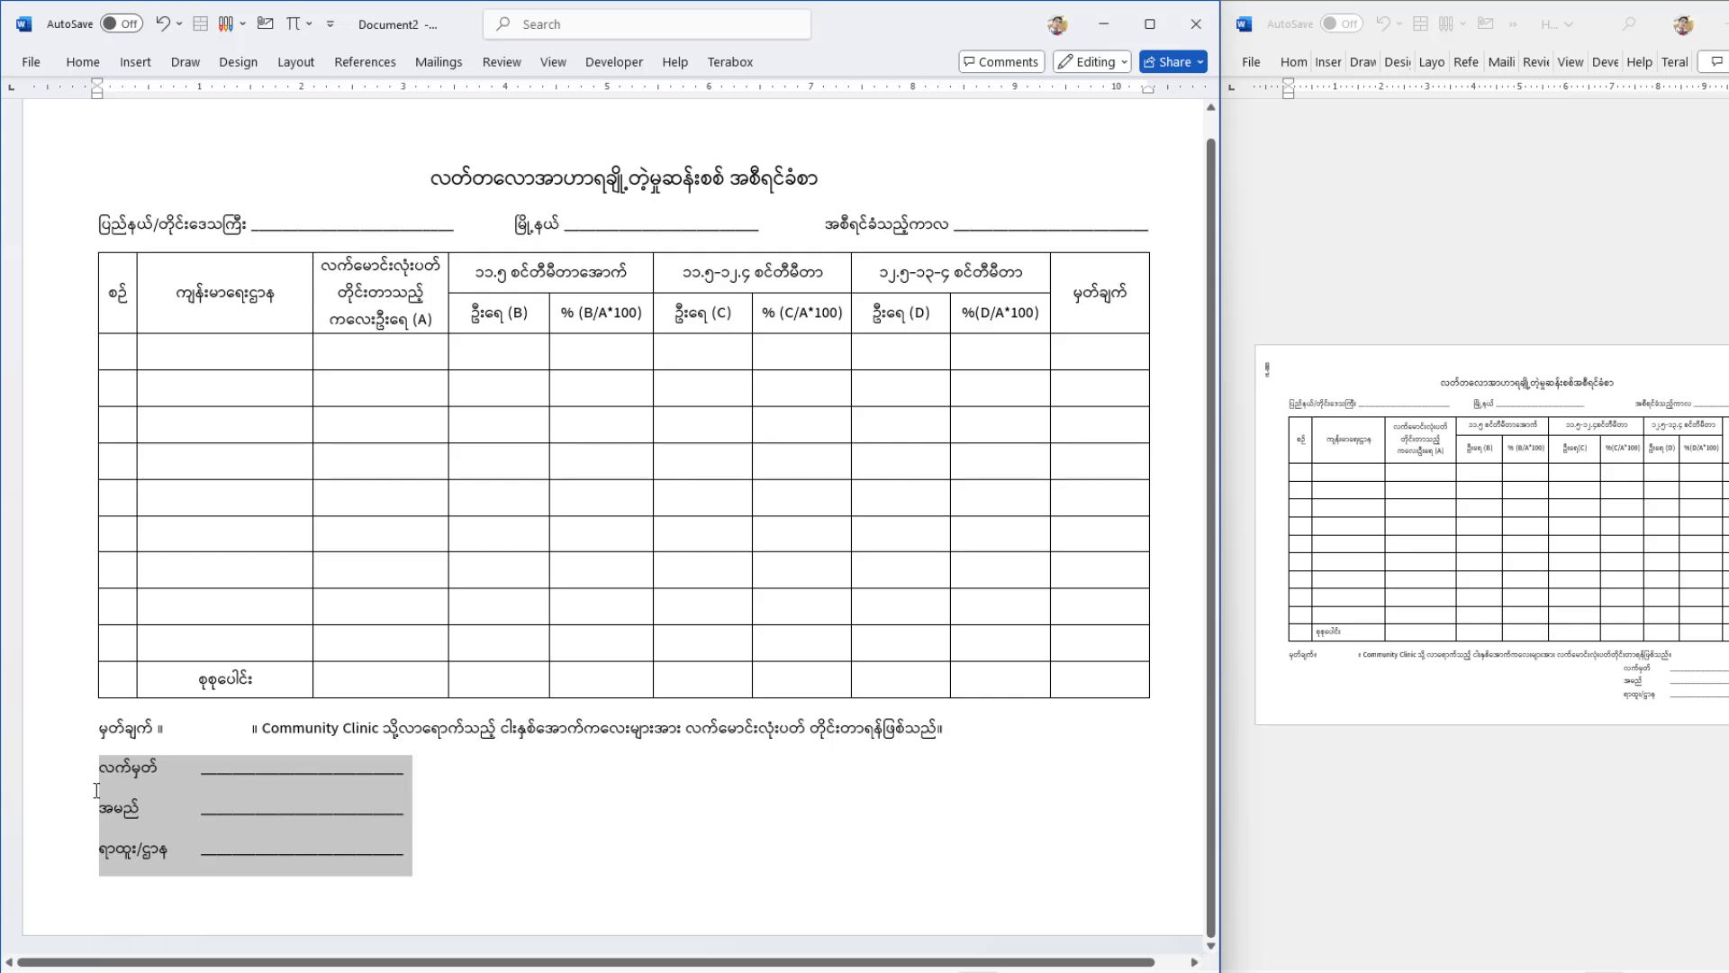
left_click(89, 63)
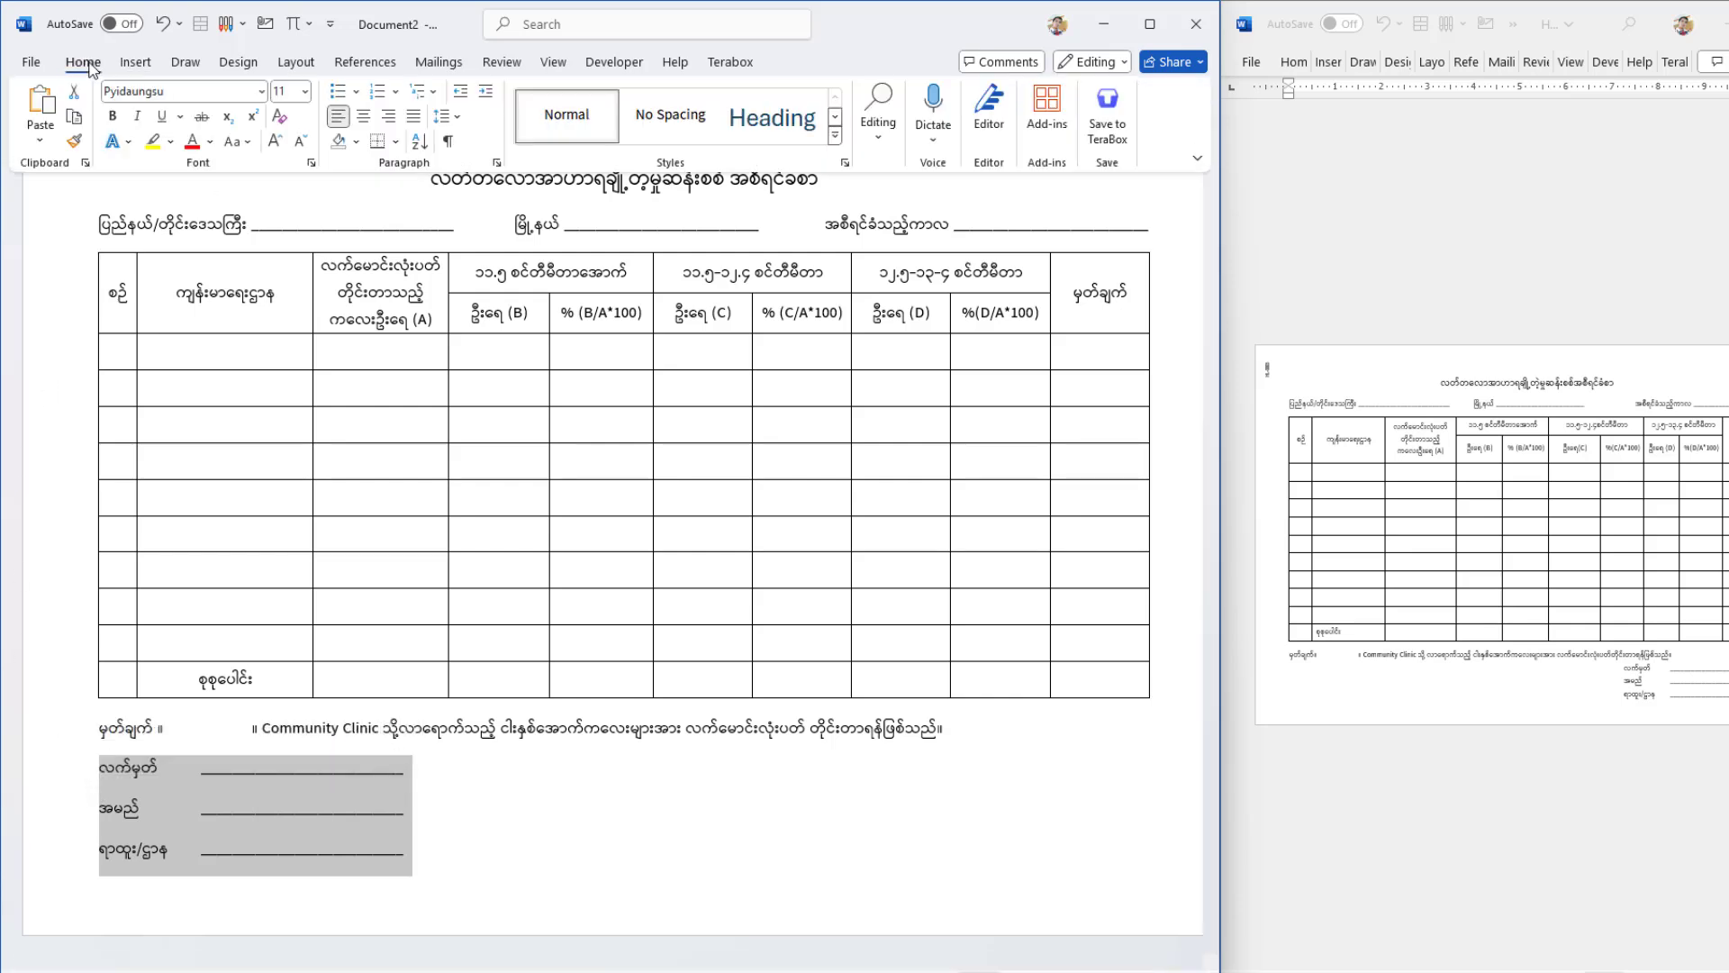
left_click(393, 124)
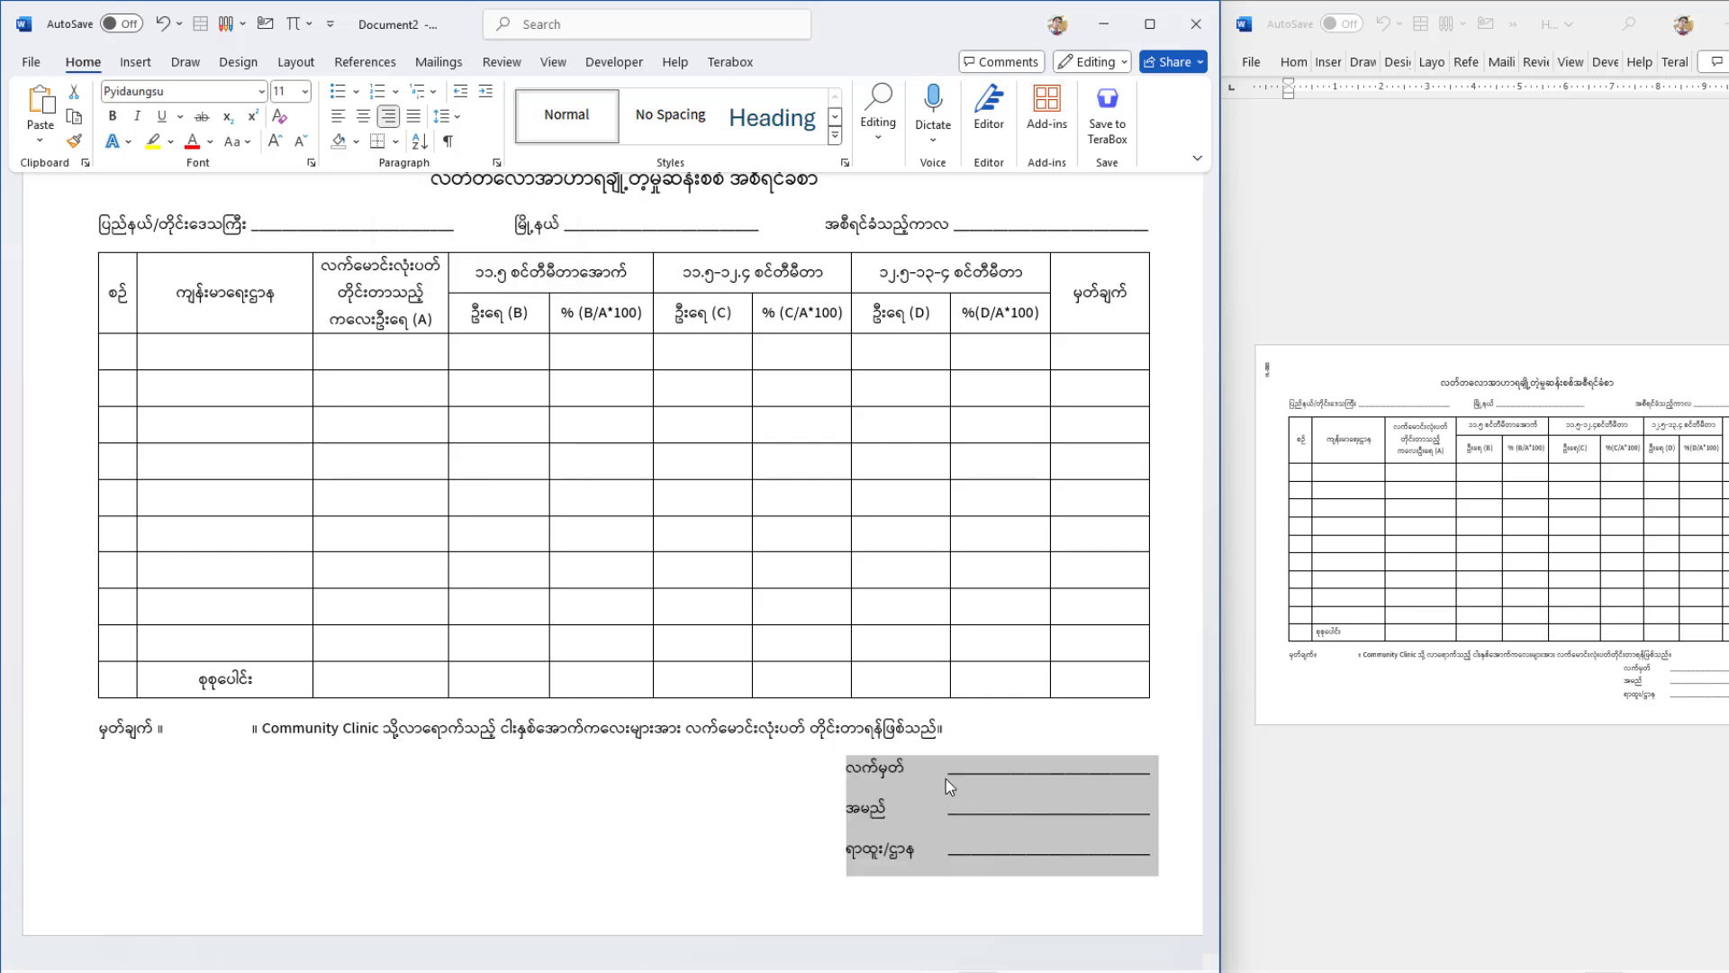
left_click(1035, 794)
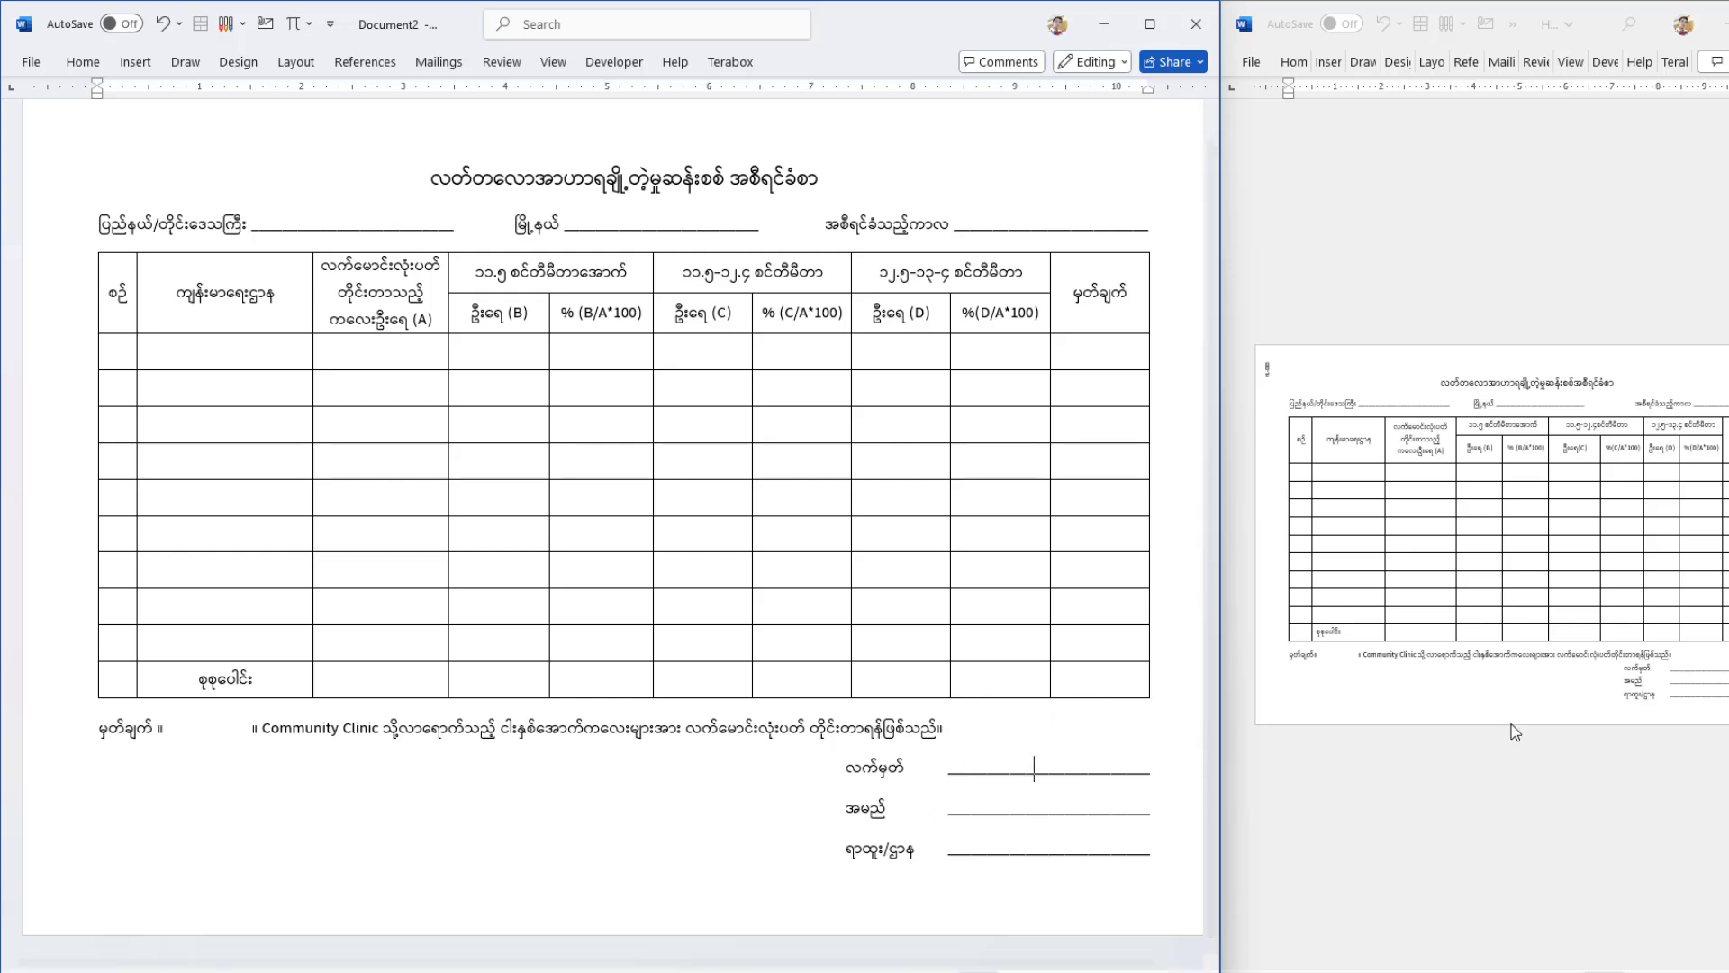
Review the full page of the new form and maximize its document window
scroll(640, 620, "up", 1)
scroll(604, 509, "down", 1)
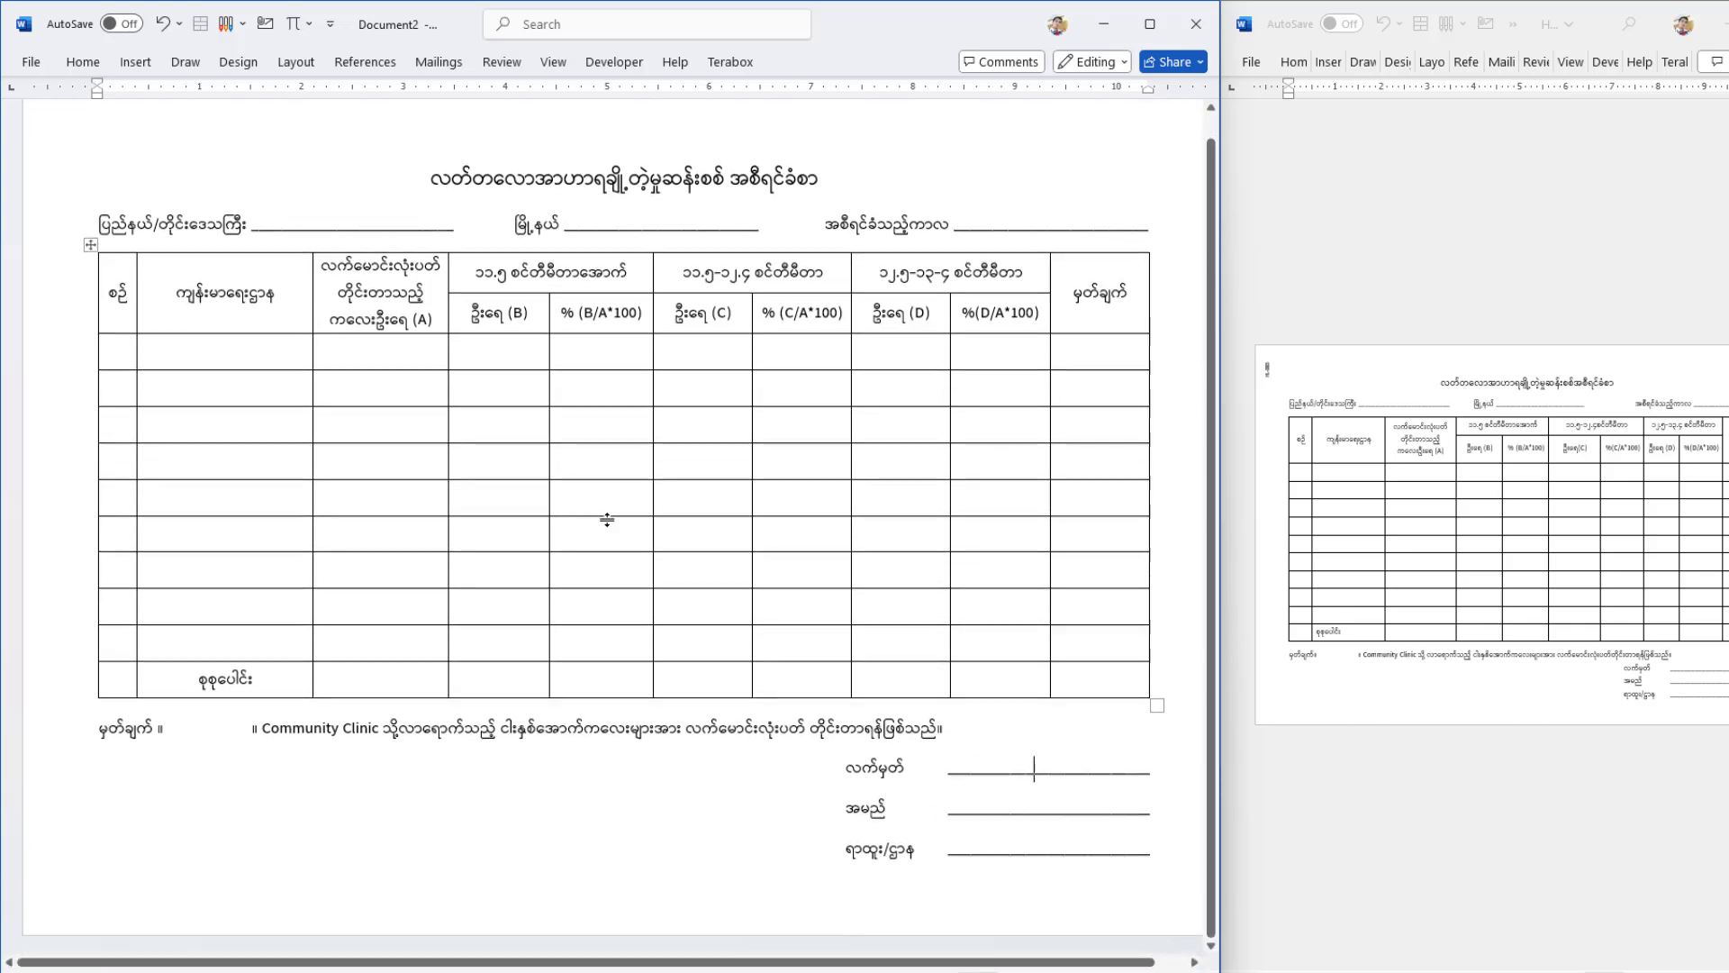
scroll(664, 568, "up", 1)
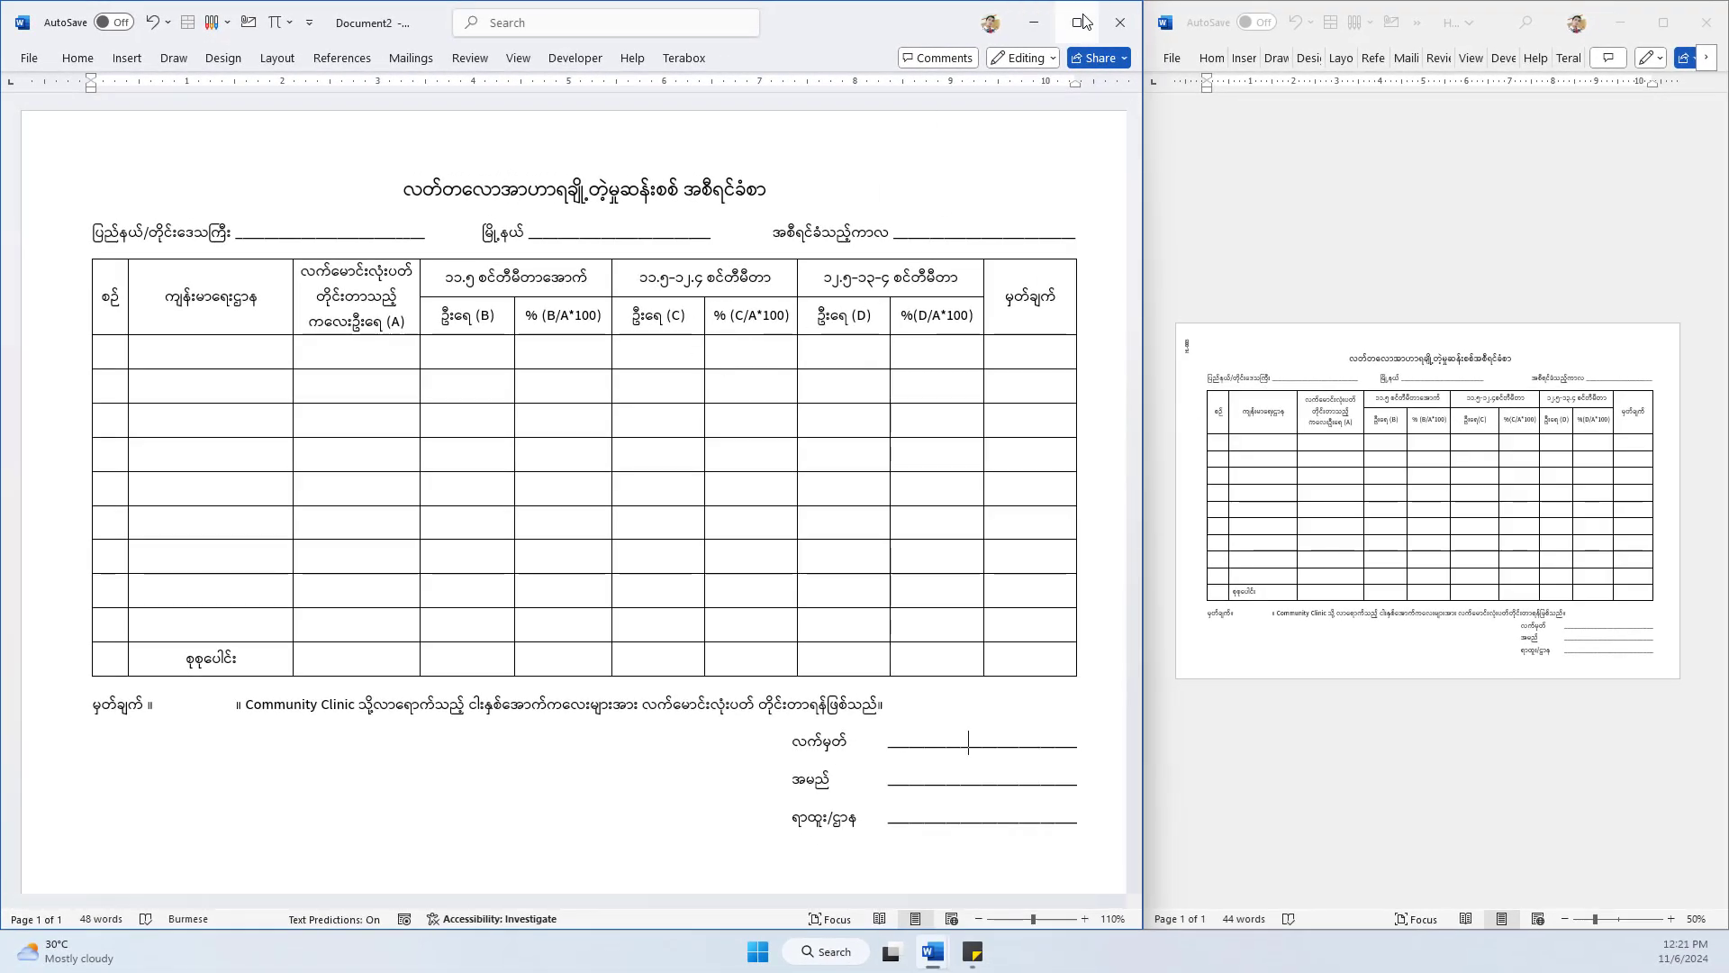
left_click(1077, 22)
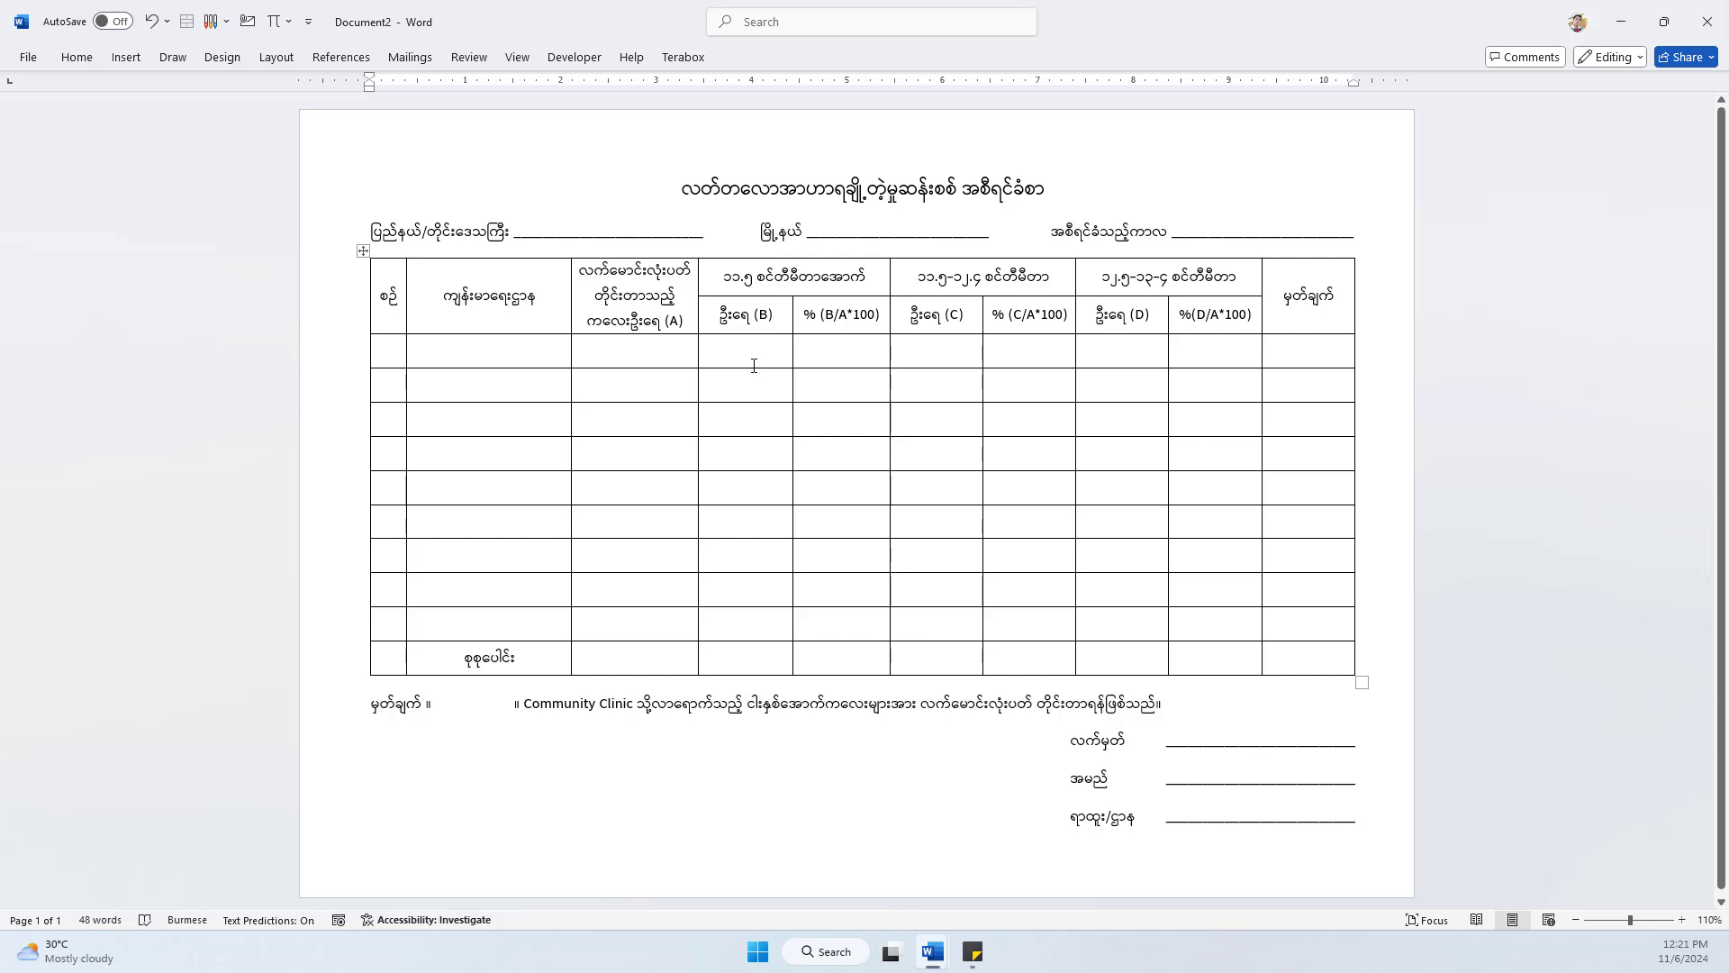